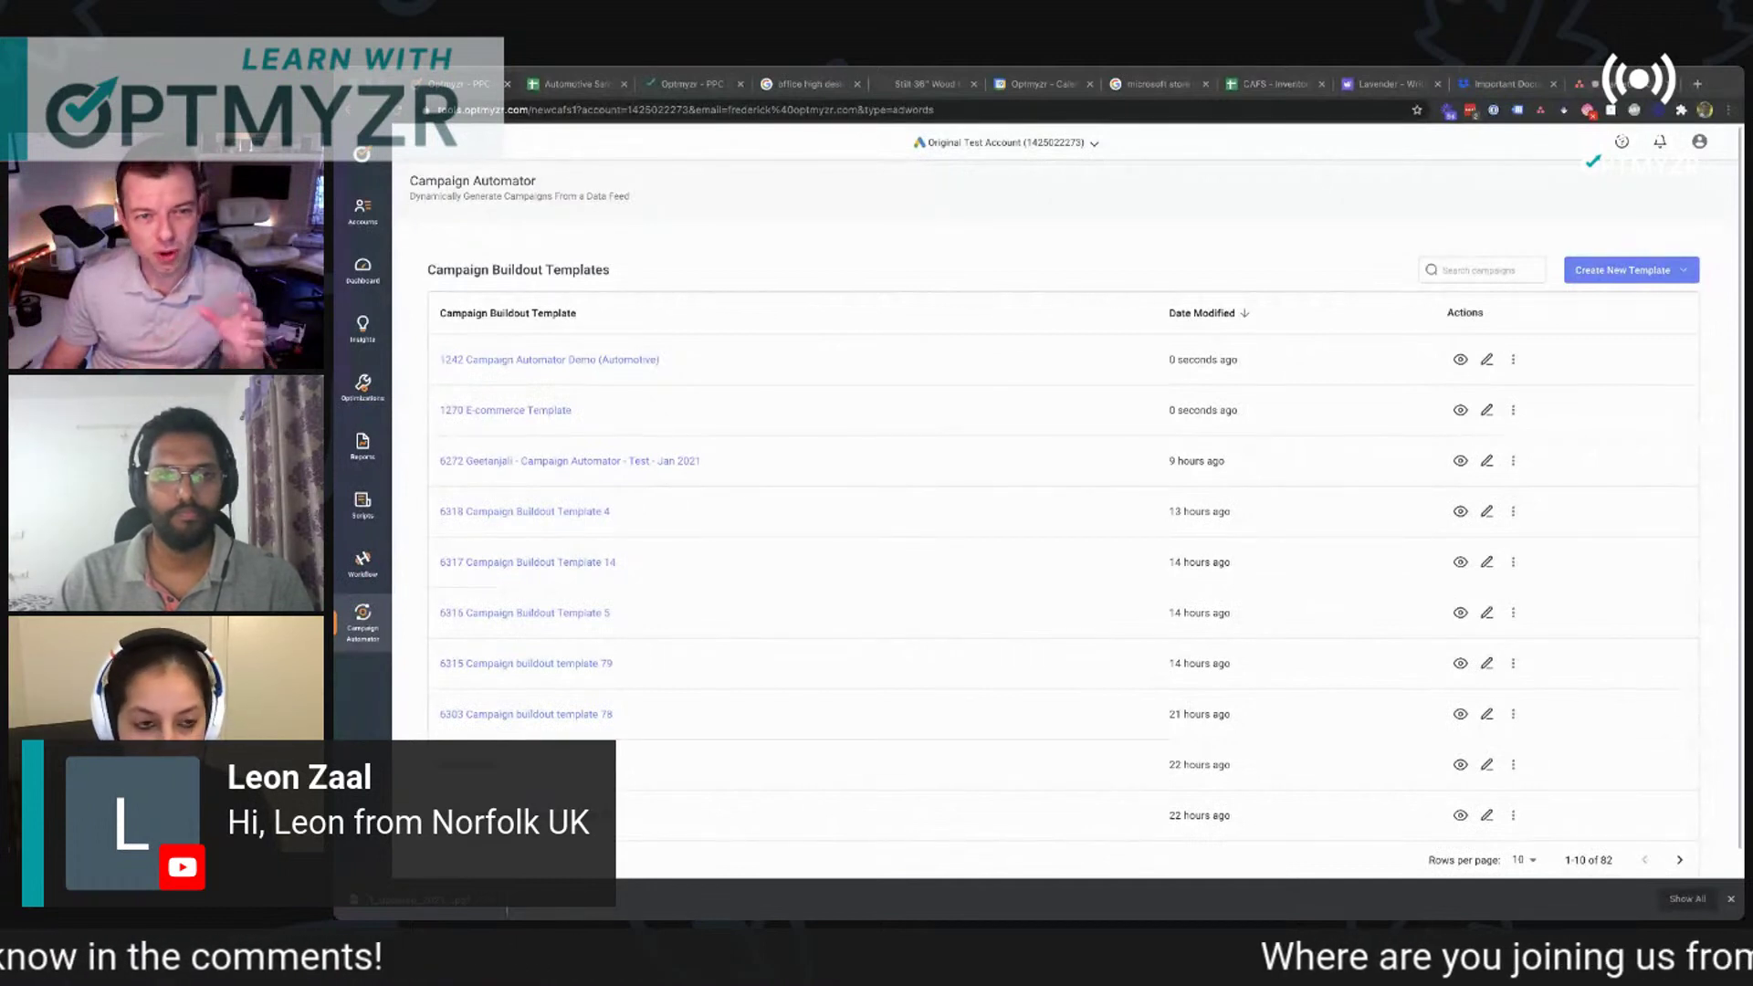
Step: Review the column headers of the Automotive Sample Data 2018 spreadsheet, including Brand, Exterior Color, Interior Color and Model
click(556, 87)
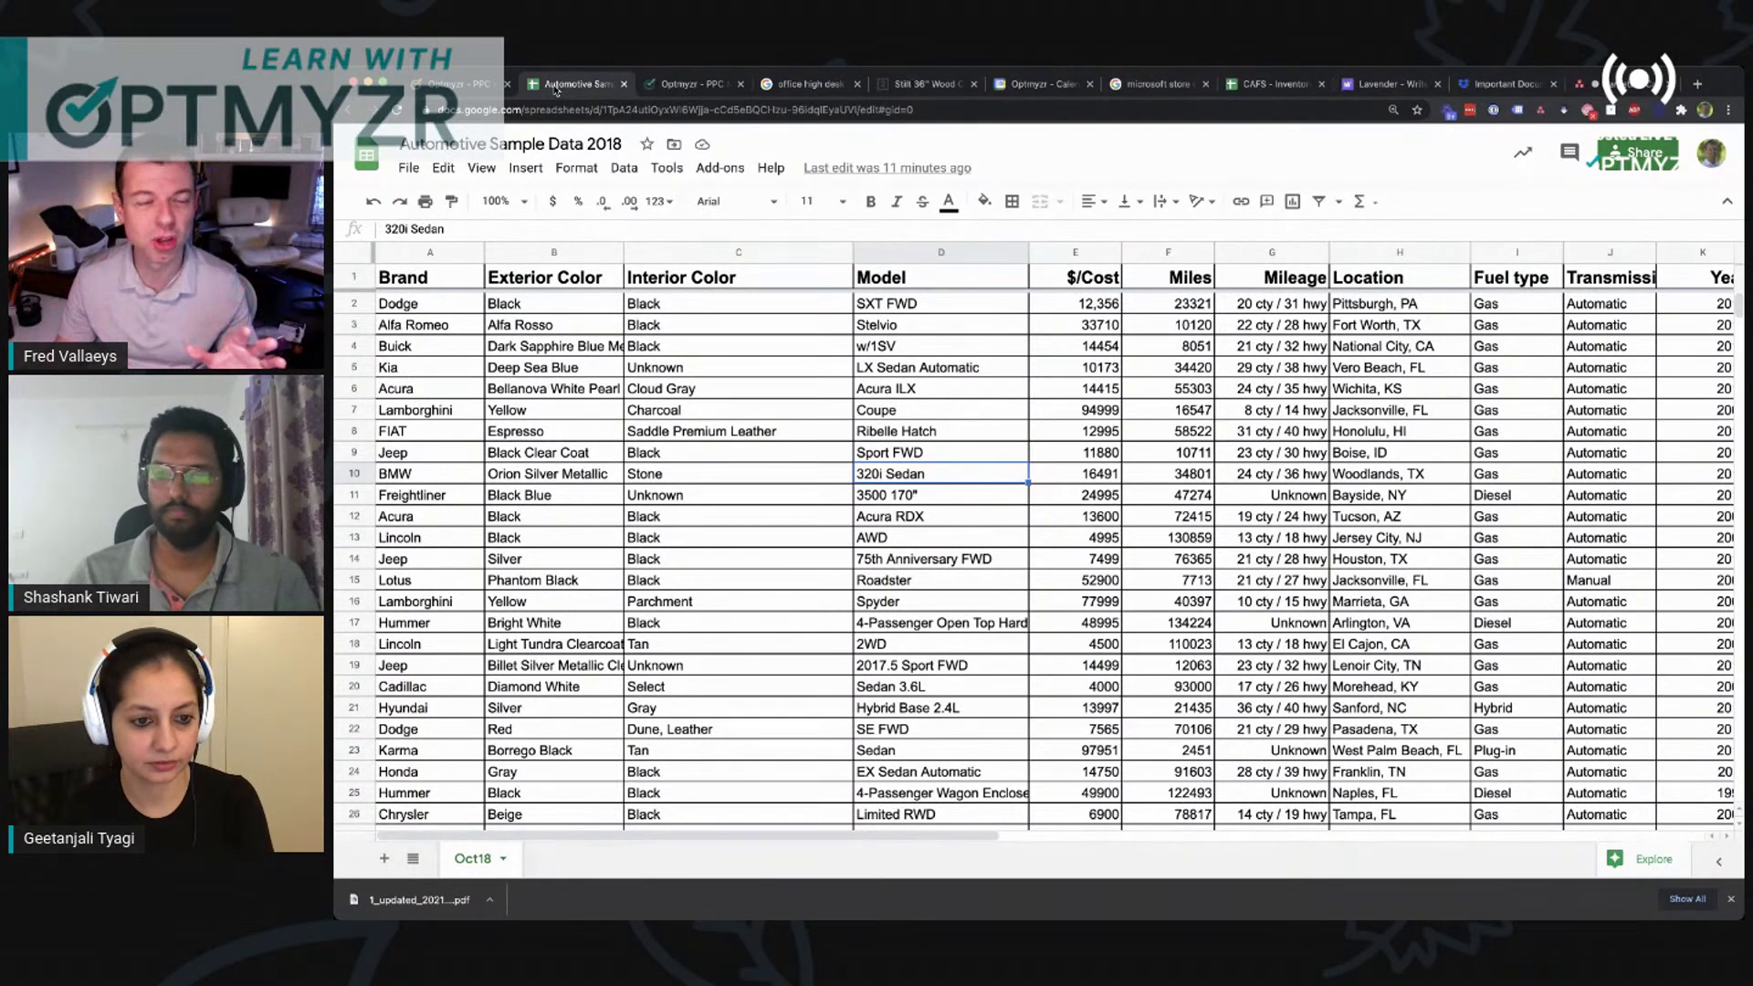
click(349, 276)
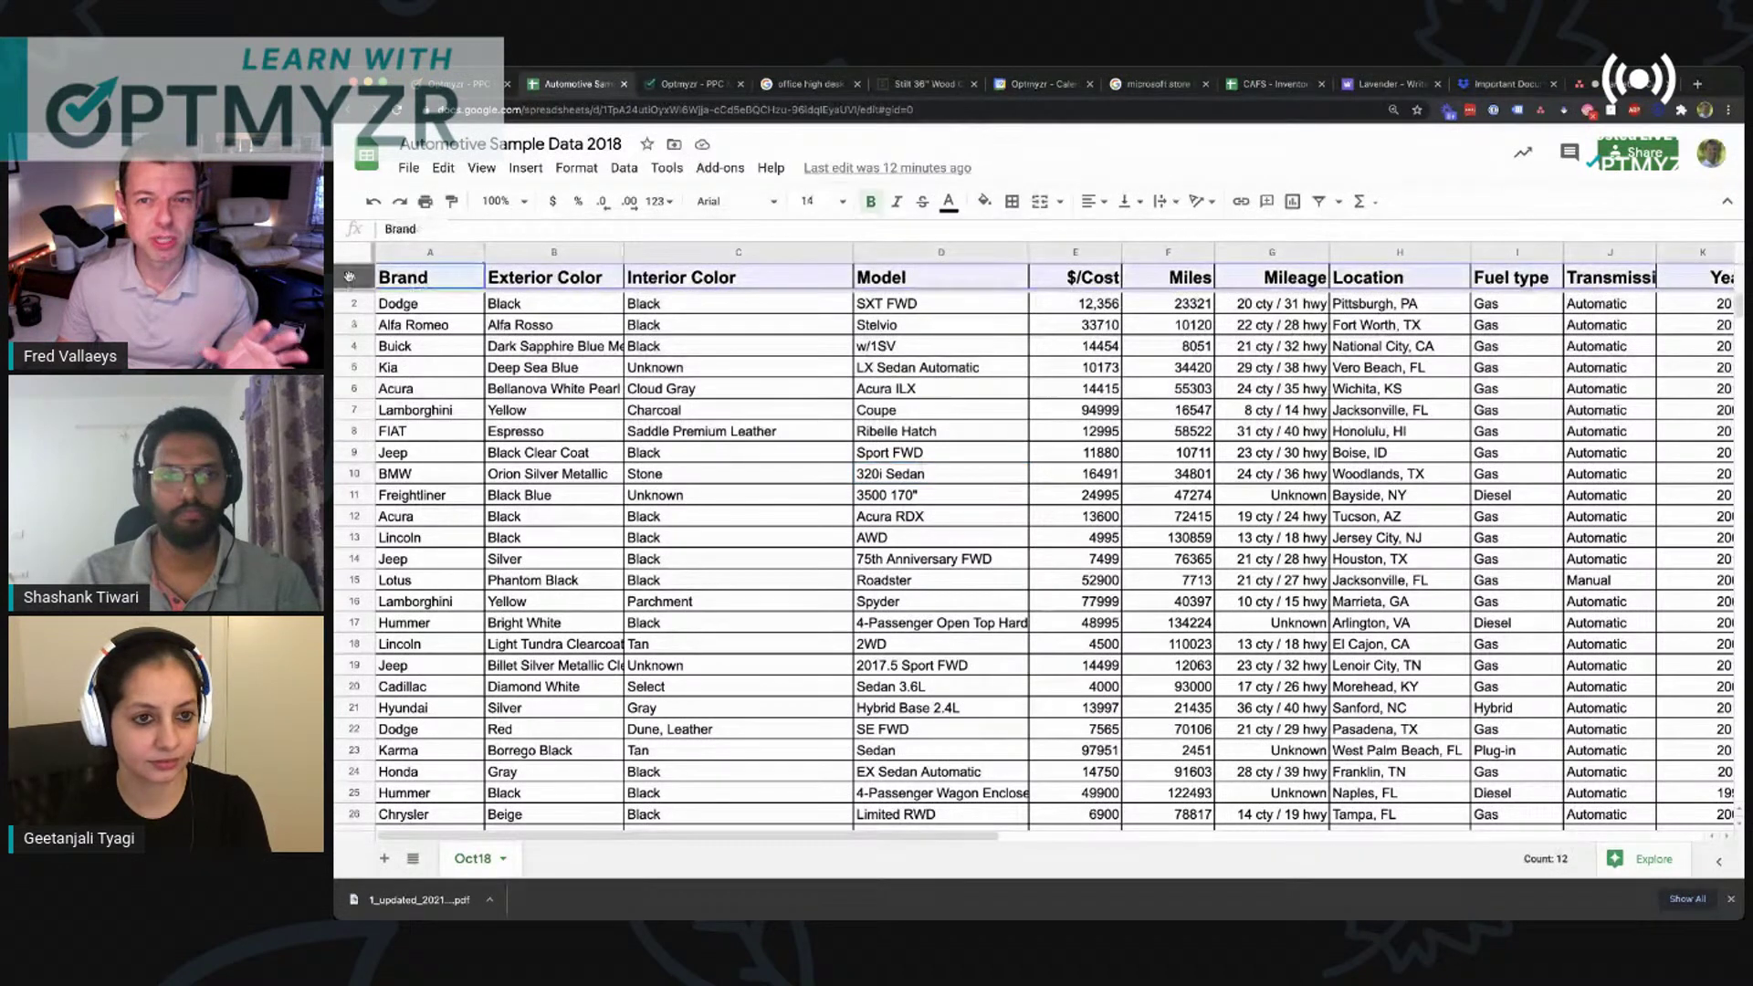
click(420, 278)
click(518, 281)
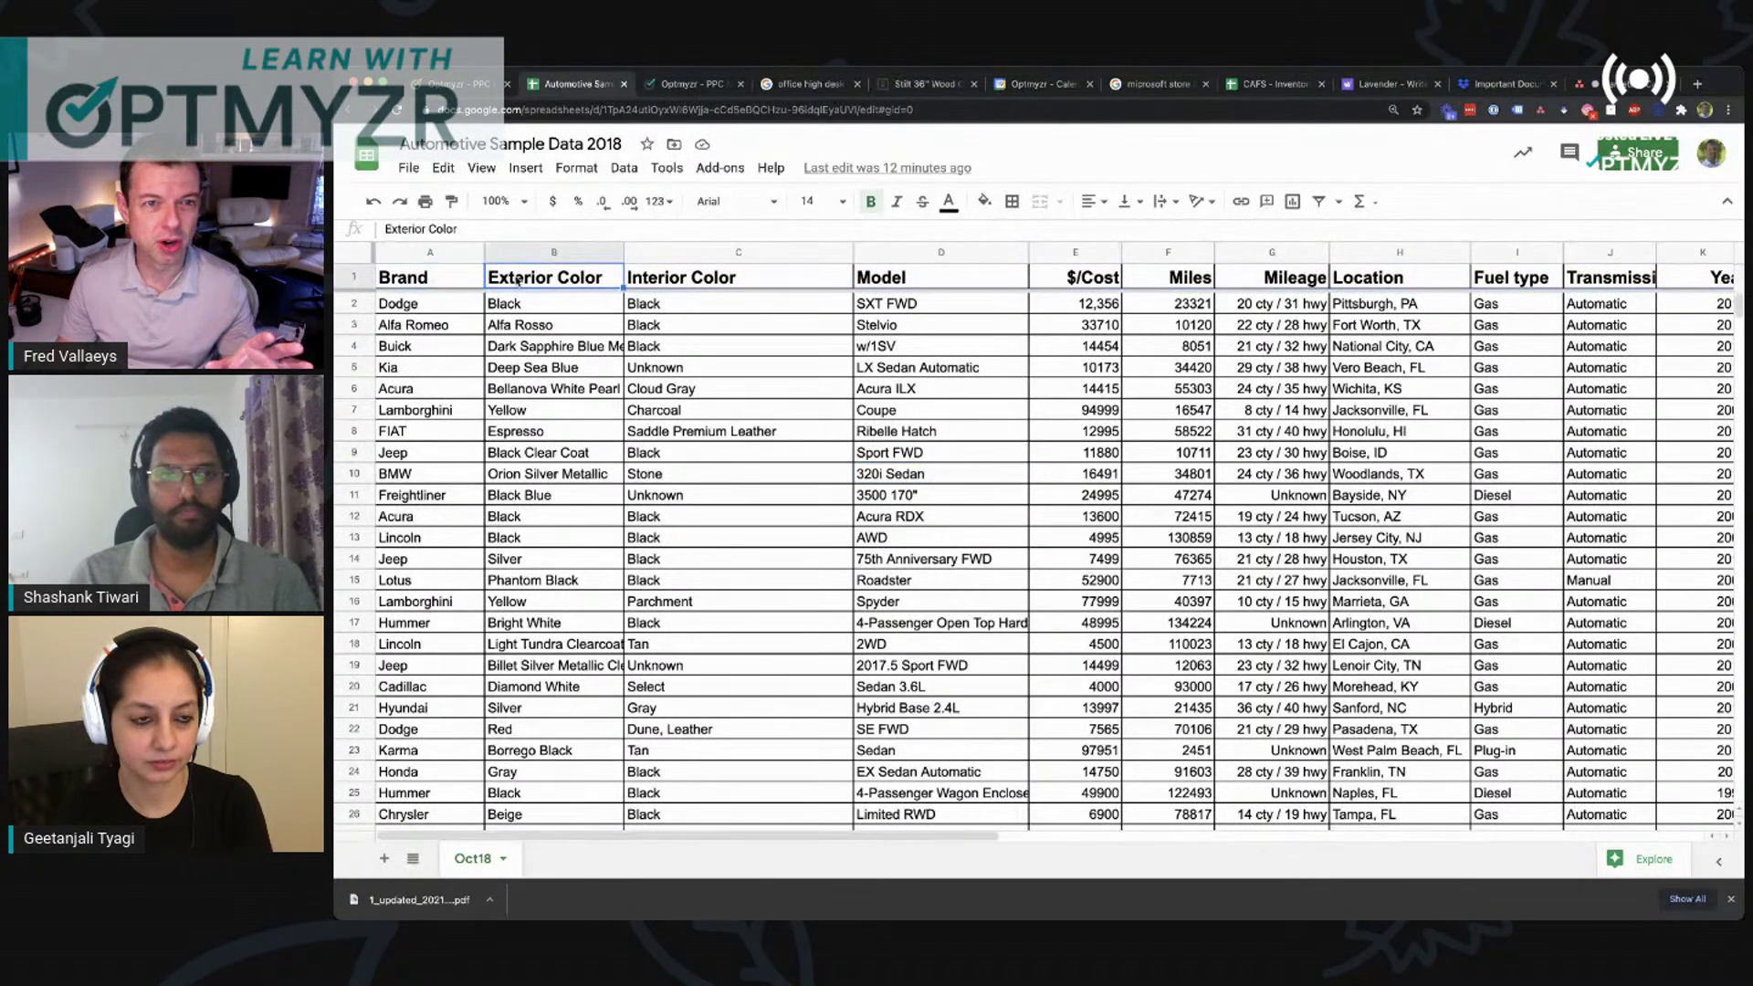
click(885, 280)
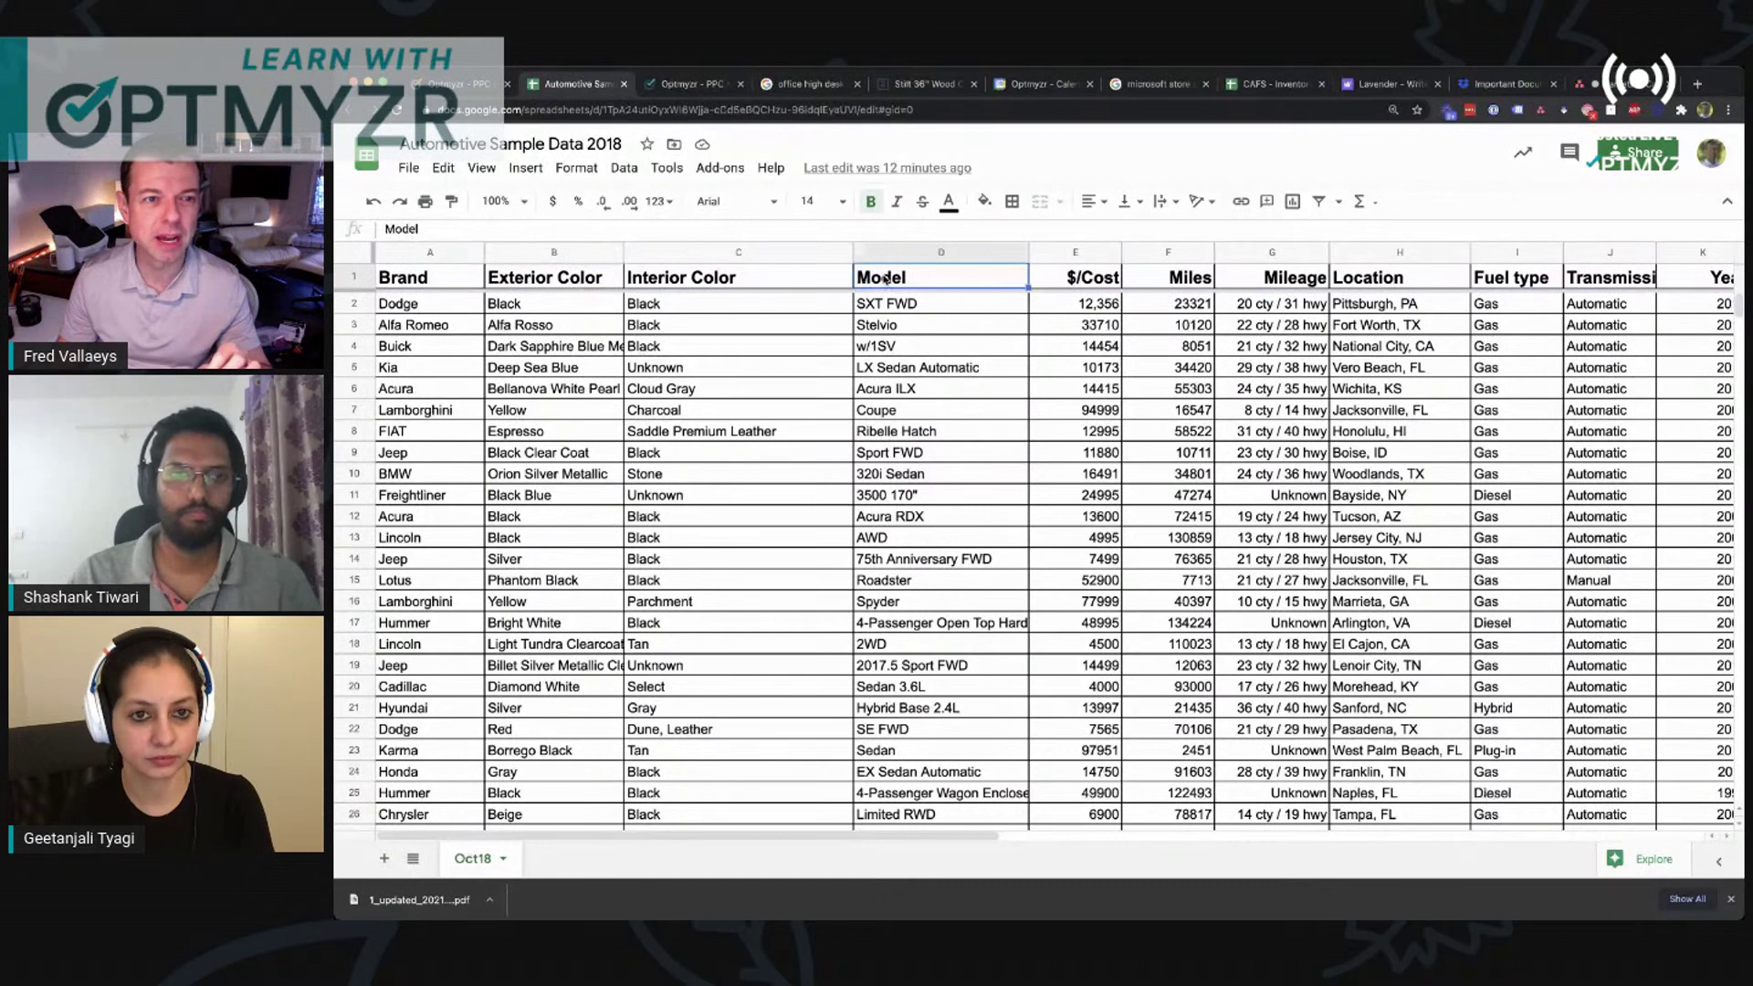
click(638, 287)
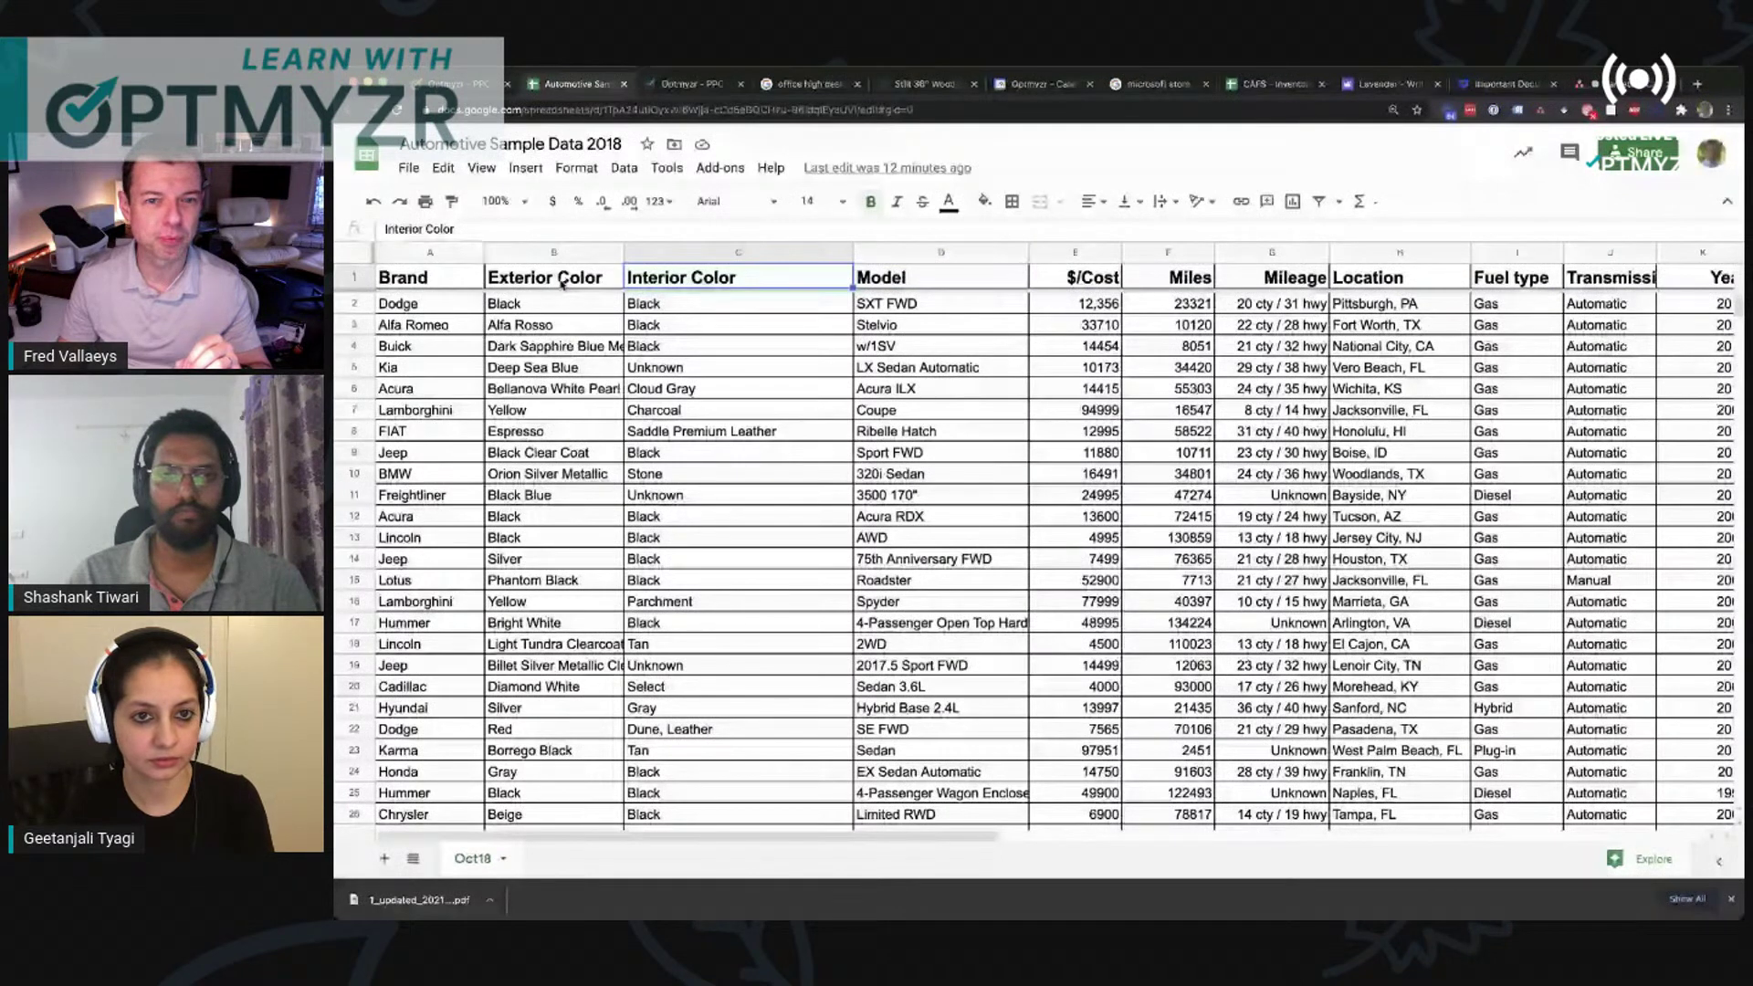
Step: Open the Campaign Automator Demo (Automotive) template for editing and bring up its external source settings
click(459, 84)
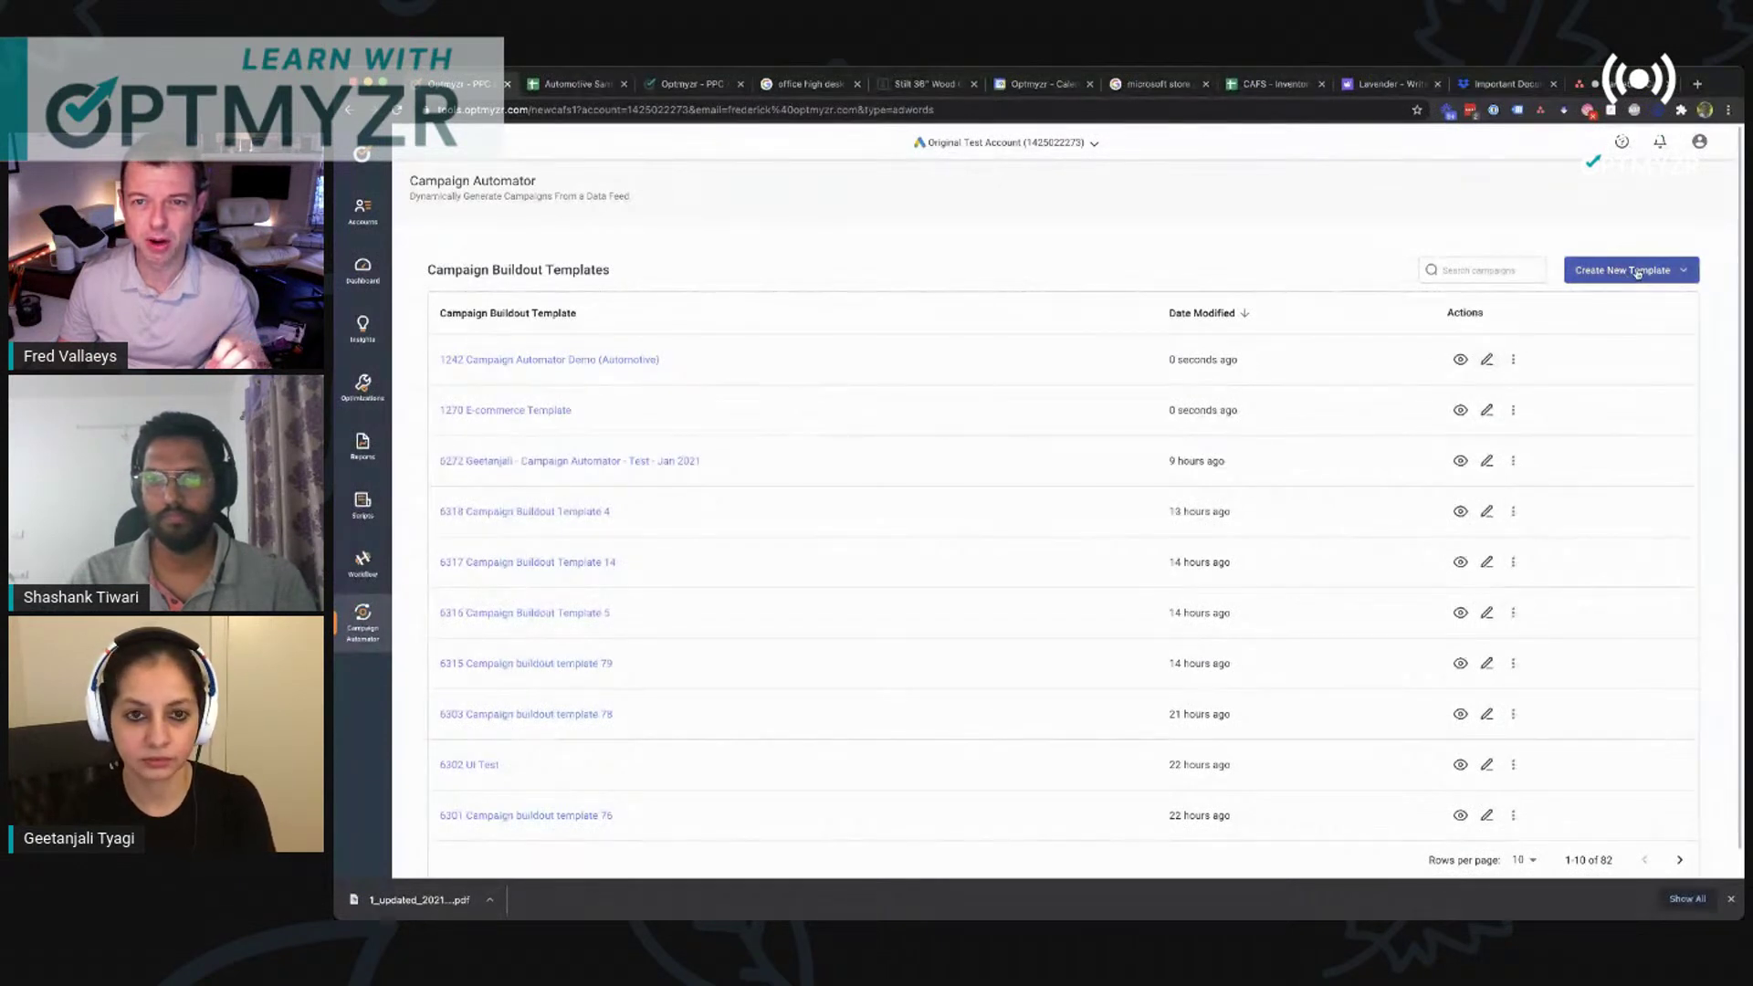
click(1487, 360)
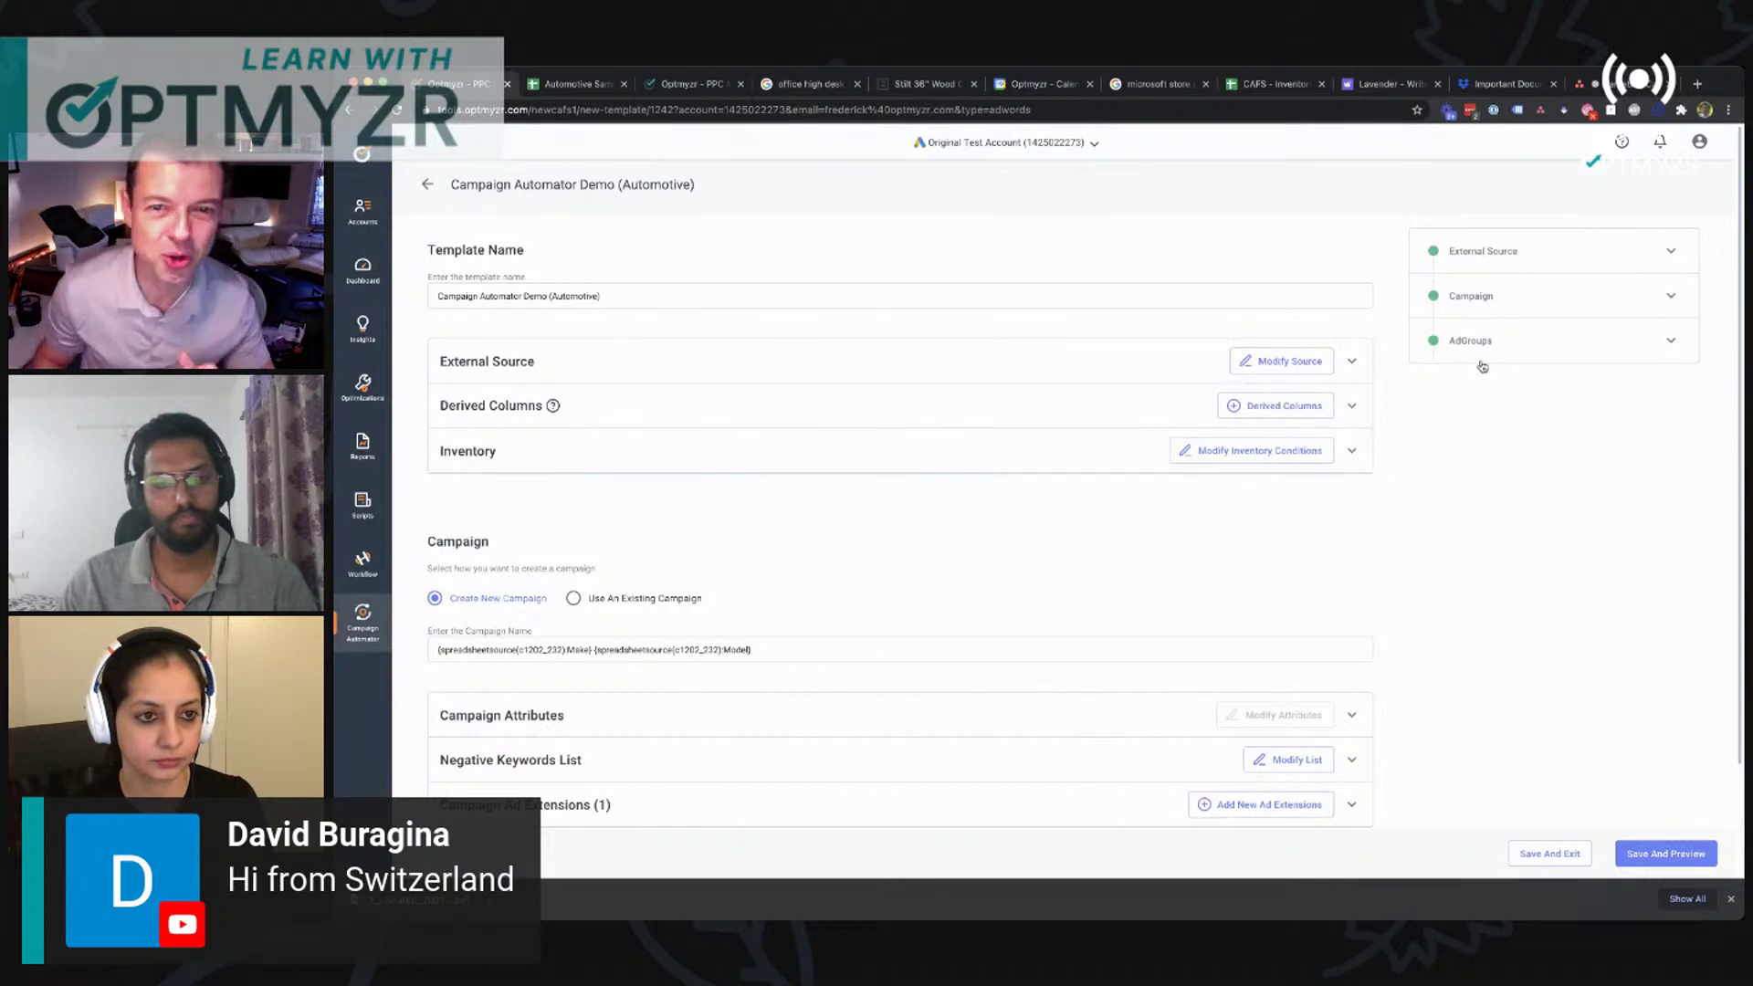
click(1352, 362)
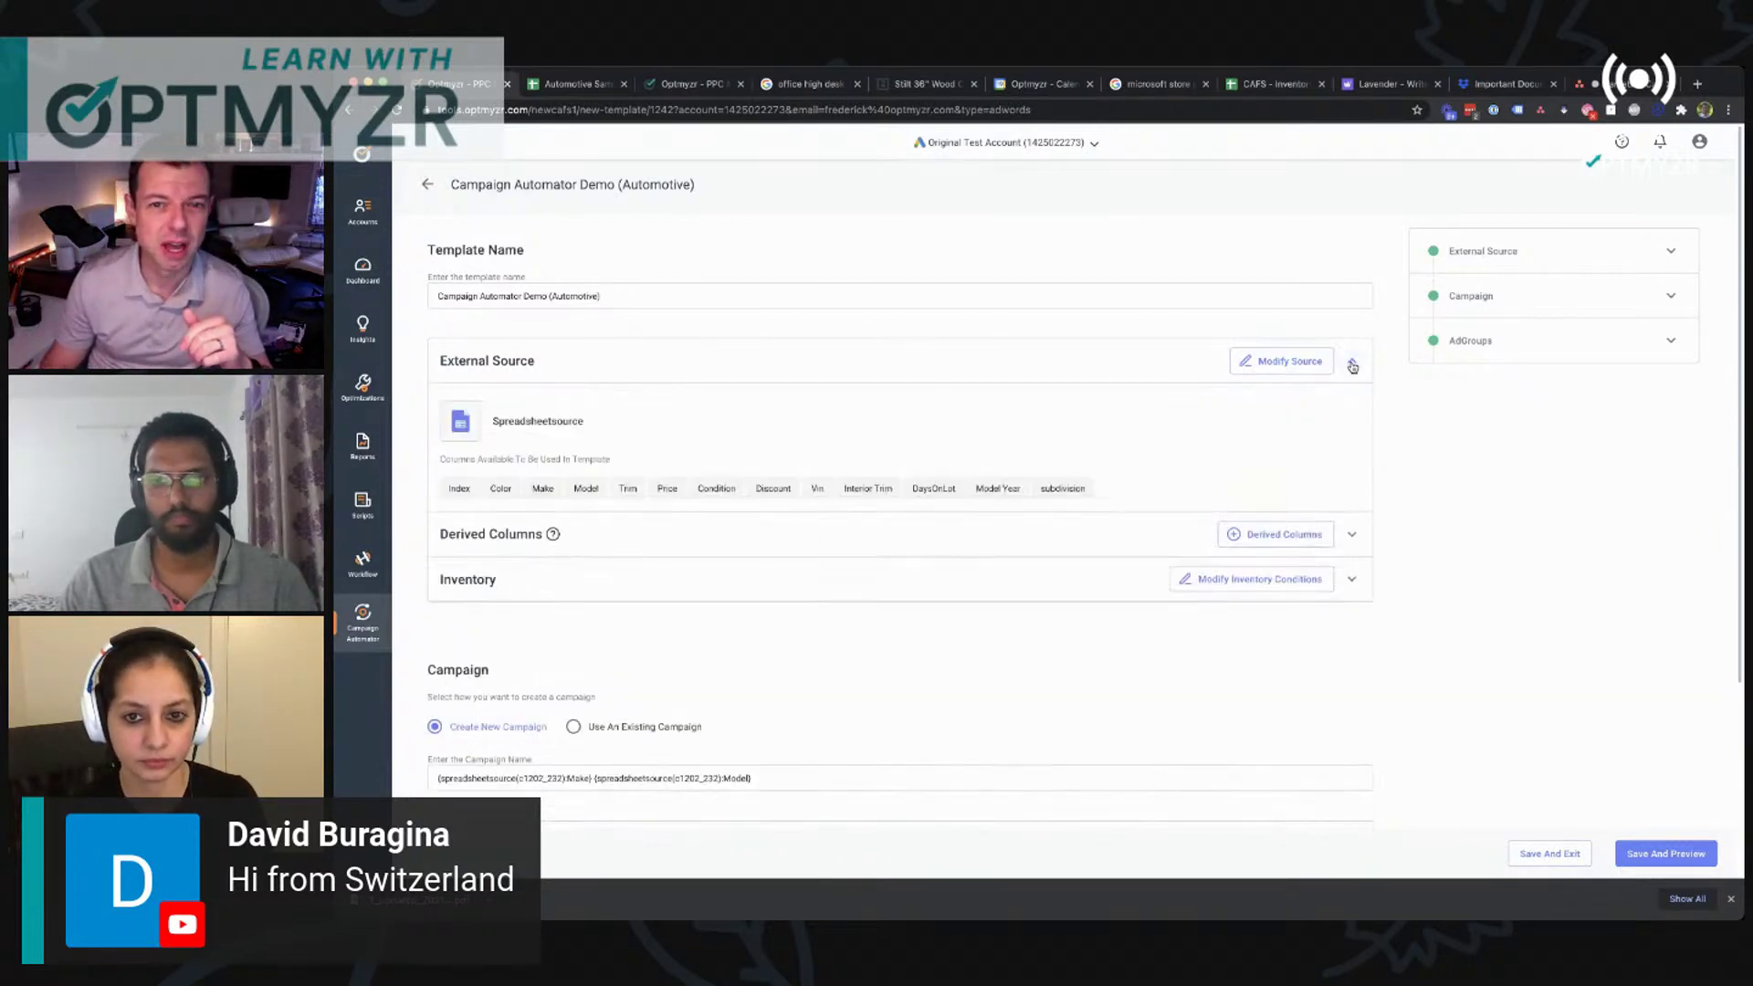
click(1301, 363)
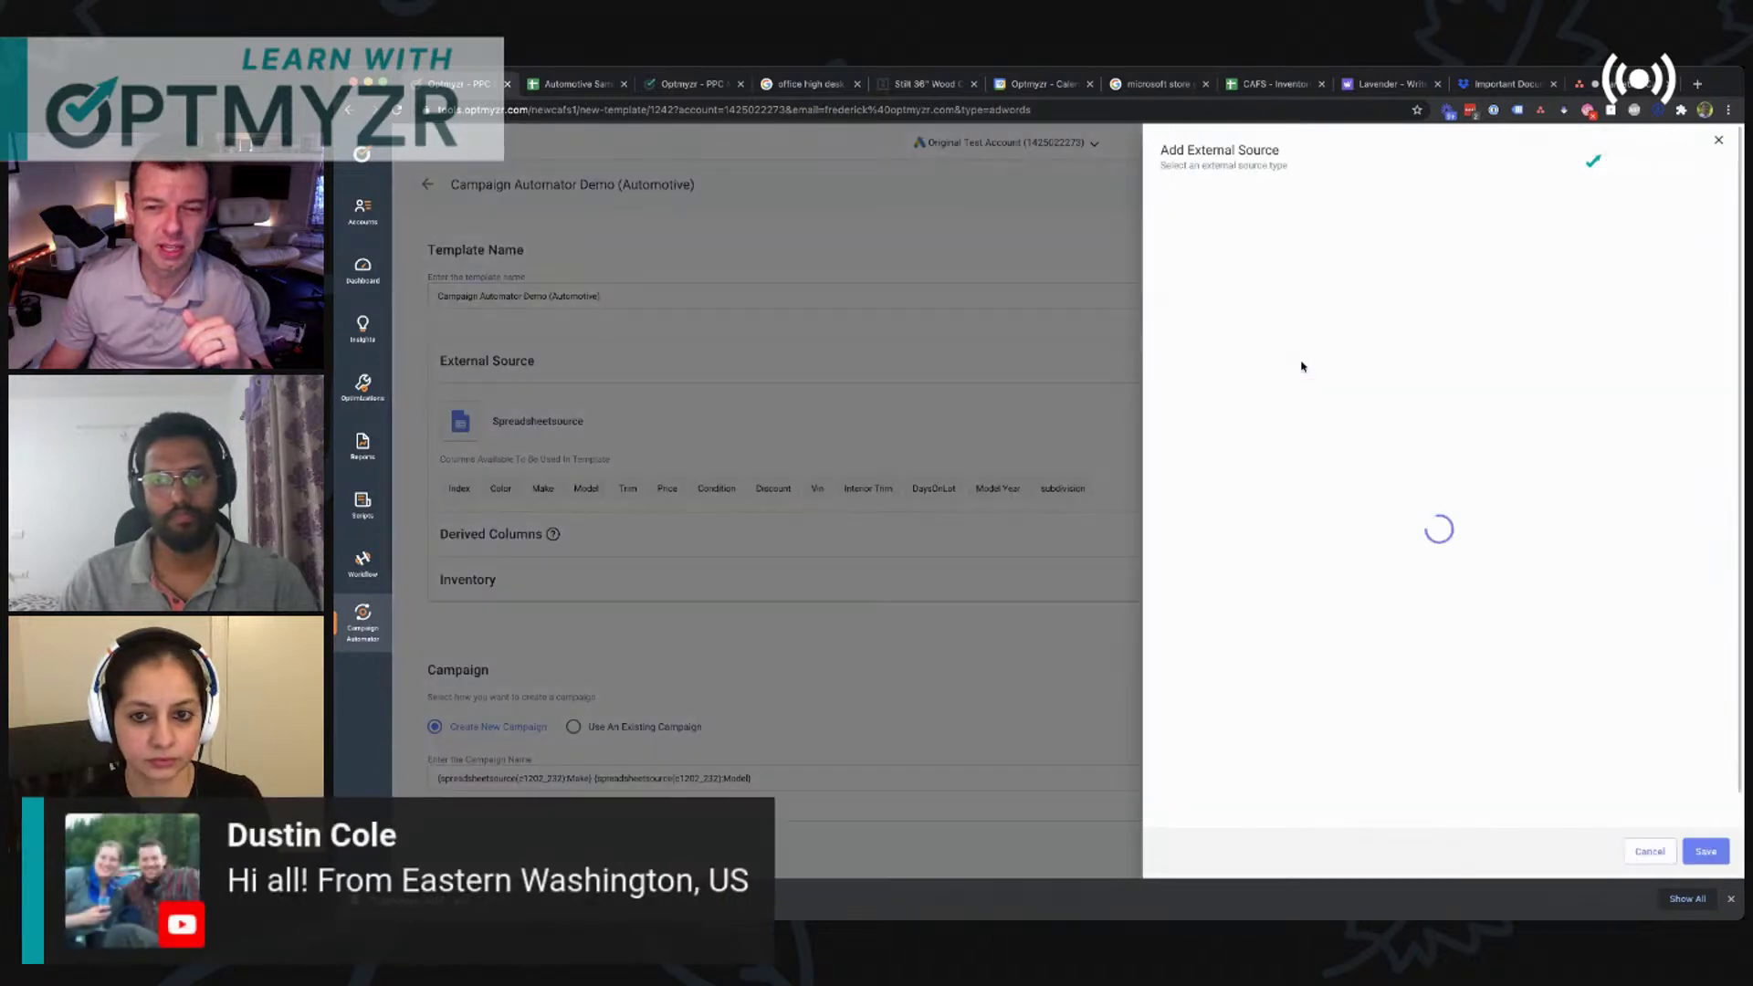
Step: Examine the Google Spreadsheet source's URL, its chosen sheet and the columns available to the template
click(1321, 547)
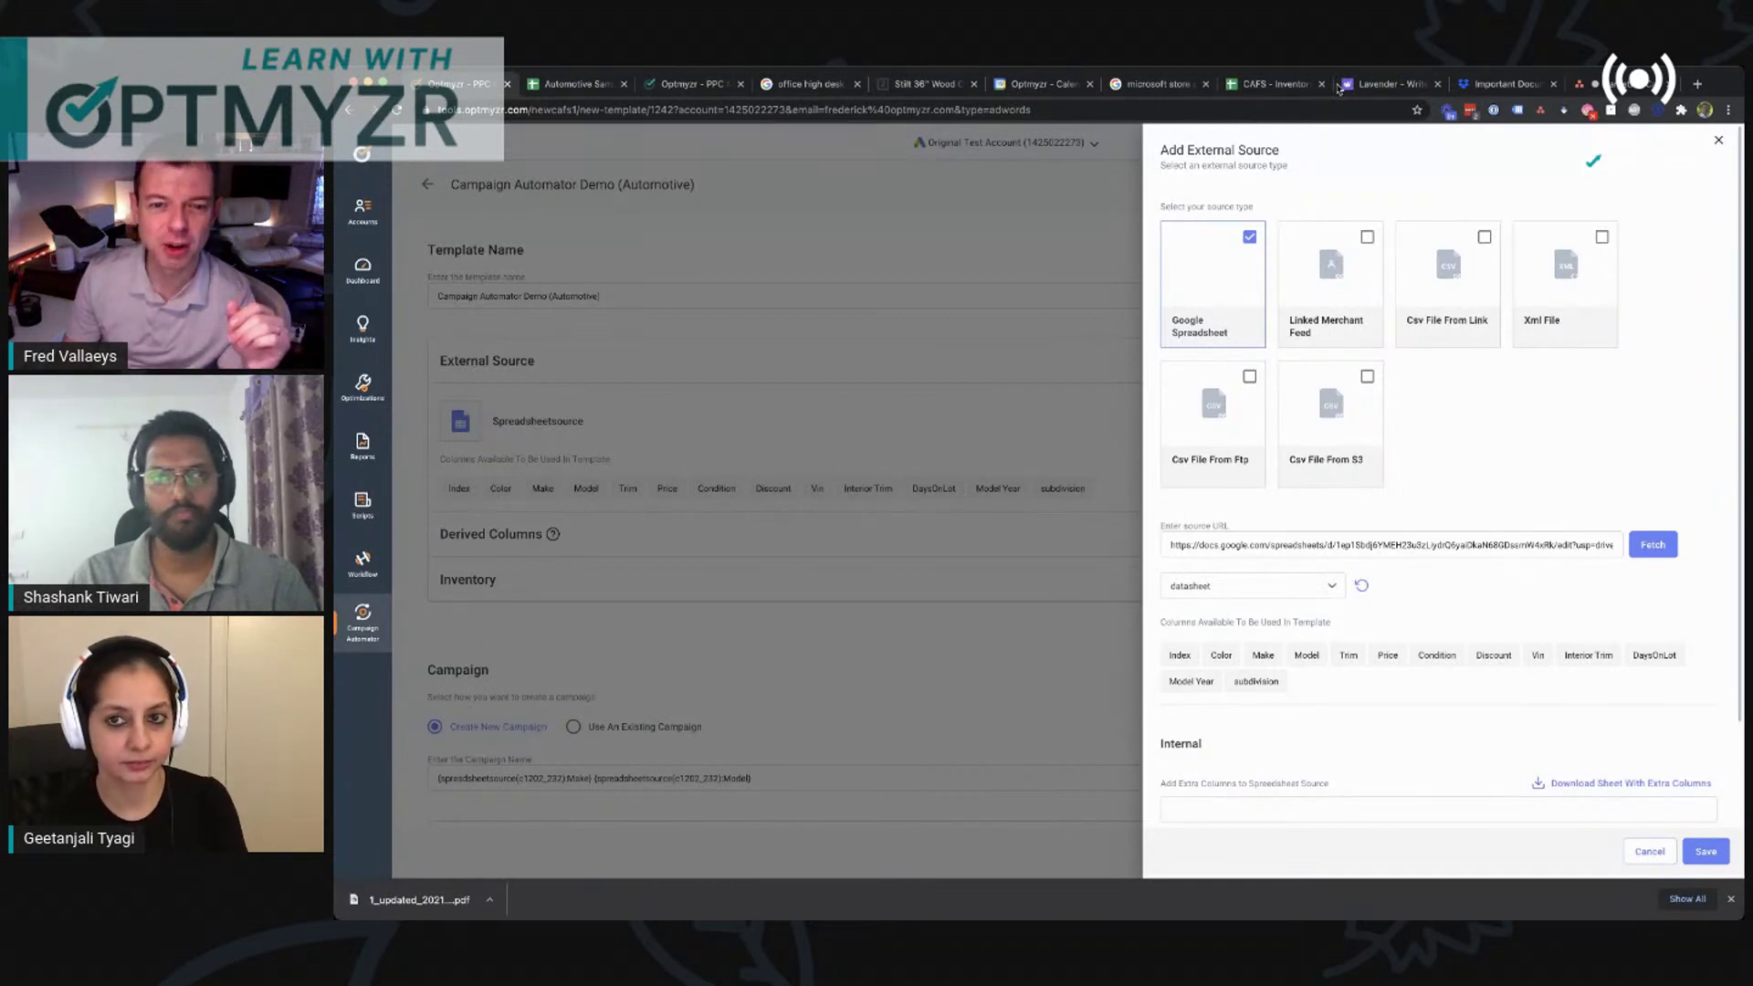
click(1459, 543)
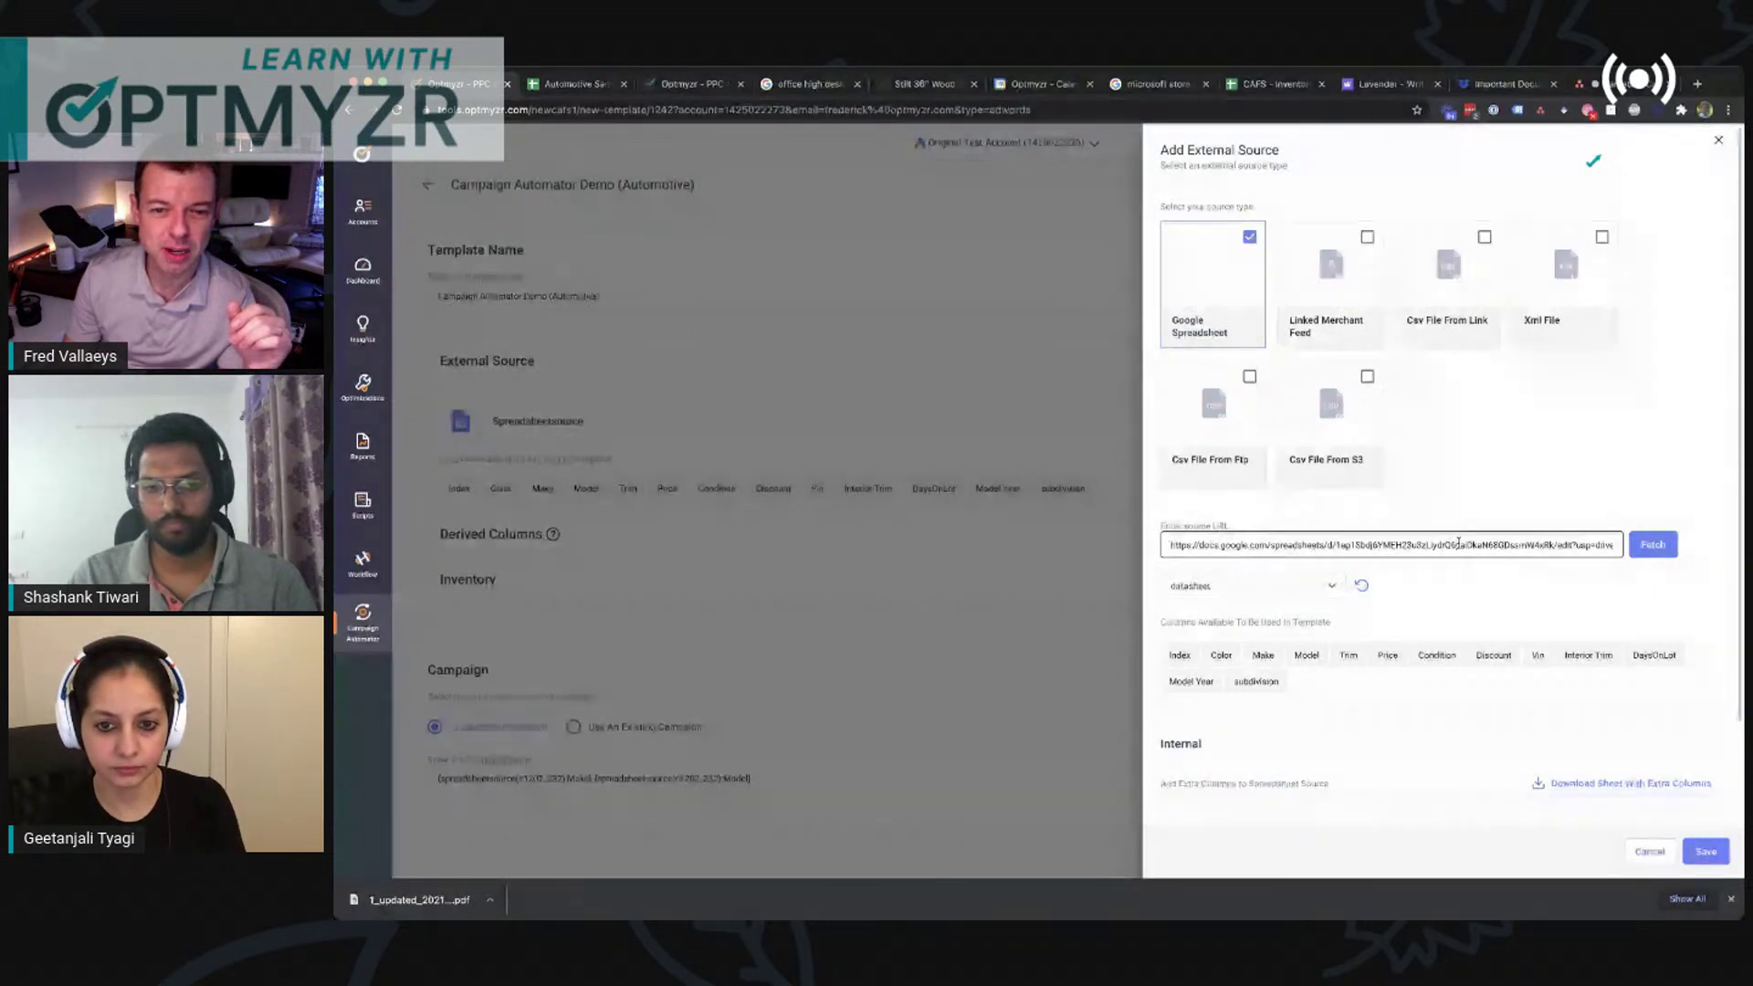
click(1332, 587)
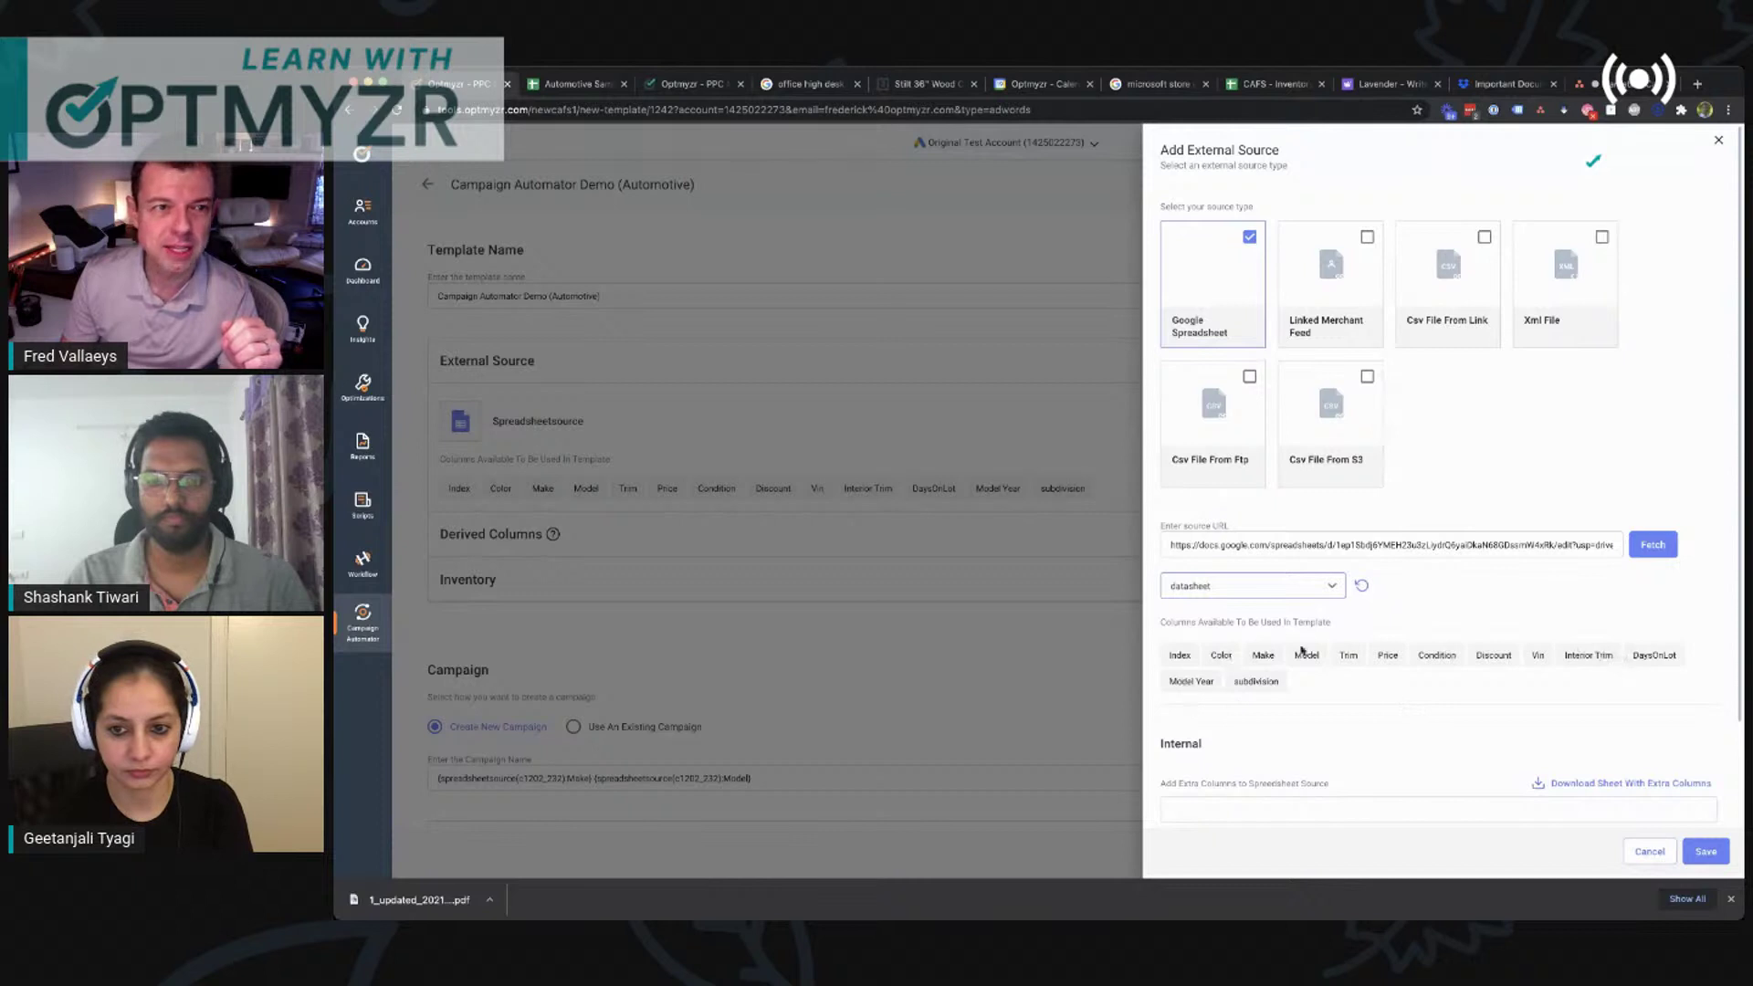
click(567, 95)
click(456, 90)
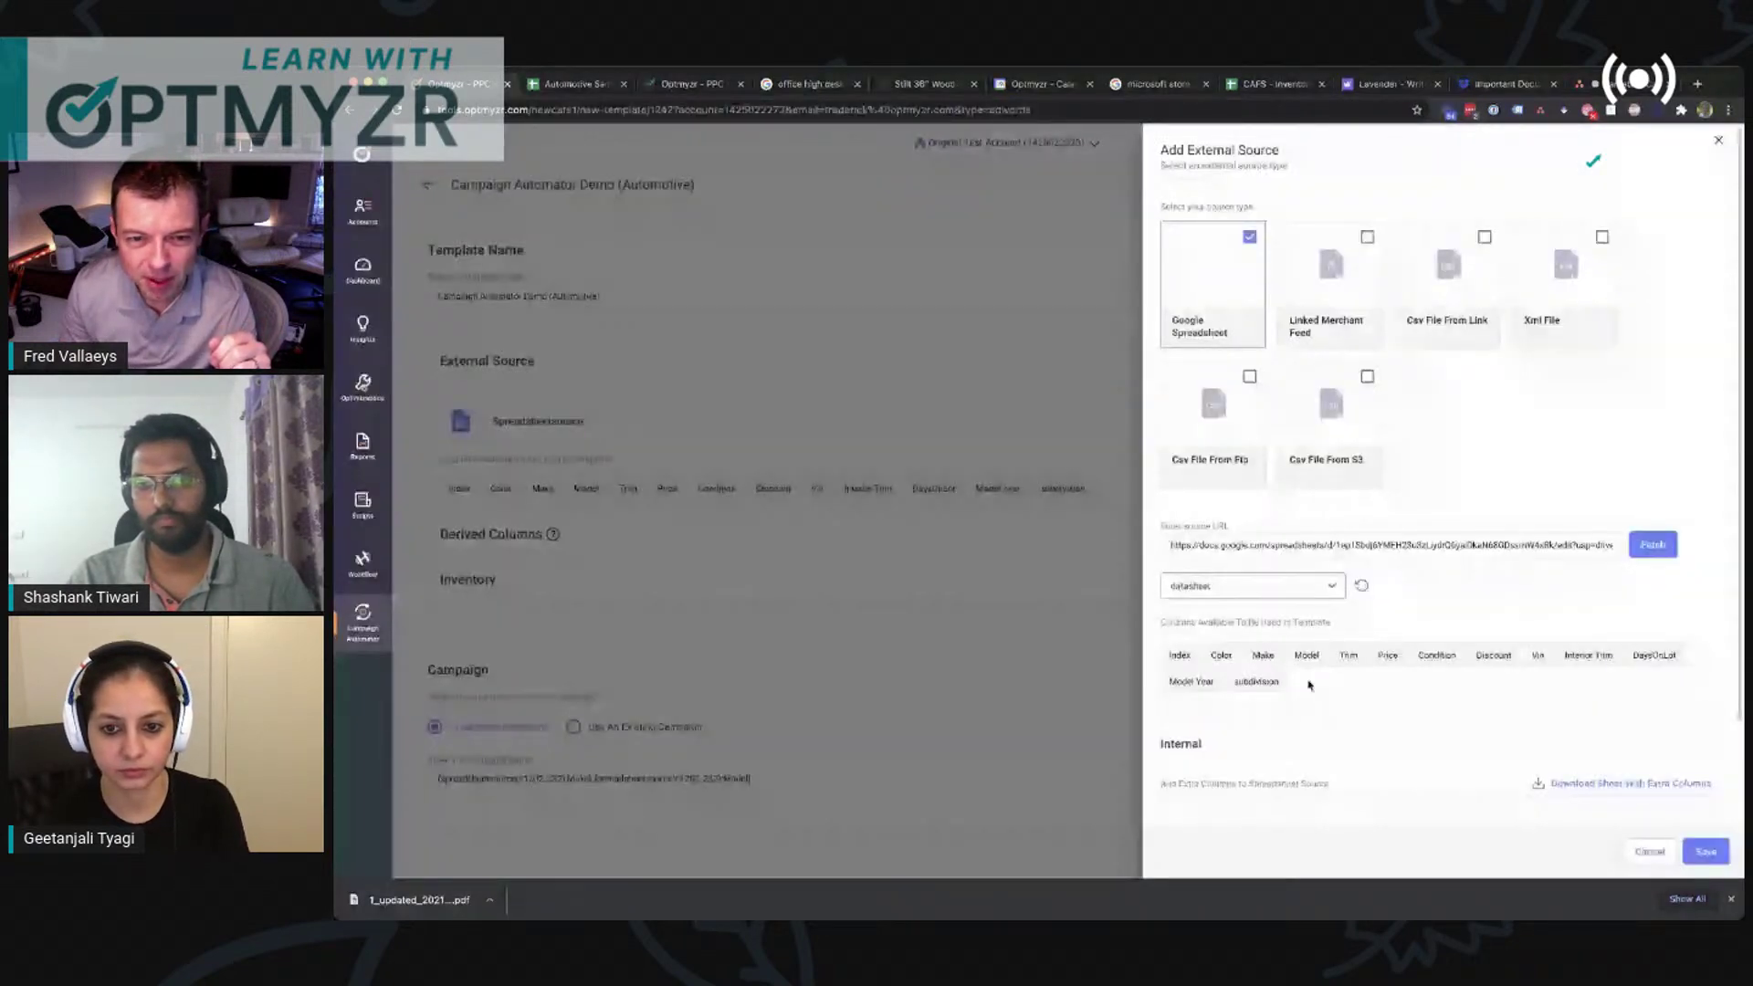
scroll(1309, 685, down, 1)
scroll(1309, 685, up, 1)
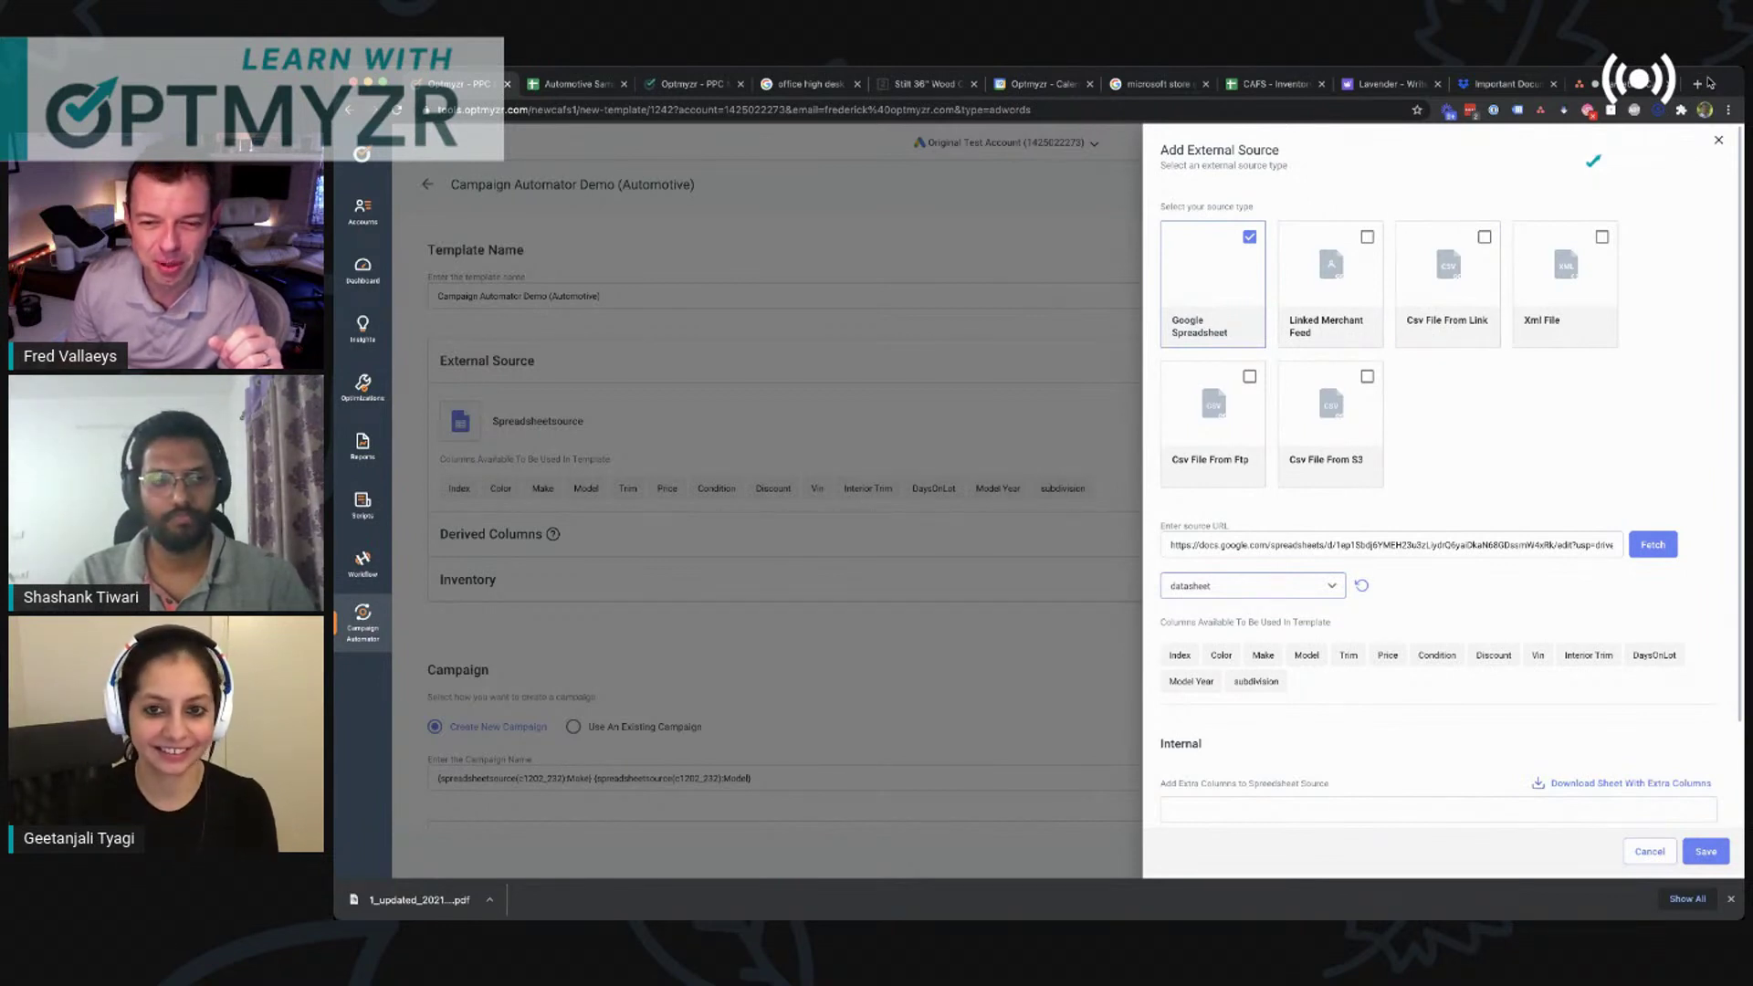
Step: Refresh the source's sheet data and open the source URL in a new browser tab to view the inventory spreadsheet
click(1362, 586)
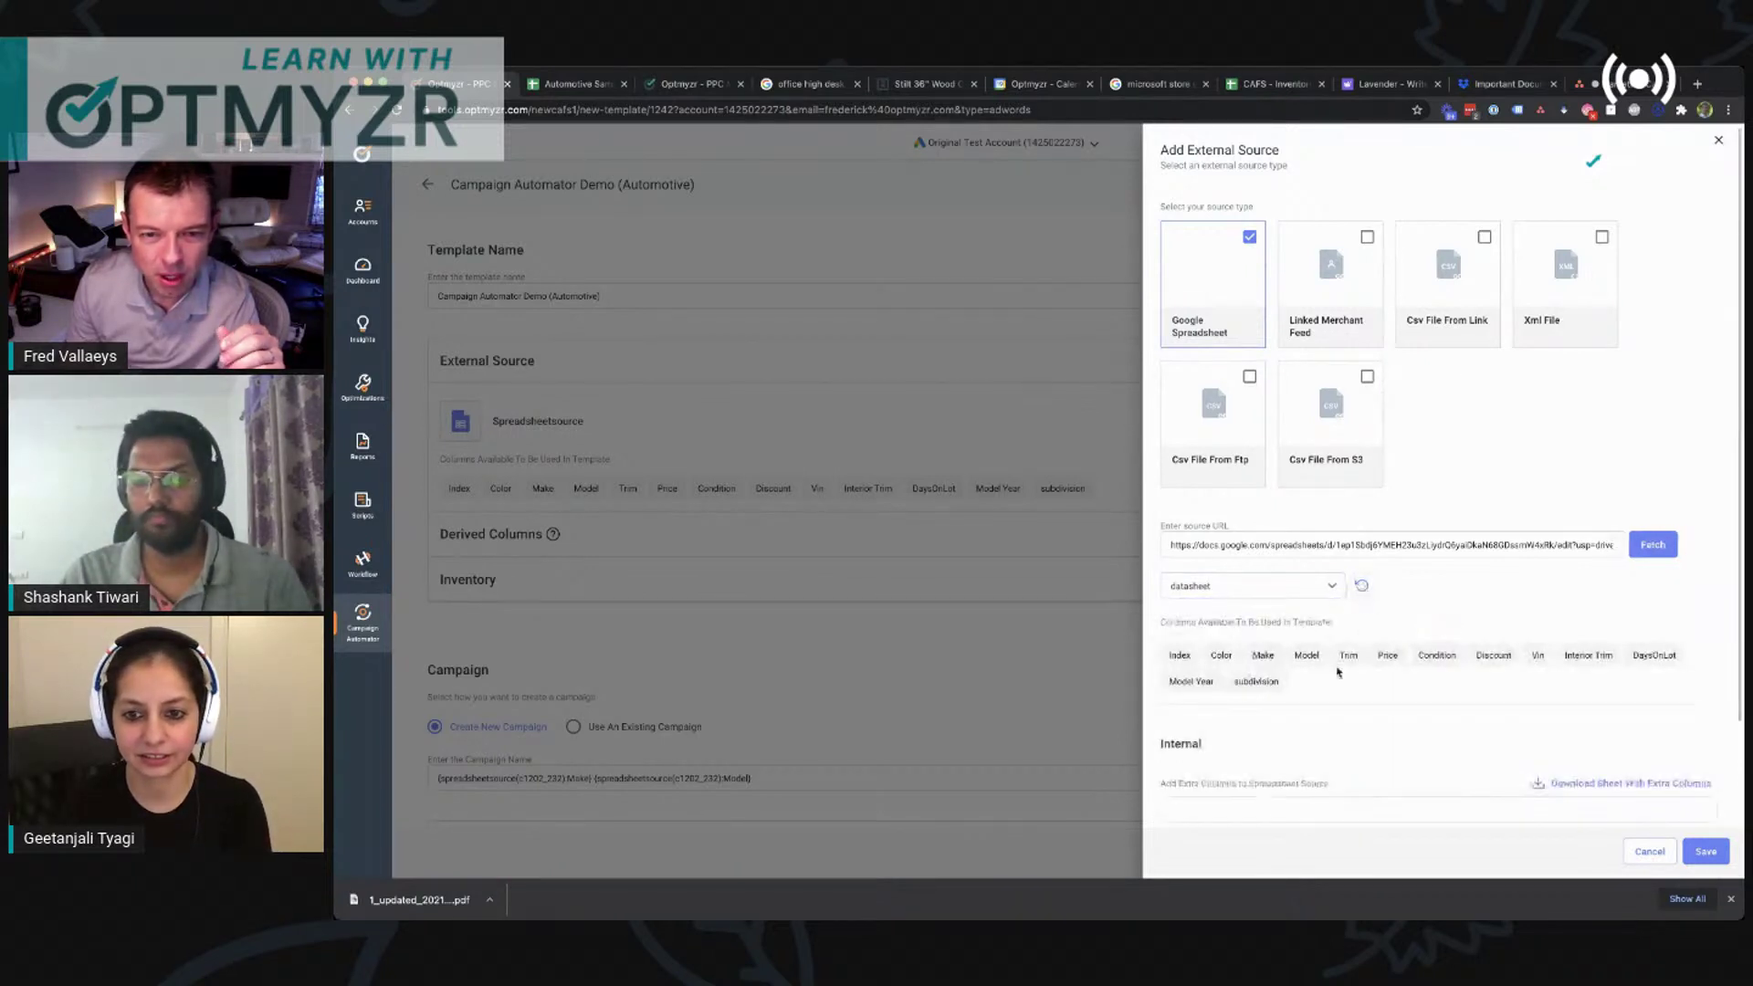
click(1296, 544)
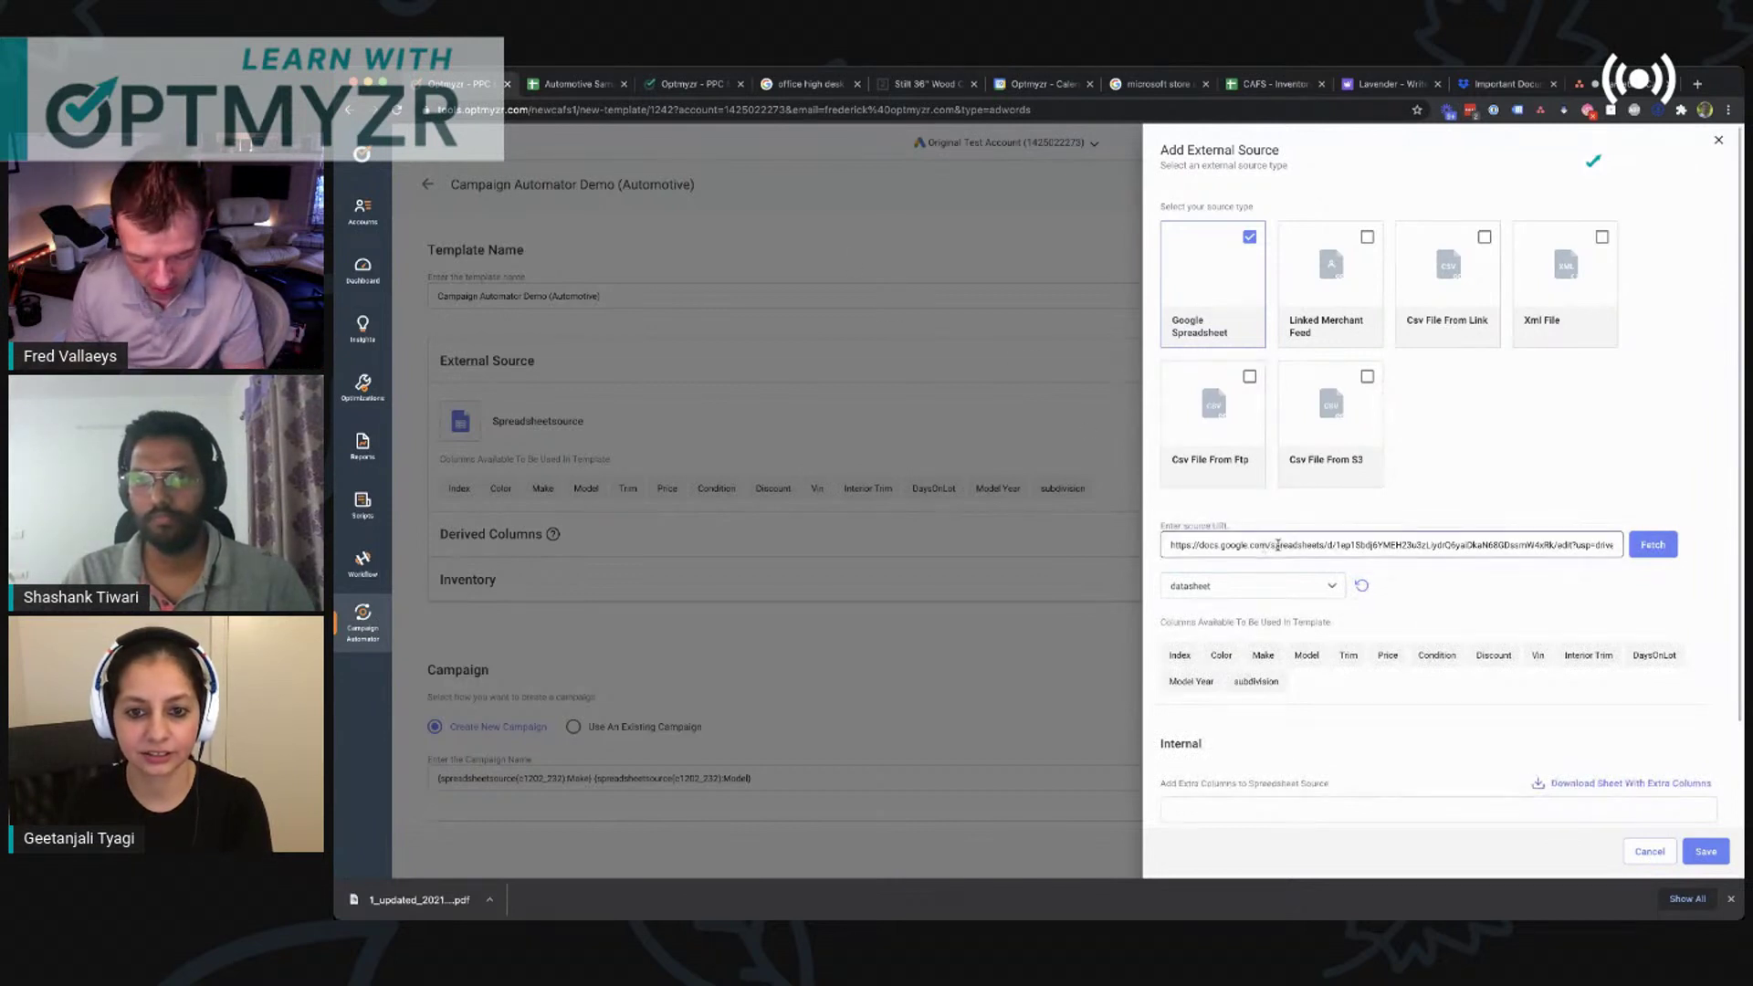
key(ctrl+a)
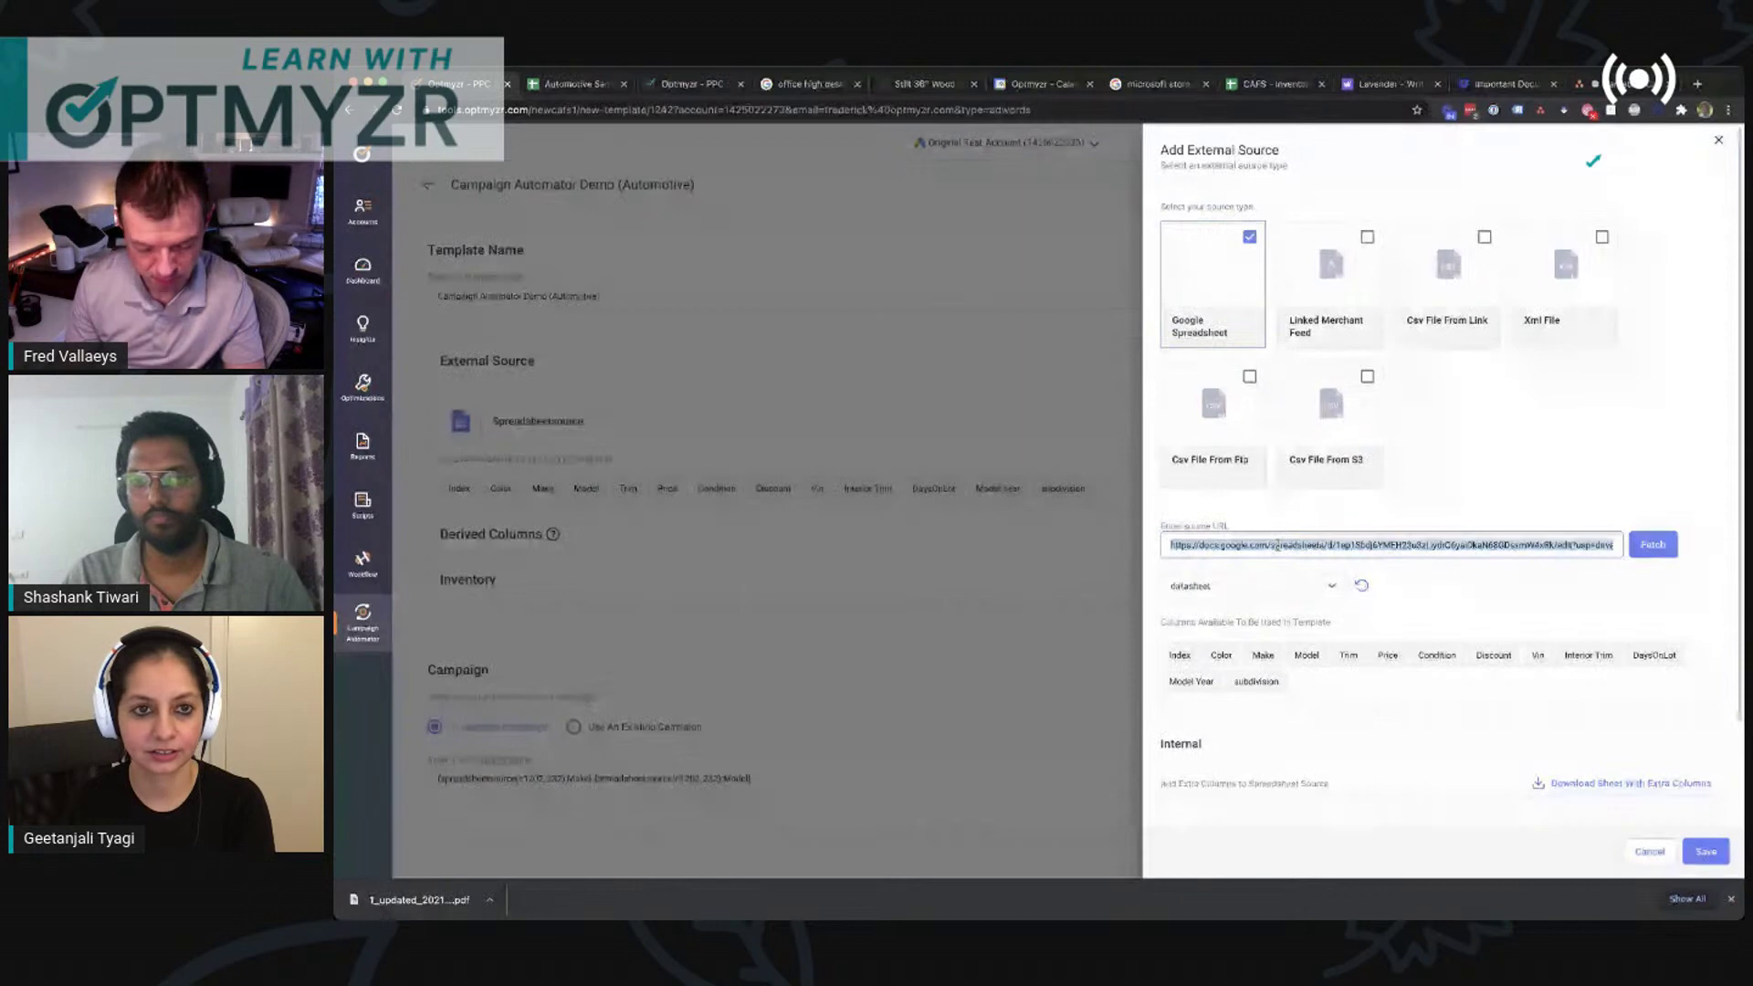
key(super+t)
key(super+v)
key(Return)
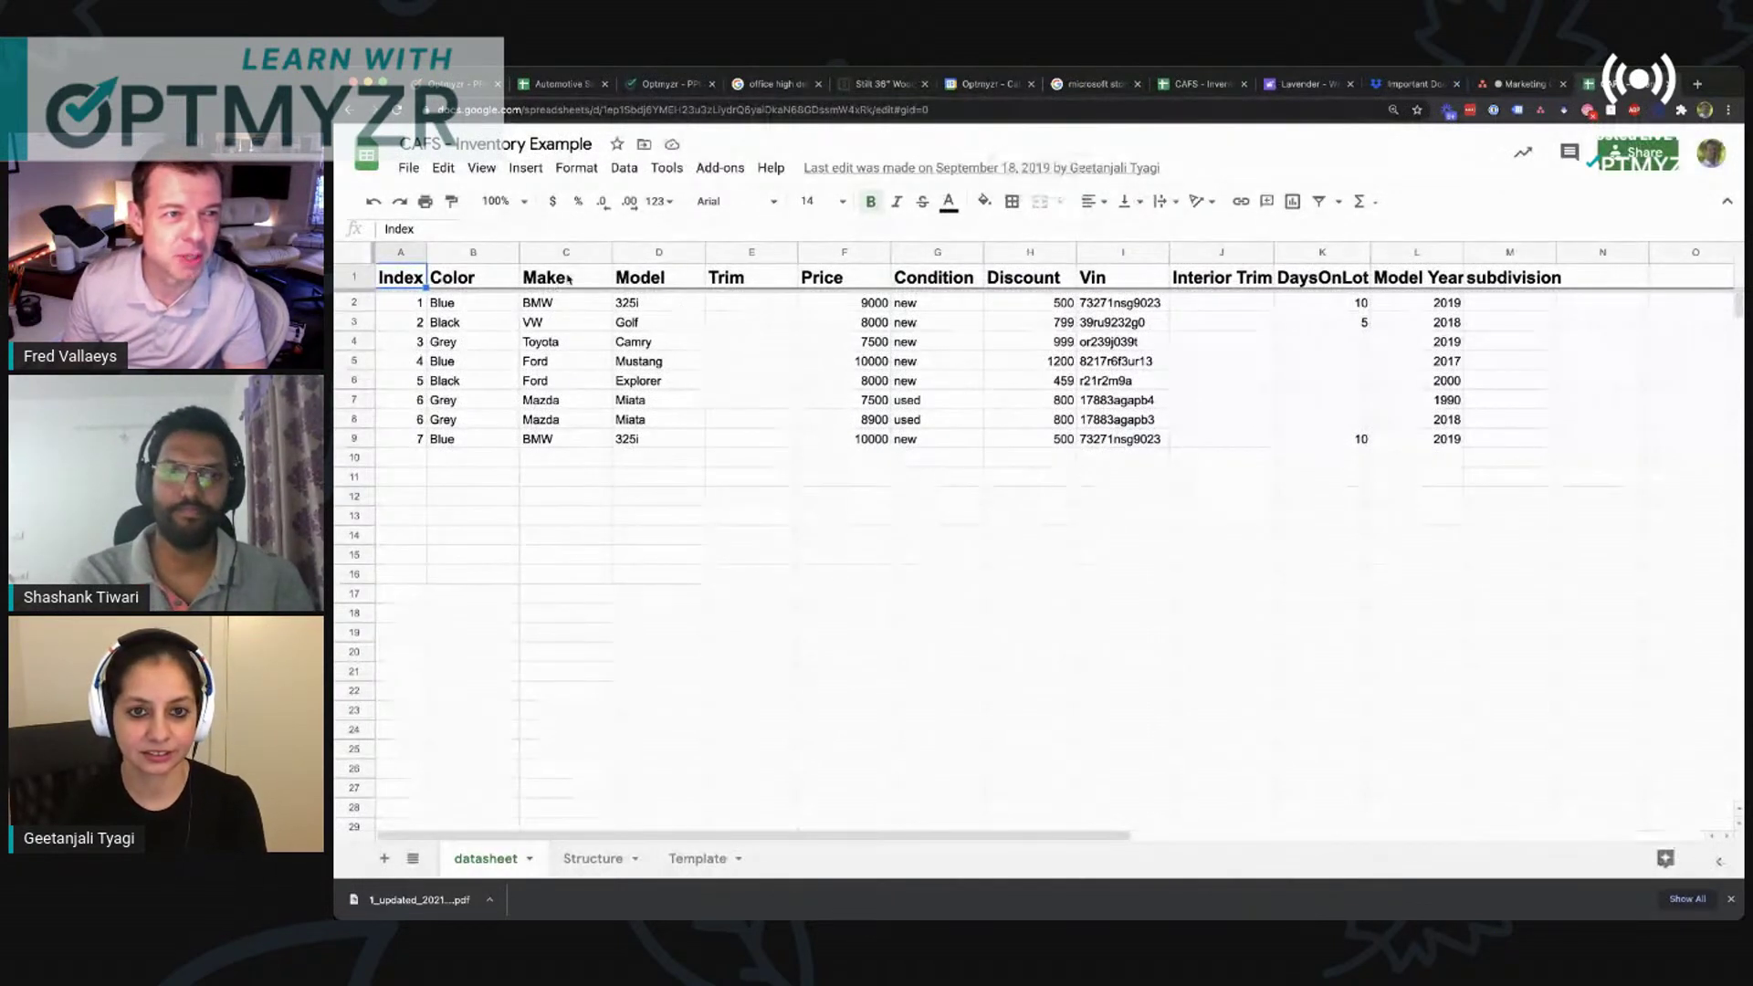
Step: Return to the template, save the external source settings and collapse the External Source section
key(ctrl+Tab)
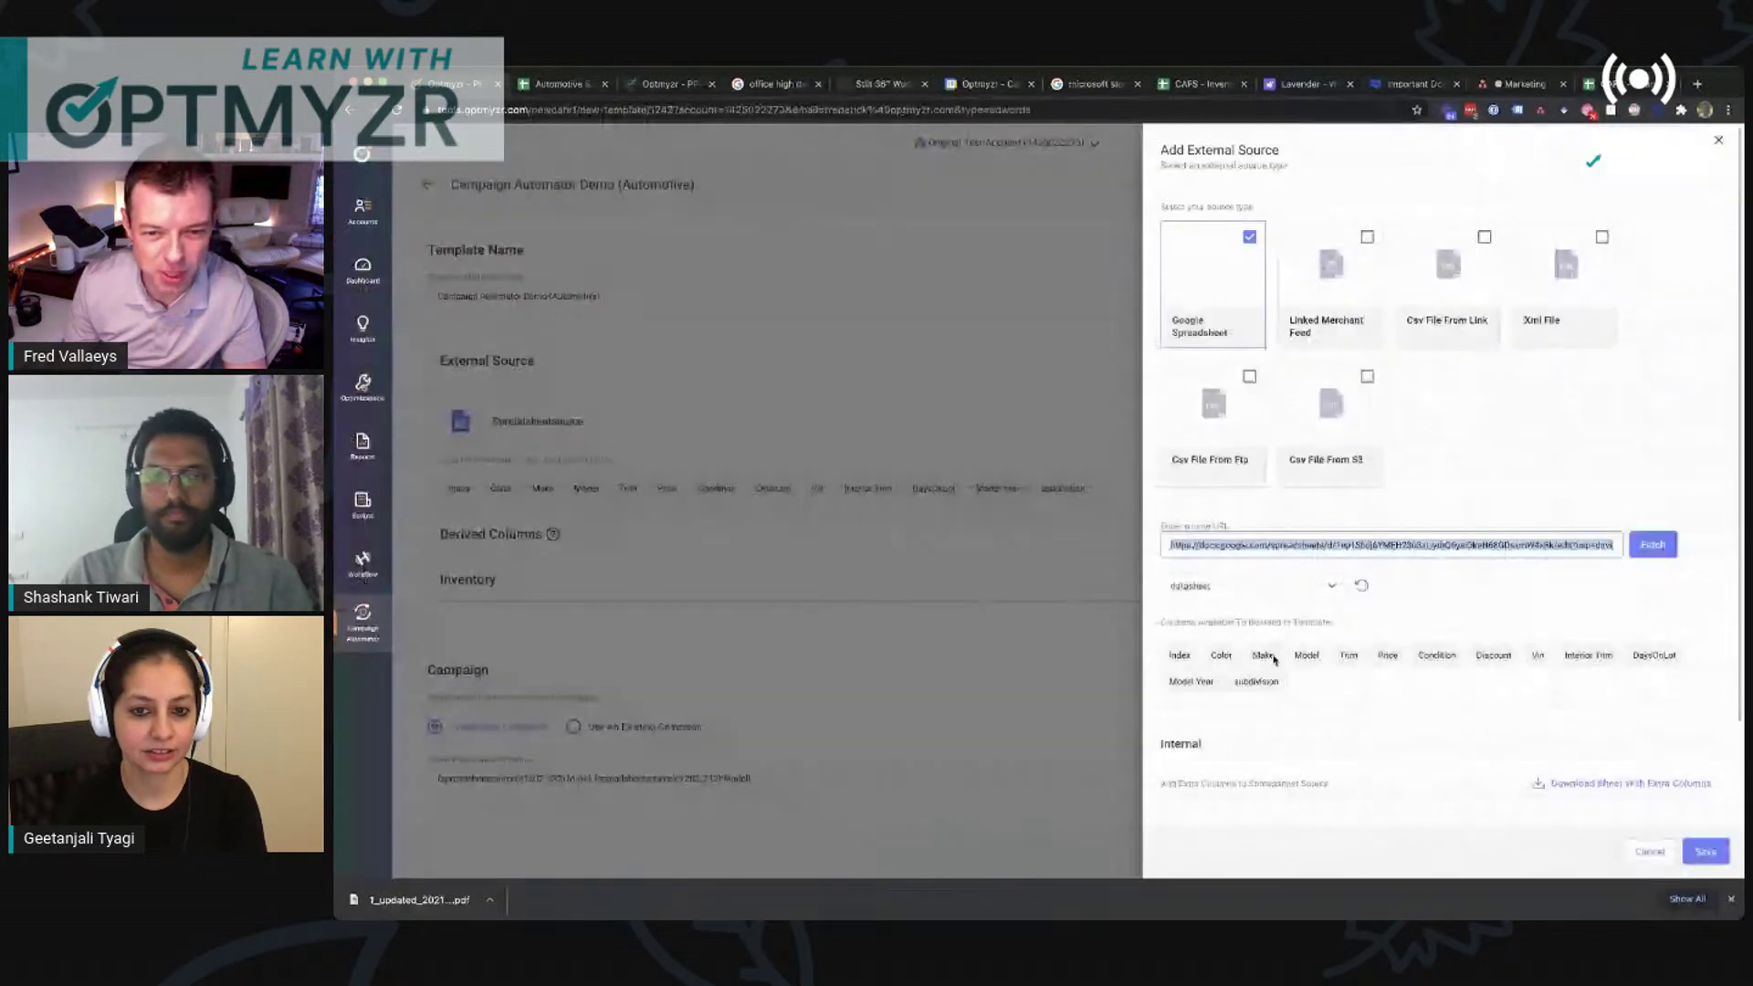
click(1685, 851)
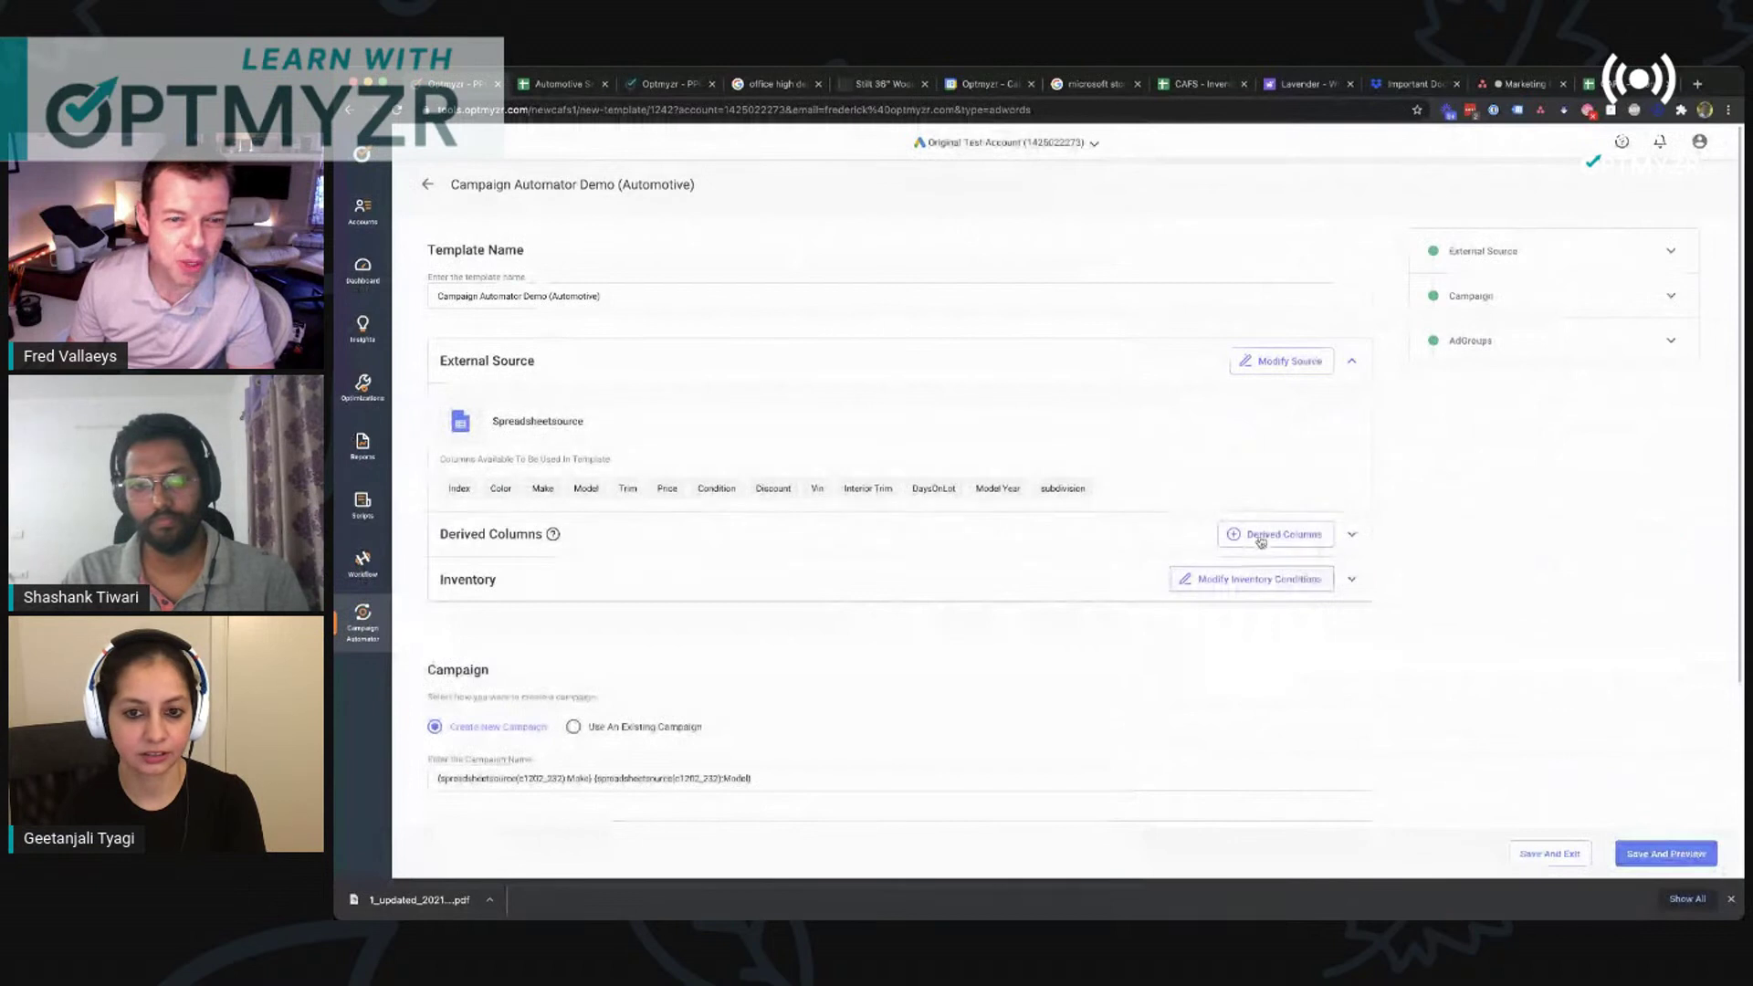
click(1351, 362)
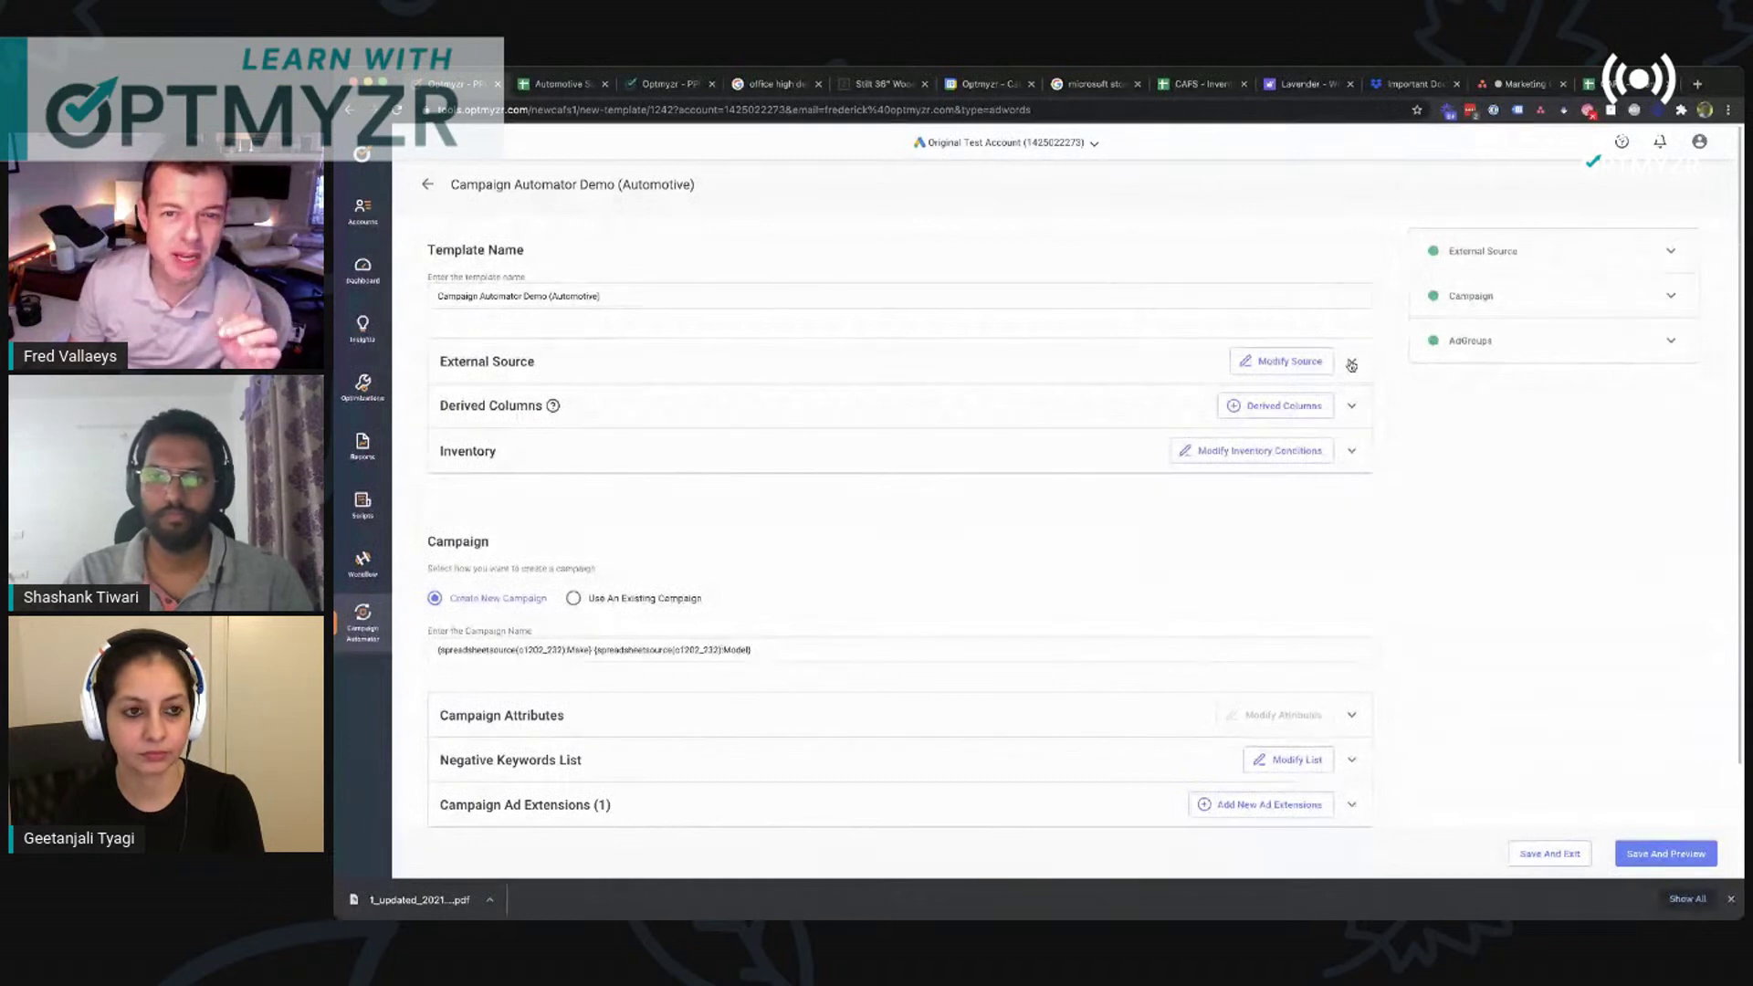
Step: Open the template's inventory conditions and review the column, field type, condition and value of the rule that excludes Mazda
click(1353, 455)
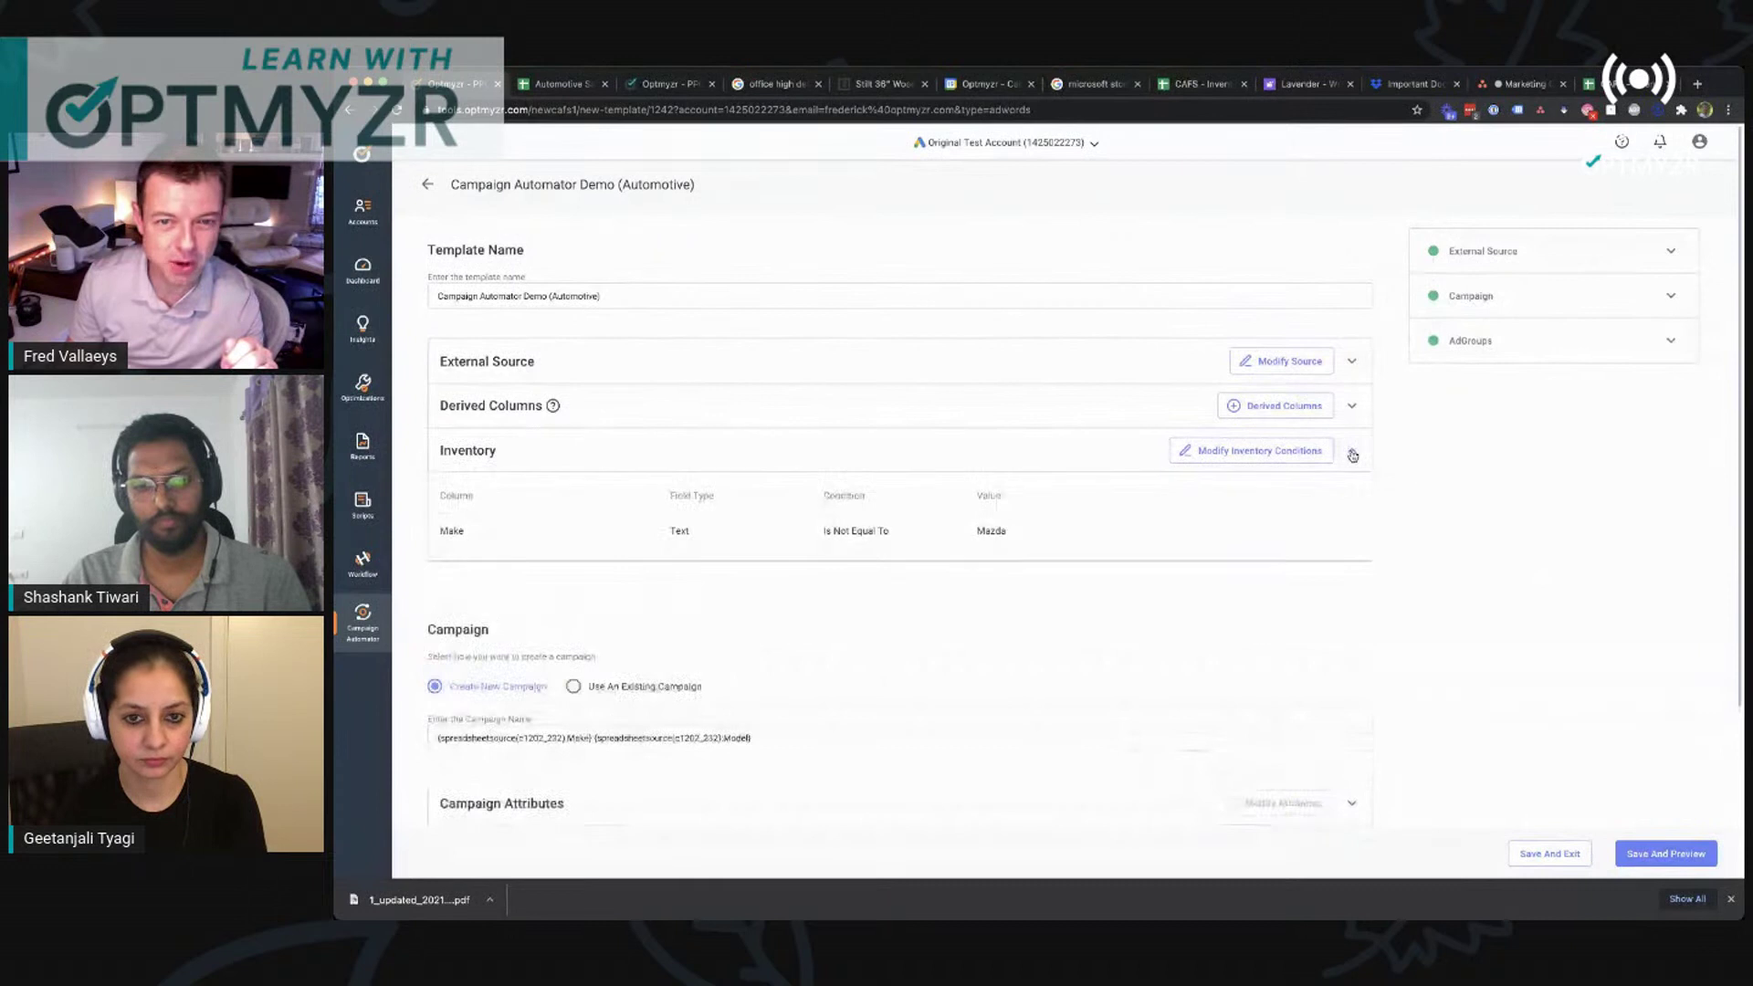
click(1254, 454)
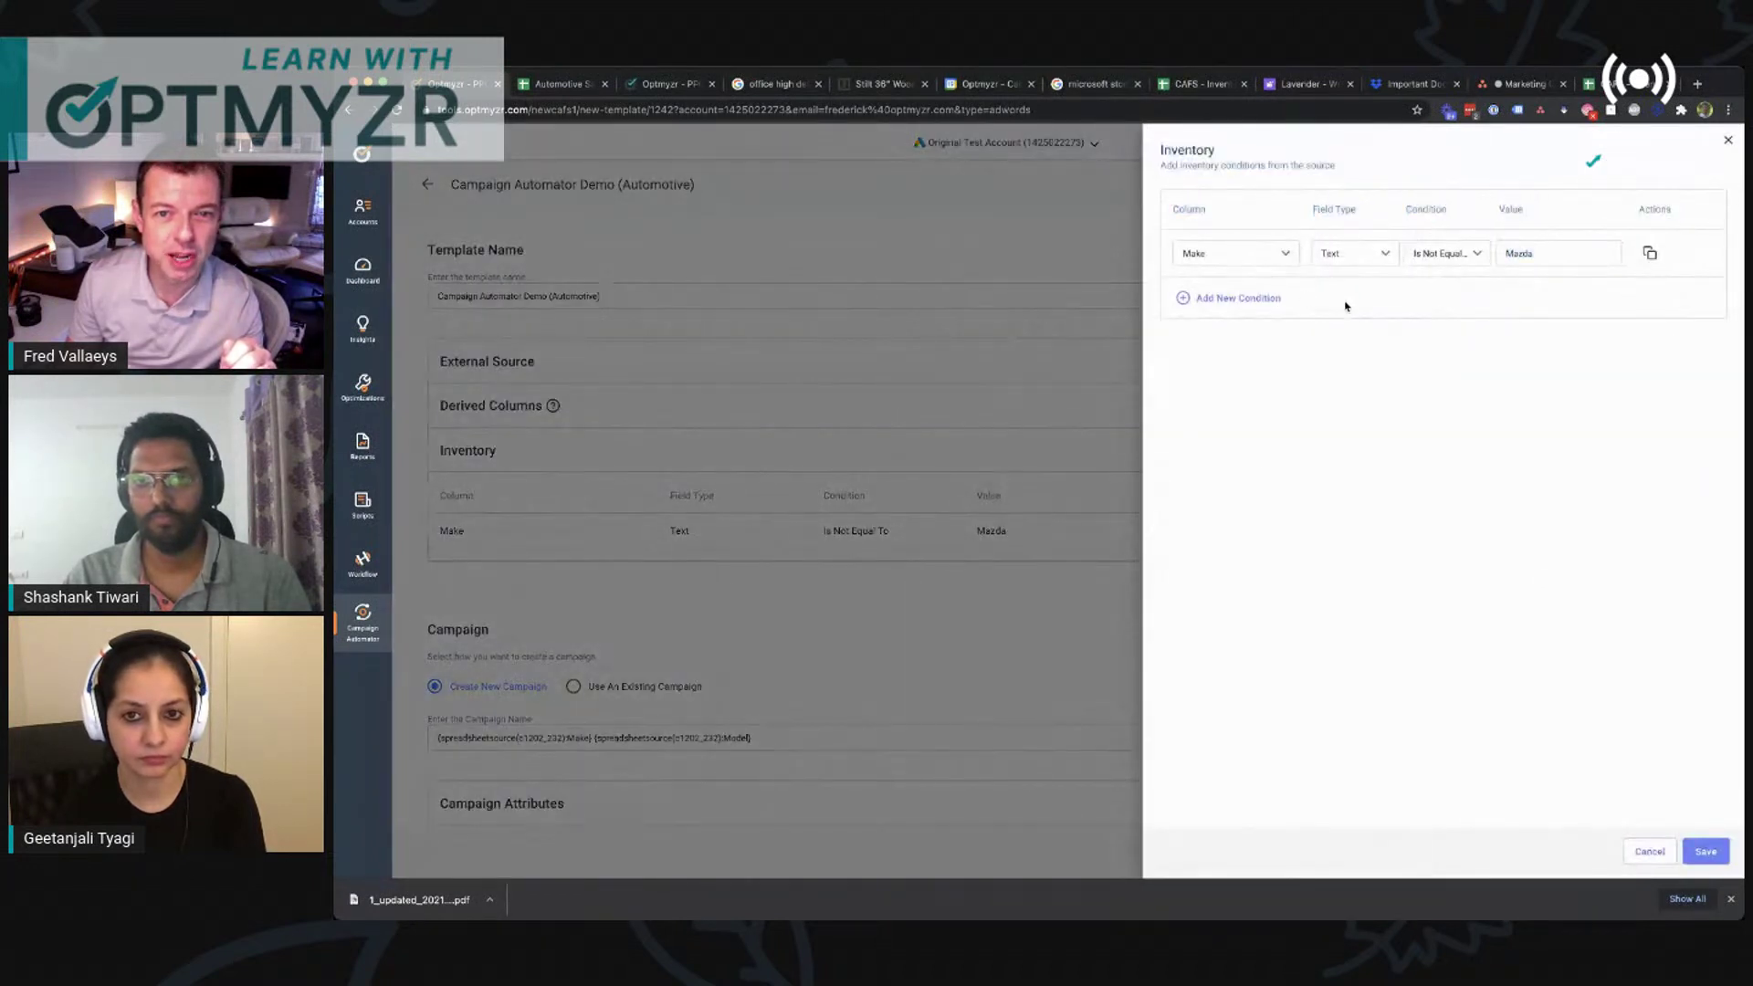
click(1288, 255)
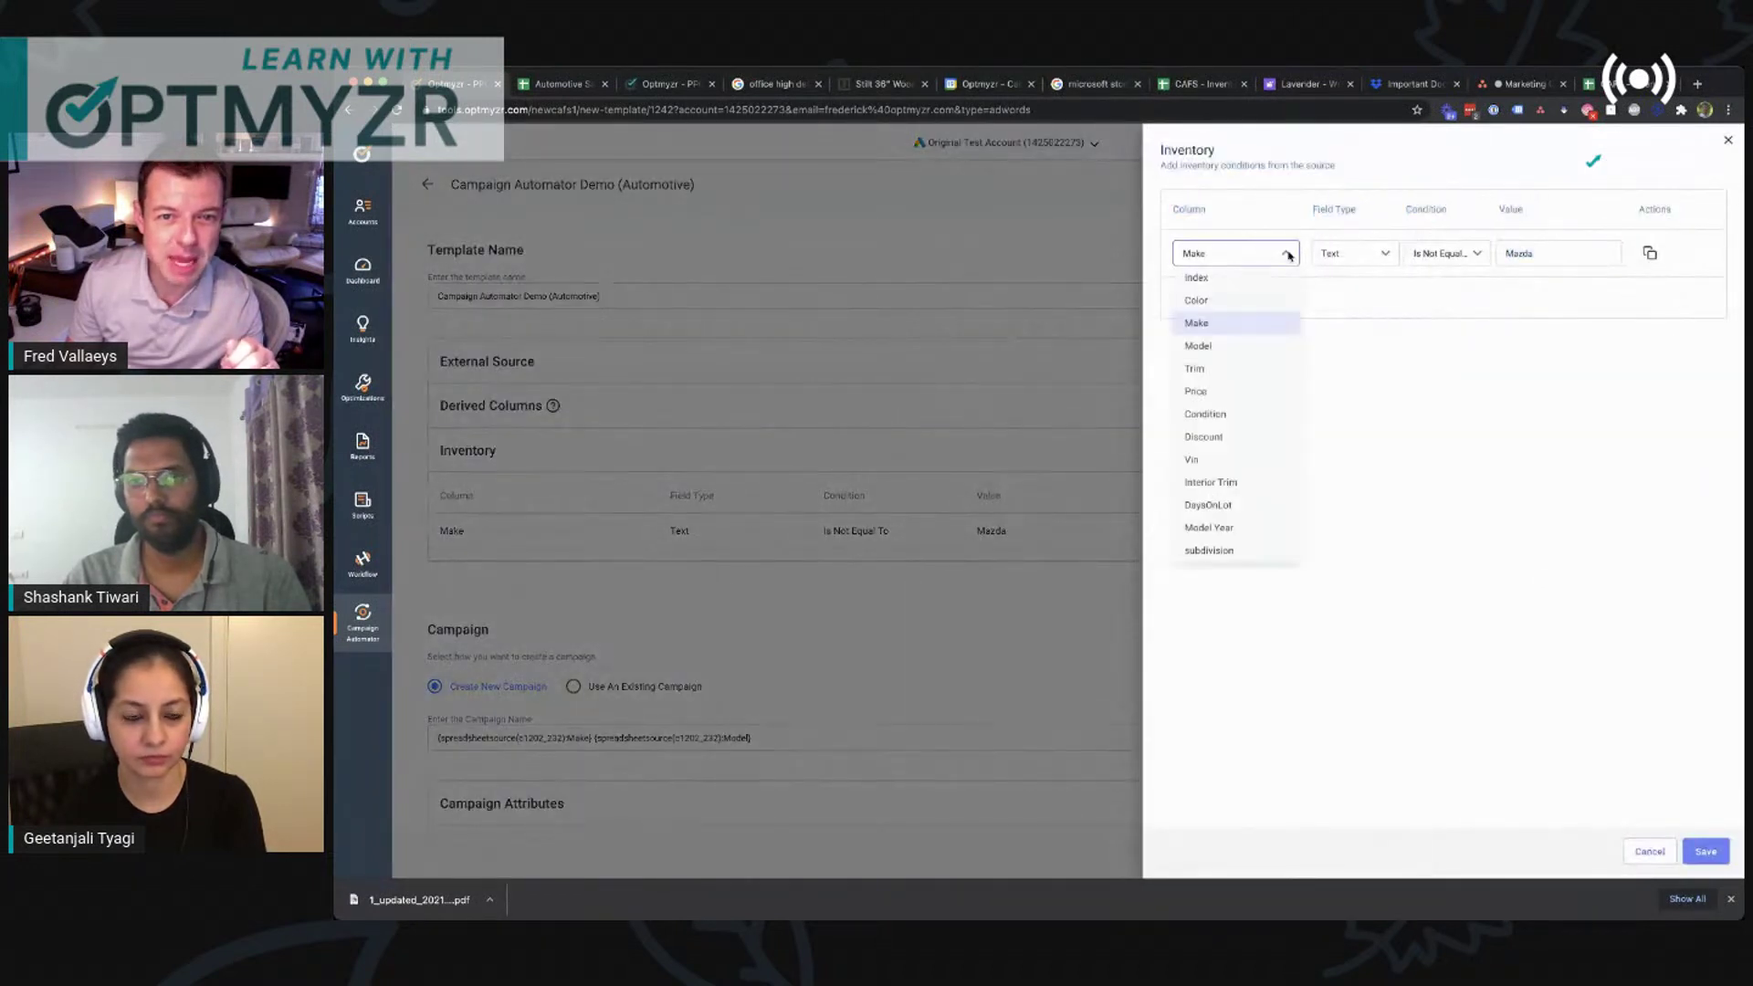
click(1224, 324)
click(1374, 253)
click(1374, 253)
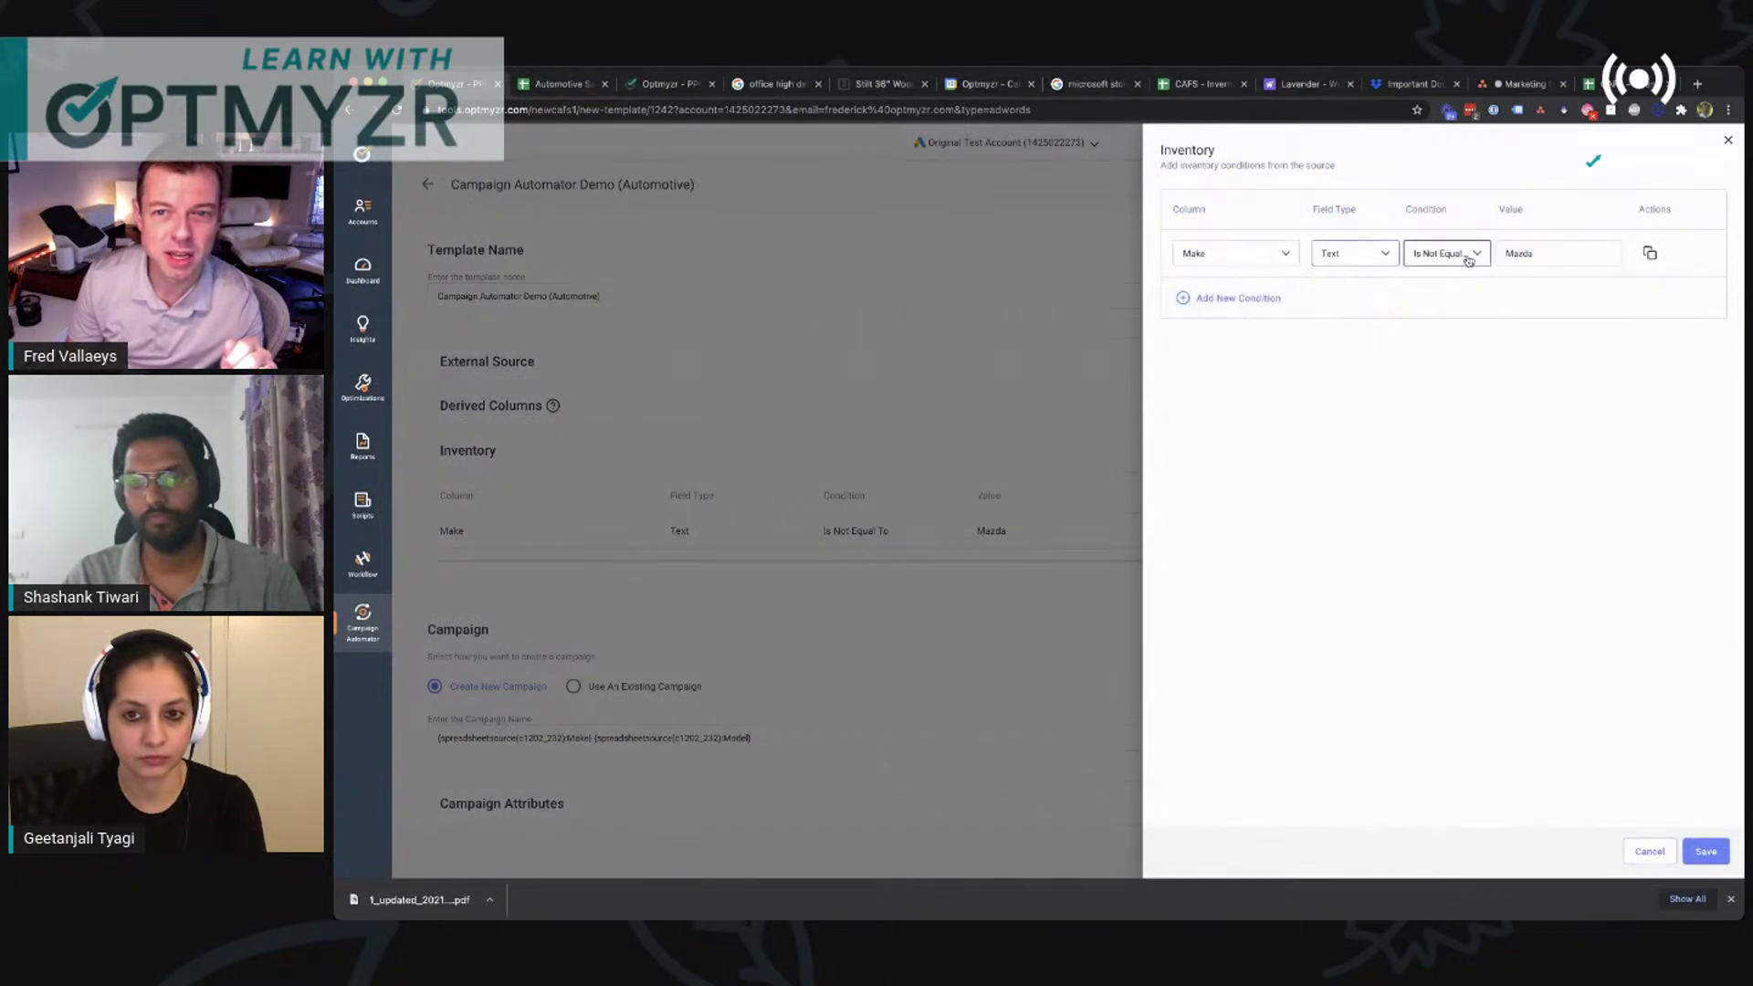
click(1468, 255)
click(1505, 255)
drag(1544, 255, 1497, 259)
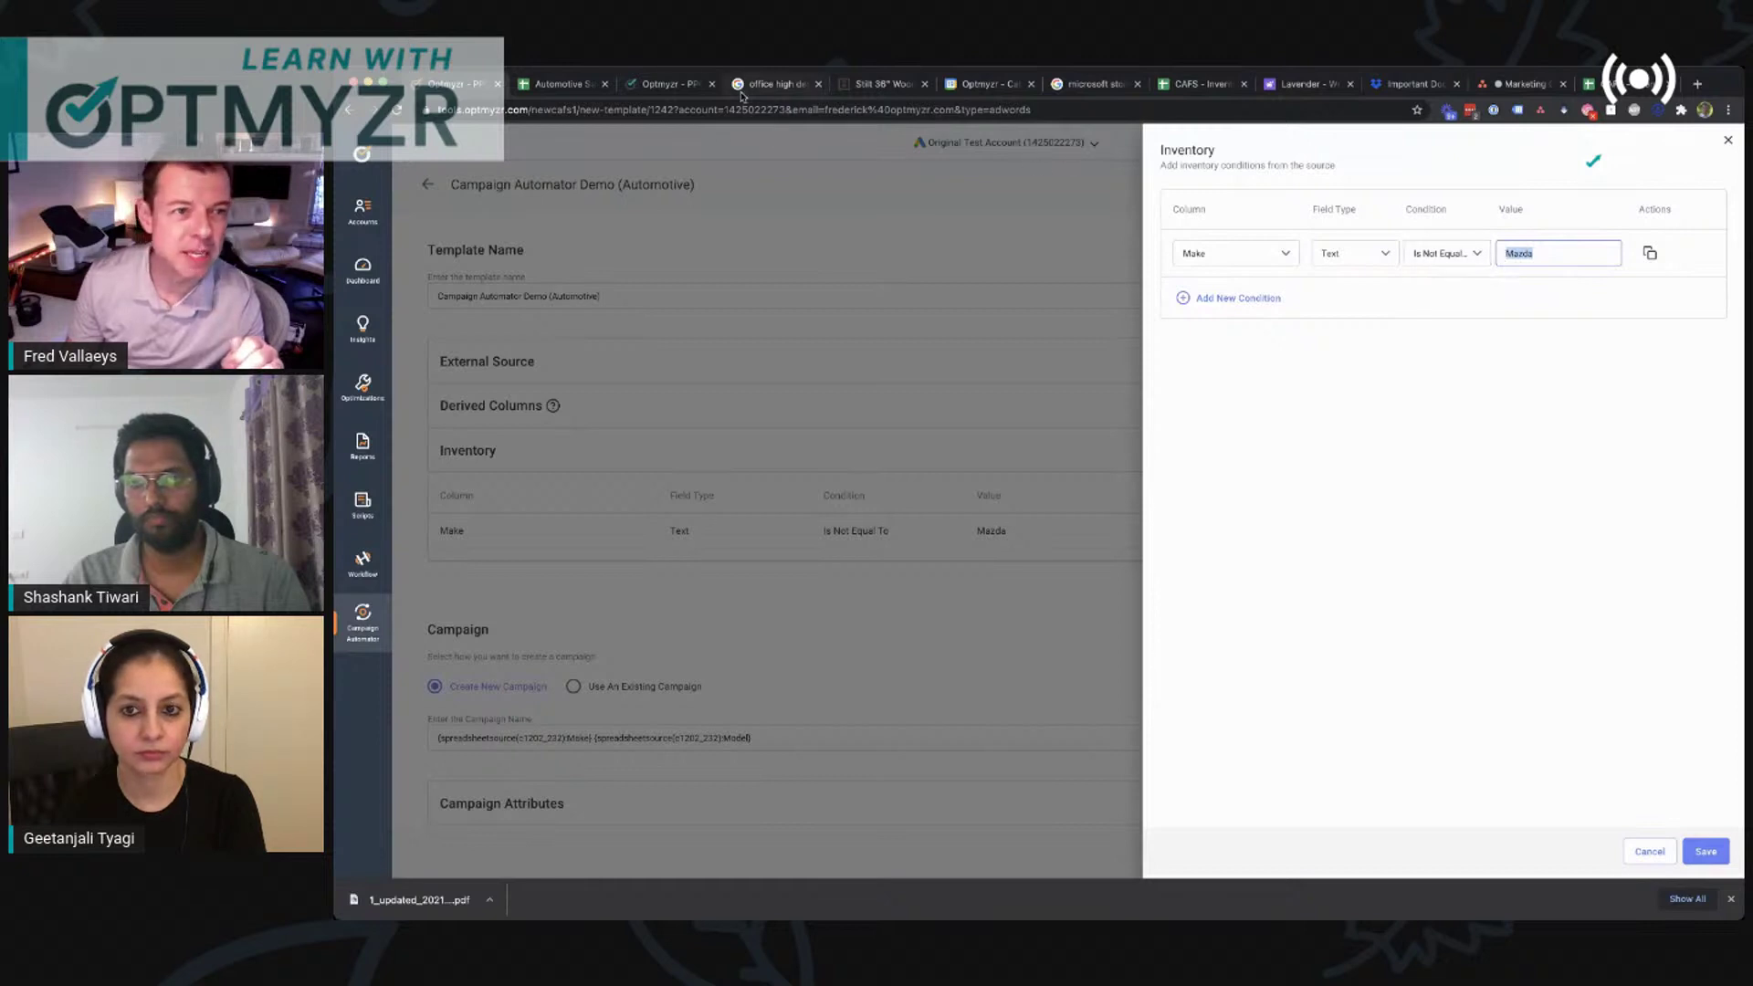
Step: Check the makes in the CAFS - Inventory Example spreadsheet and close the template's inventory conditions without saving
click(560, 85)
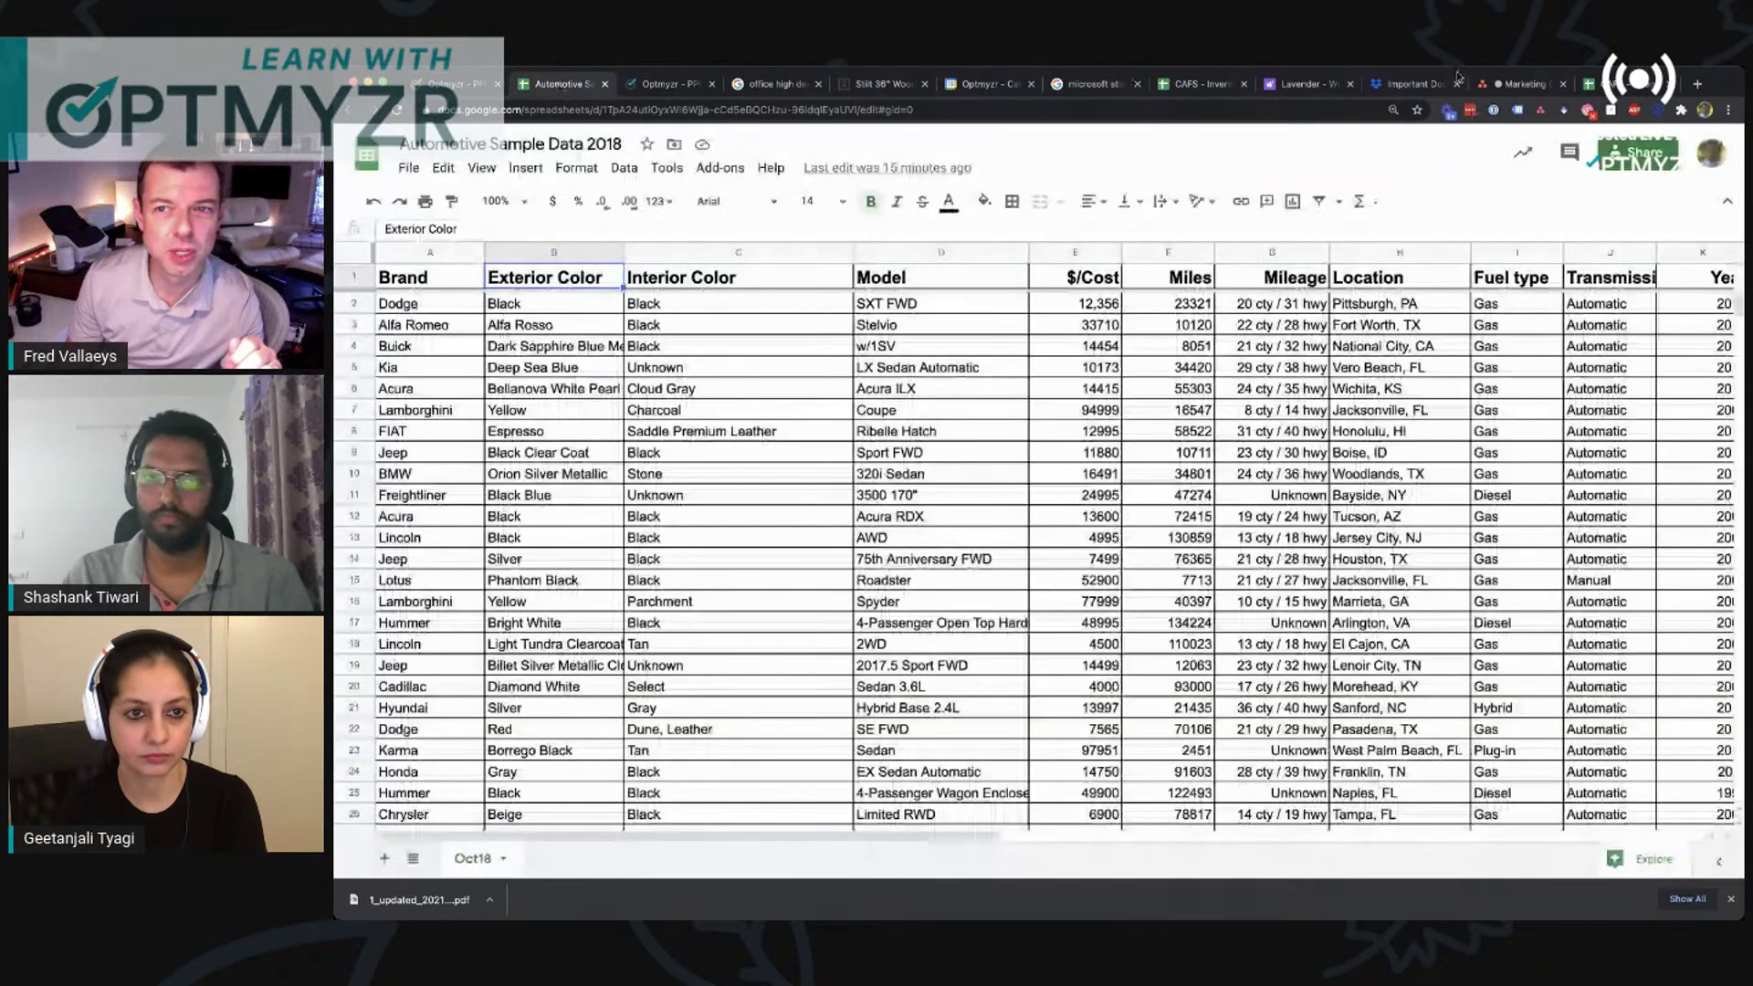
click(1201, 84)
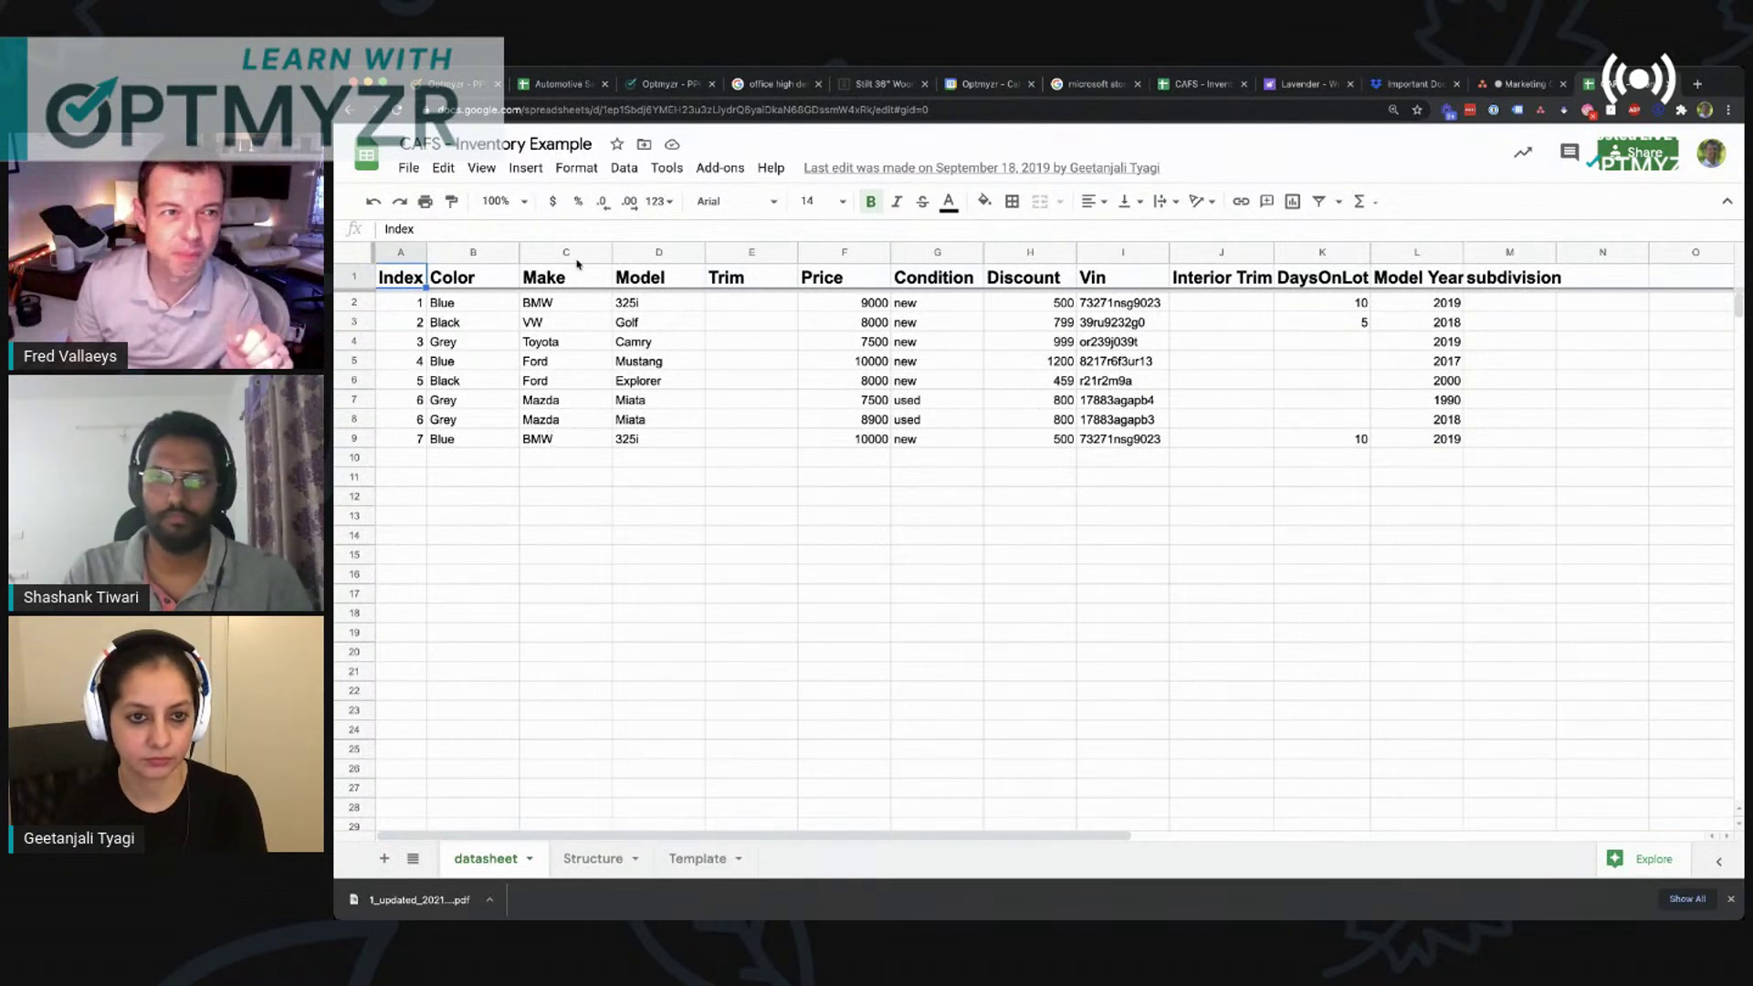
click(461, 85)
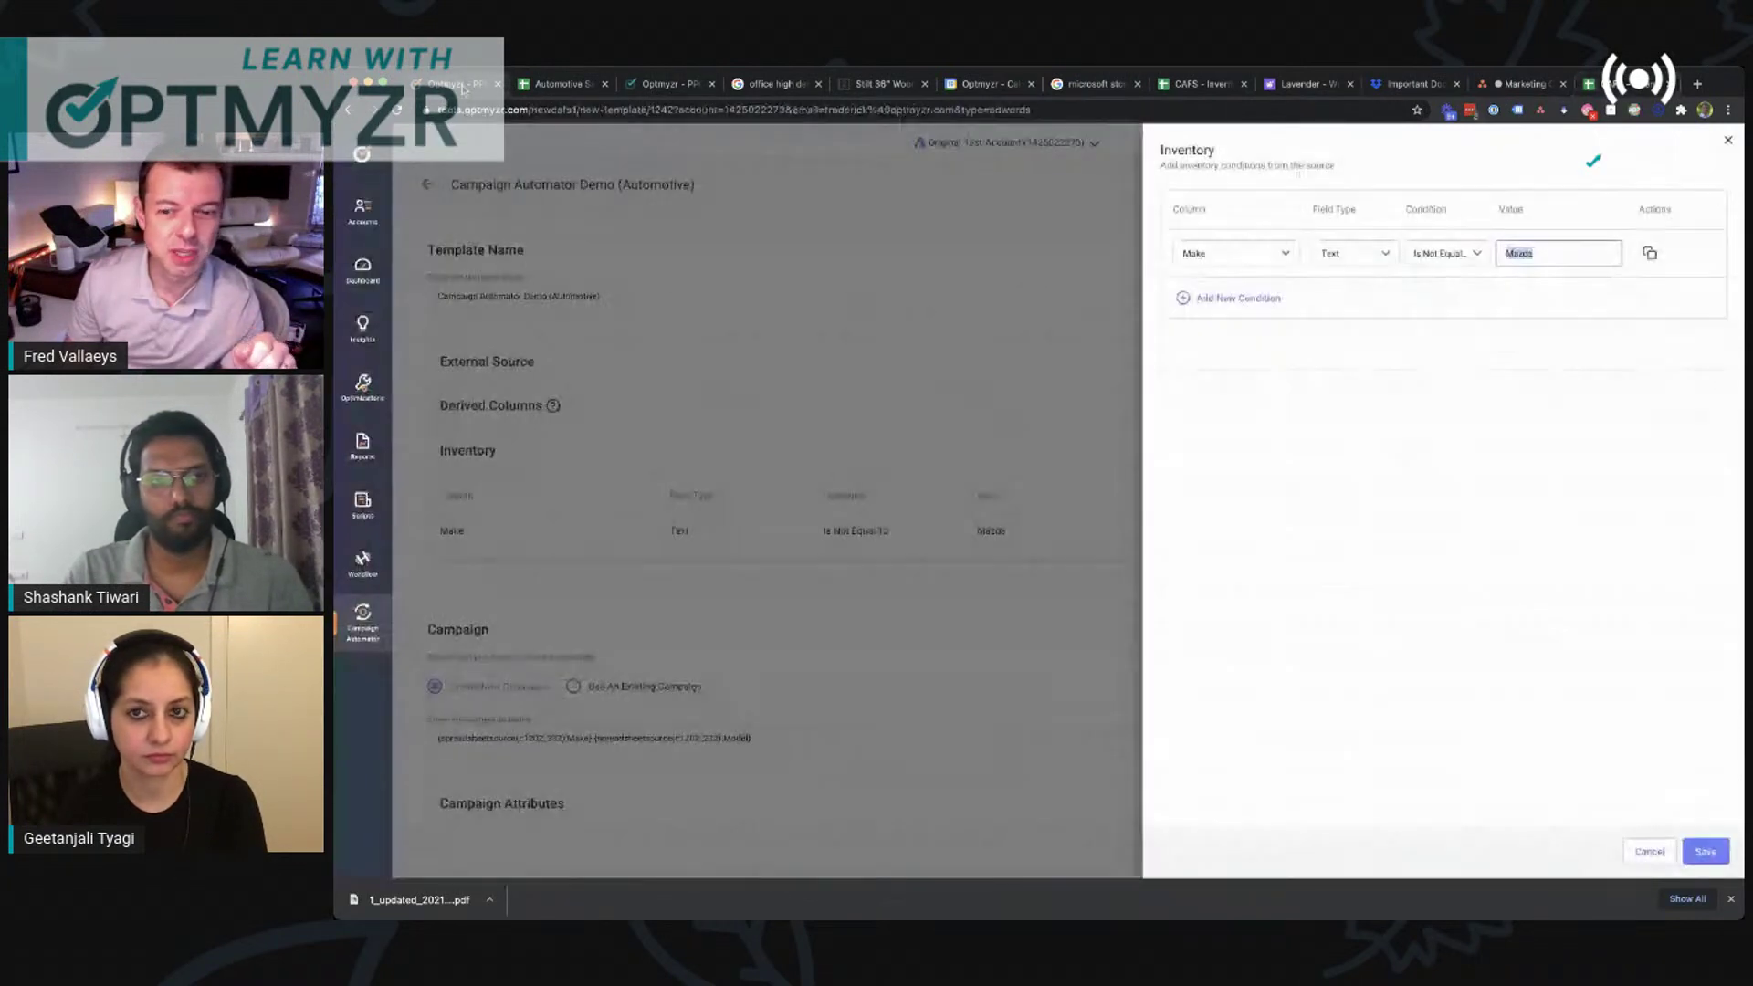
click(1651, 854)
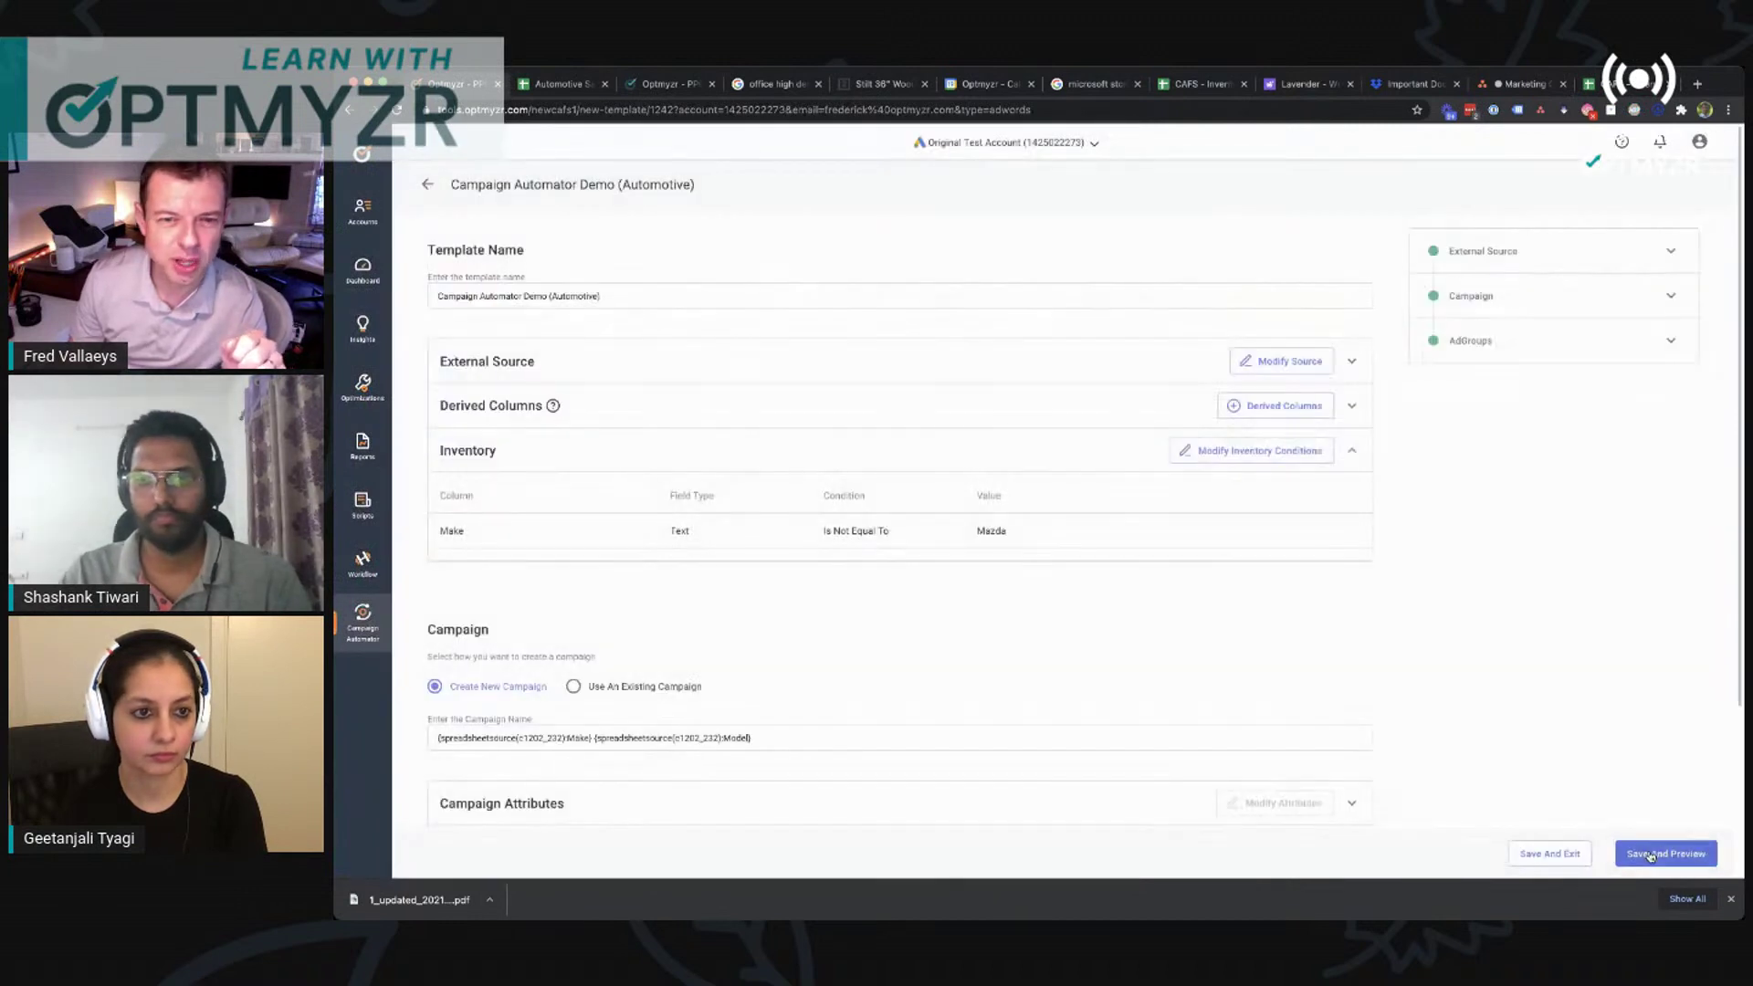
Step: Expand Derived Columns, collapse Inventory, and view the new derived column form before closing it without adding a column
click(852, 408)
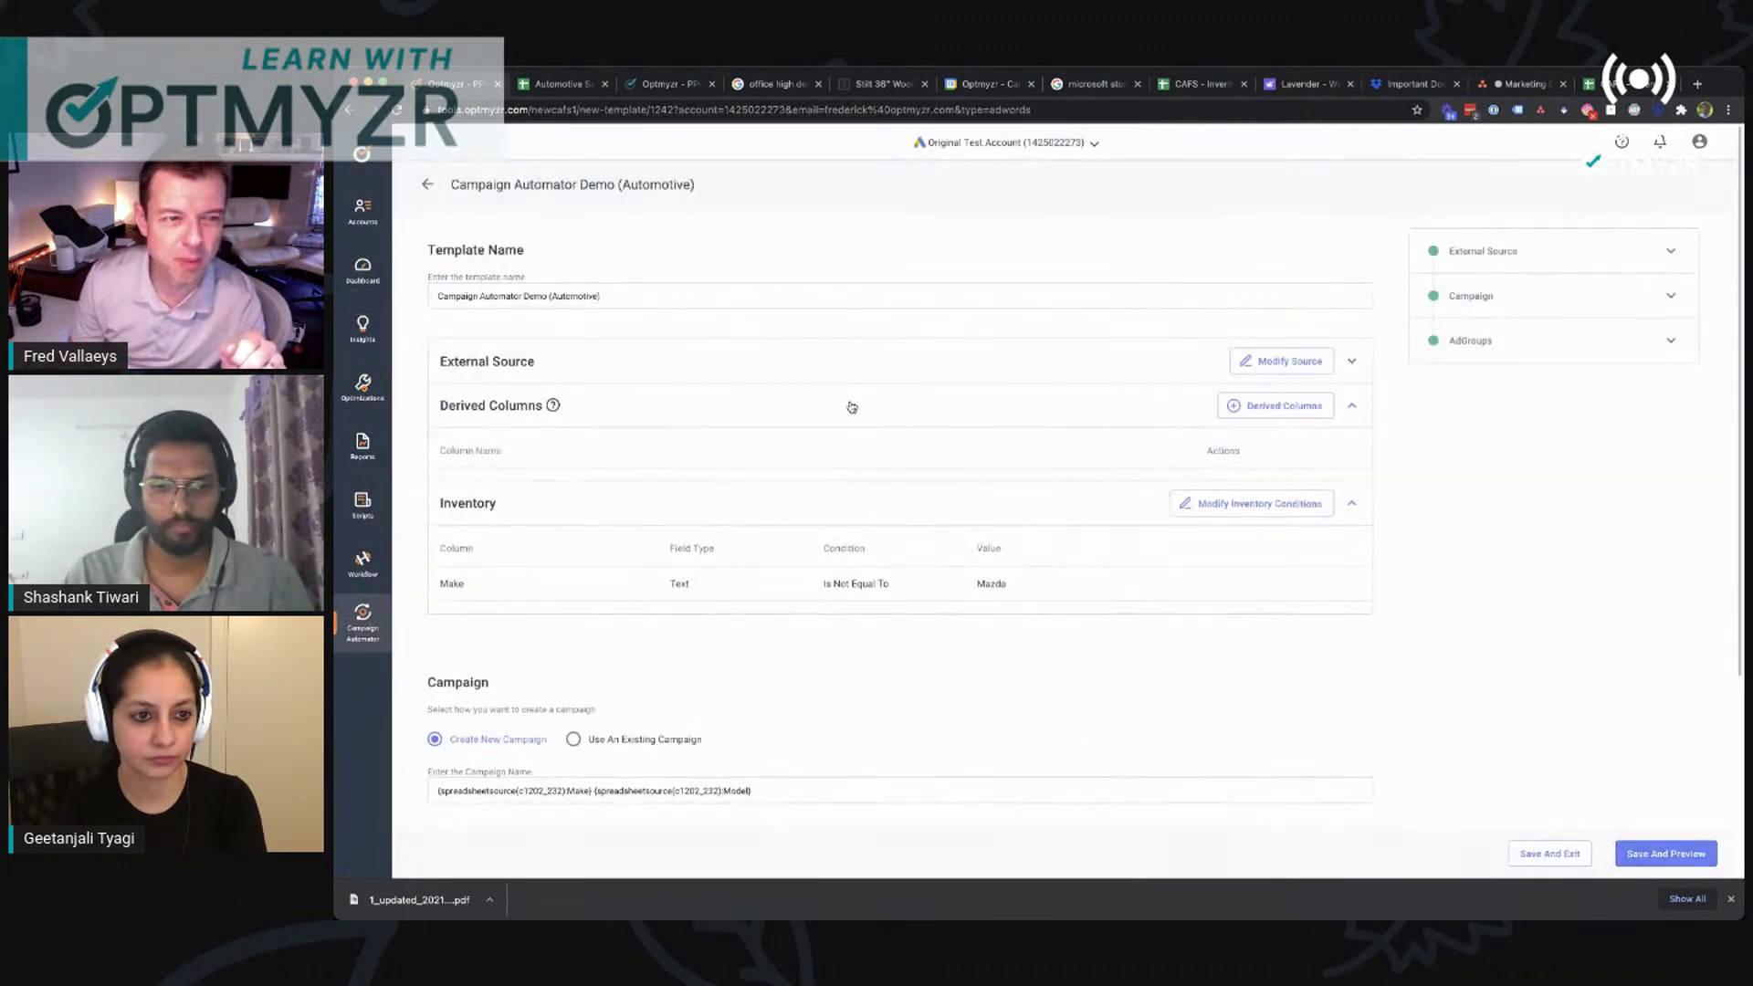
click(1353, 503)
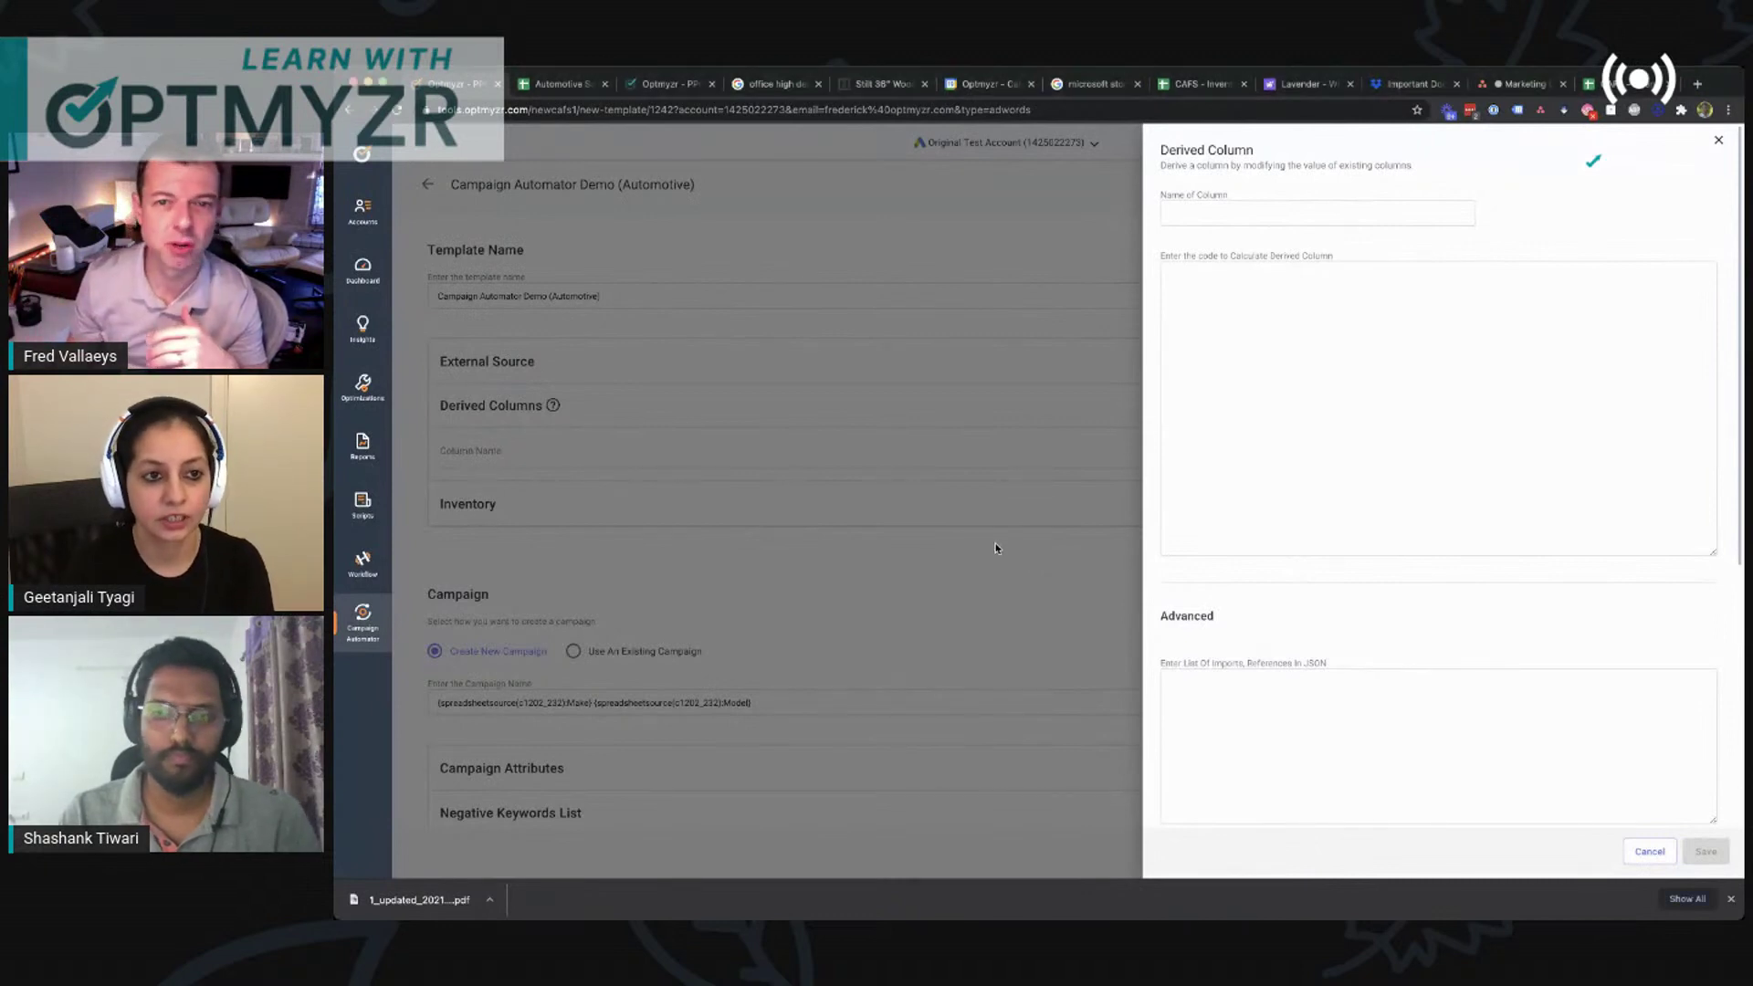
click(995, 548)
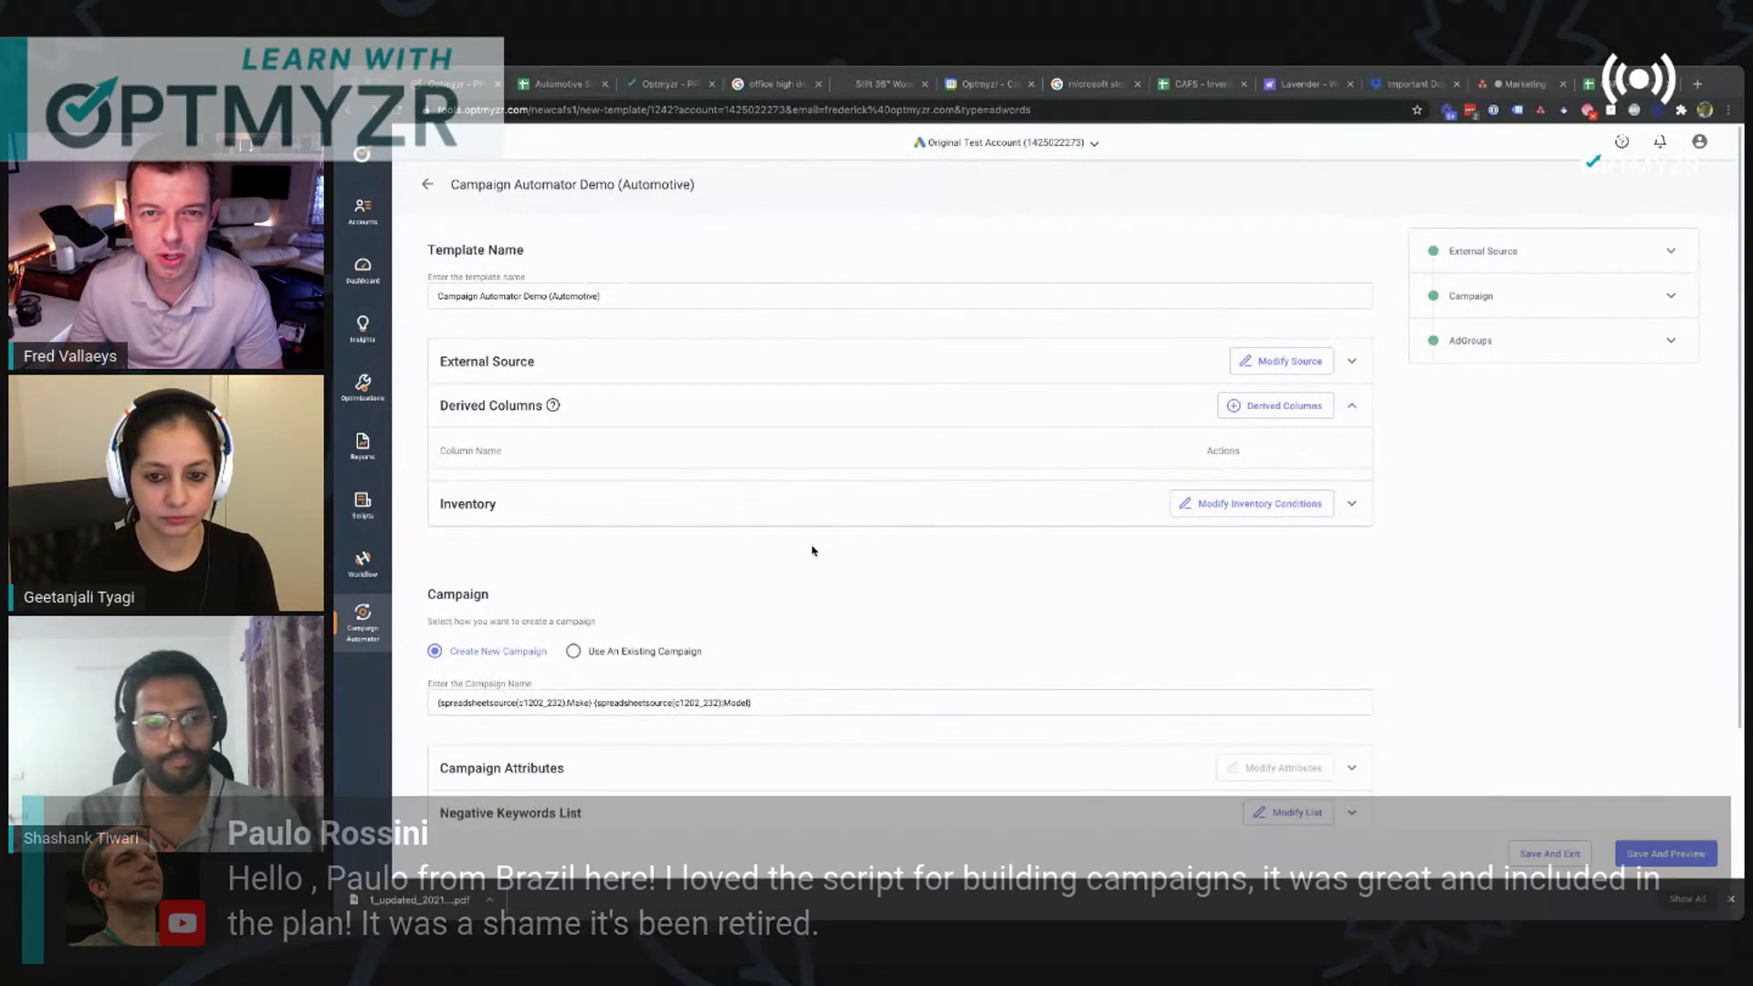
Step: Check the column headers in the CAFS - Inventory Example spreadsheet and return to the template's Campaign section
scroll(813, 551, down, 2)
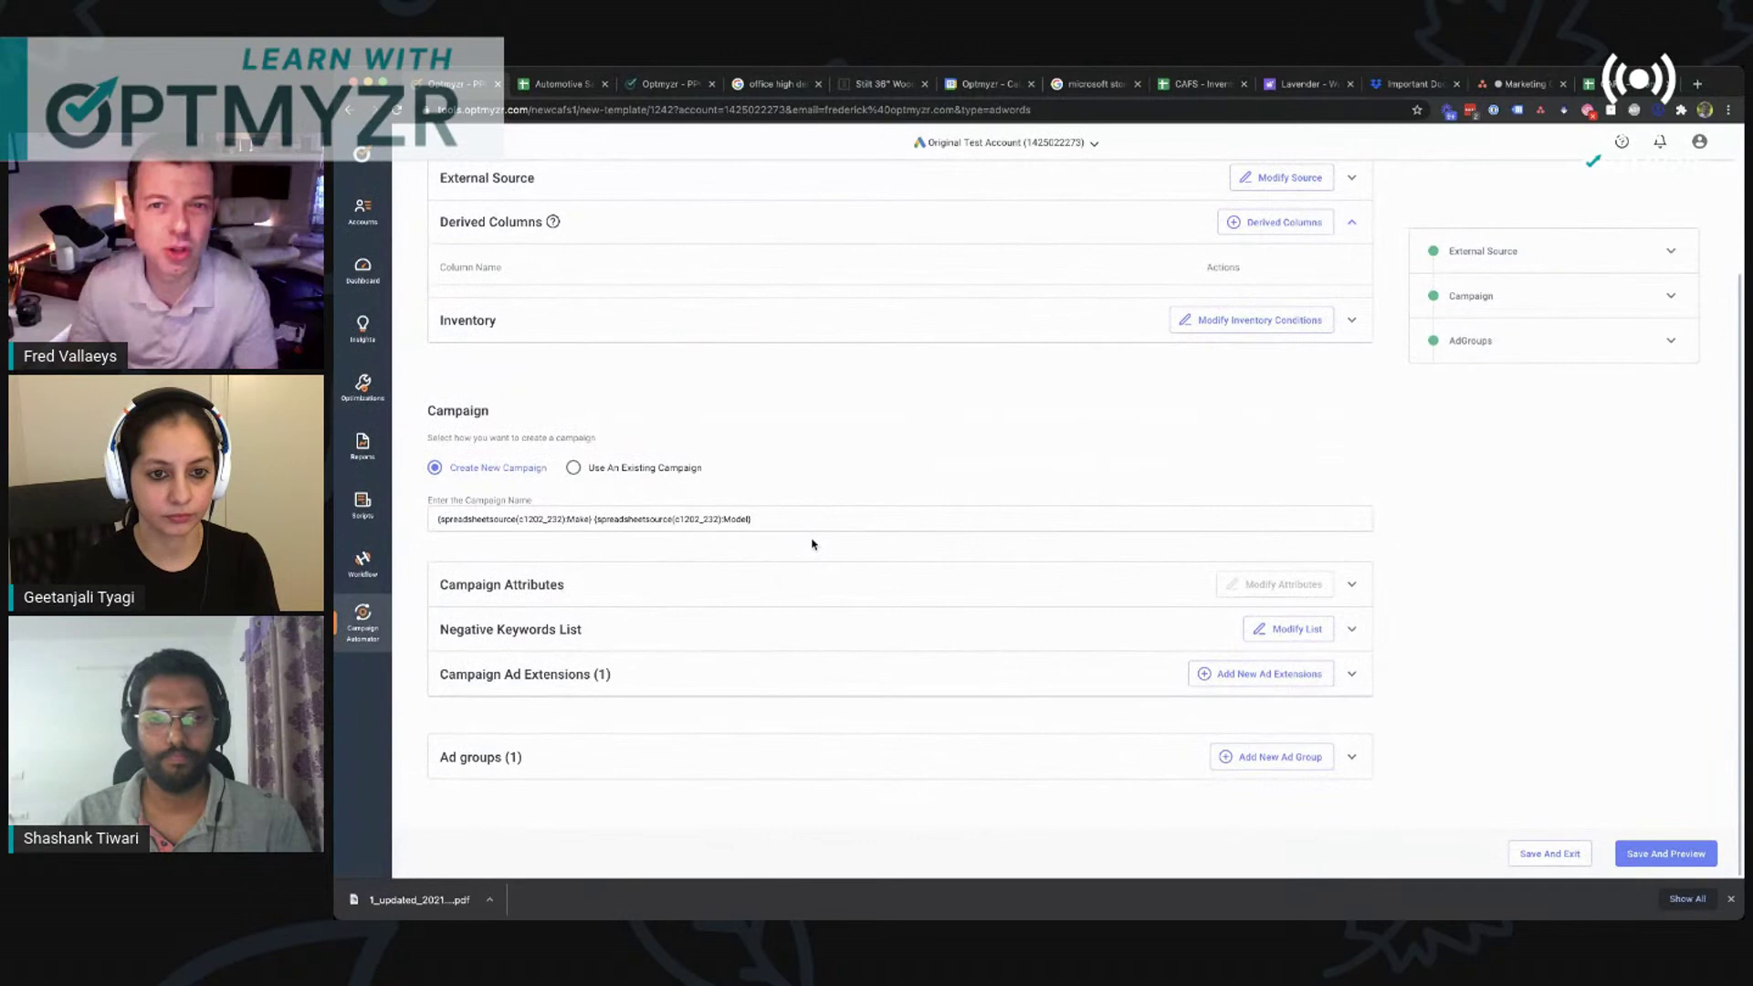
click(1628, 86)
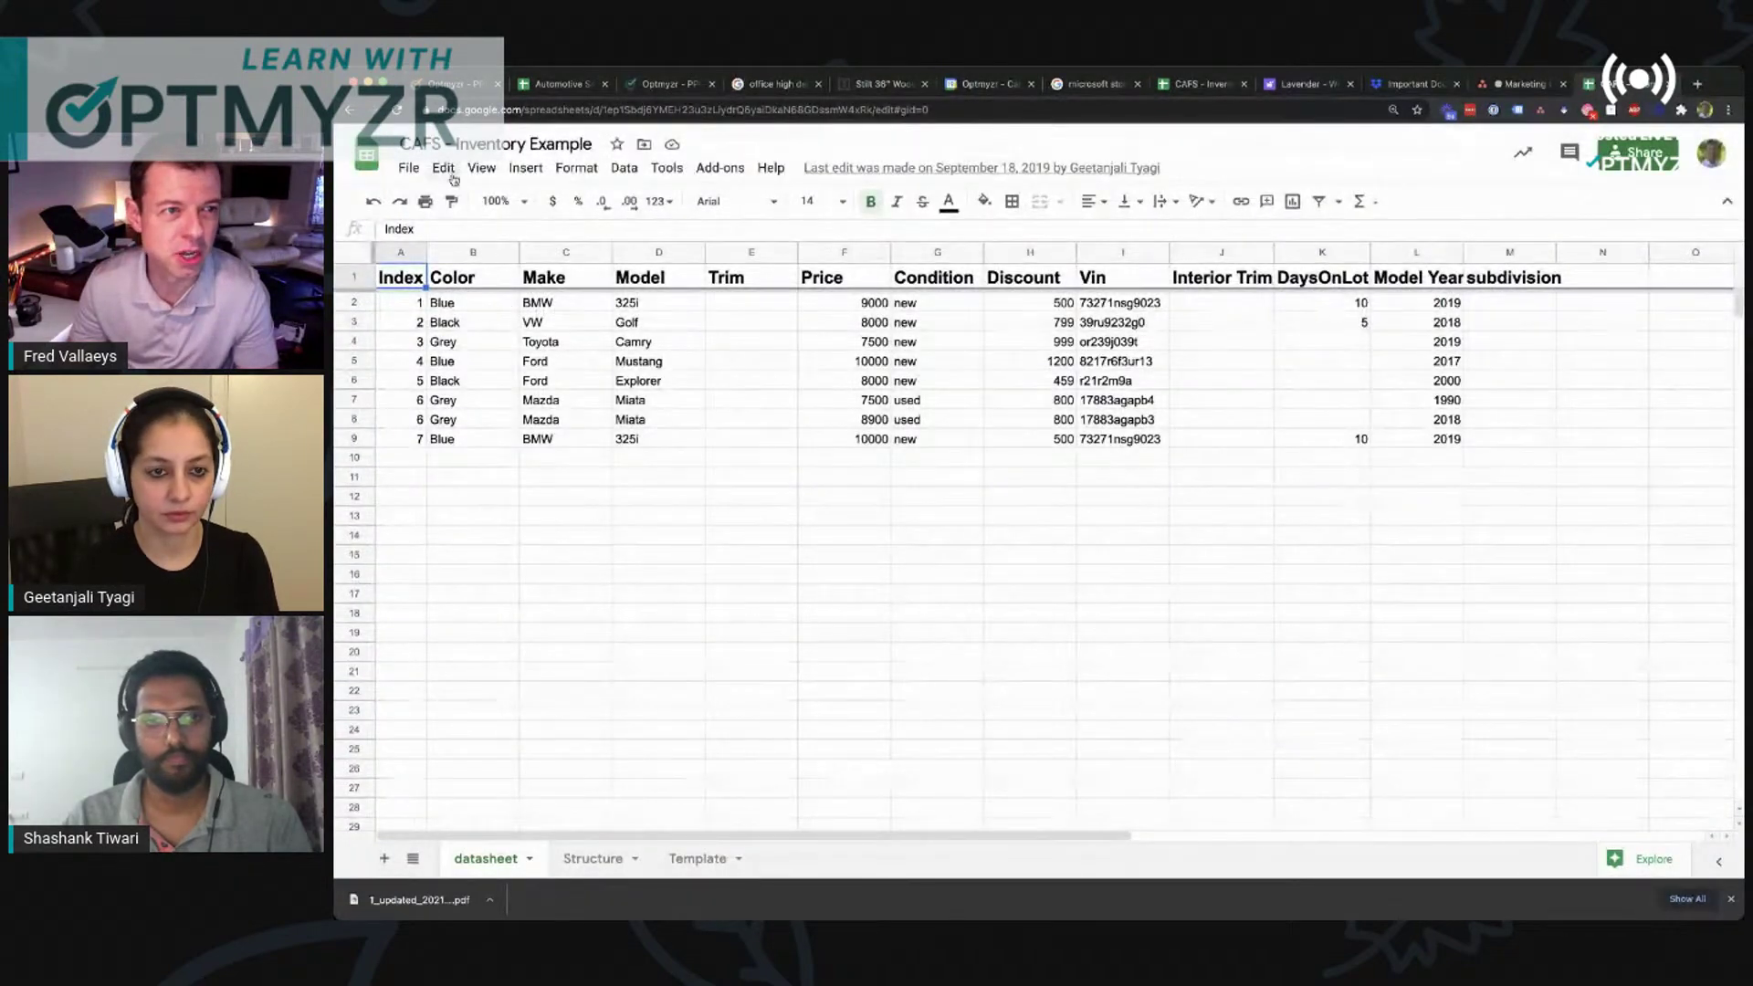
click(467, 85)
Step: Replace the campaign name with the Make and Model column placeholders from the spreadsheet source, separated by a space
click(781, 521)
drag(782, 522, 407, 520)
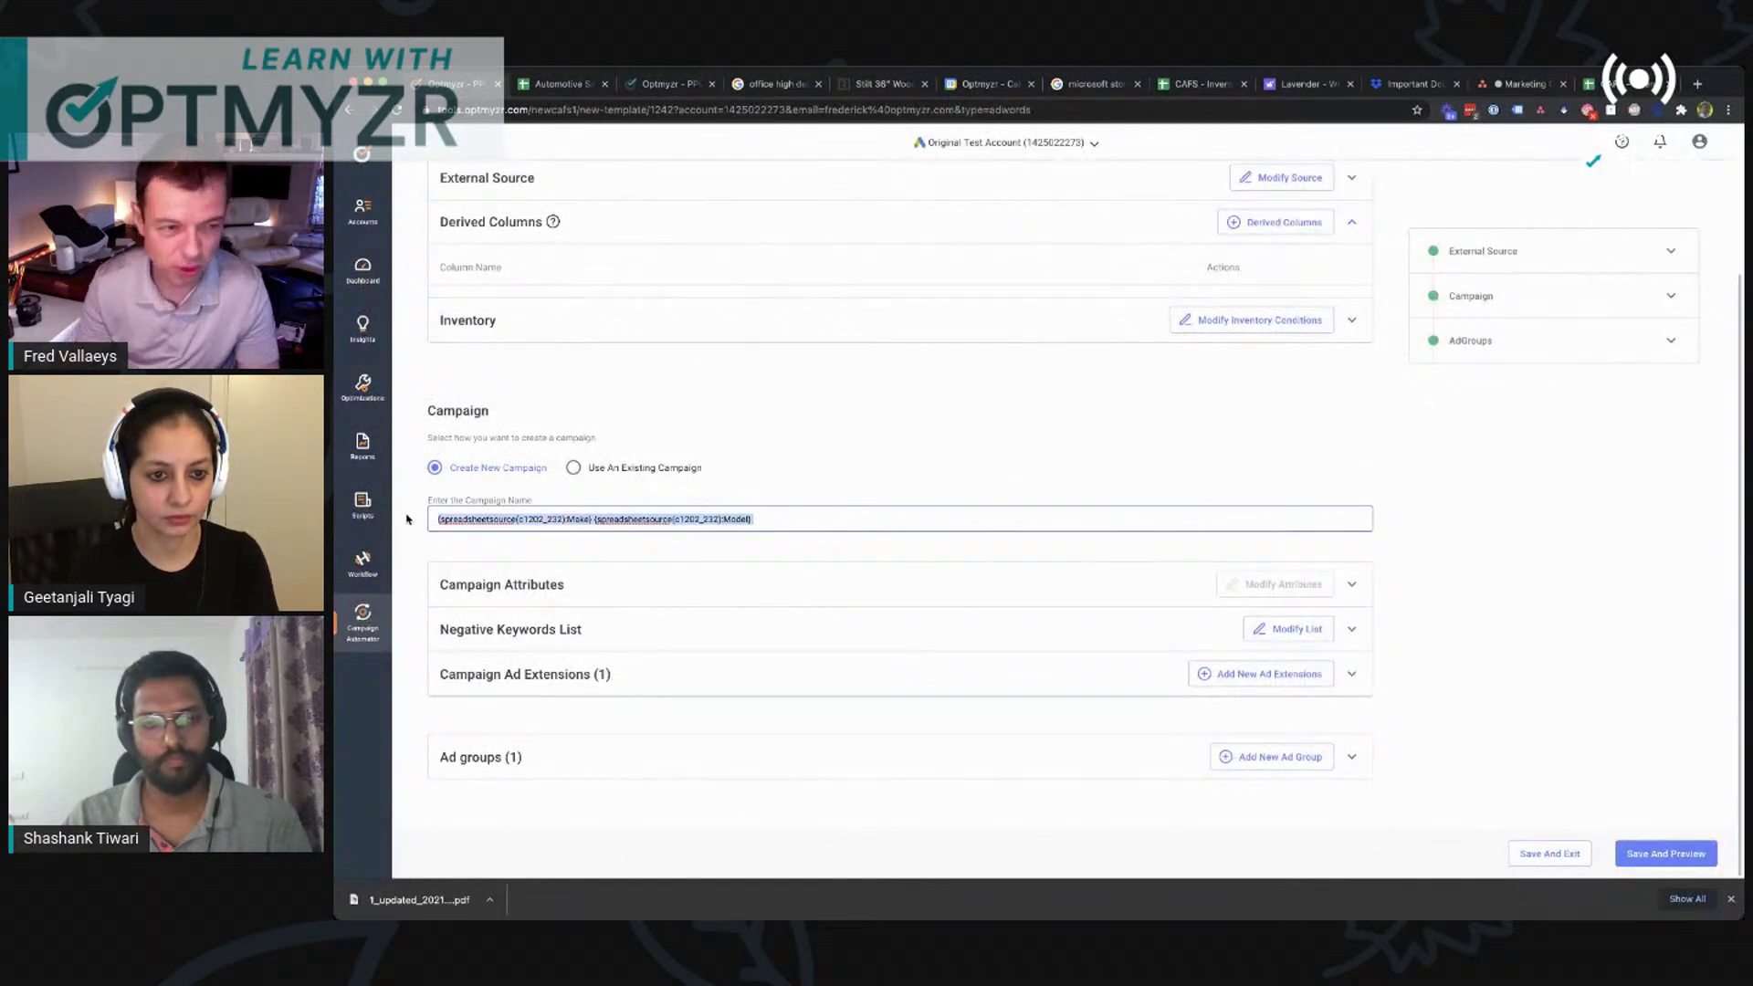
text({)
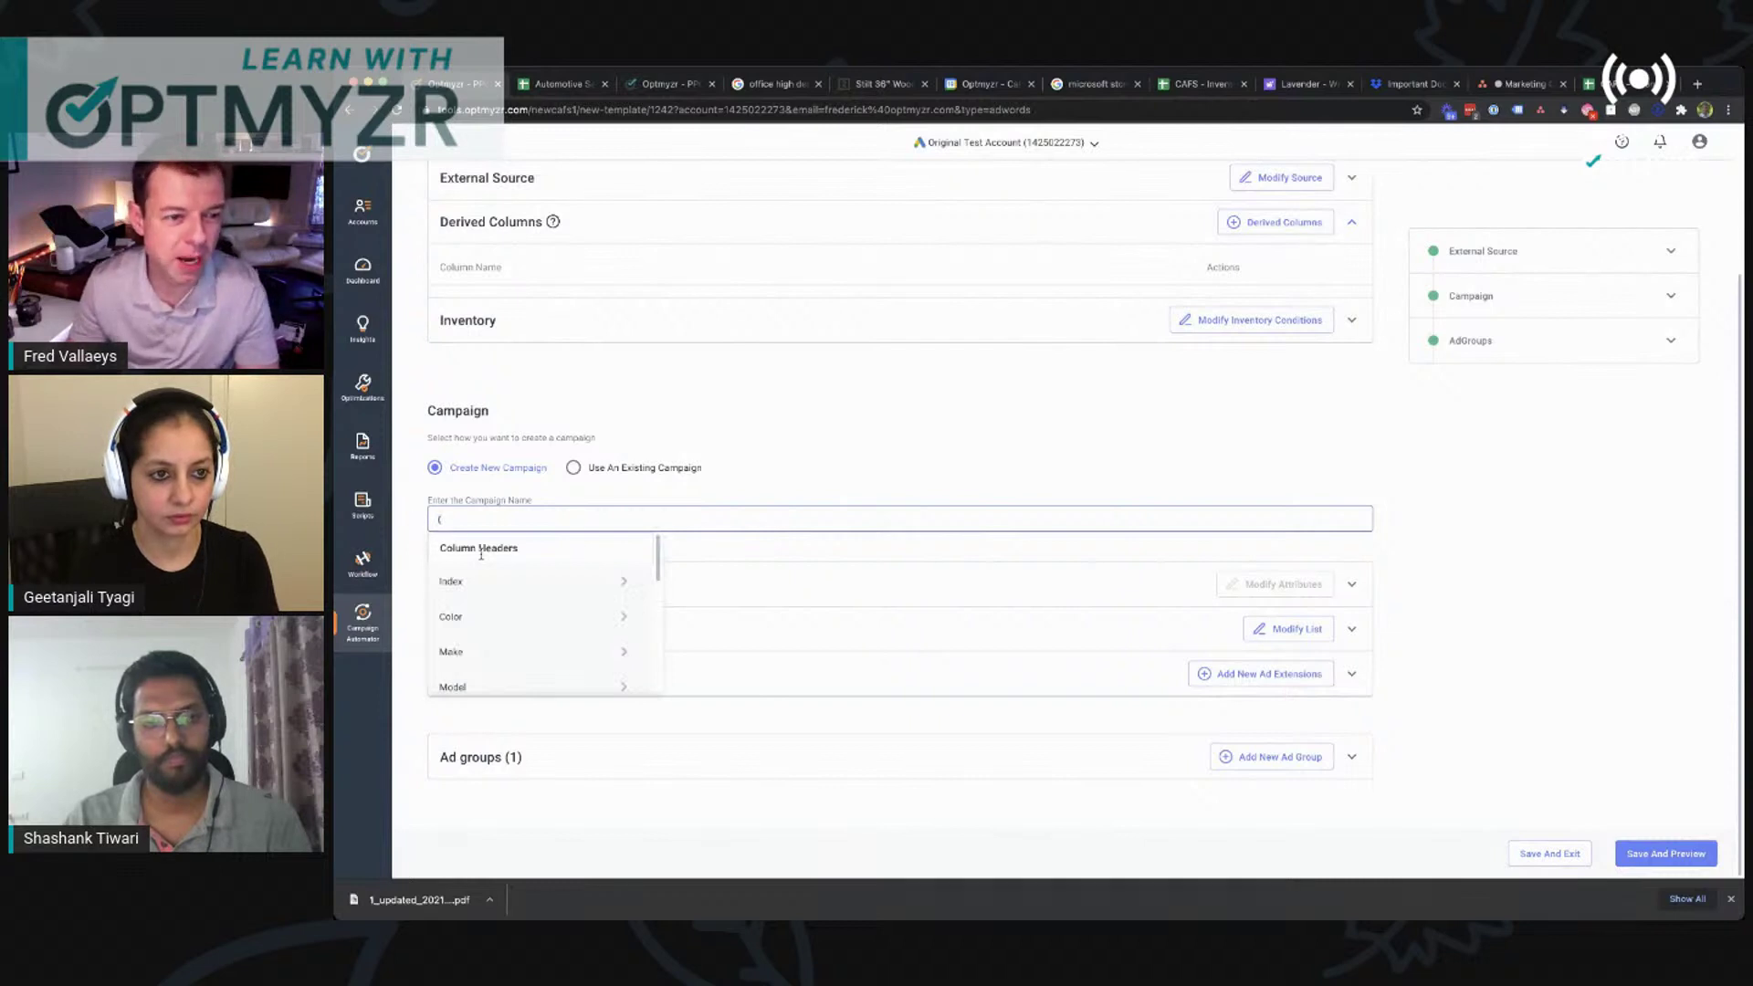
scroll(490, 607, down, 5)
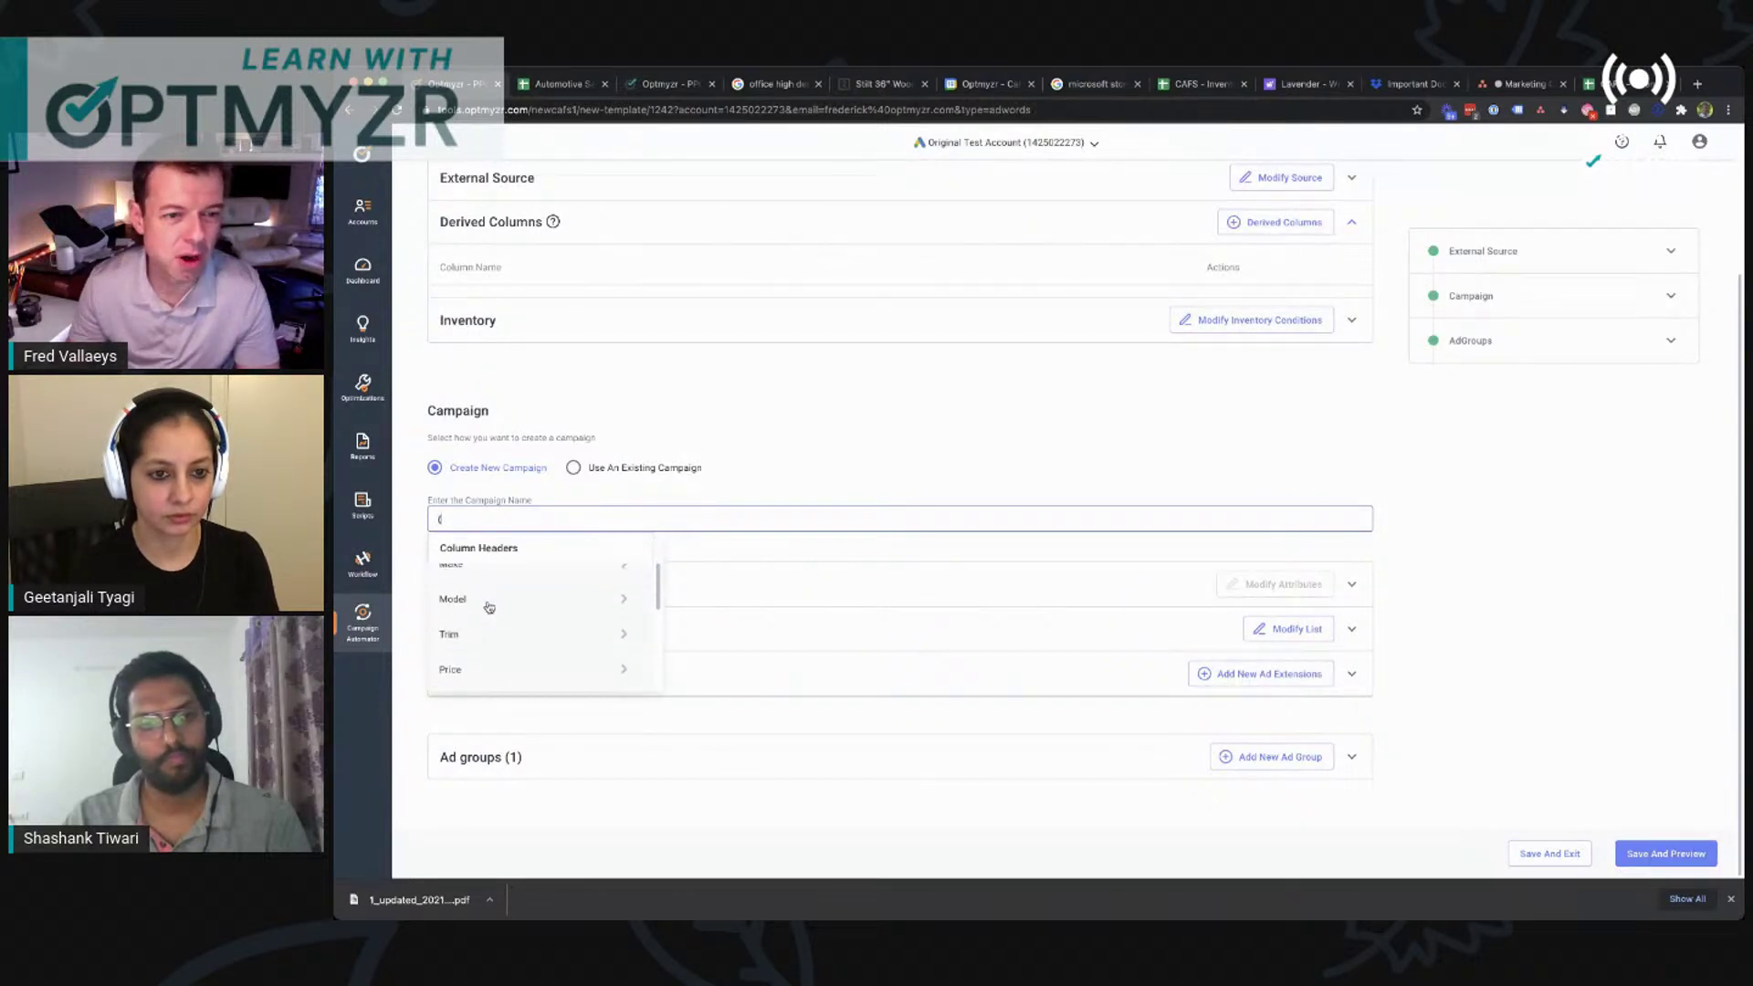
scroll(489, 608, down, 2)
scroll(490, 608, up, 3)
scroll(489, 607, up, 4)
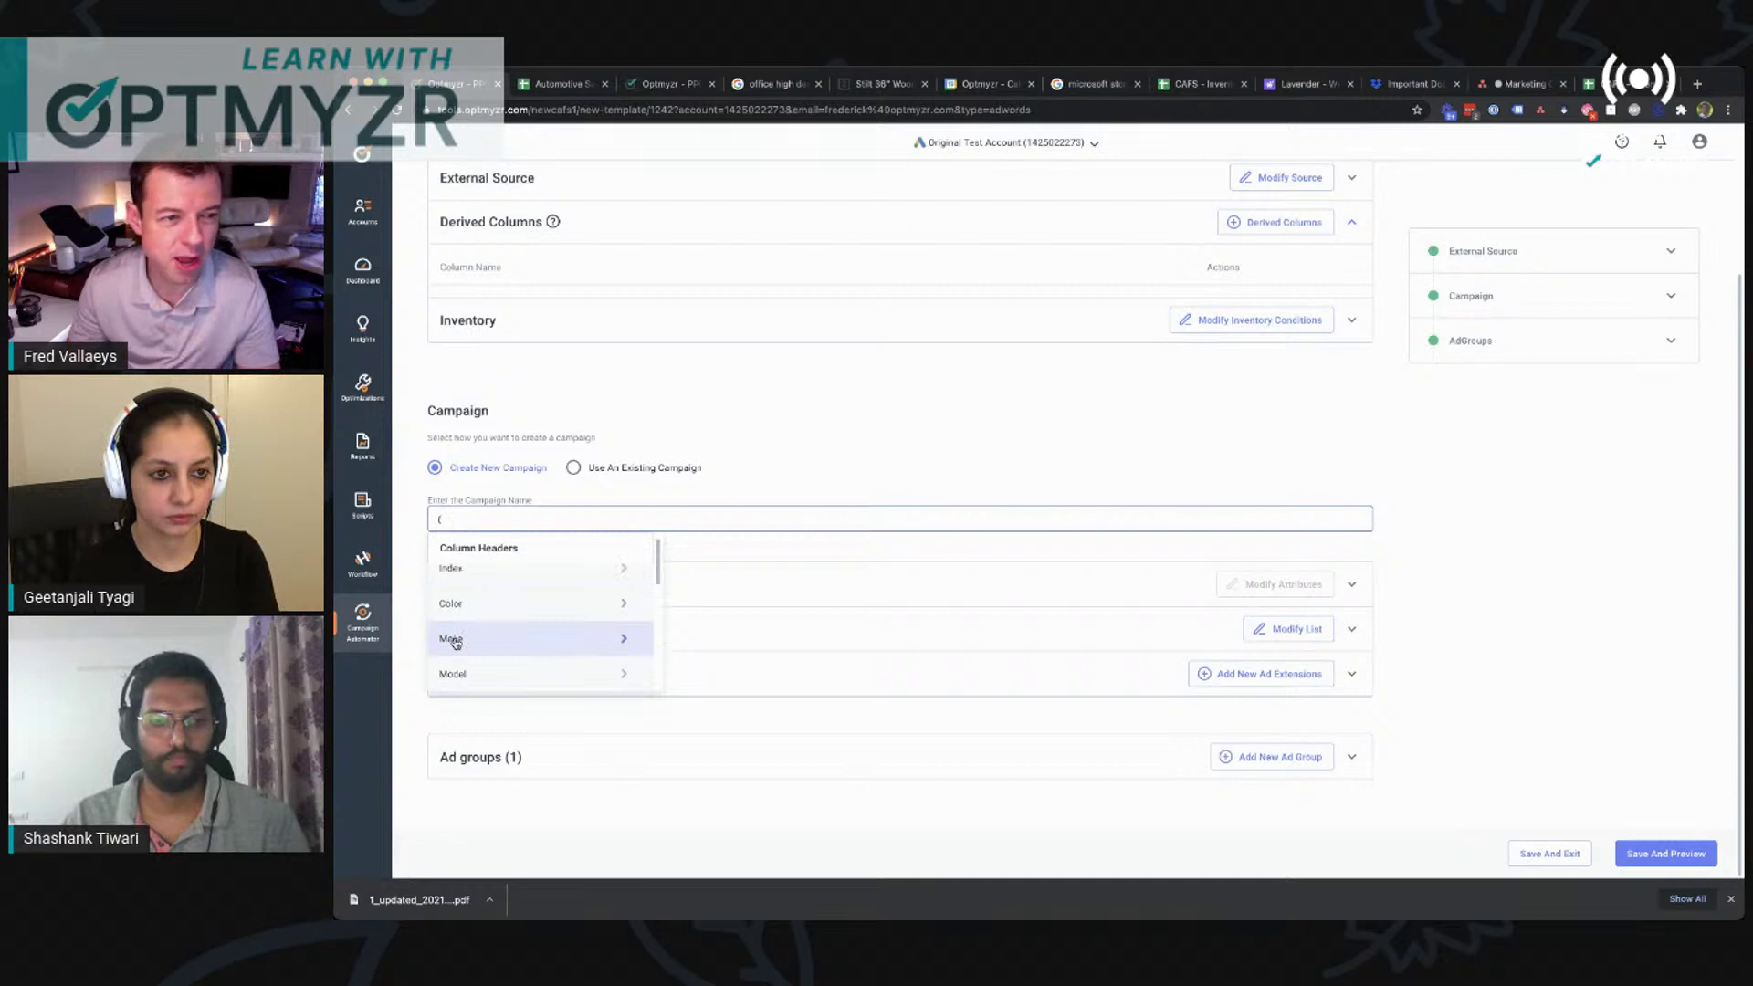
click(454, 640)
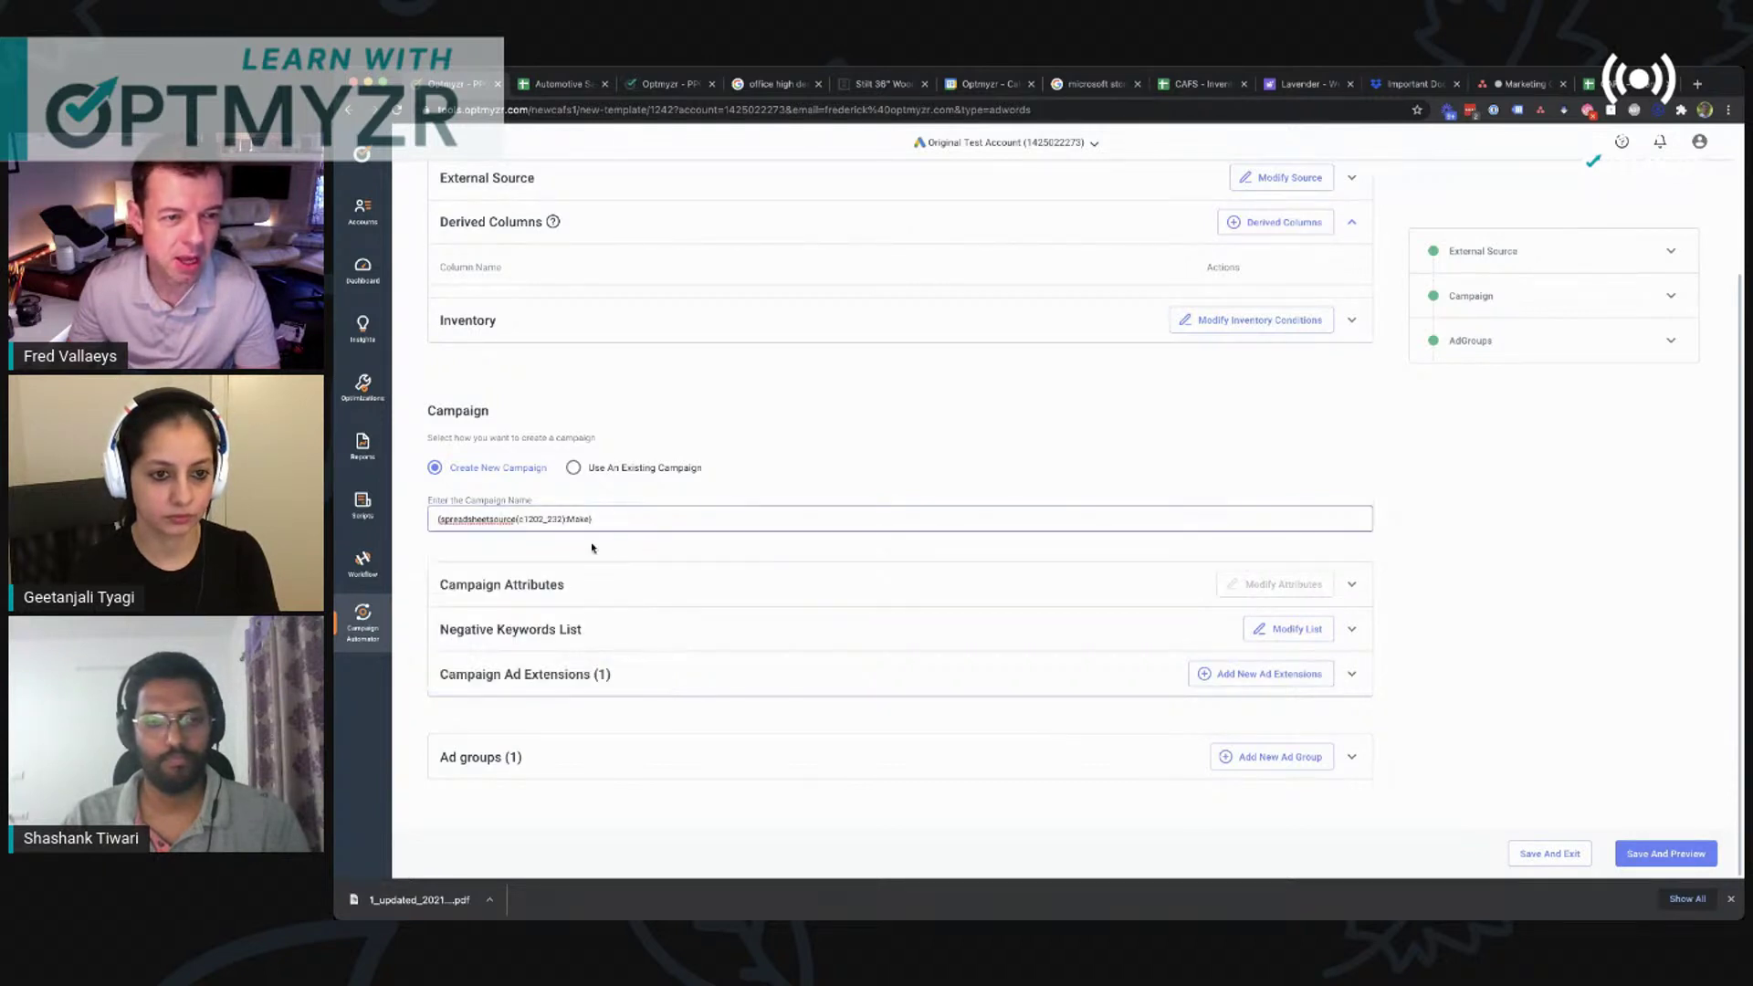
text({)
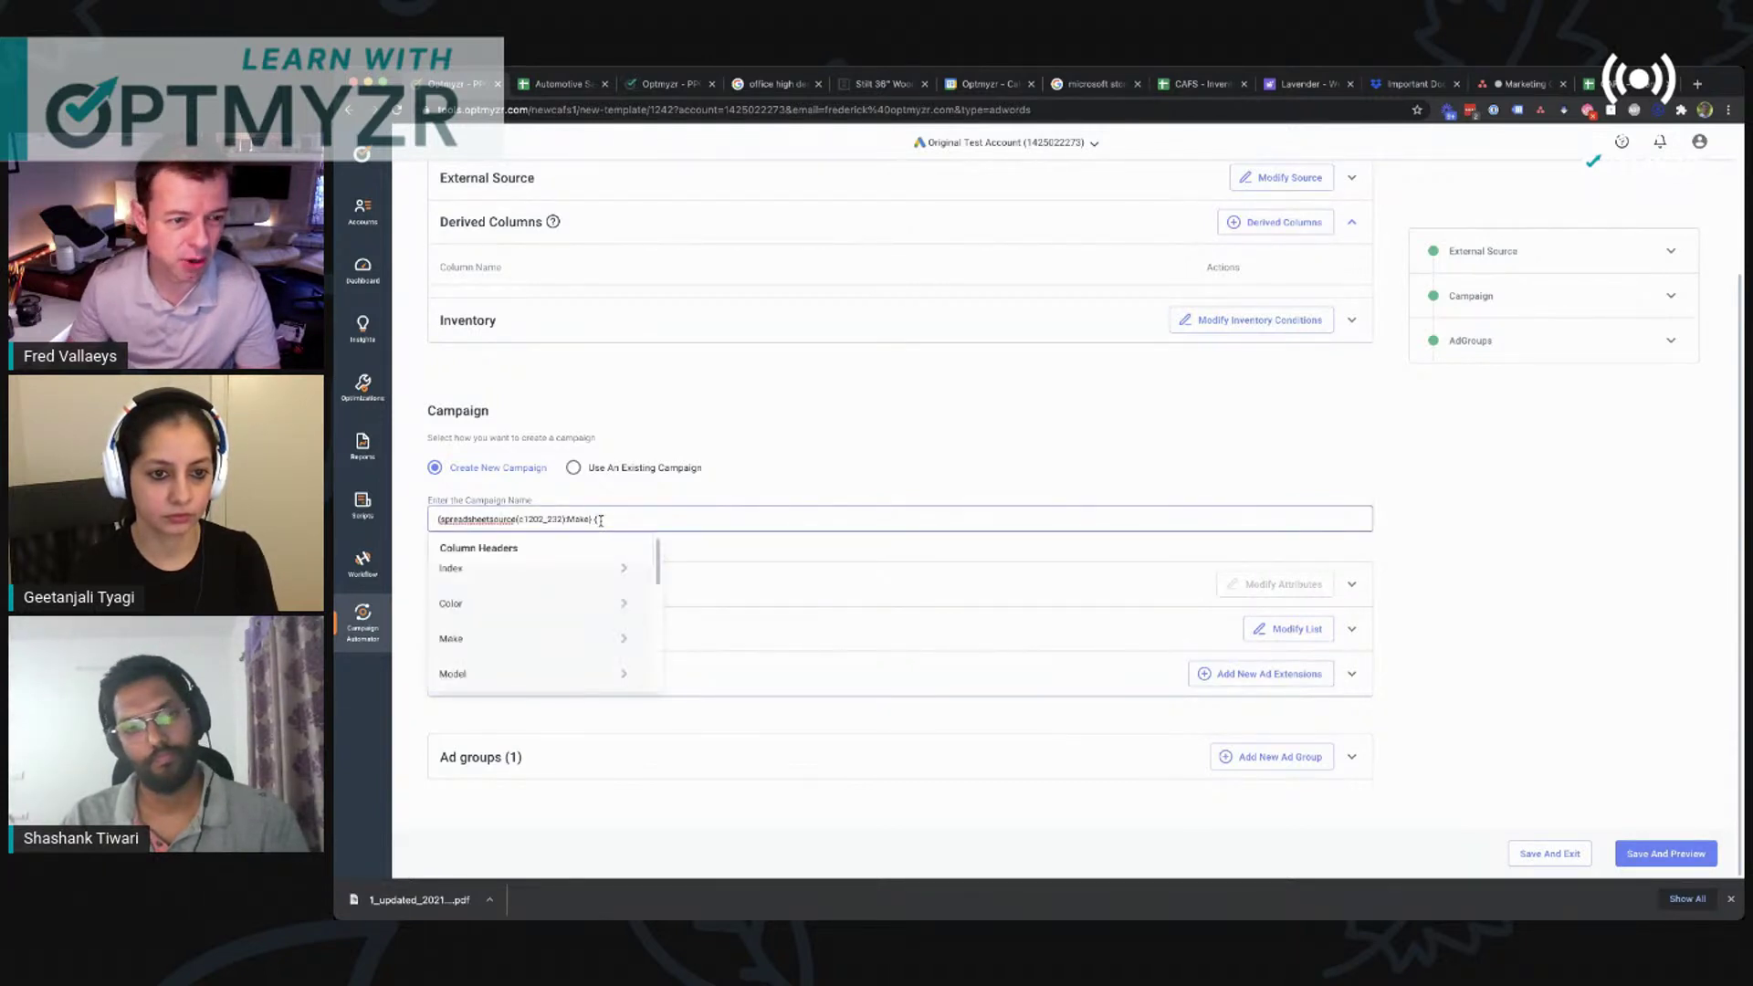
click(473, 673)
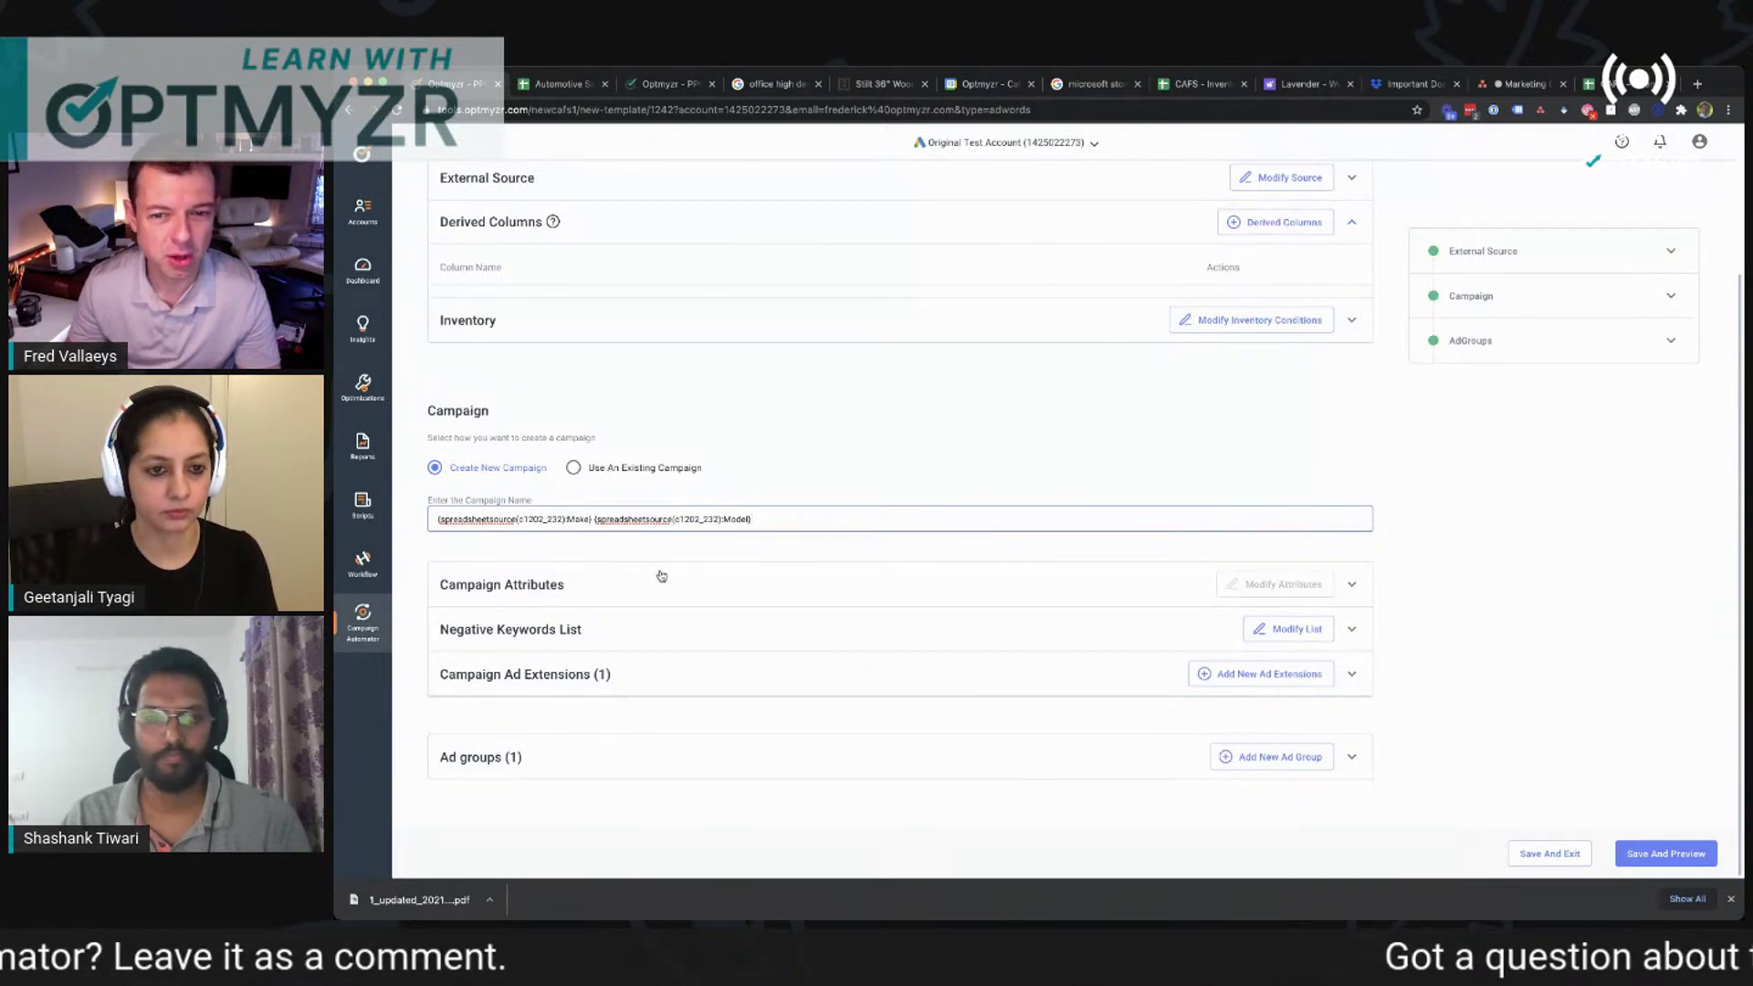
Step: Expand Campaign Attributes, review the campaign type, budget, locations and languages, and collapse the section again
click(1353, 588)
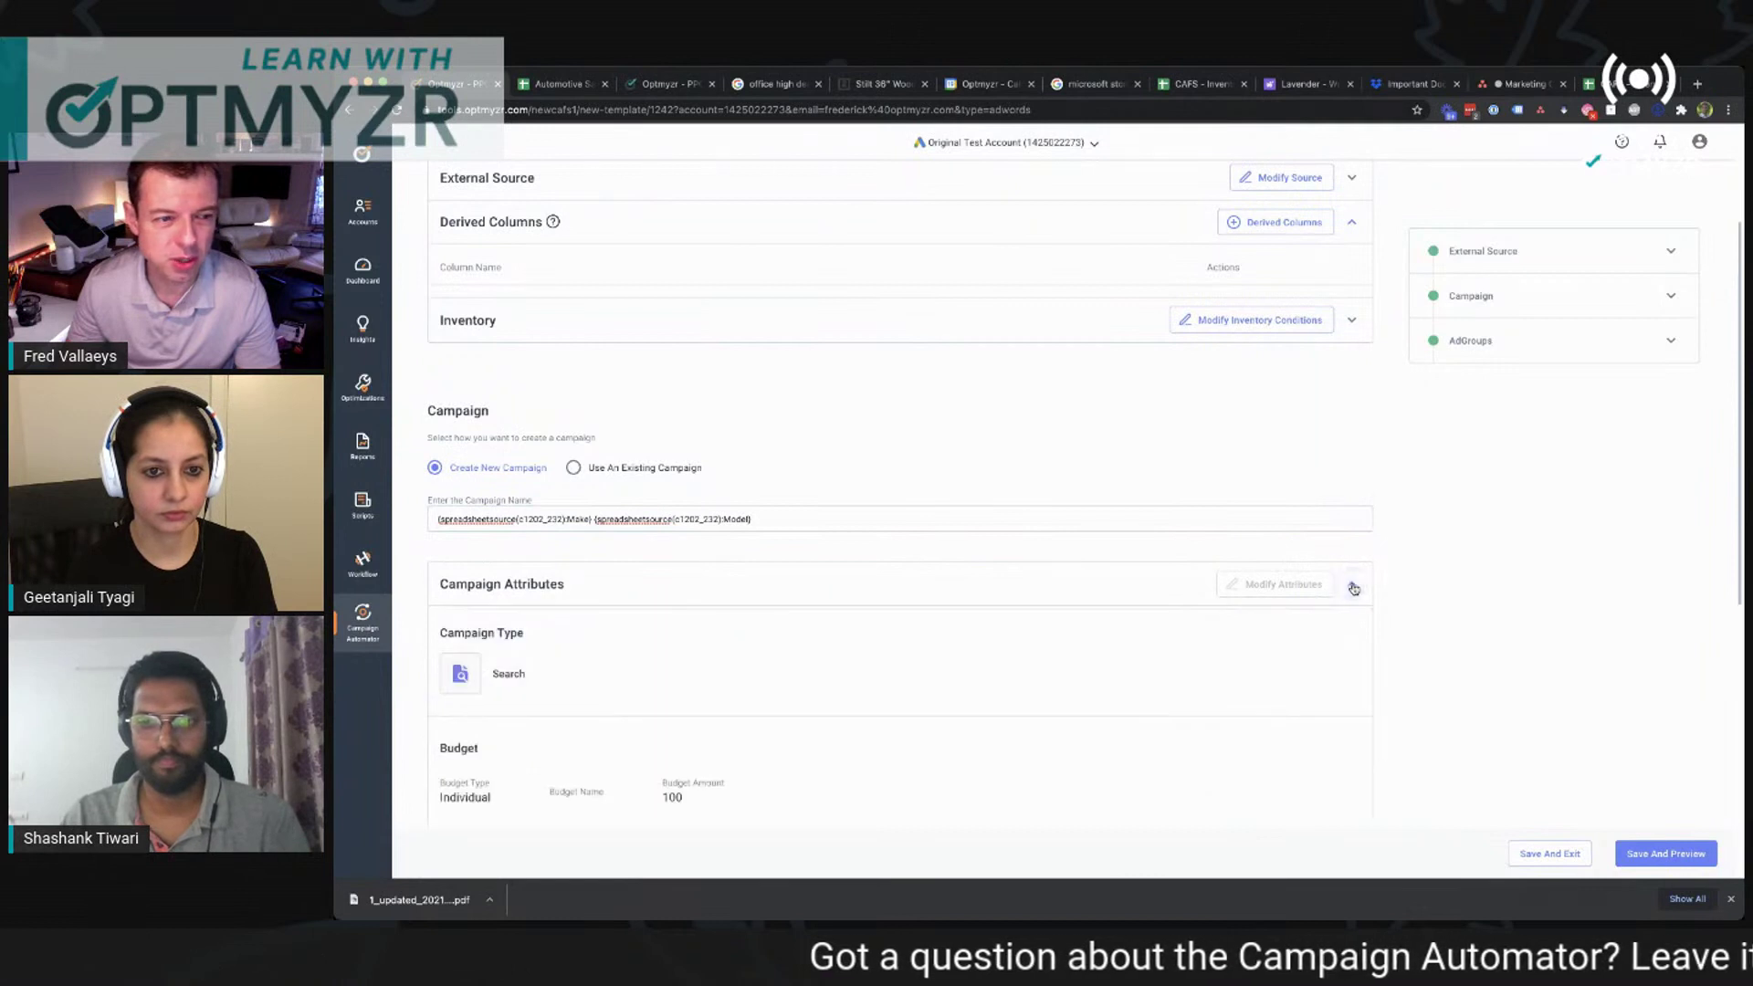
scroll(1085, 668, down, 2)
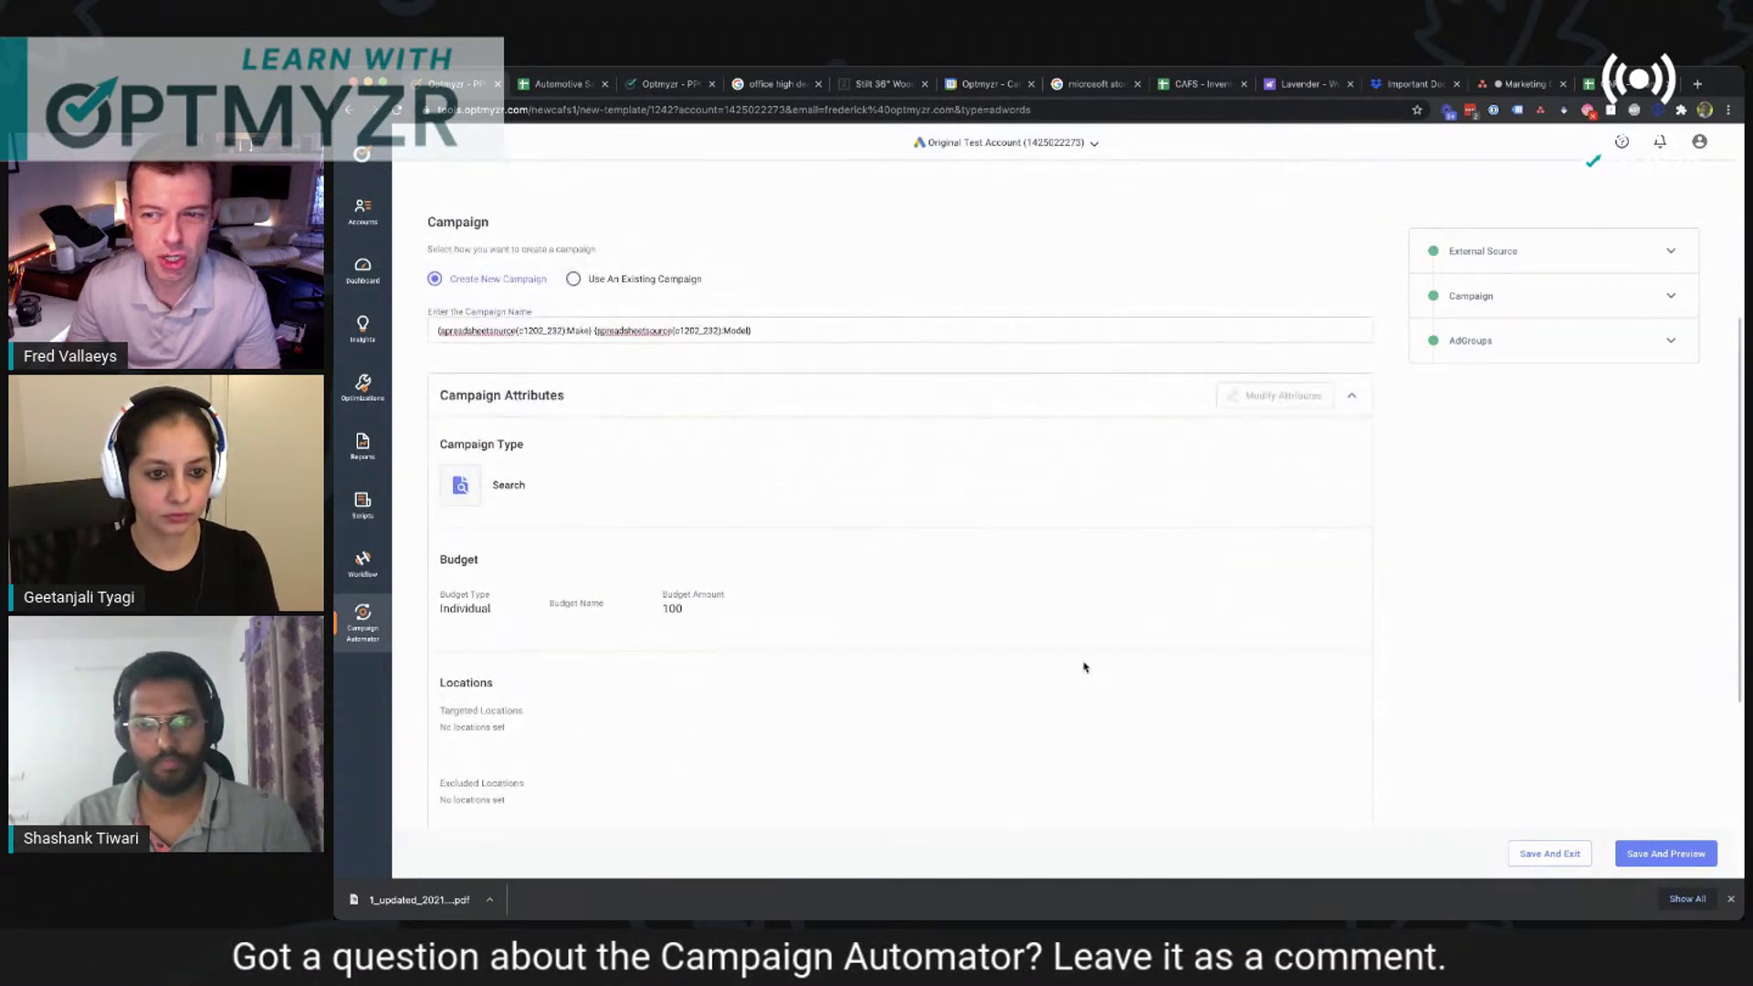
scroll(1085, 667, down, 1)
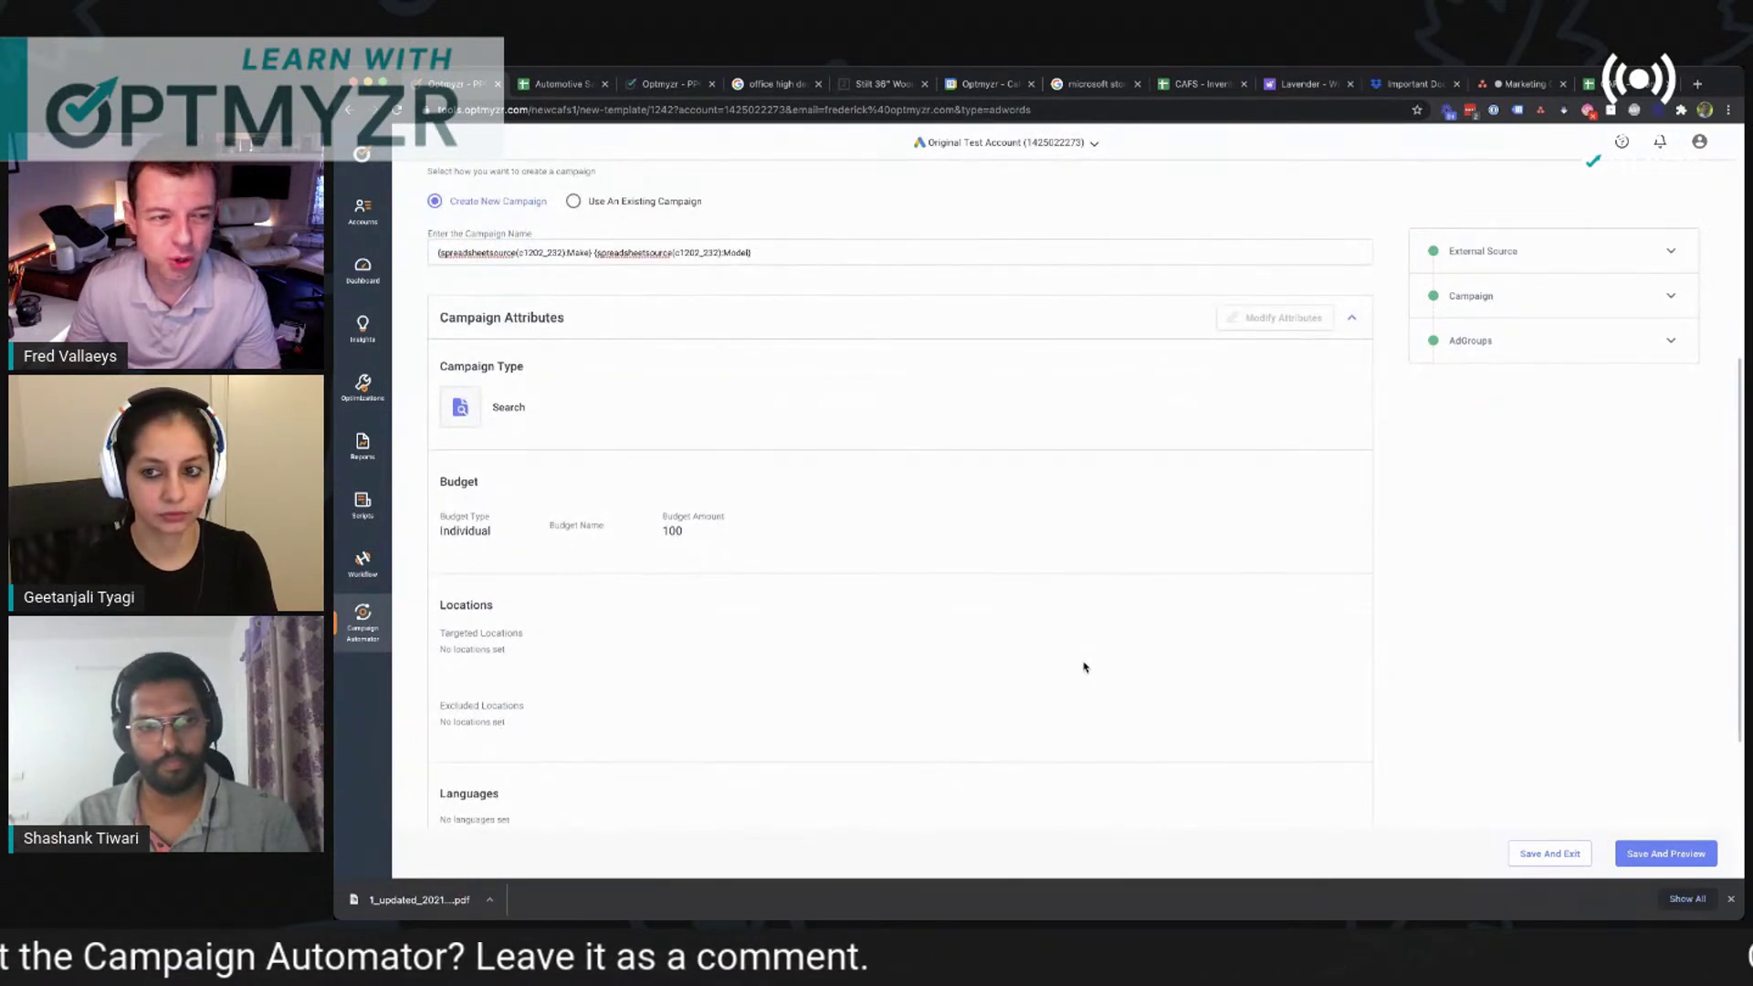
scroll(1085, 667, down, 2)
scroll(1085, 668, up, 2)
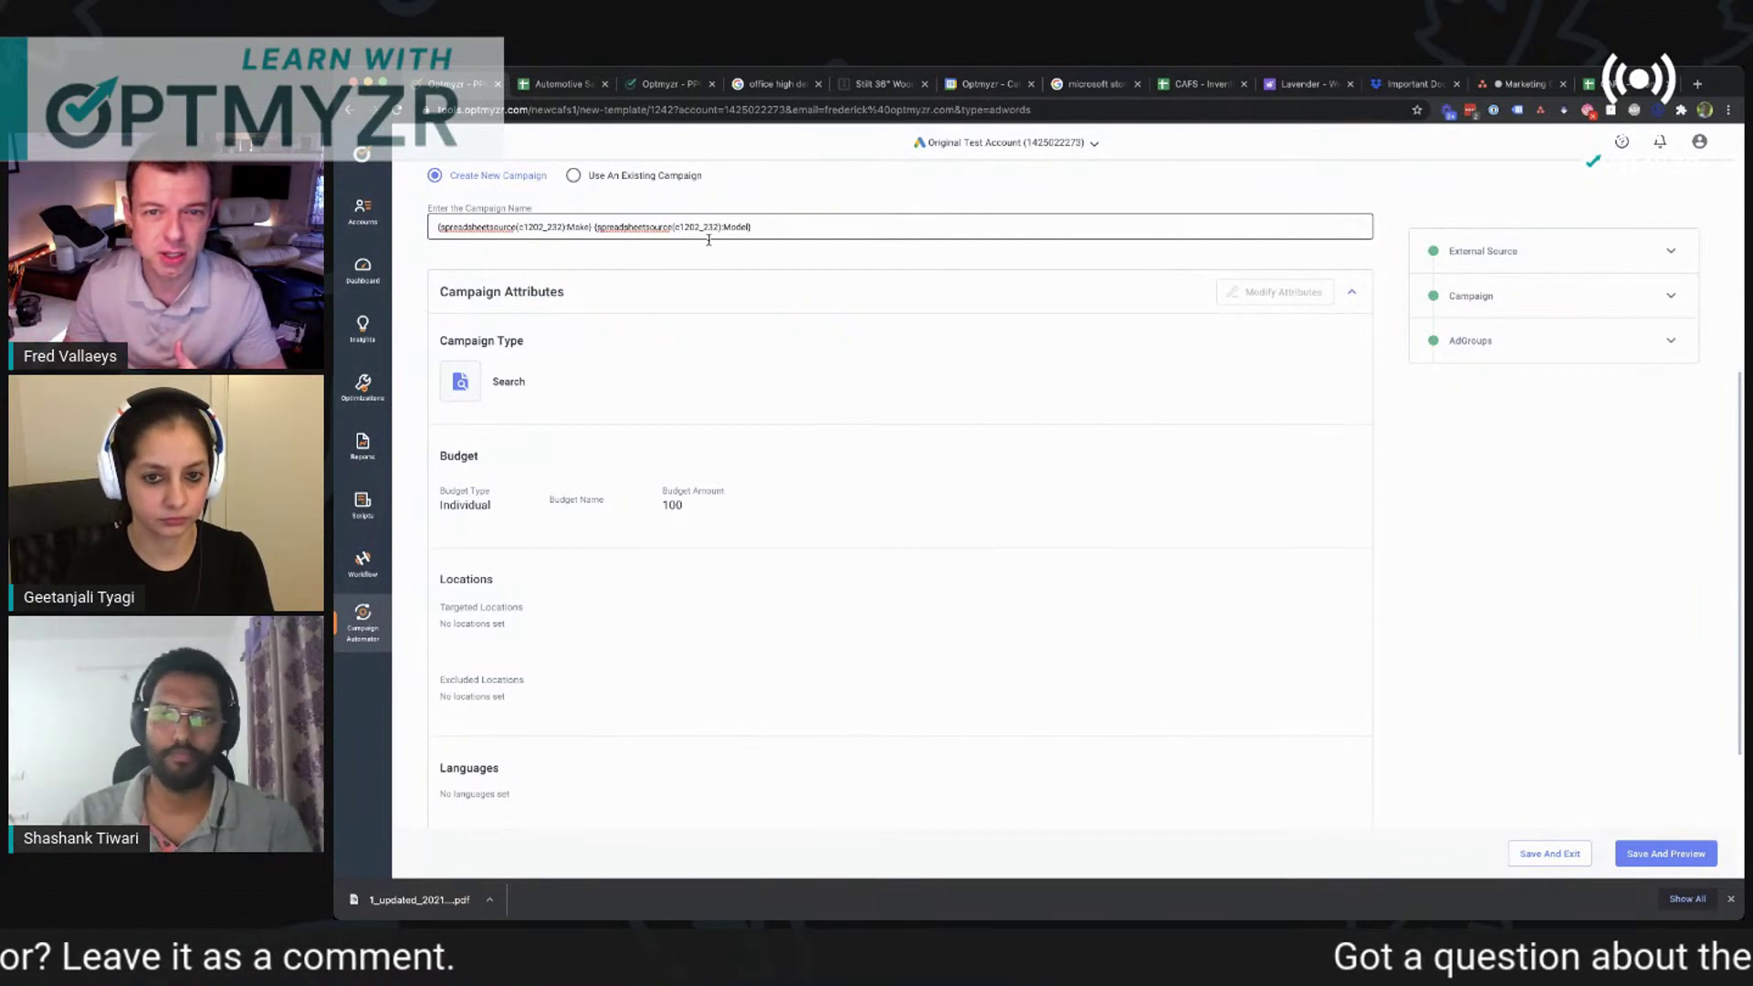
scroll(1351, 294, up, 3)
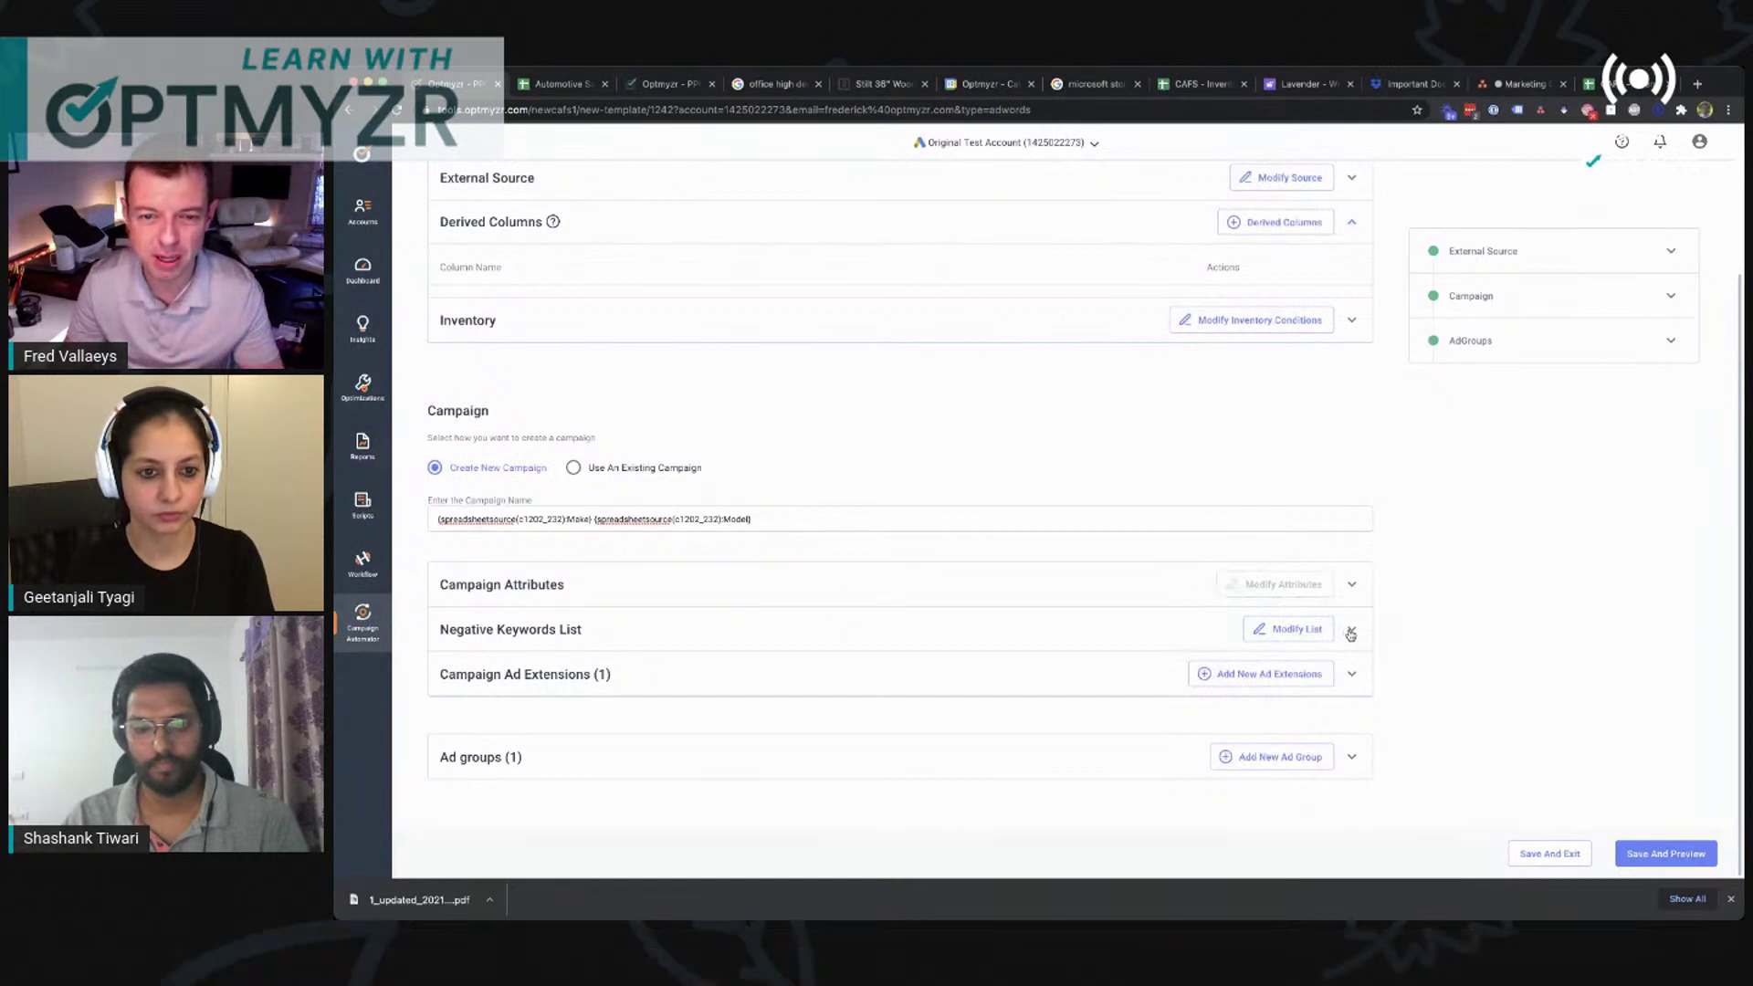
Step: Try a negative keyword made from the Make column placeholder in a new negative keywords list, and cancel without saving
click(1318, 632)
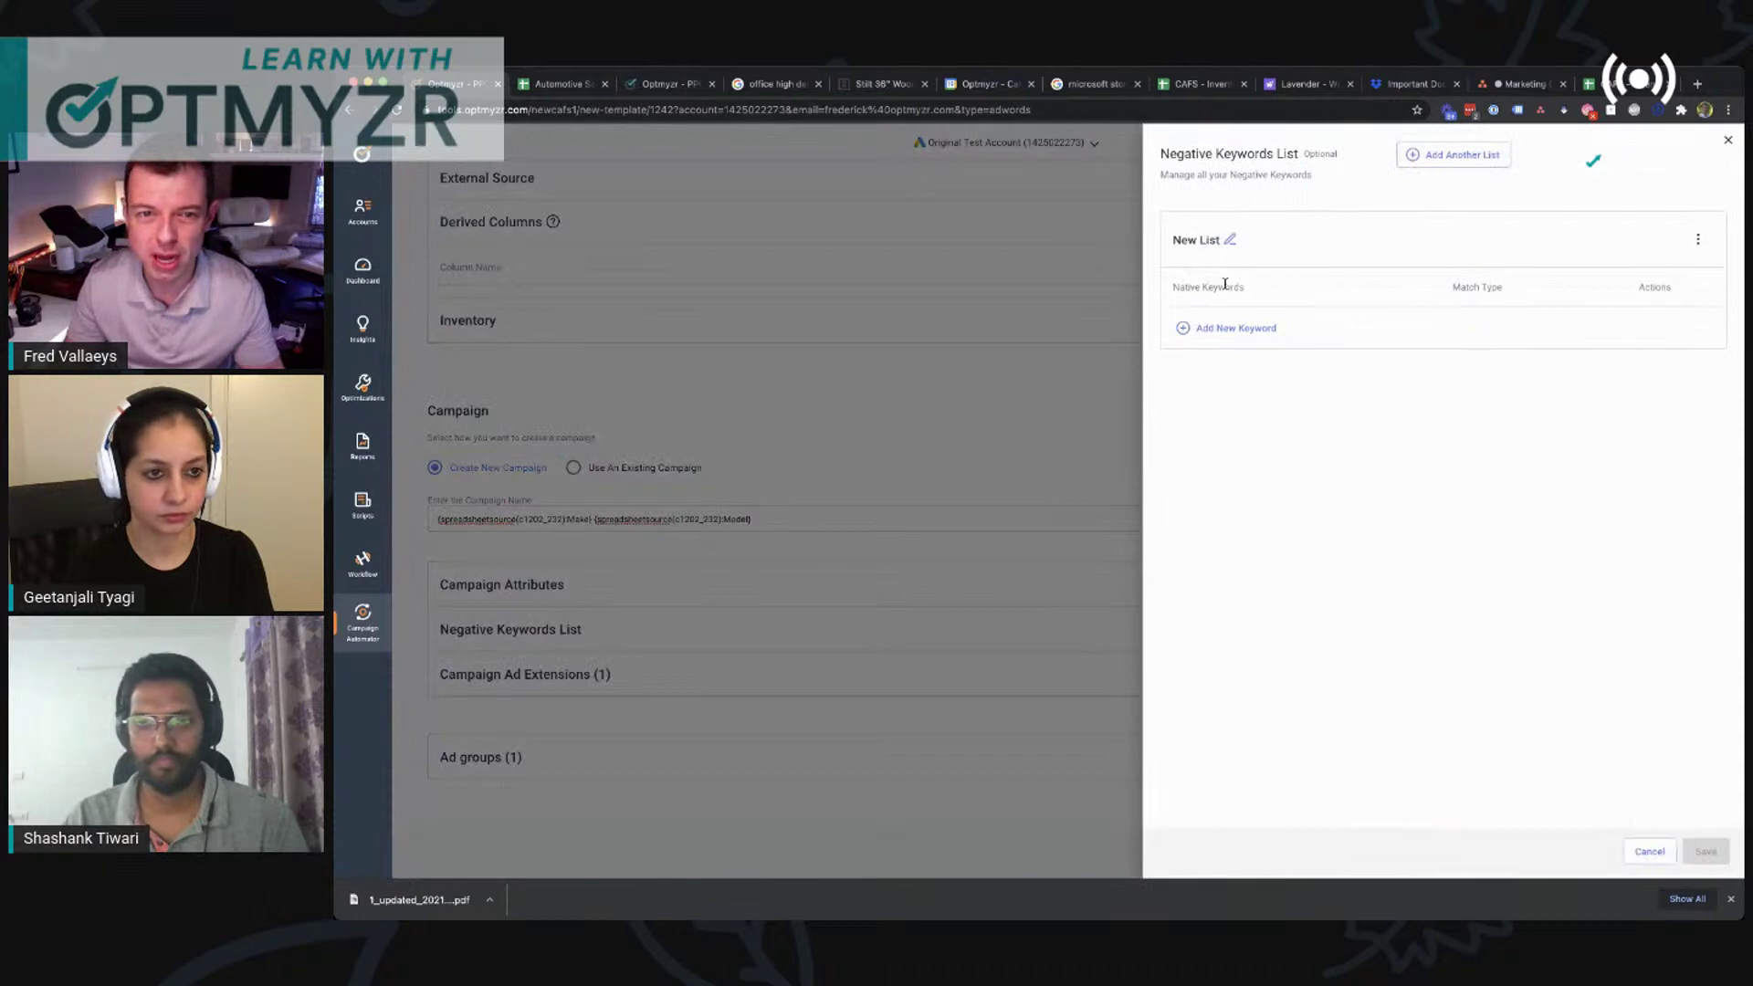
click(1241, 337)
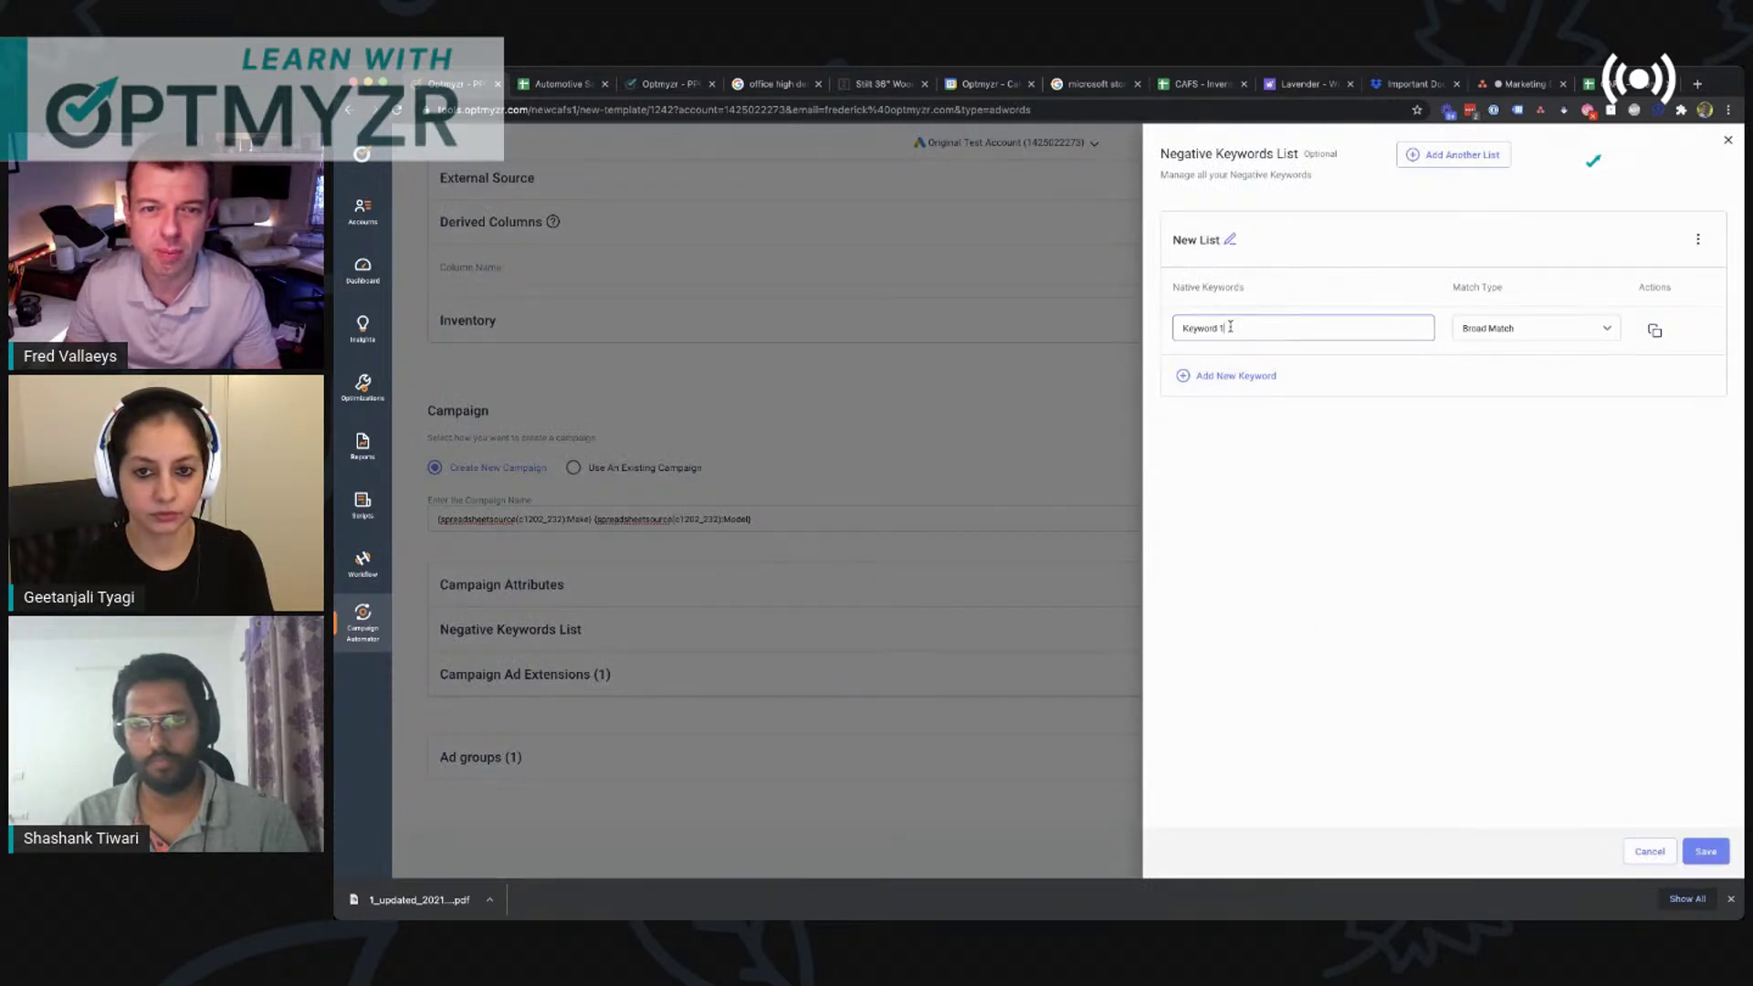
drag(1225, 328, 1142, 332)
text({)
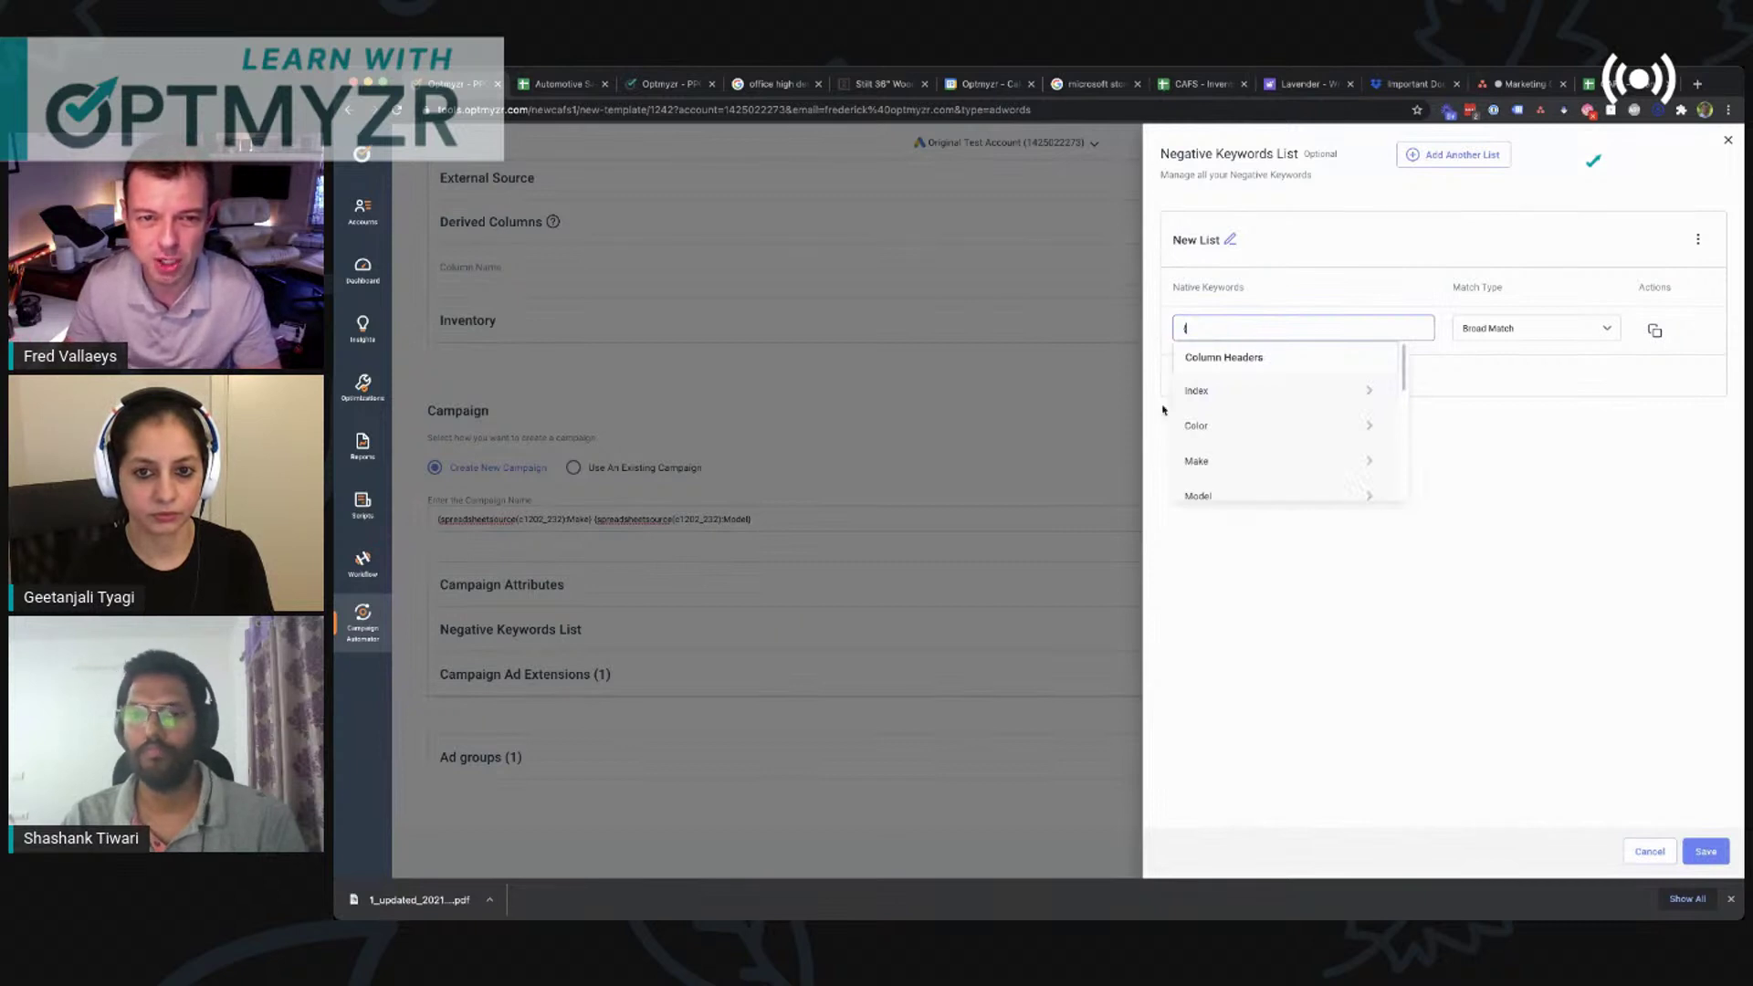
click(1204, 461)
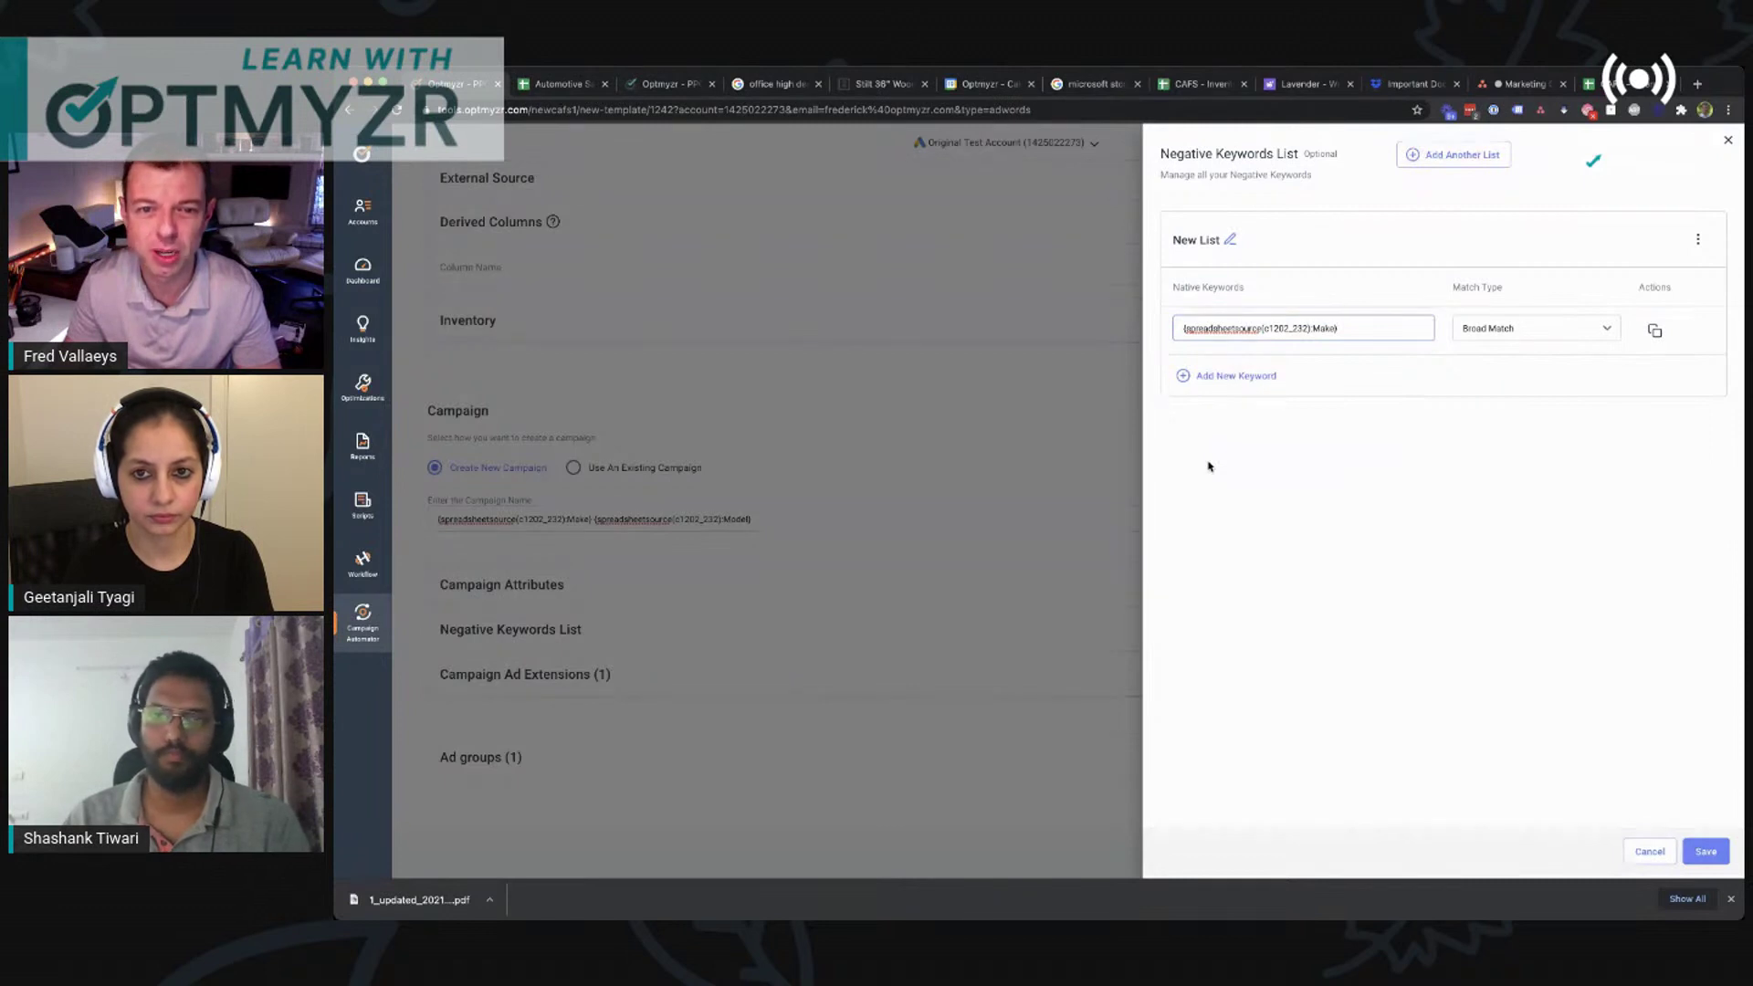
triple_click(1366, 319)
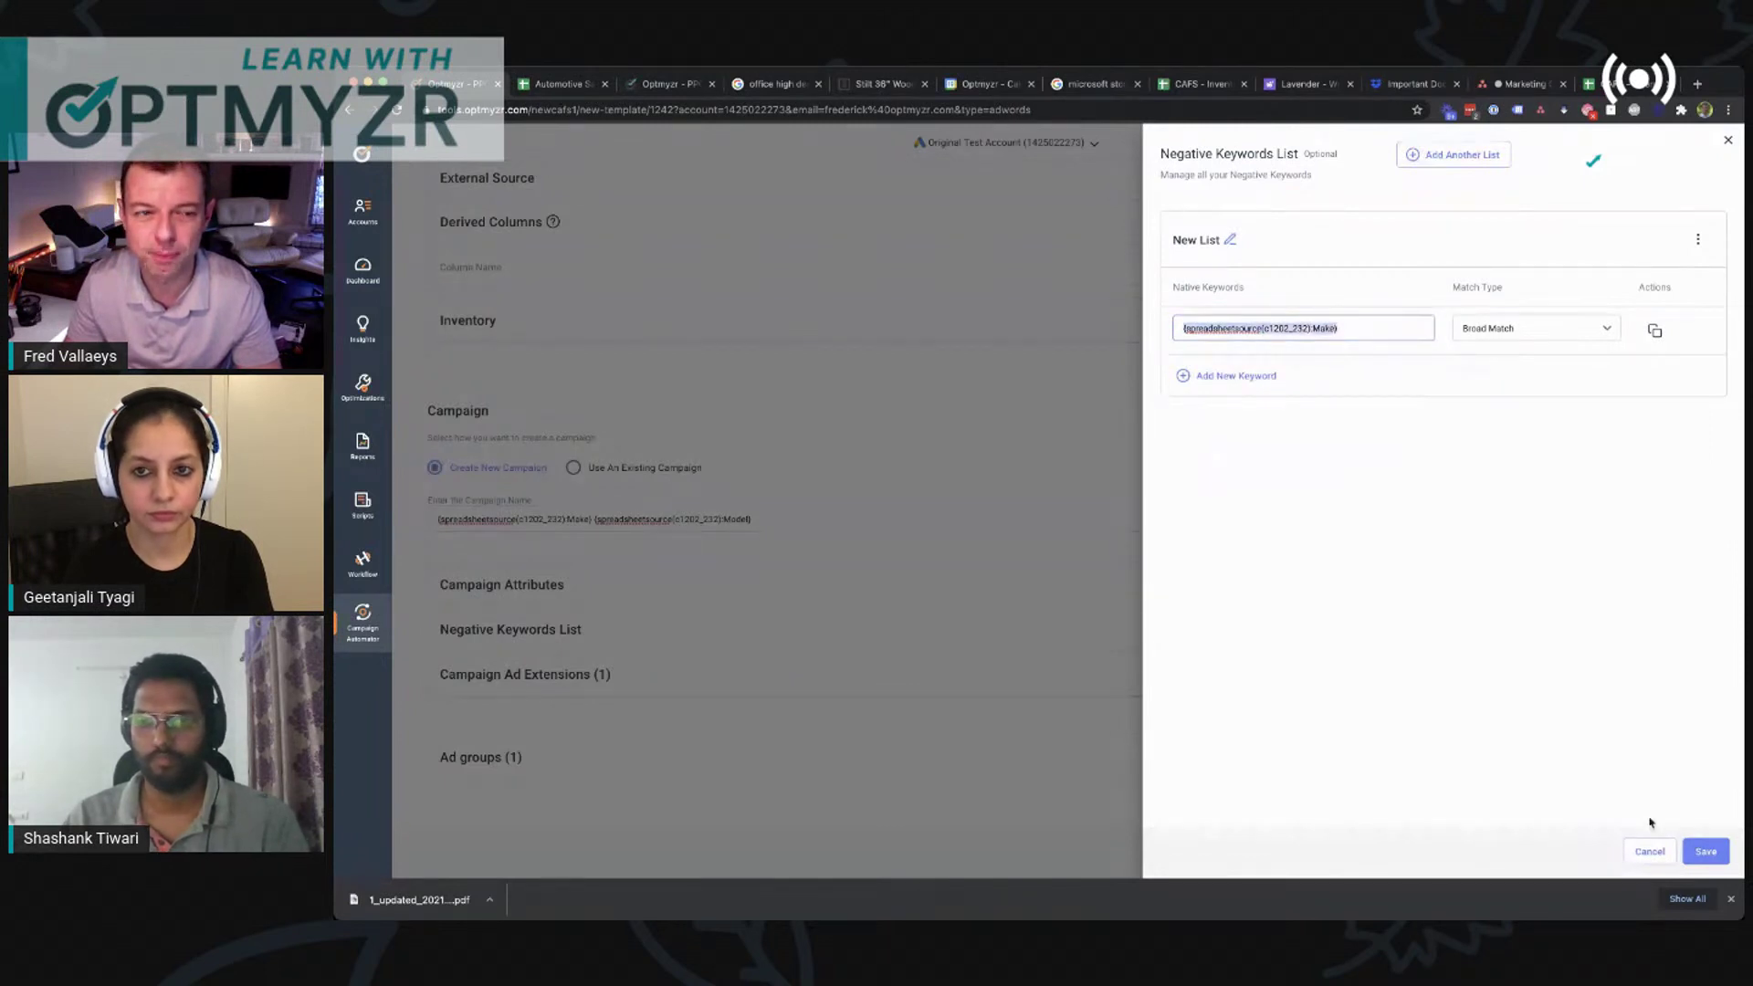
click(1651, 853)
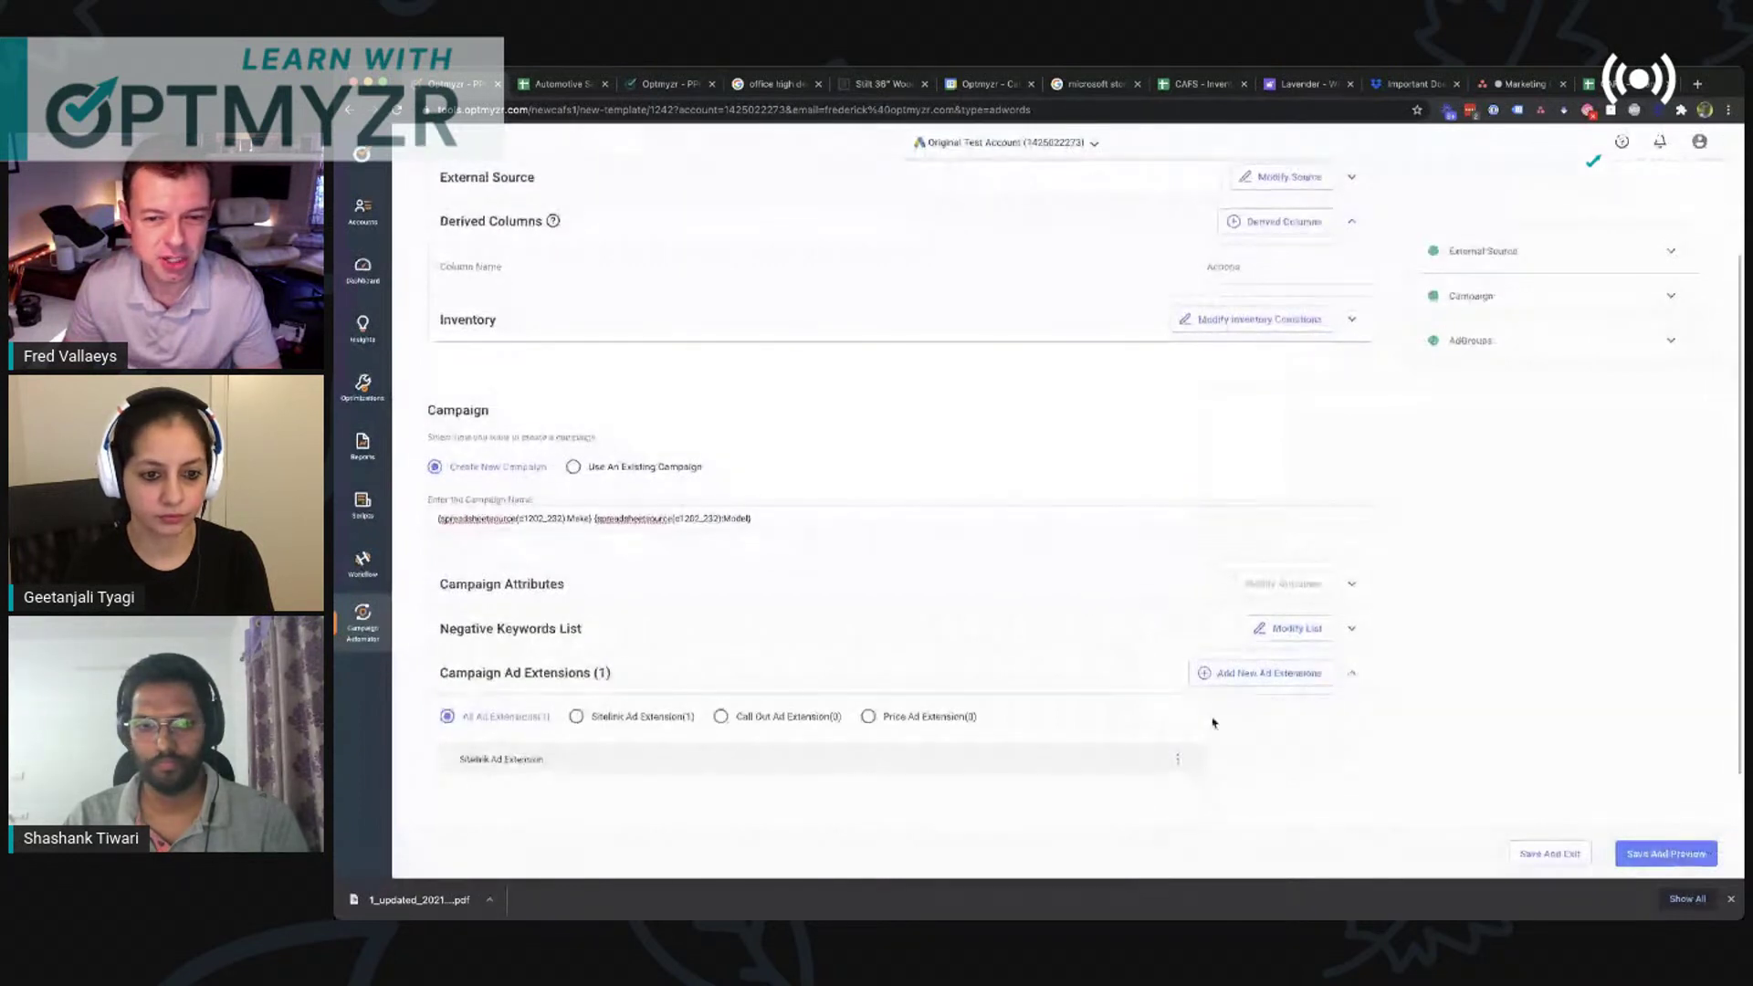
Step: Start a new price ad extension under Campaign Ad Extensions, try adding price items to its preview, and delete them all
click(1255, 673)
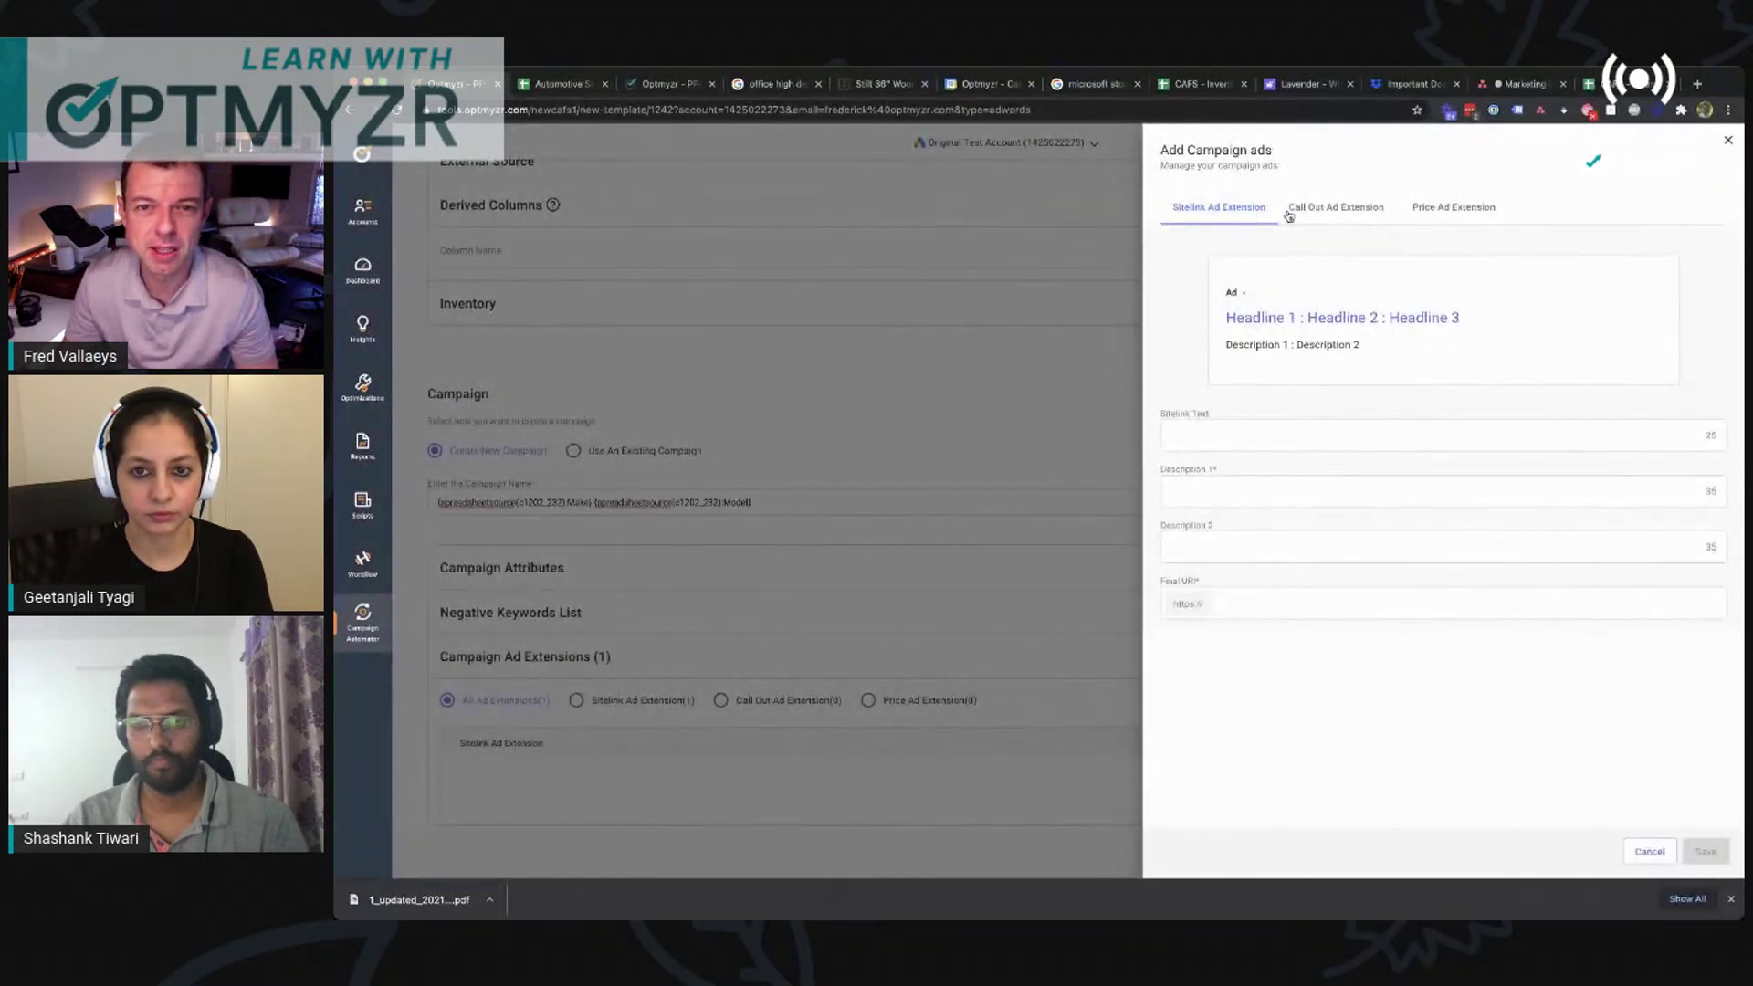
click(1444, 216)
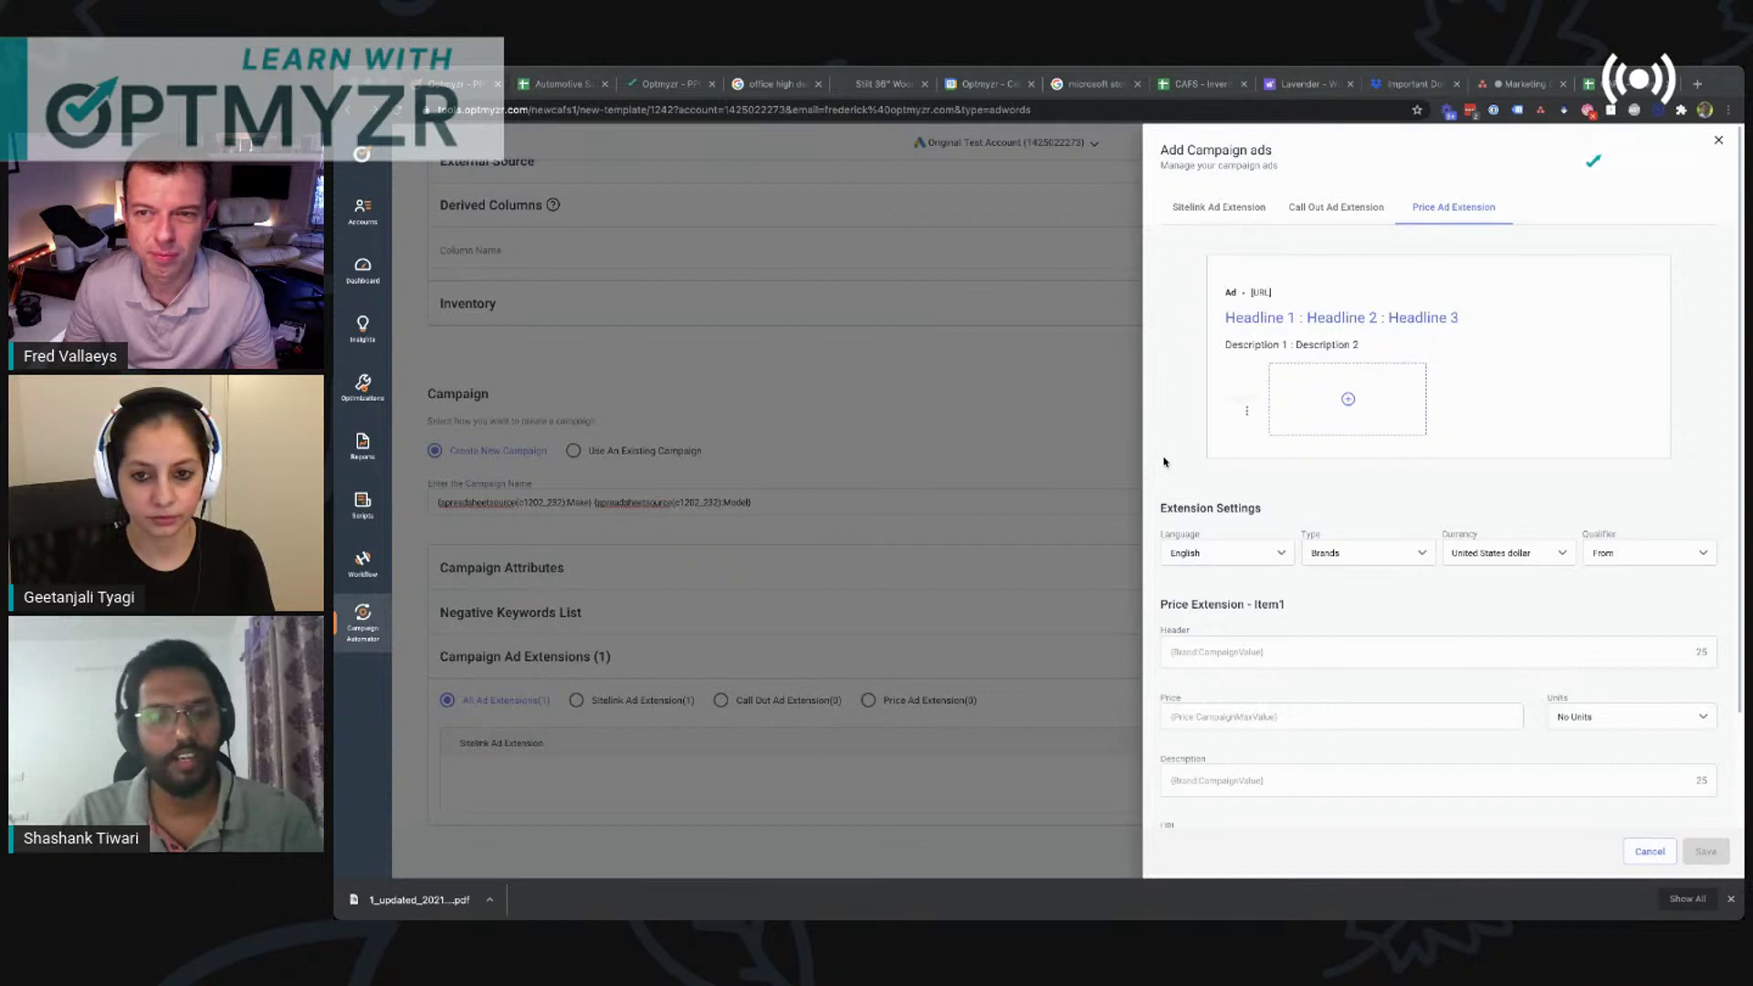
click(1348, 400)
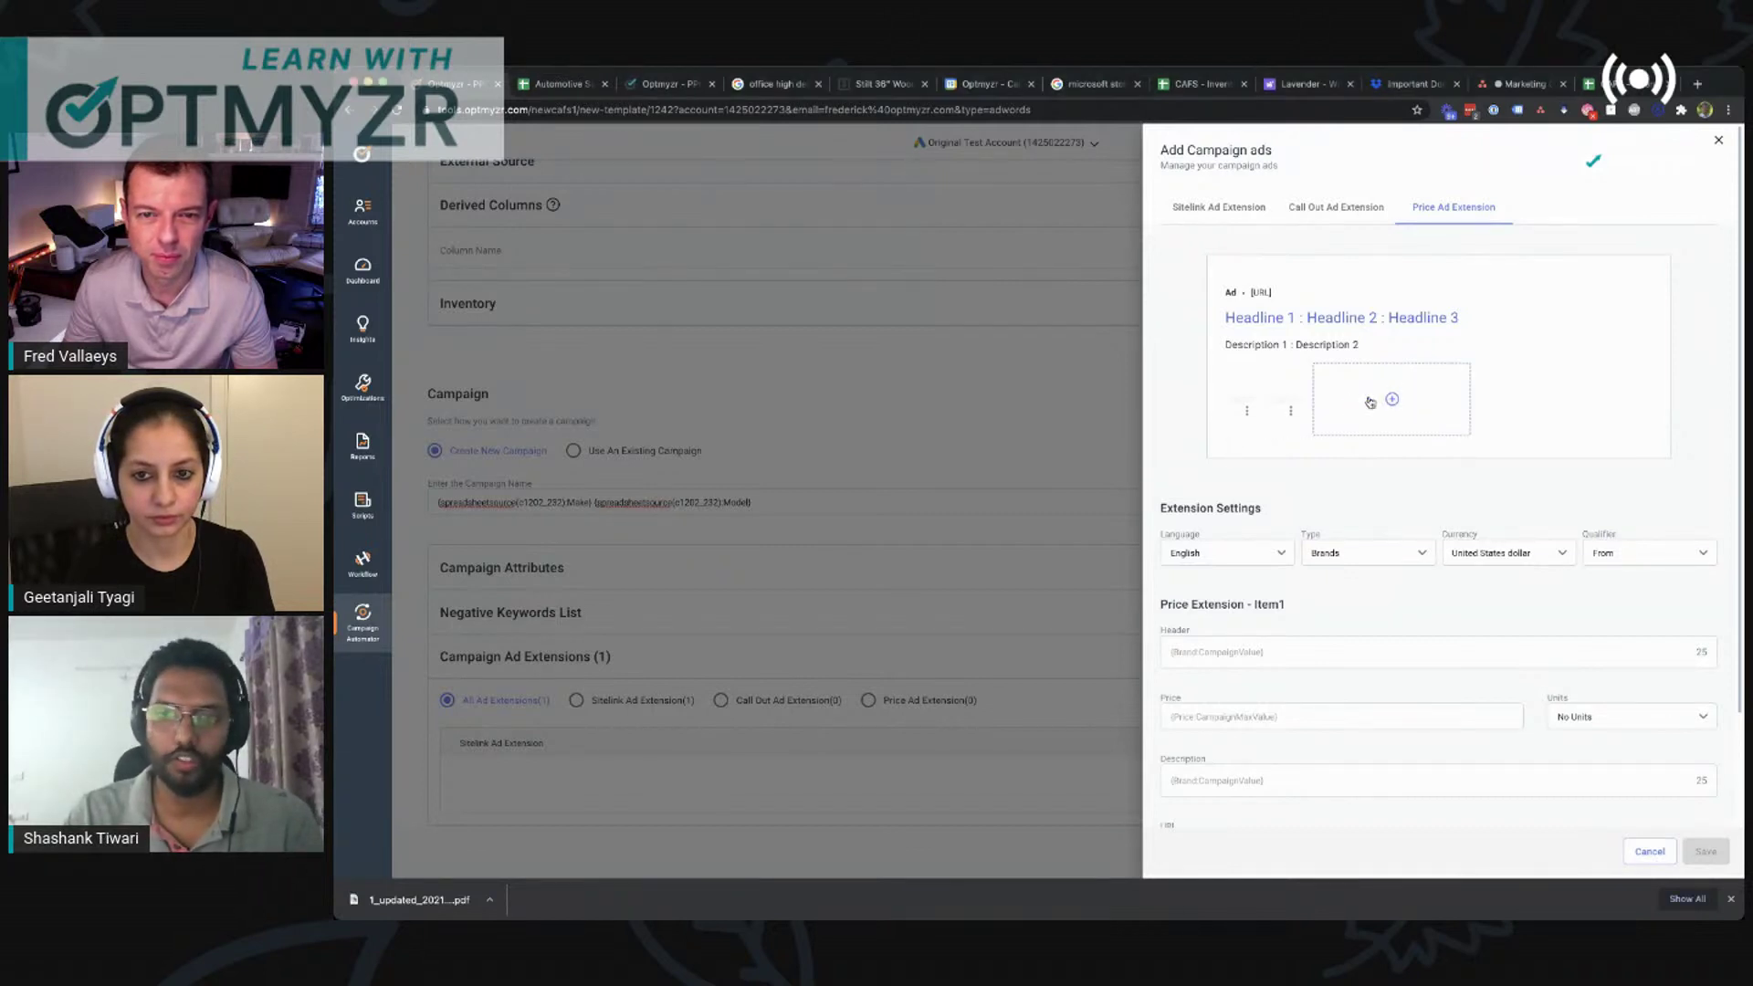
click(1392, 399)
click(1335, 413)
click(1278, 436)
click(1291, 412)
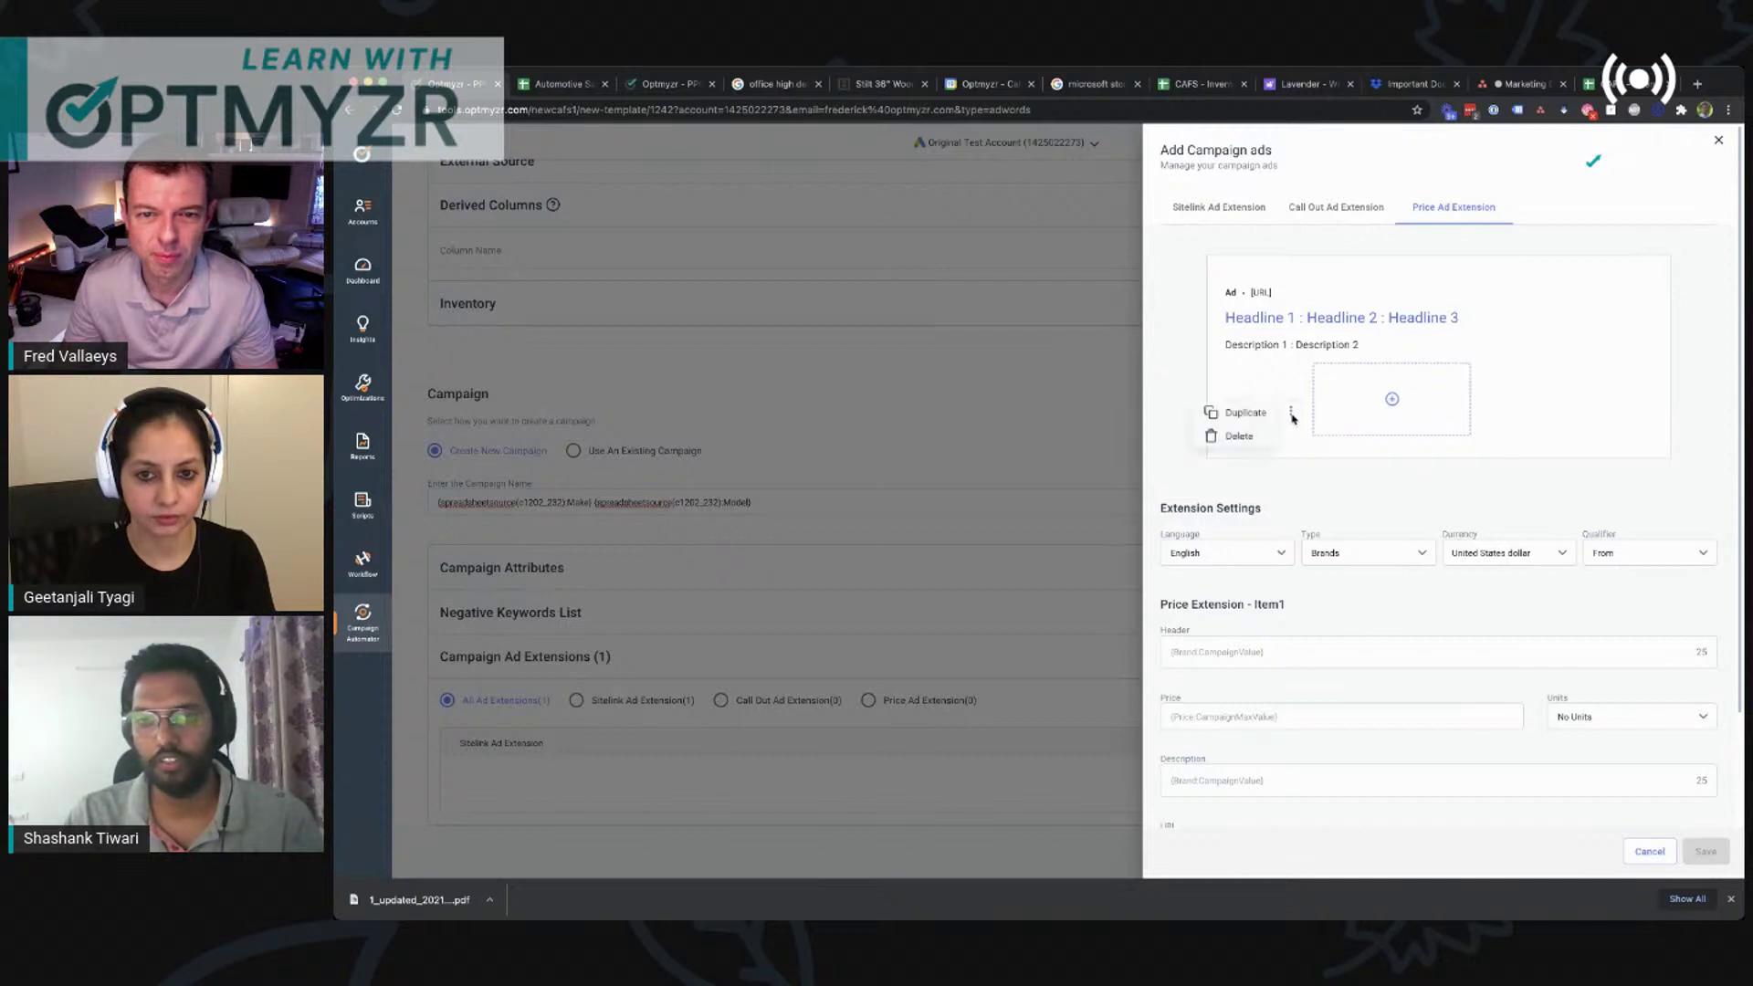
click(1239, 435)
click(1246, 412)
click(1196, 437)
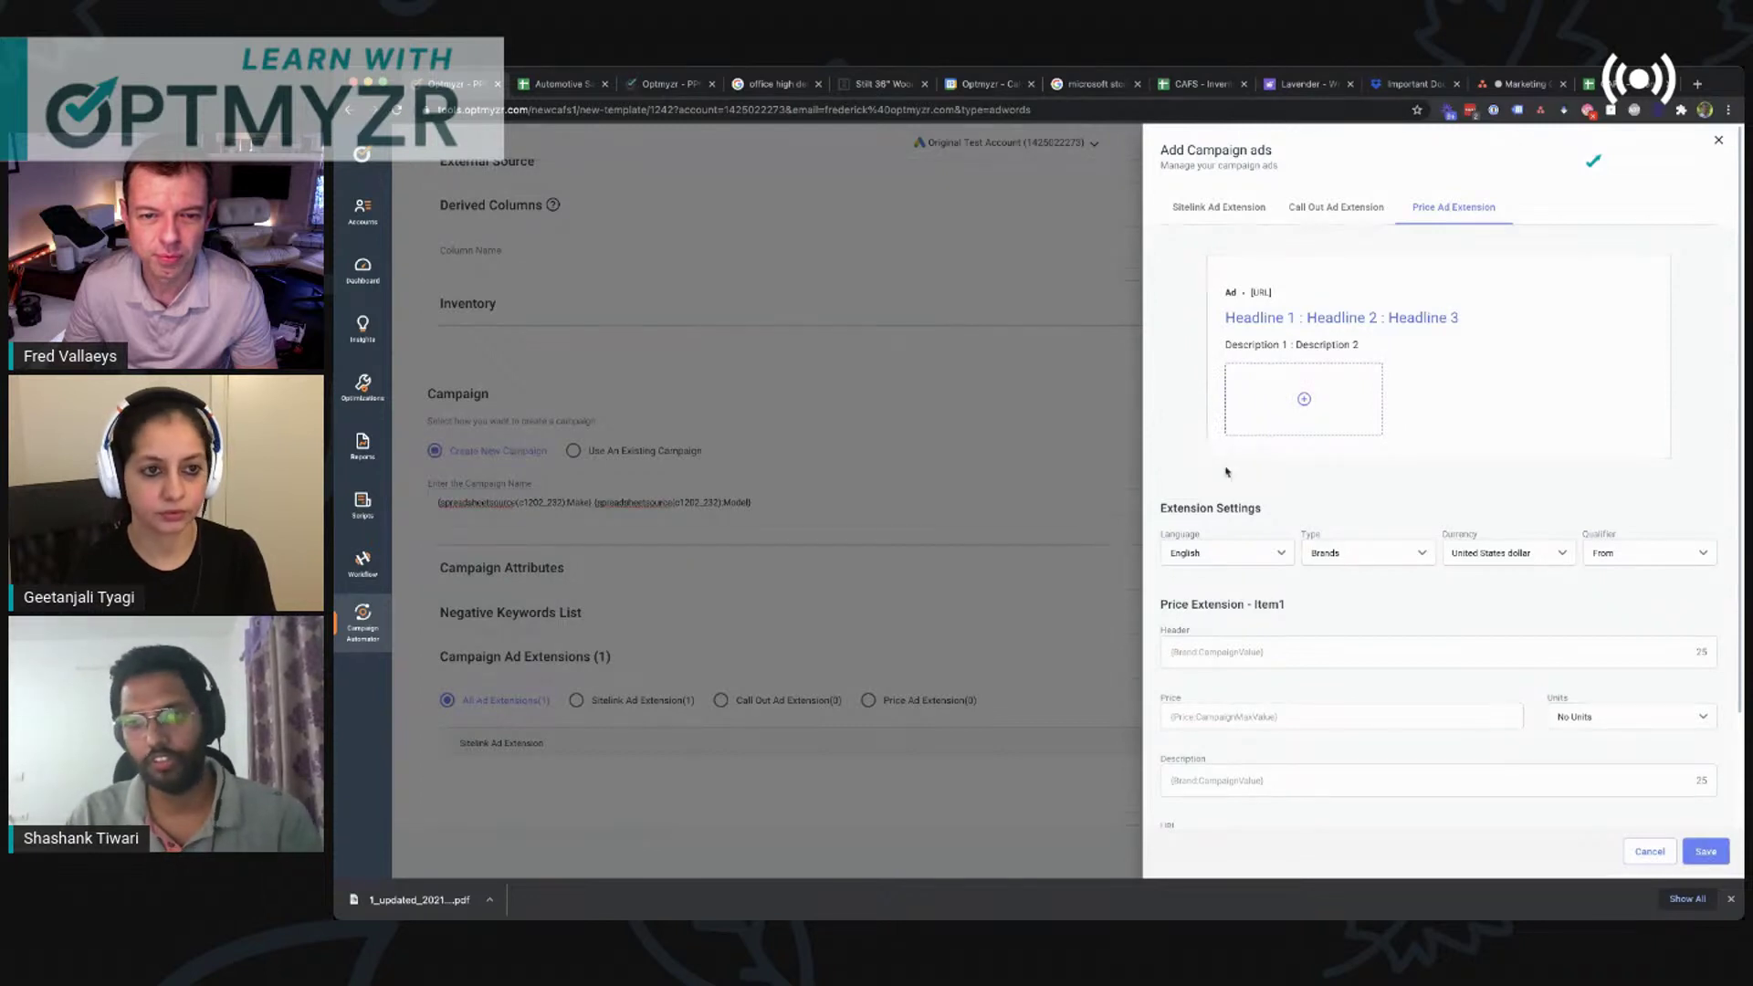
Step: Review the header, price, description and URL fields of the price extension form and cancel without saving it
click(1251, 650)
scroll(1249, 644, down, 2)
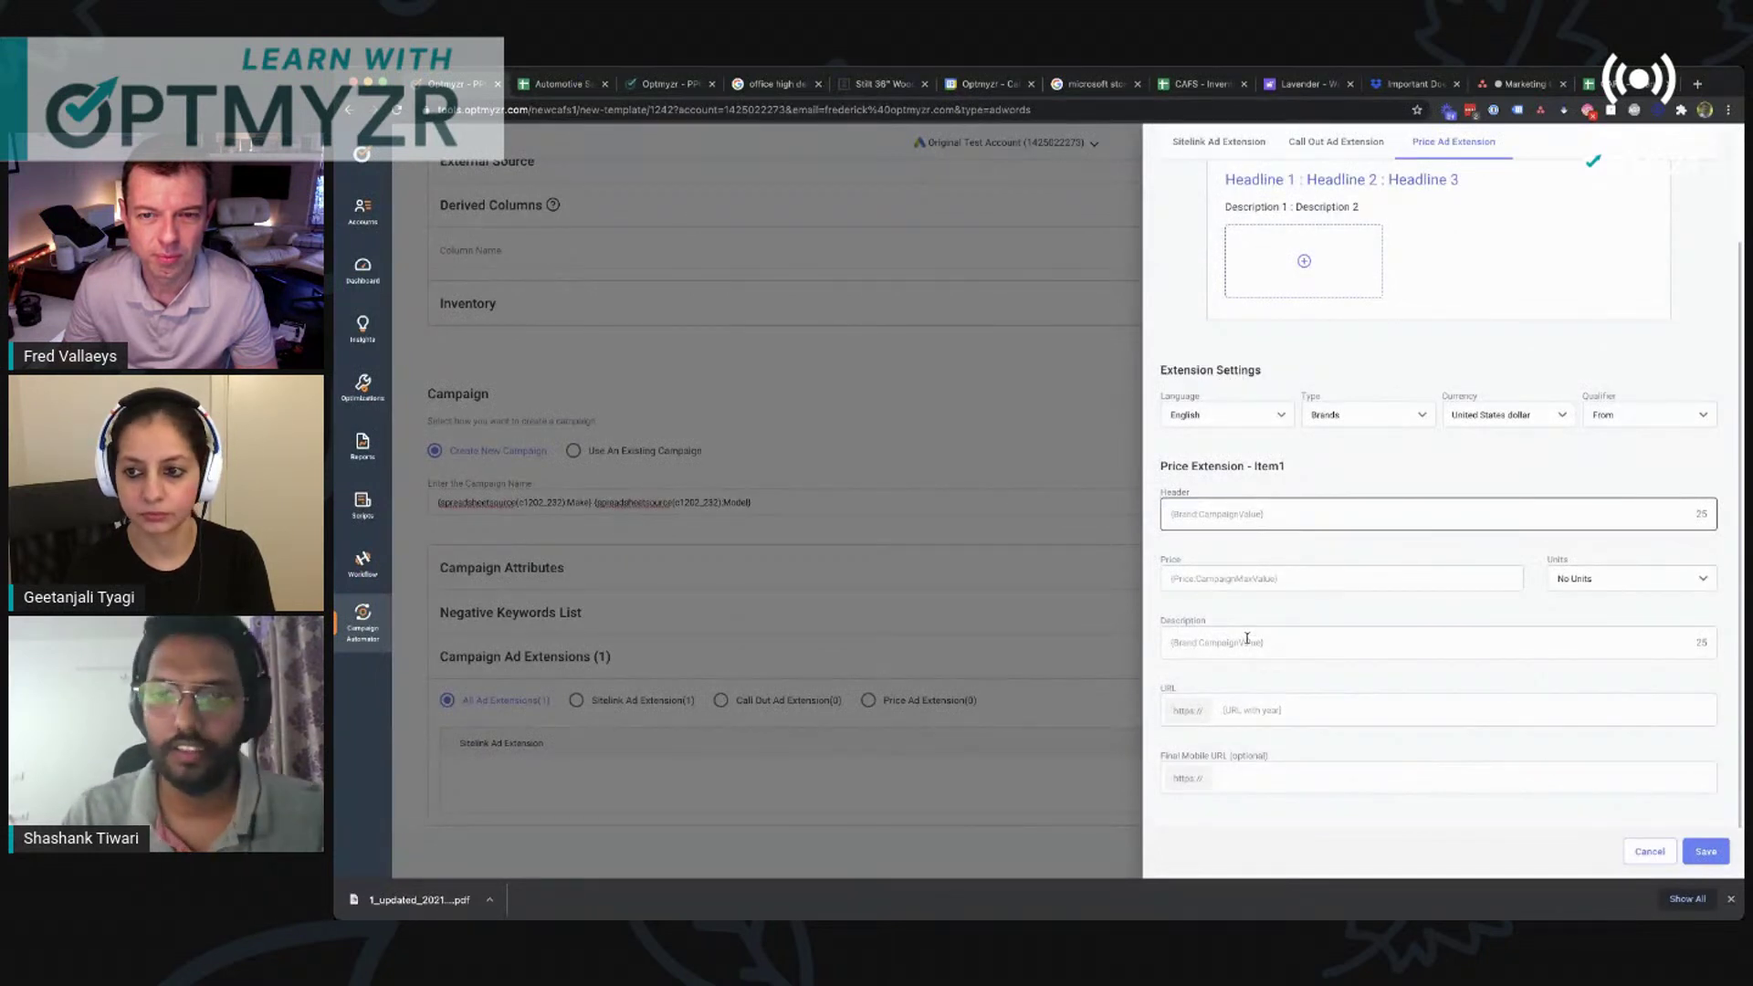
click(1248, 642)
scroll(1247, 638, up, 1)
scroll(1249, 639, up, 1)
click(1649, 853)
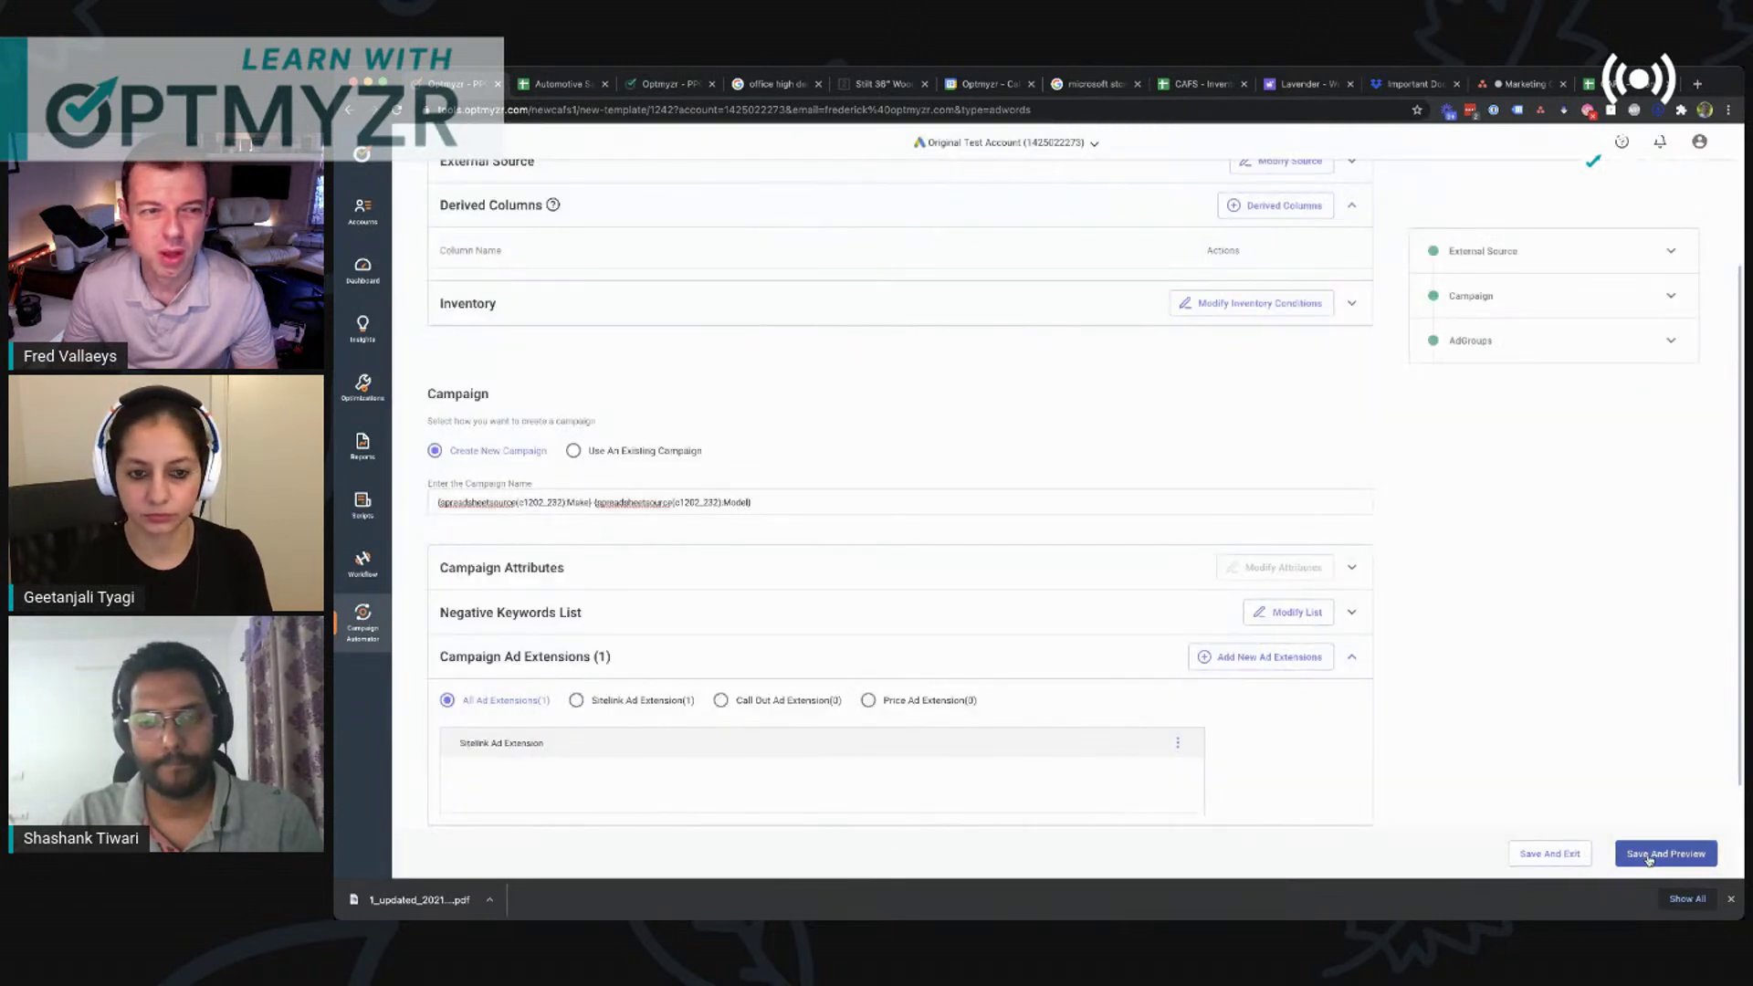
Step: Collapse Campaign Ad Extensions, point out the campaign name field, and expand the Ad groups section to view its ad group
scroll(820, 426, down, 3)
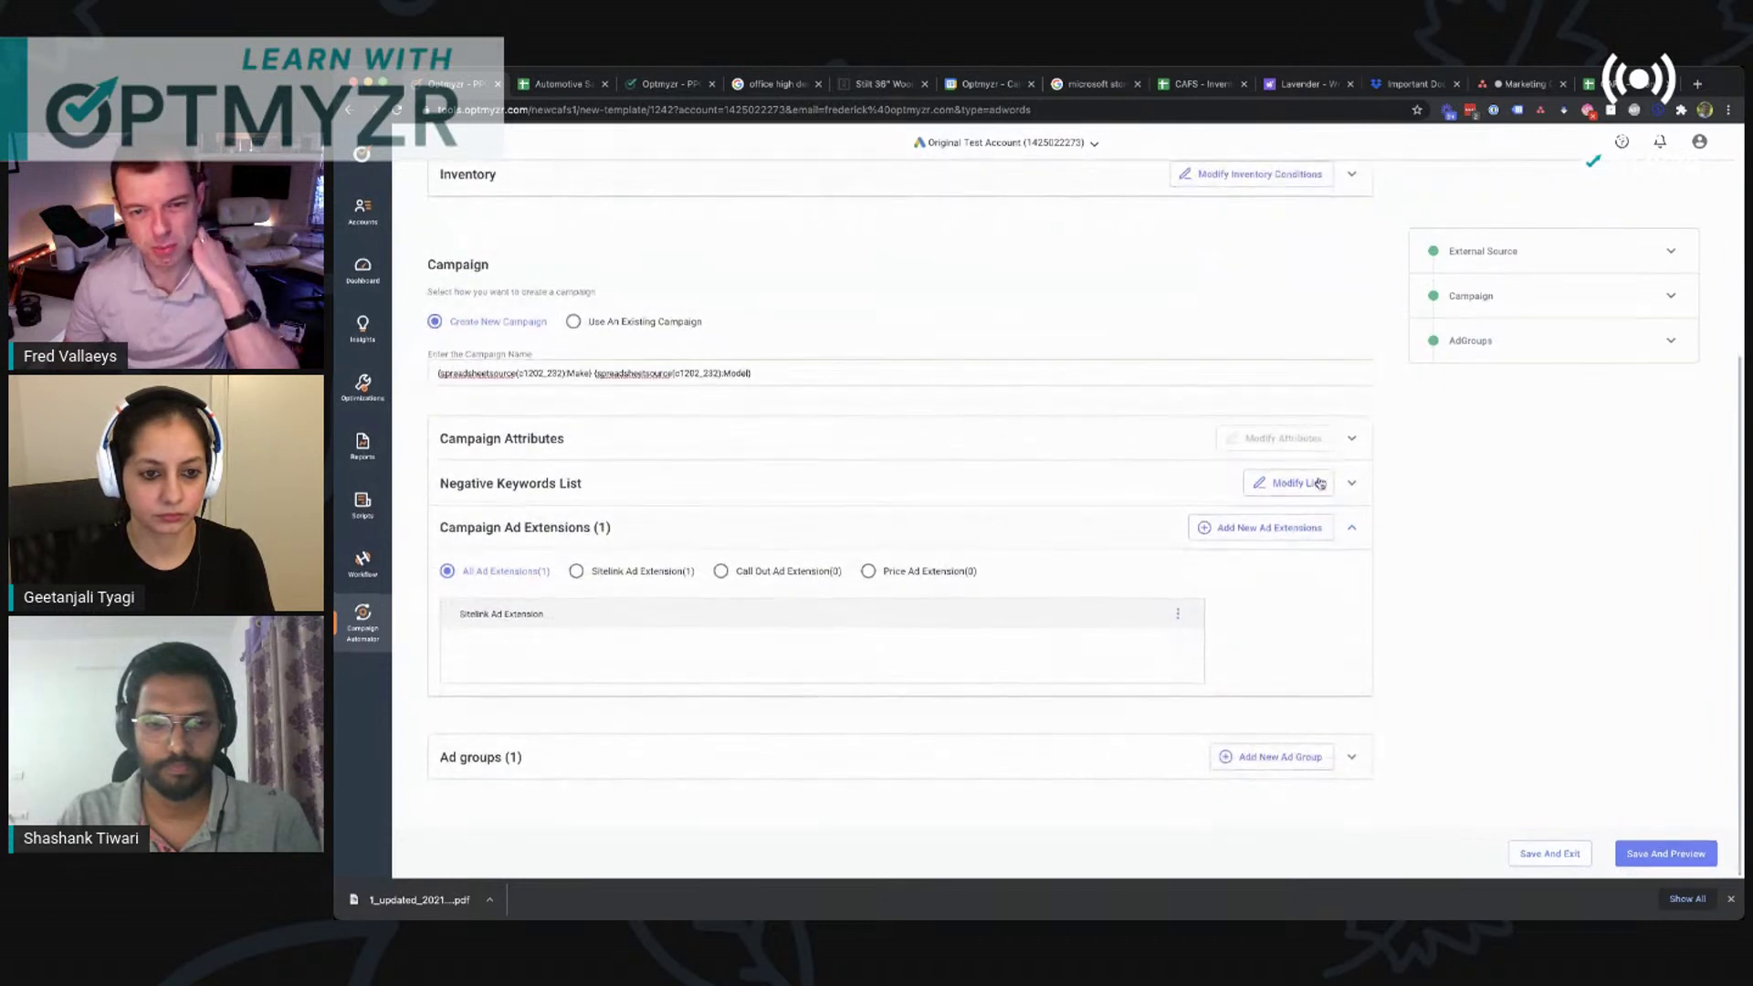
click(1352, 545)
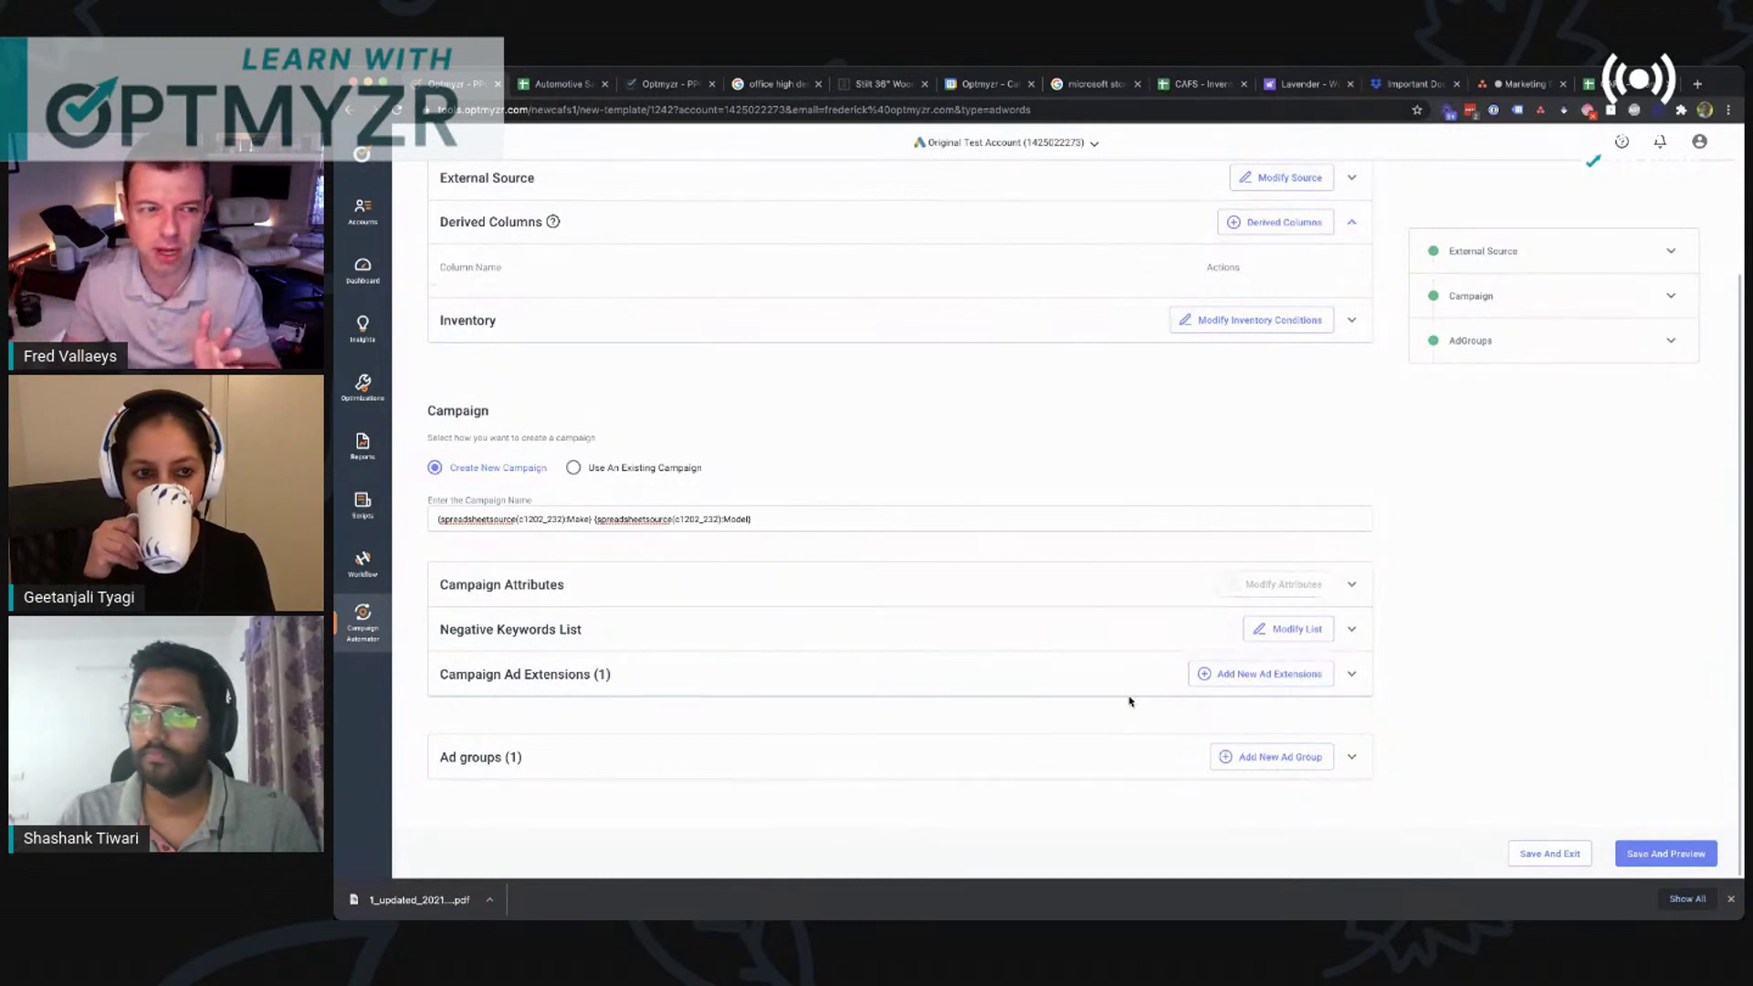
click(578, 519)
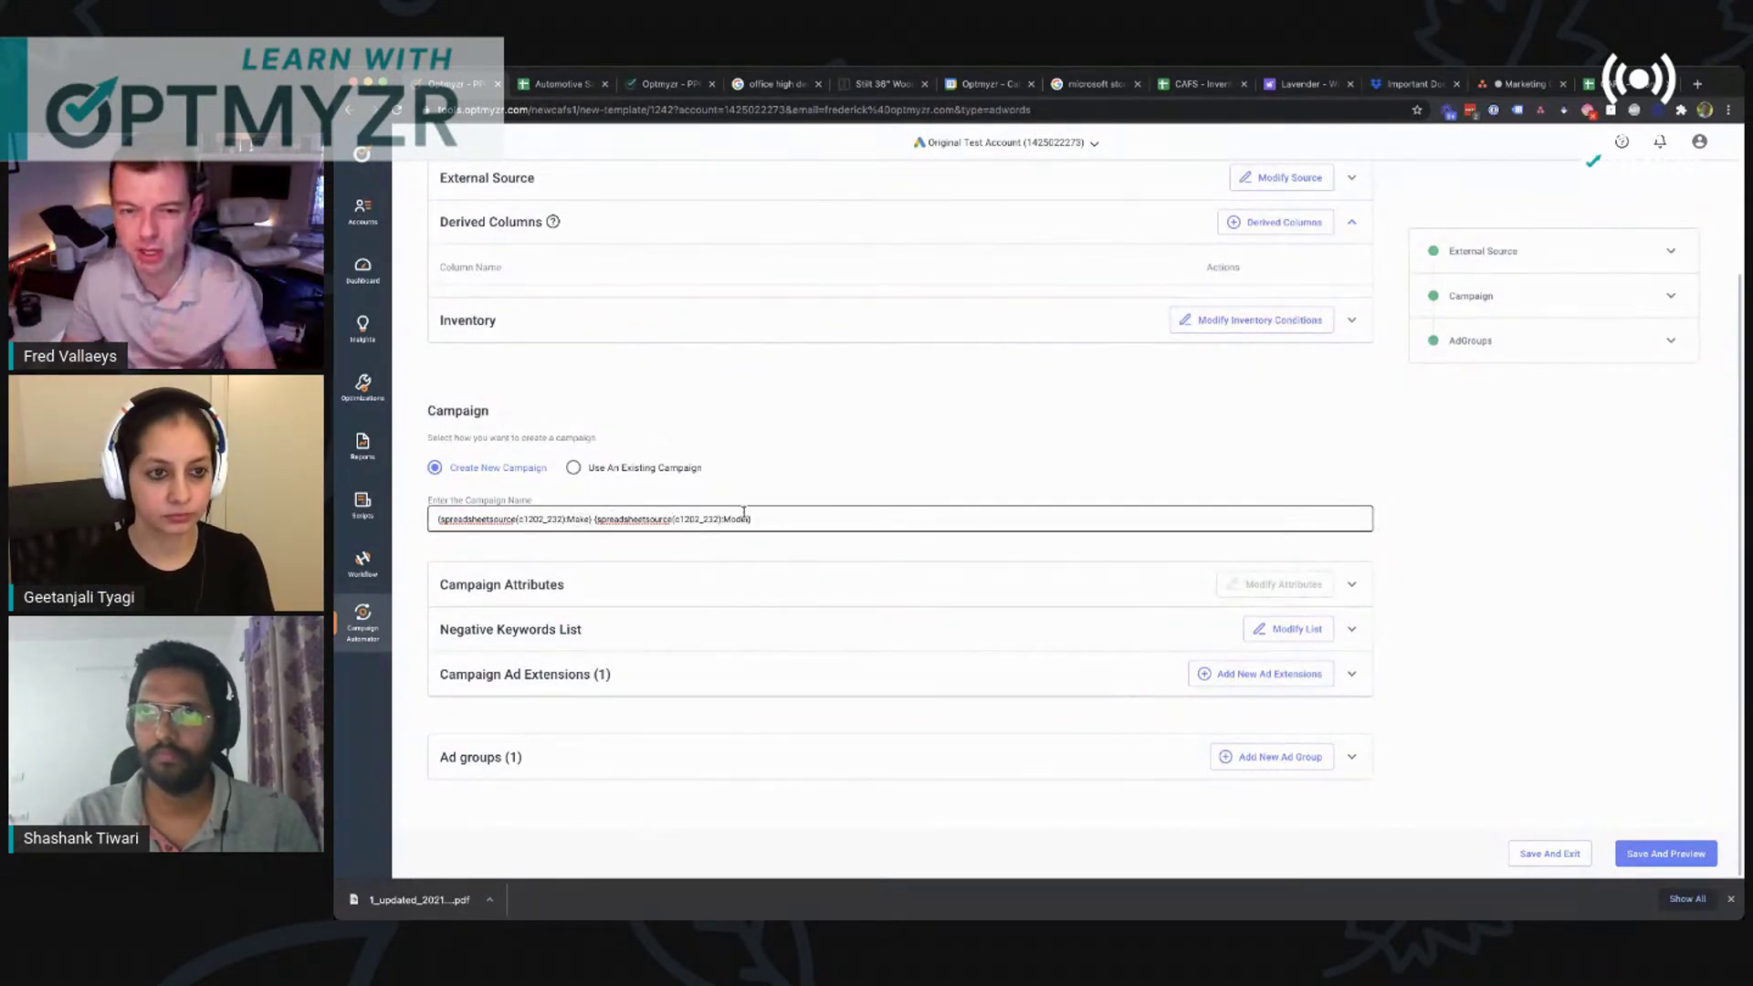
click(1352, 757)
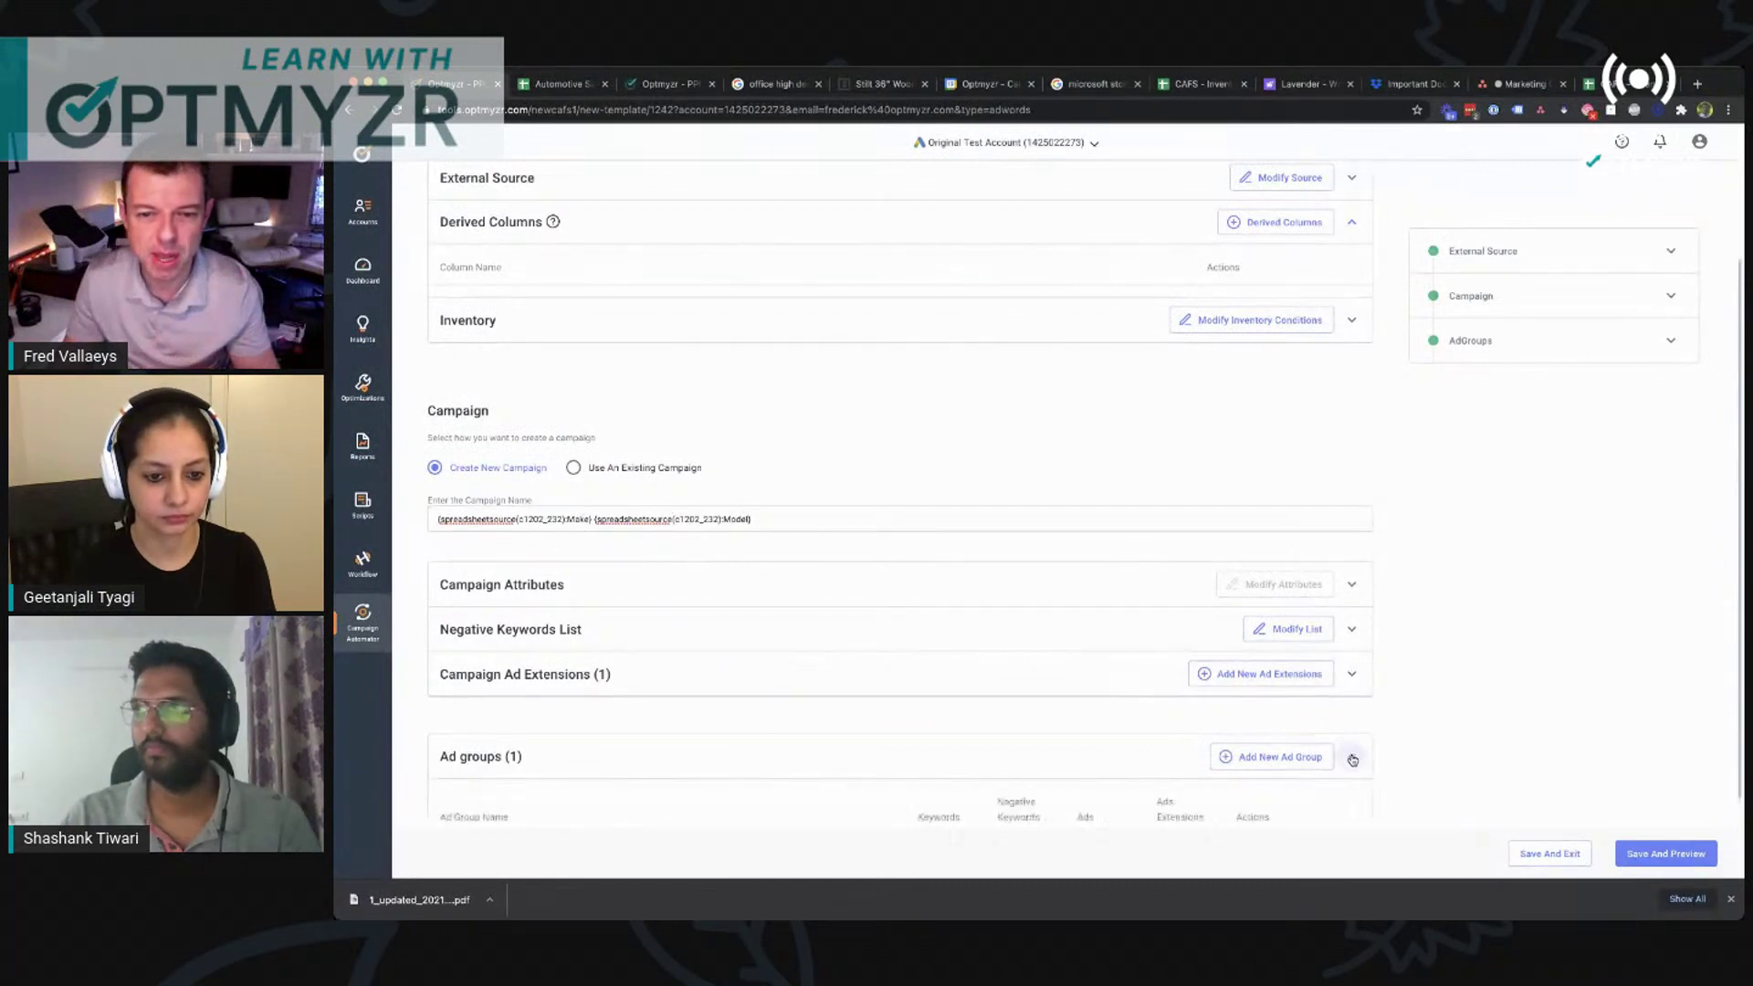
scroll(1353, 758, down, 1)
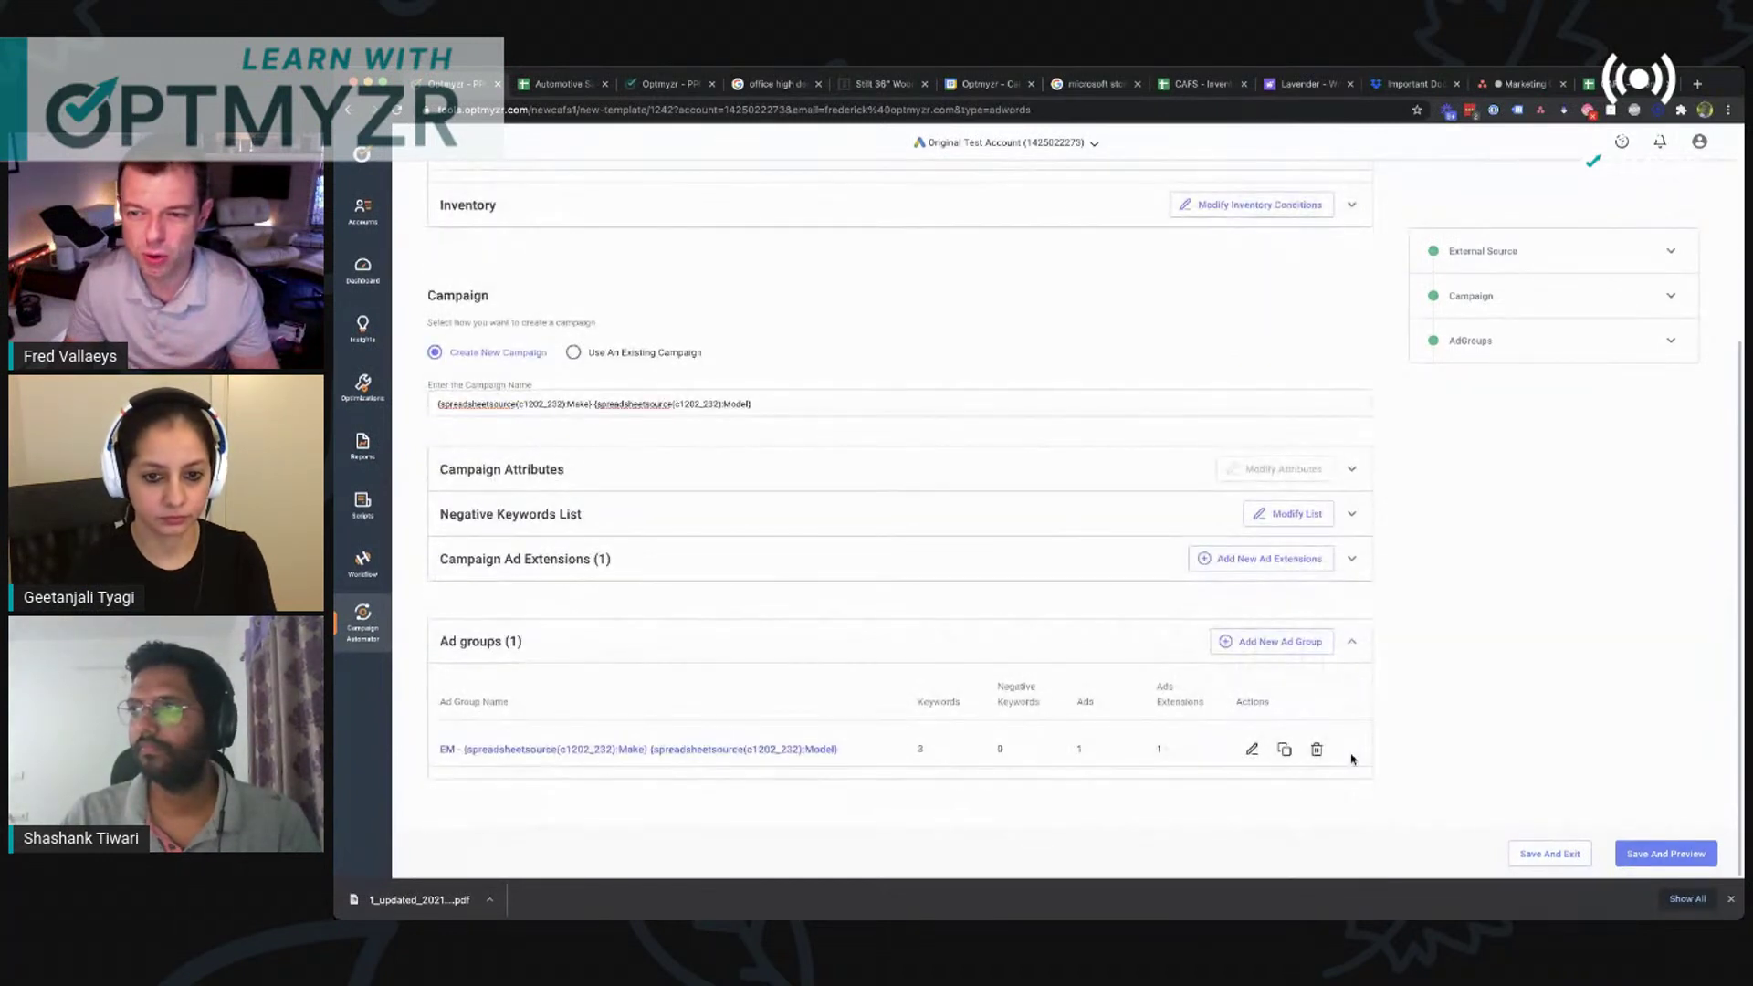
Step: Open the template's EM - Make Model ad group for editing and examine its name and Max CPC fields
click(1251, 750)
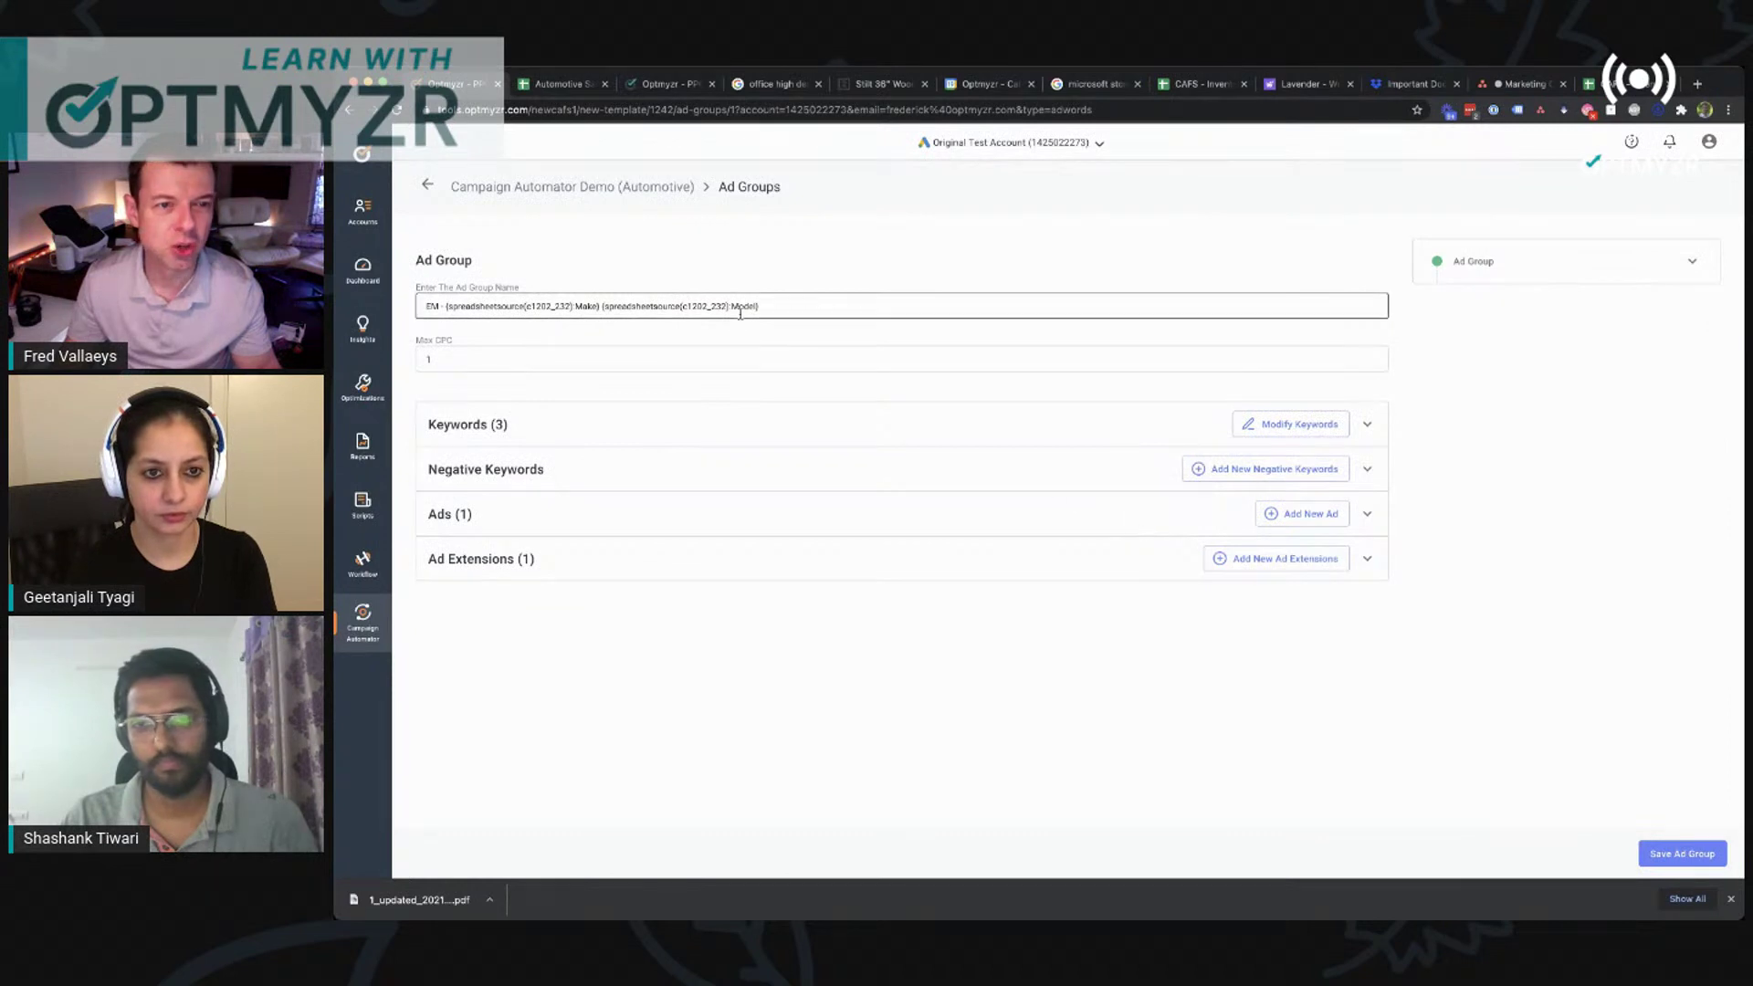
click(770, 303)
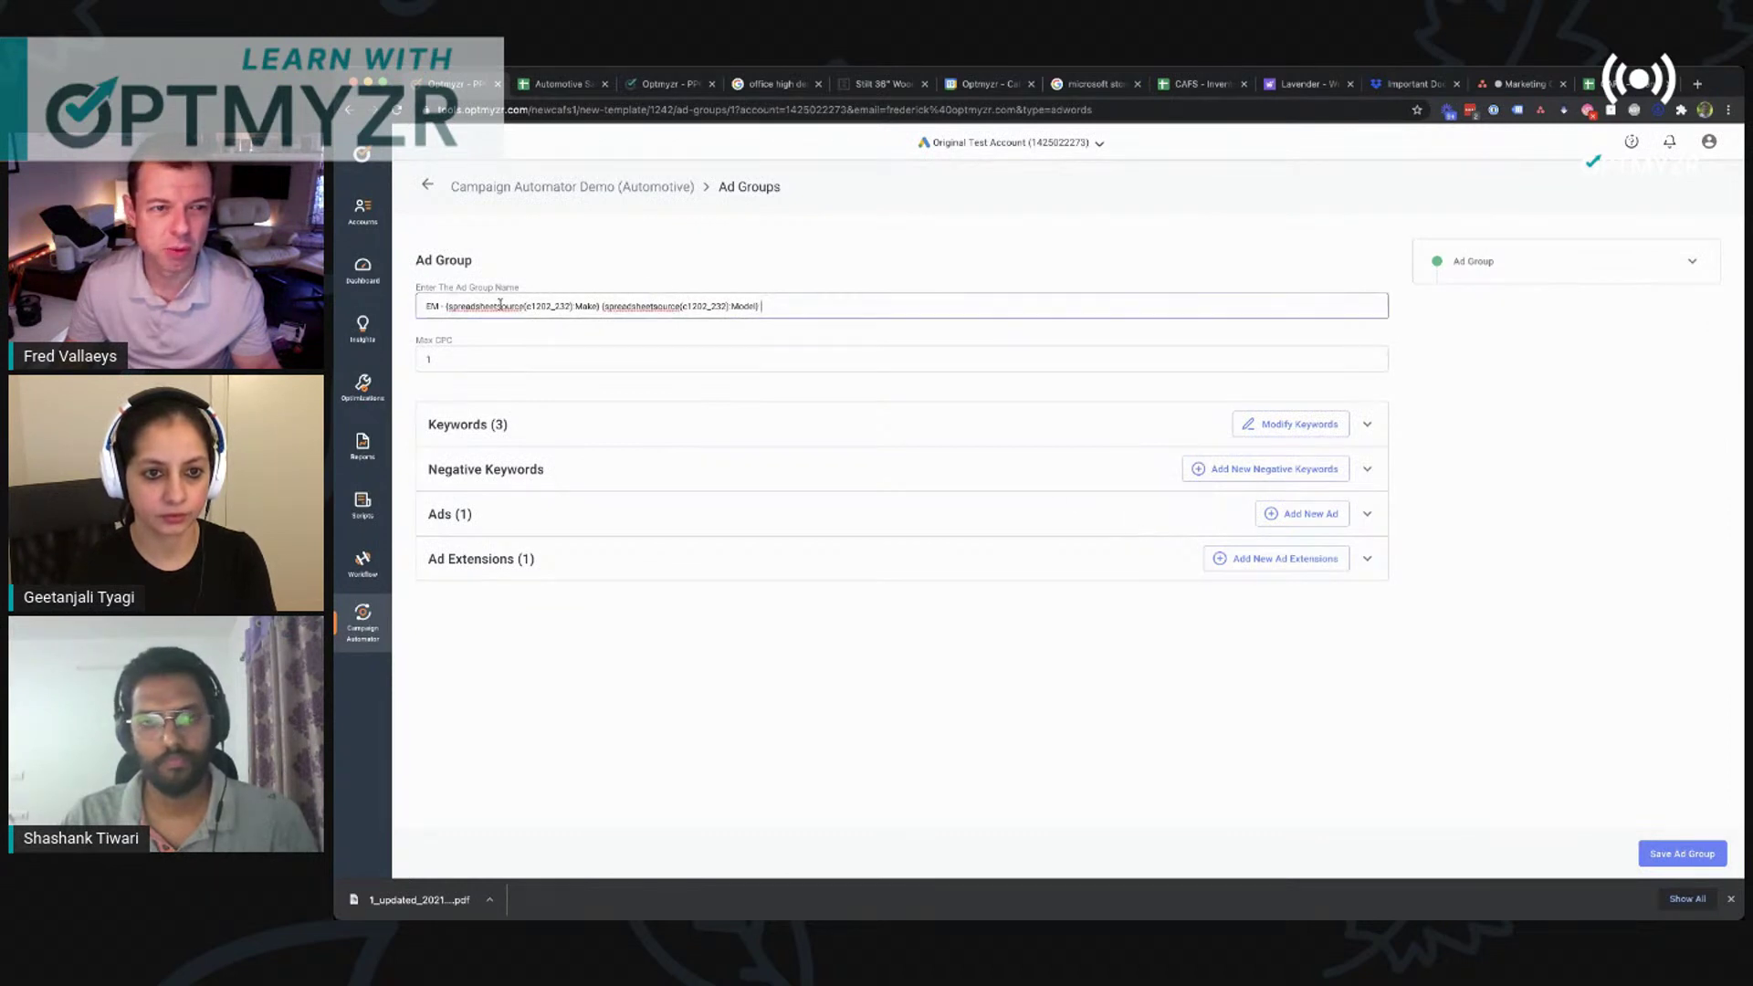
click(692, 356)
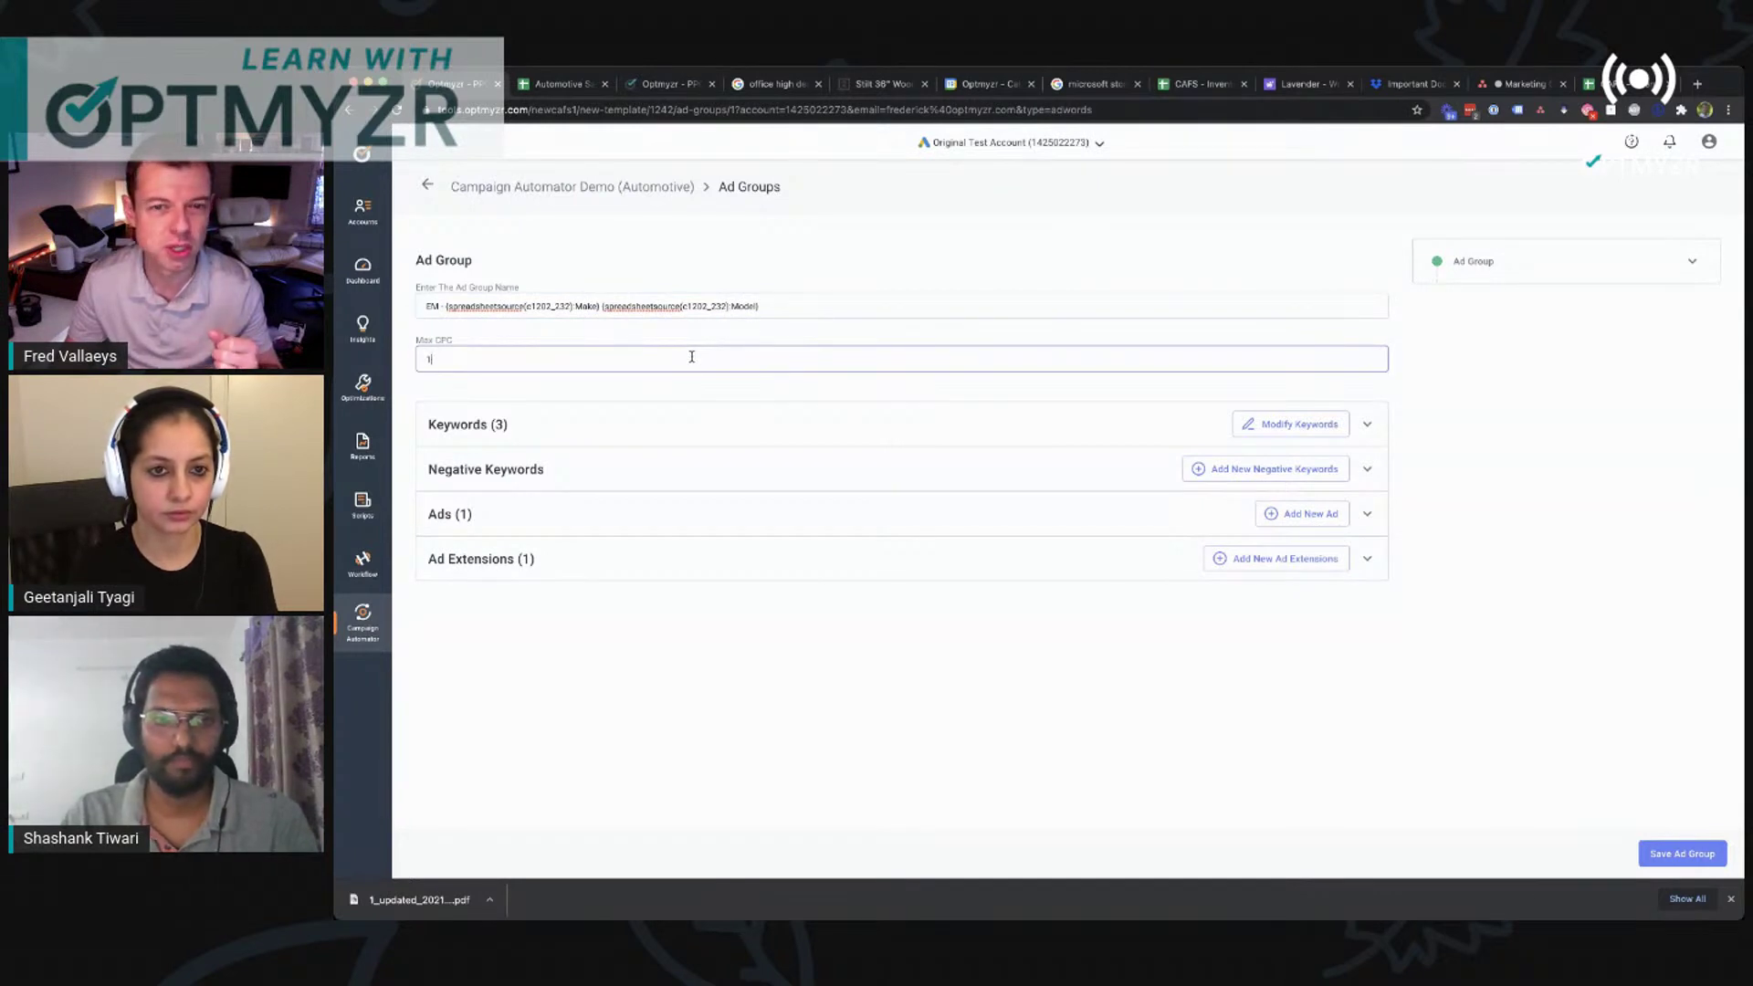
Step: Open the ad group's keyword list for editing and delete the 2015 Mazda Miata keyword
click(1369, 427)
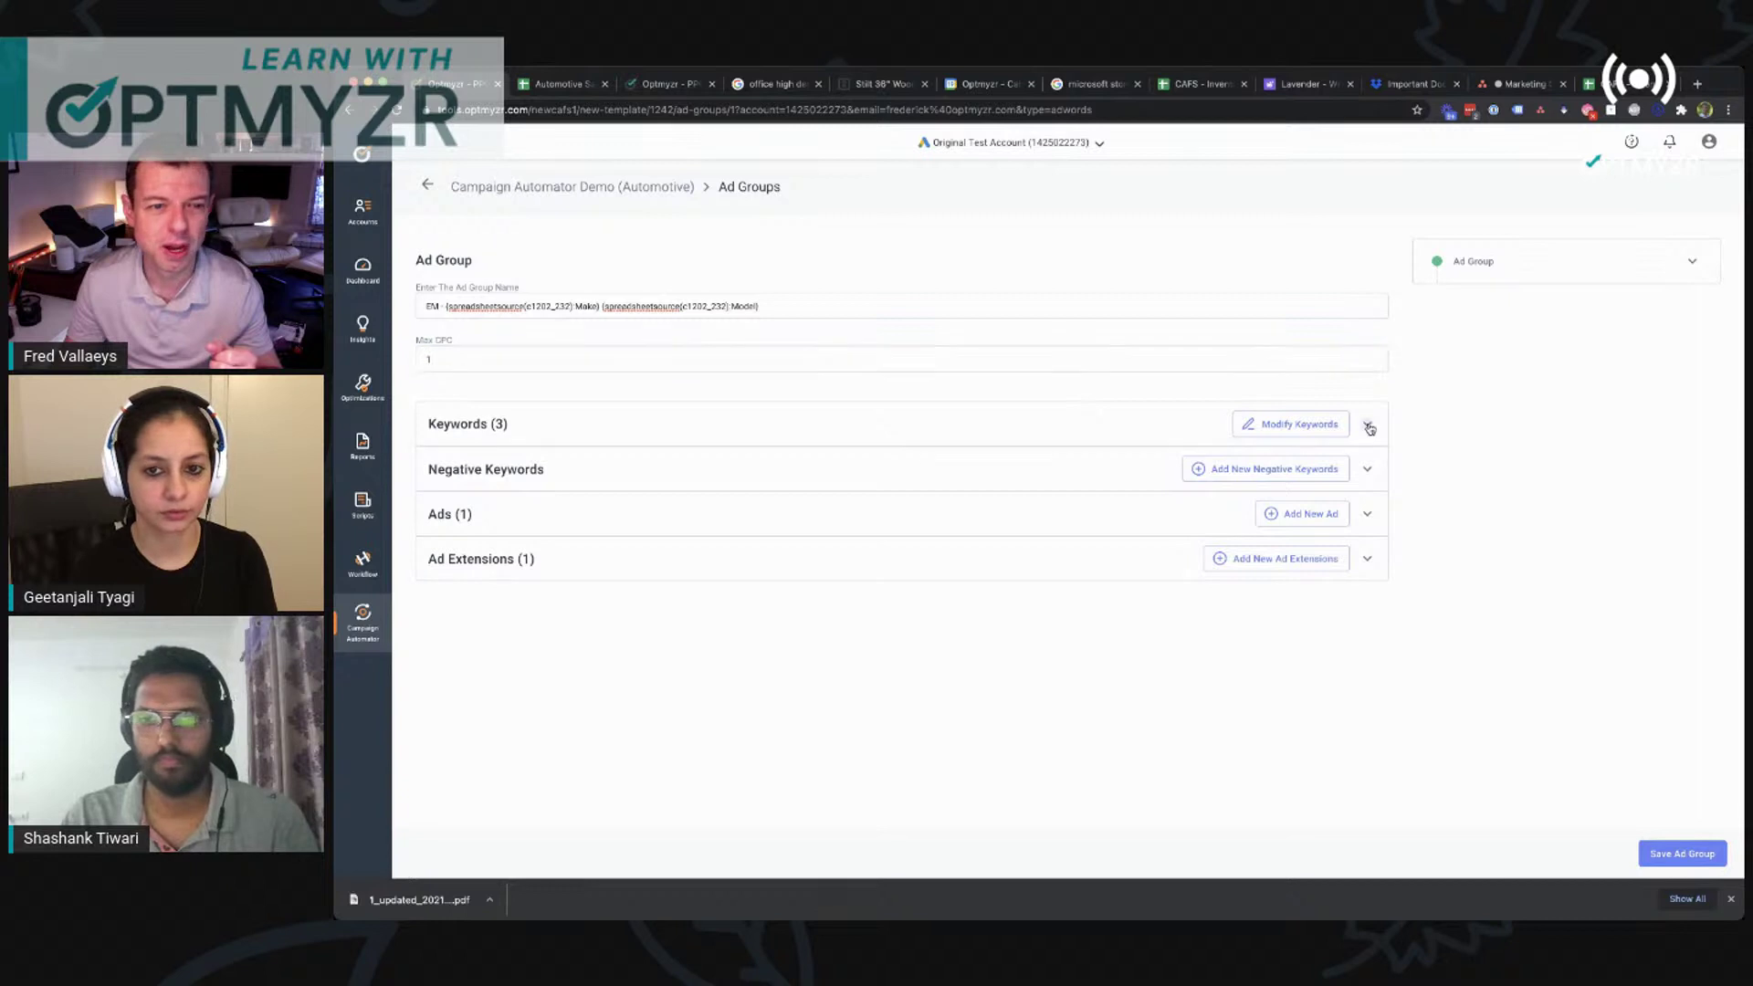
click(1304, 425)
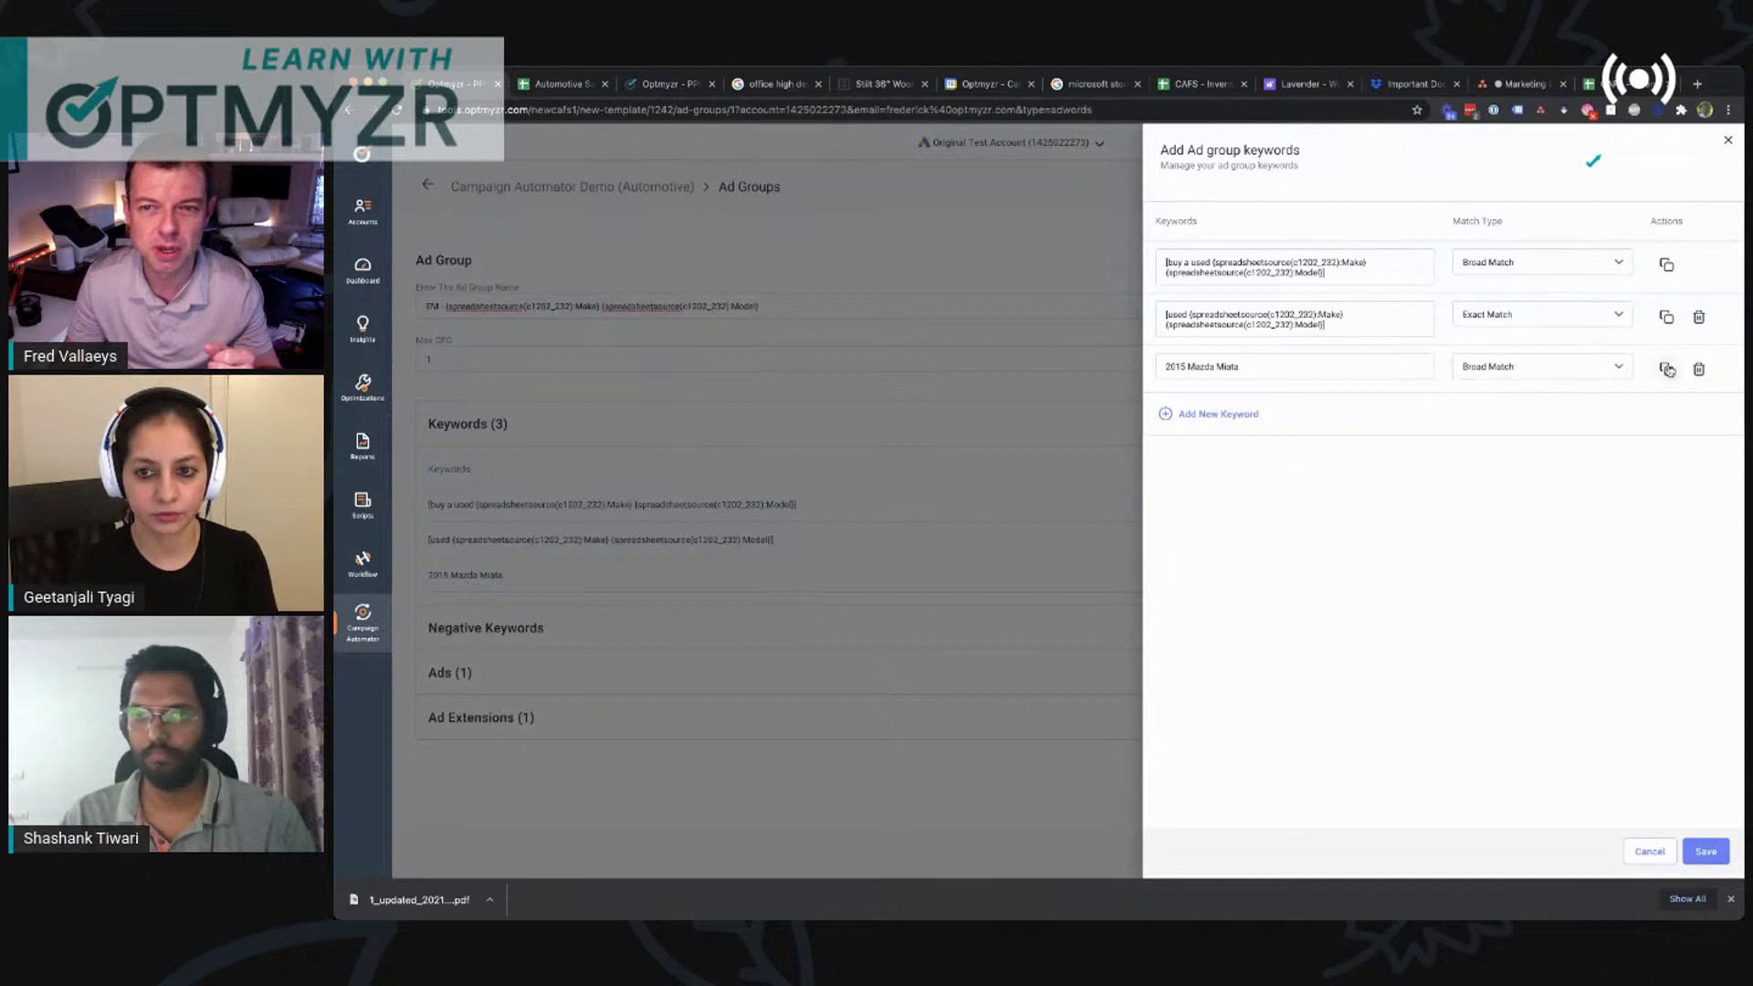
click(1276, 365)
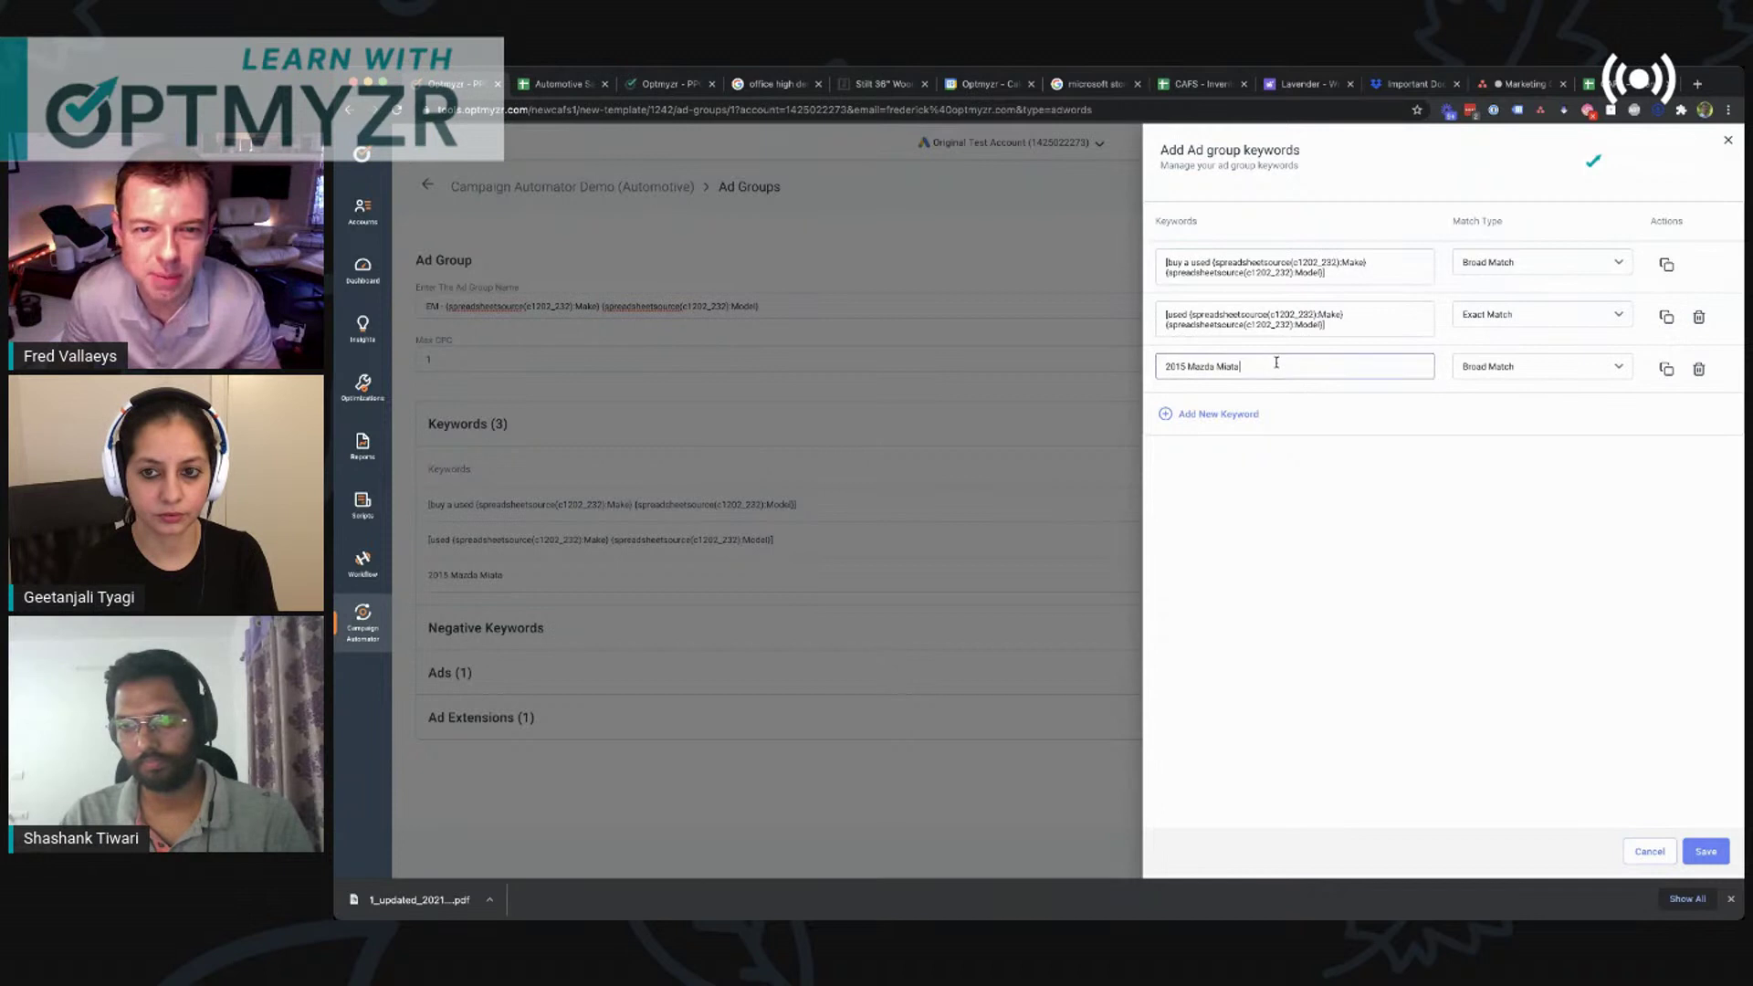
click(1700, 370)
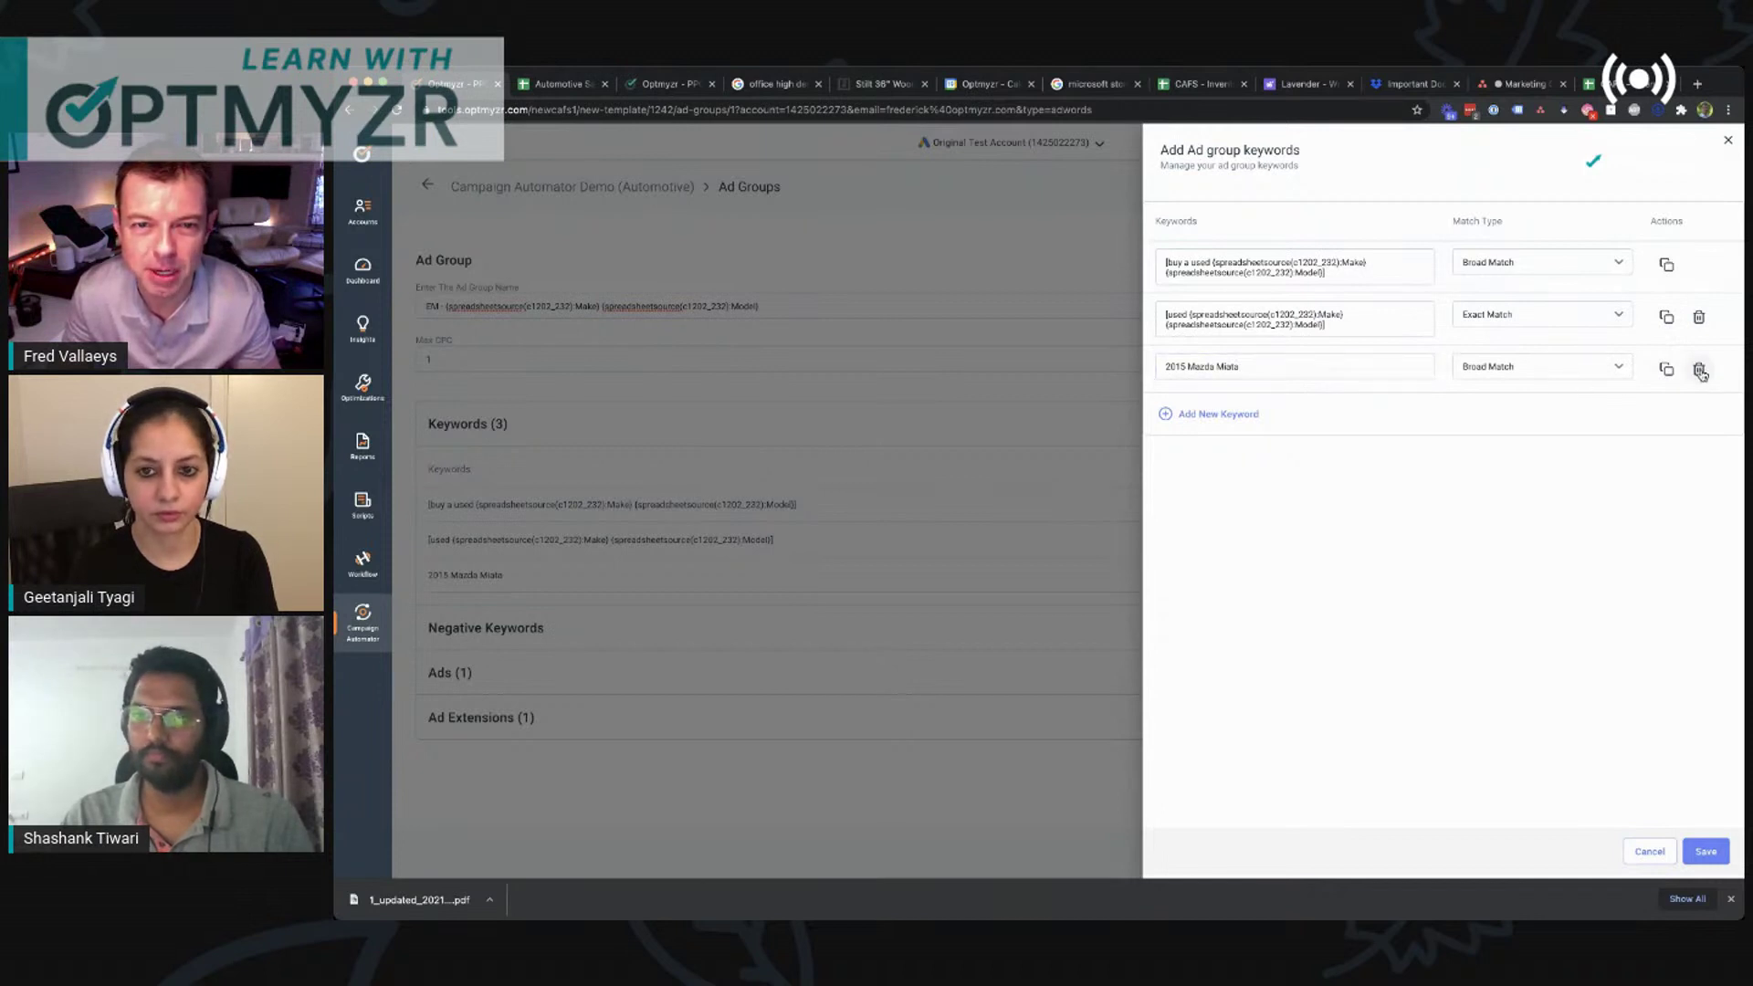
Step: Duplicate the exact match "used" make and model keyword and set the copy's match type to Phrase Match
click(1666, 318)
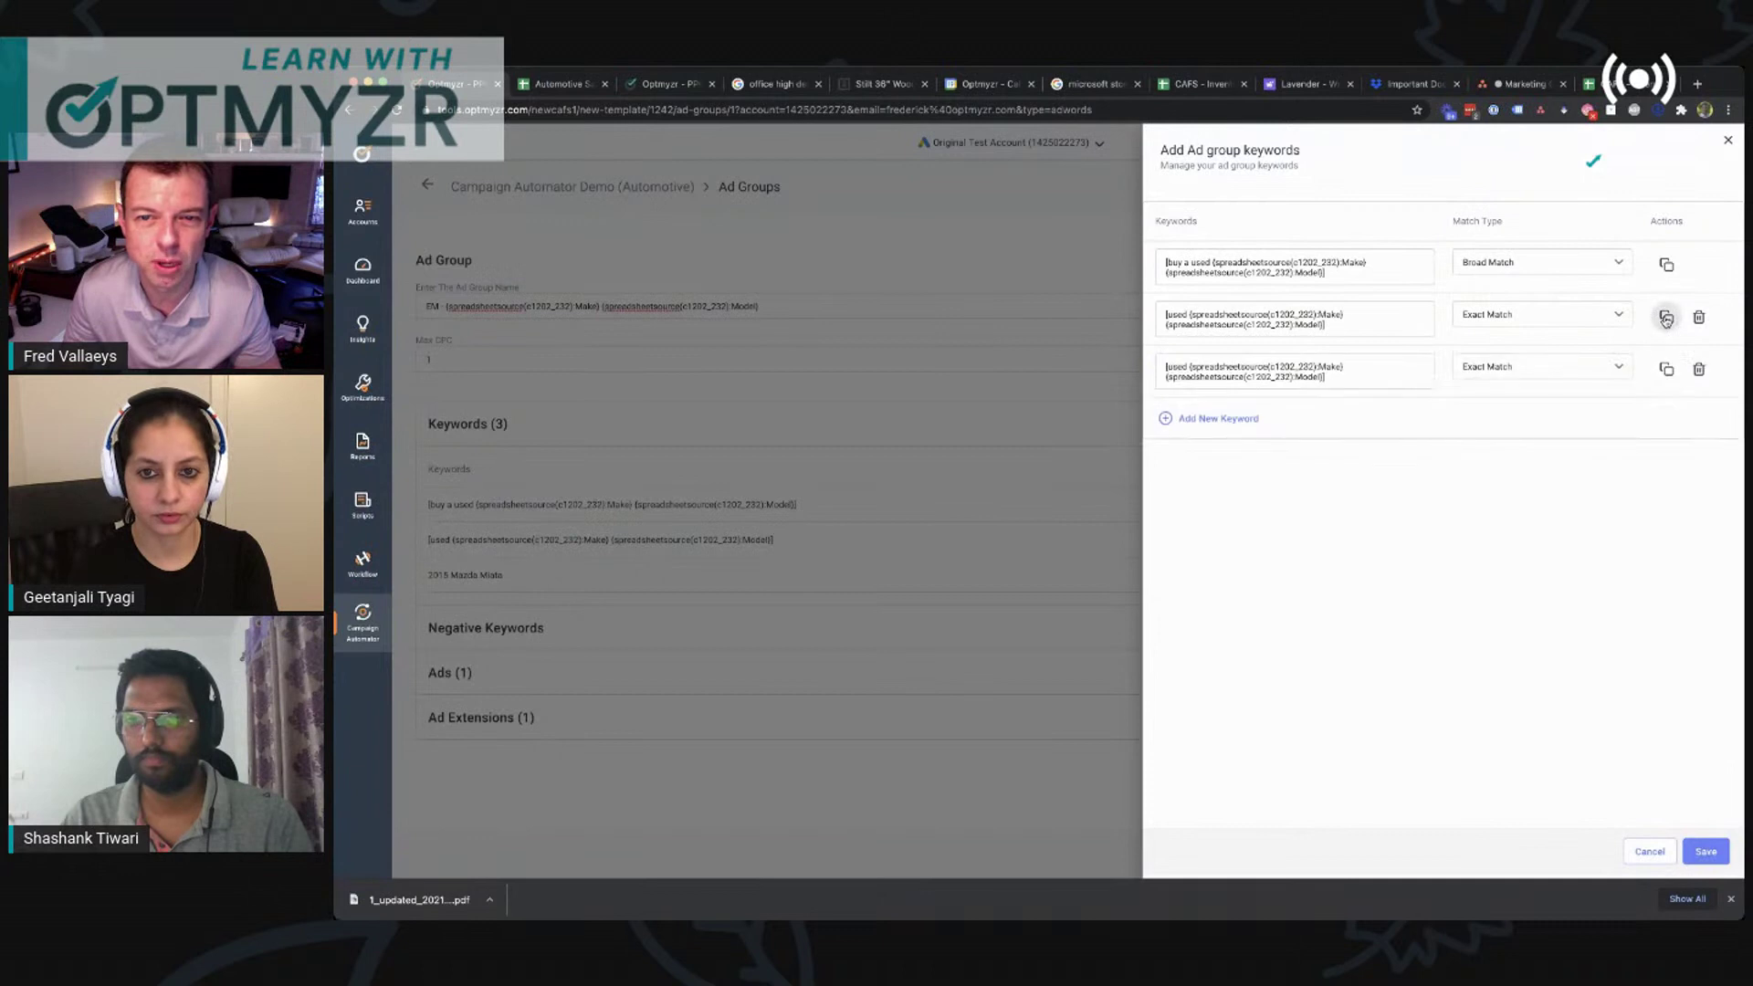
click(1548, 372)
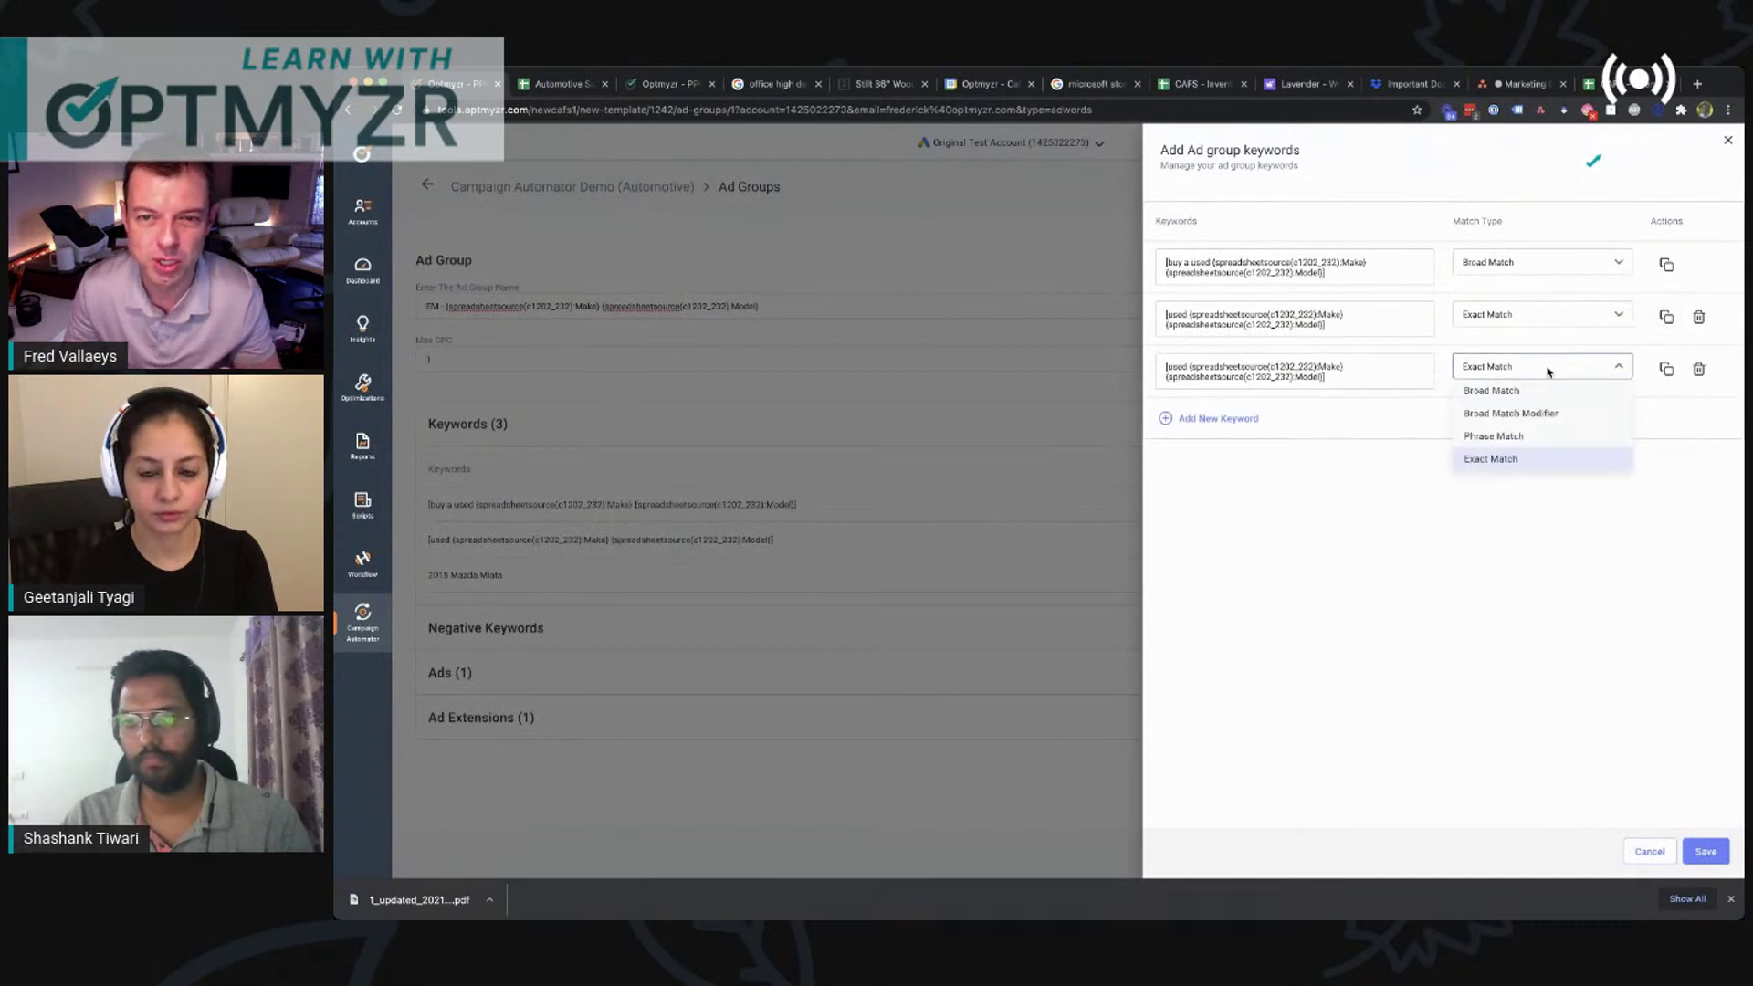
click(1542, 437)
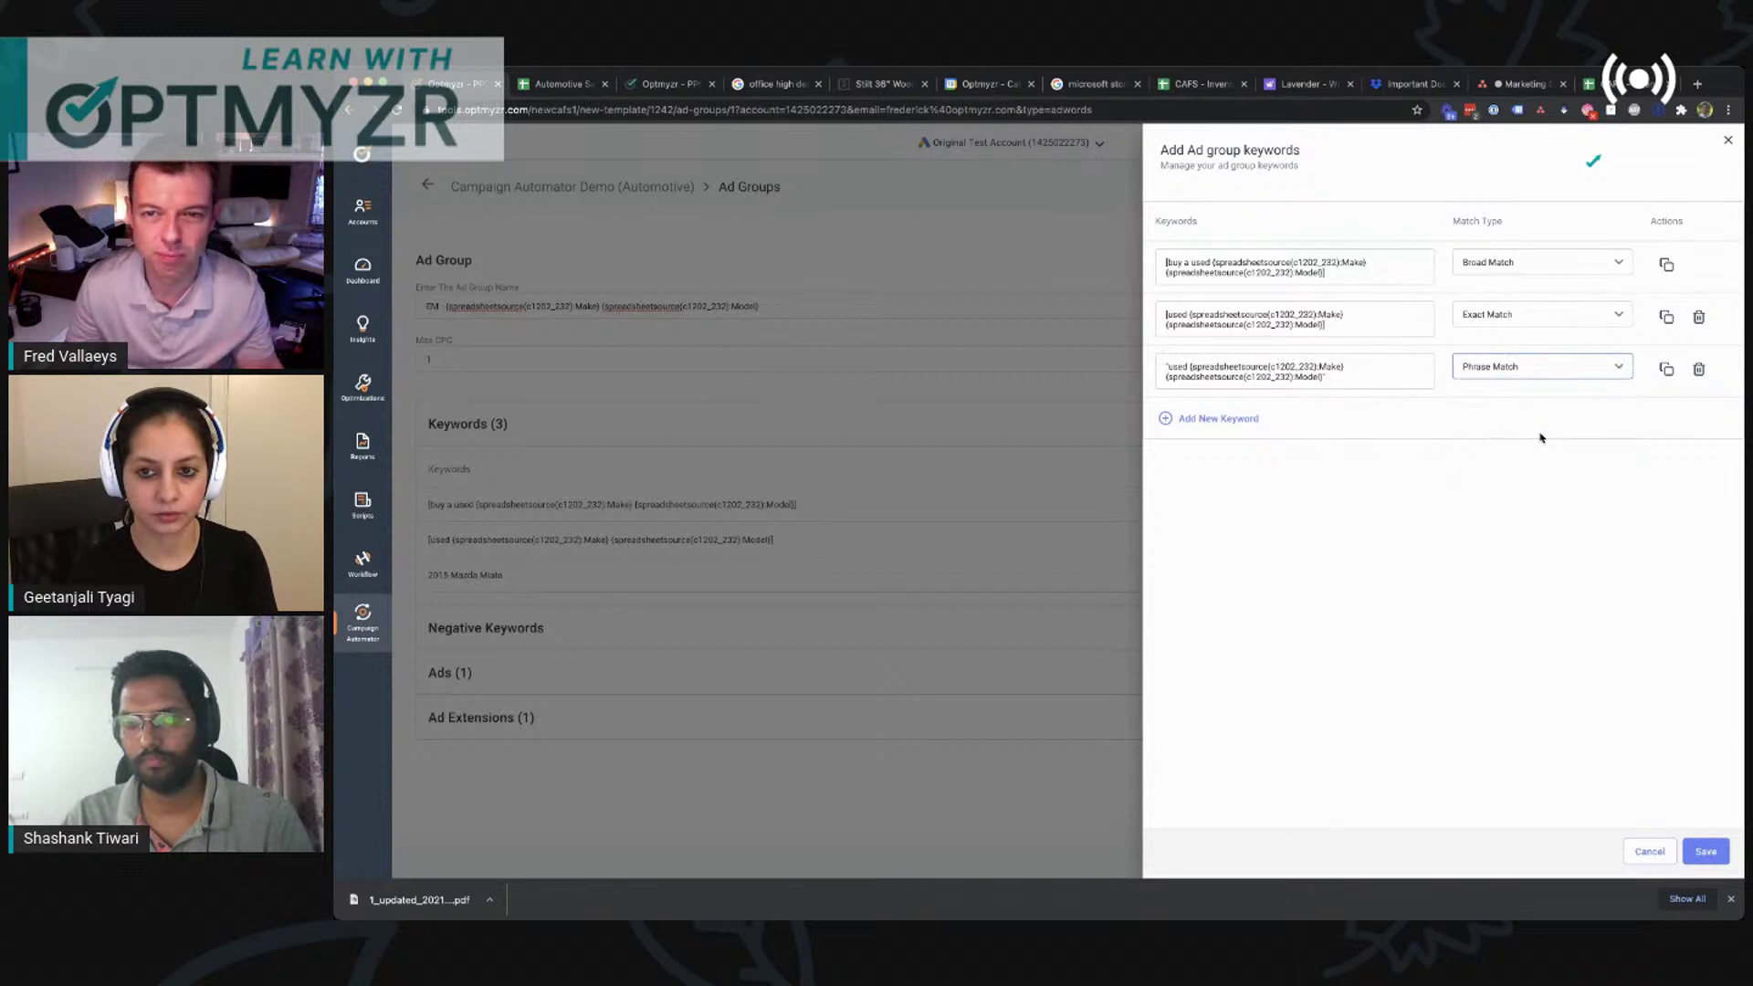
Step: Duplicate the phrase match keyword and reword the copy by removing "used" and the quotes and adding "for sale" after the model
click(1667, 369)
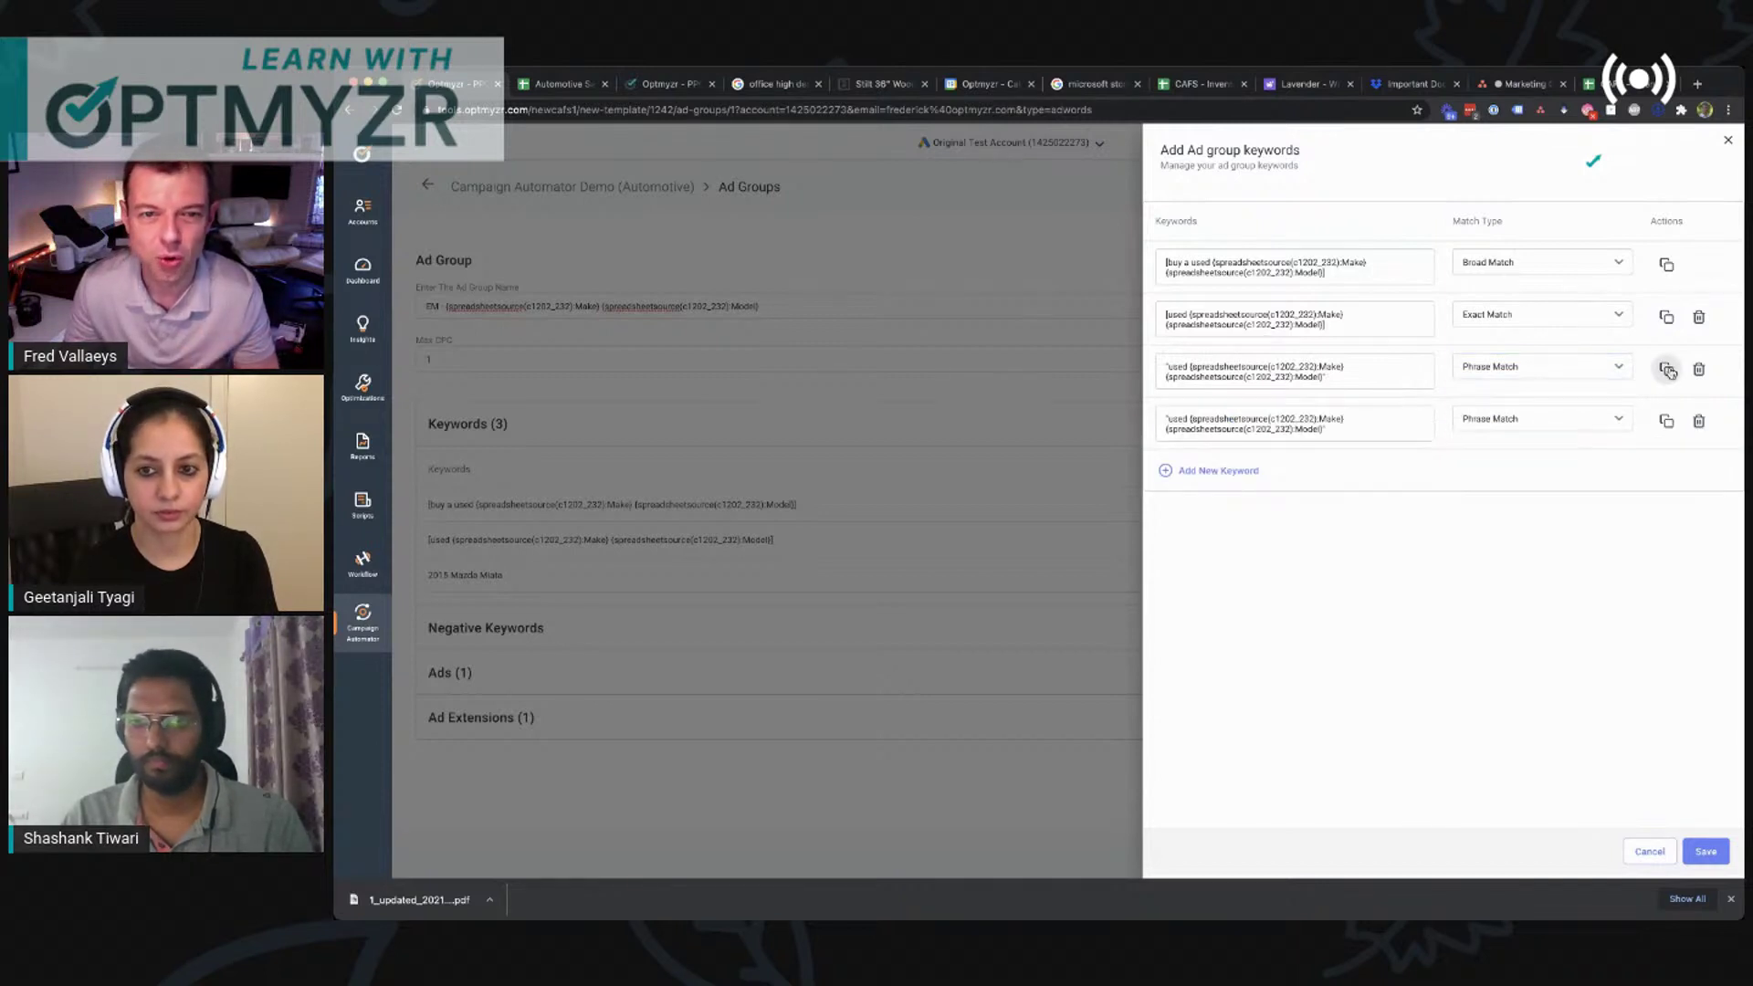
double_click(1178, 419)
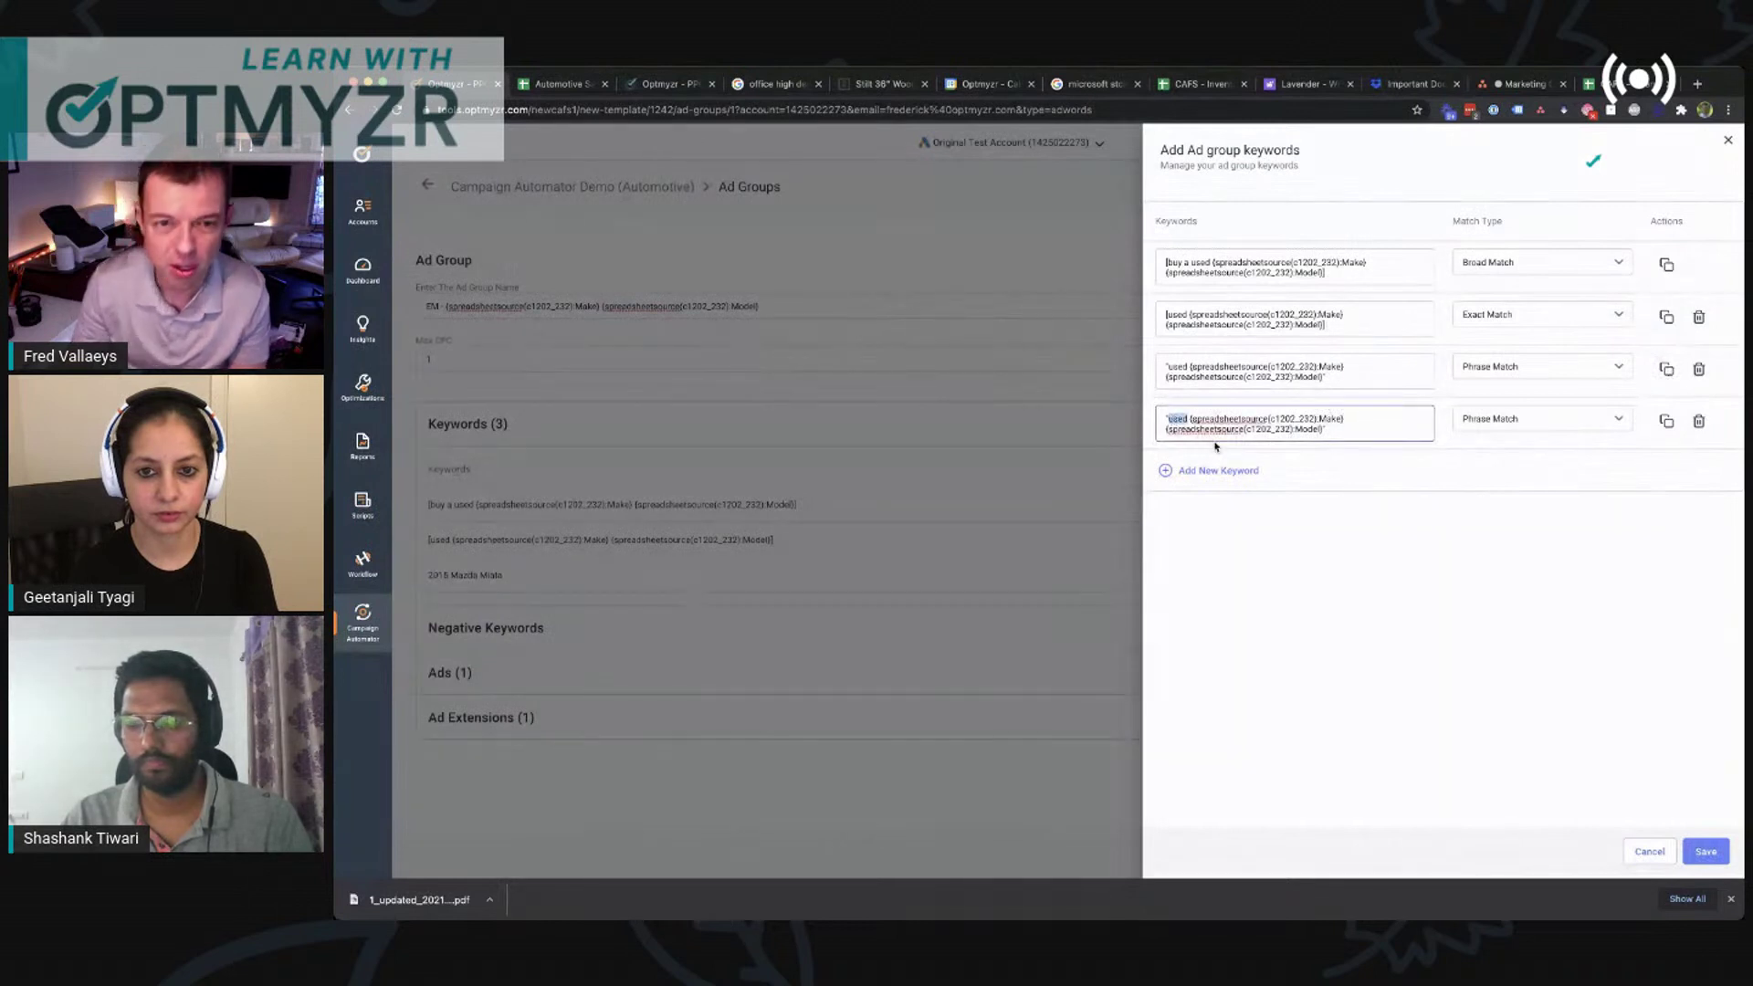
key(BackSpace)
key(Delete)
key(BackSpace)
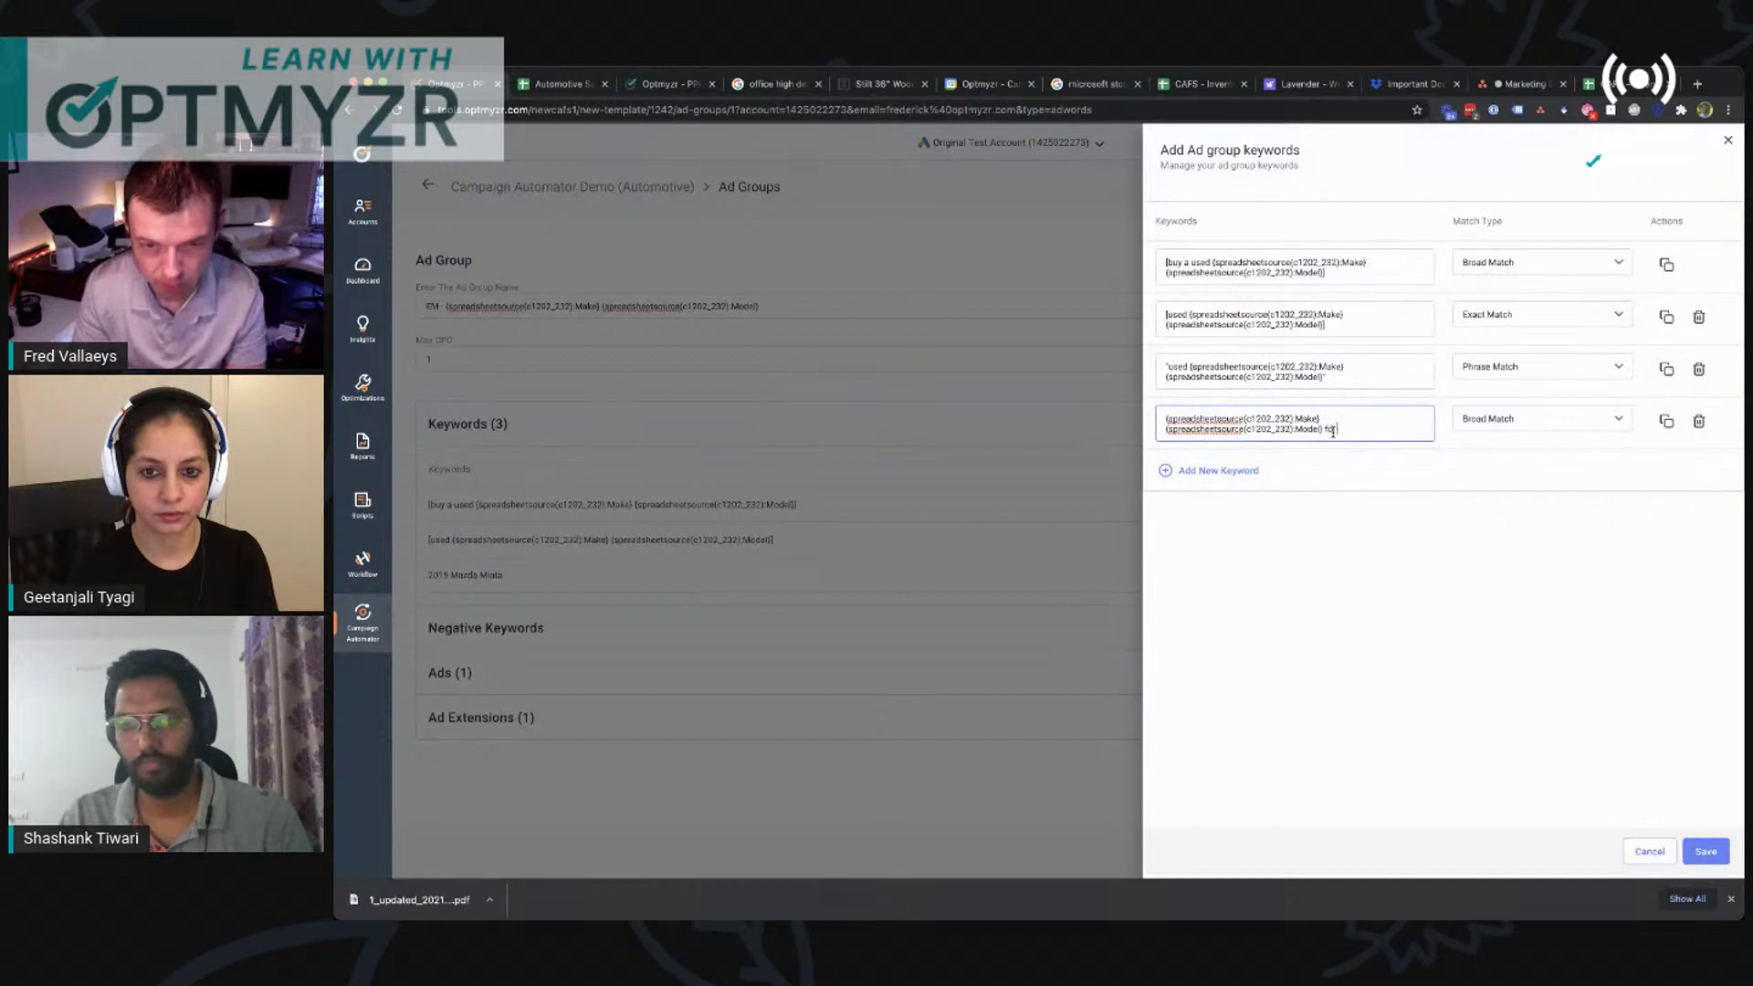
text(r sale)
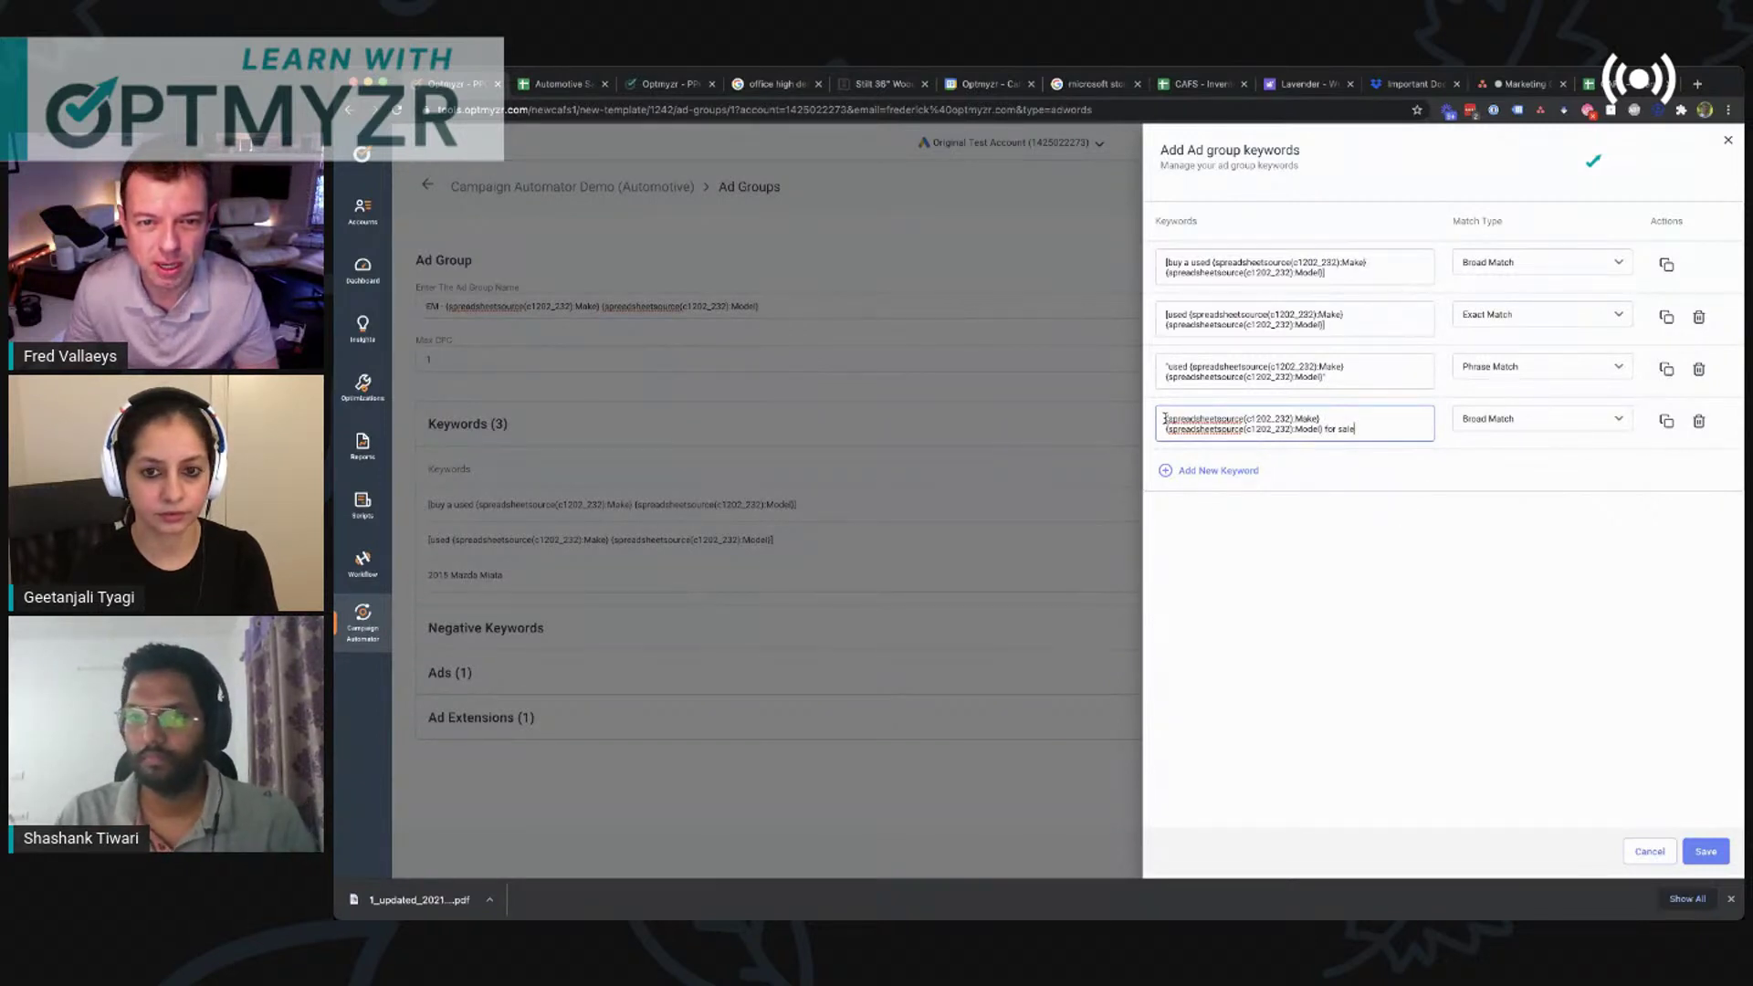
Step: Set the "for sale" keyword's match type to Phrase Match and save the ad group keywords
click(1168, 366)
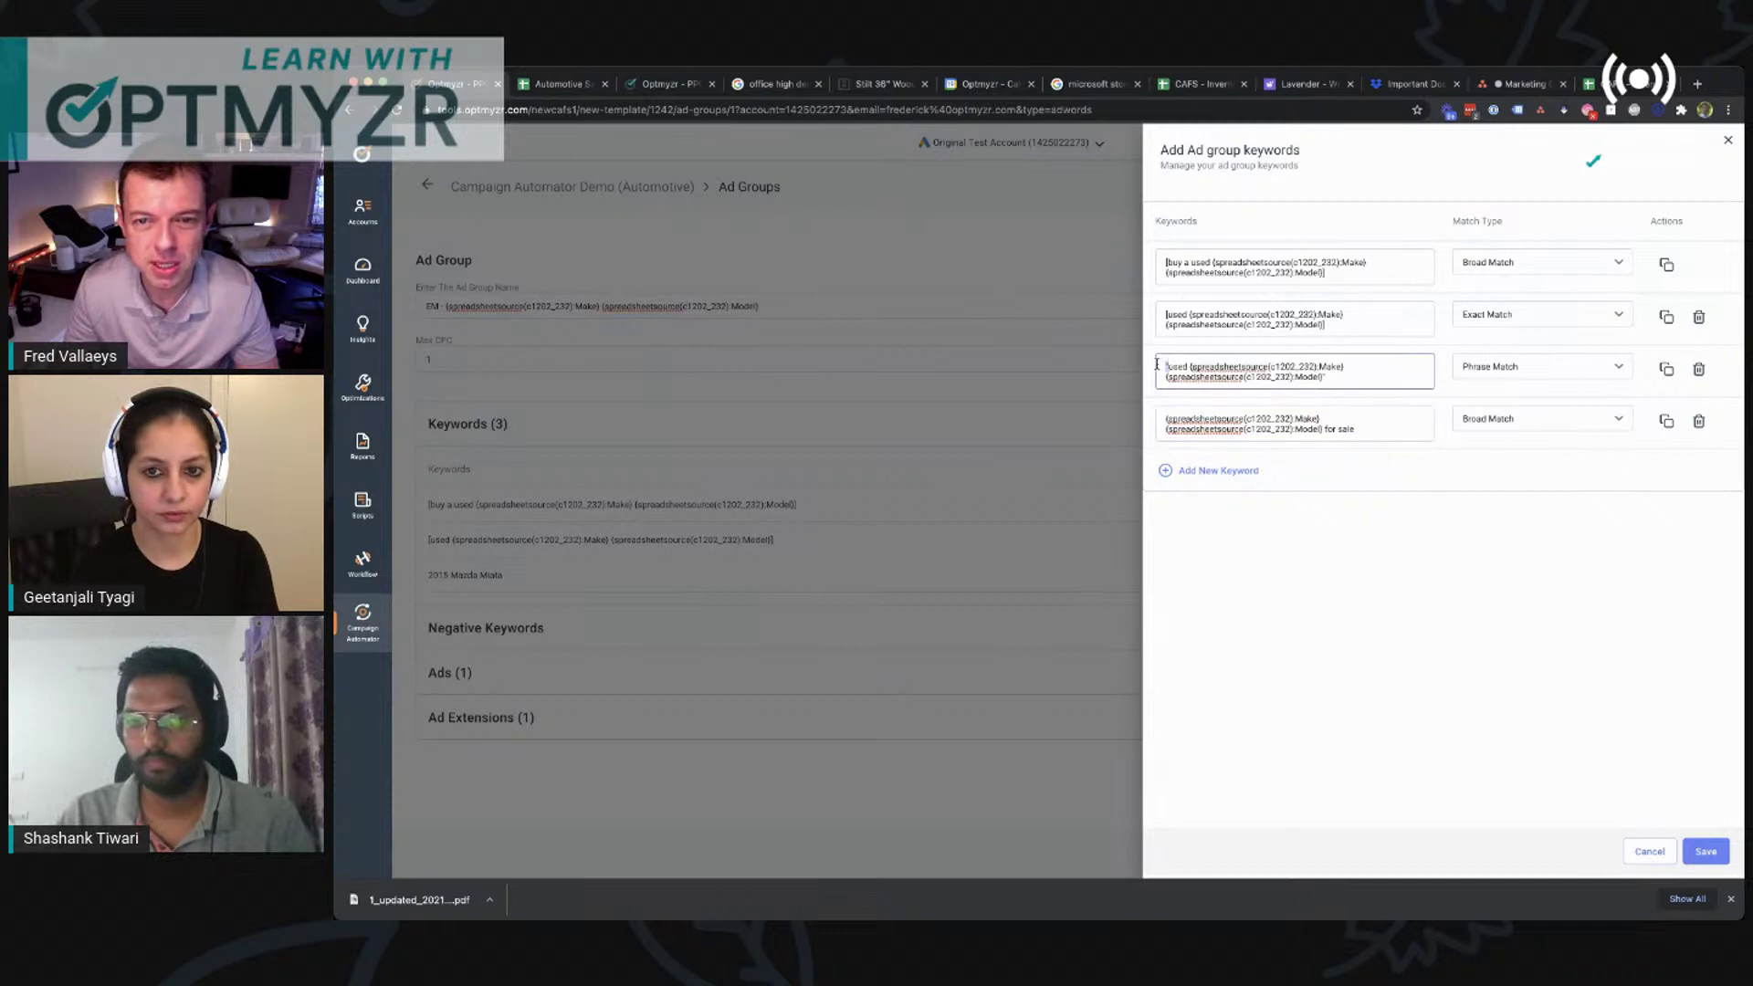
click(1538, 422)
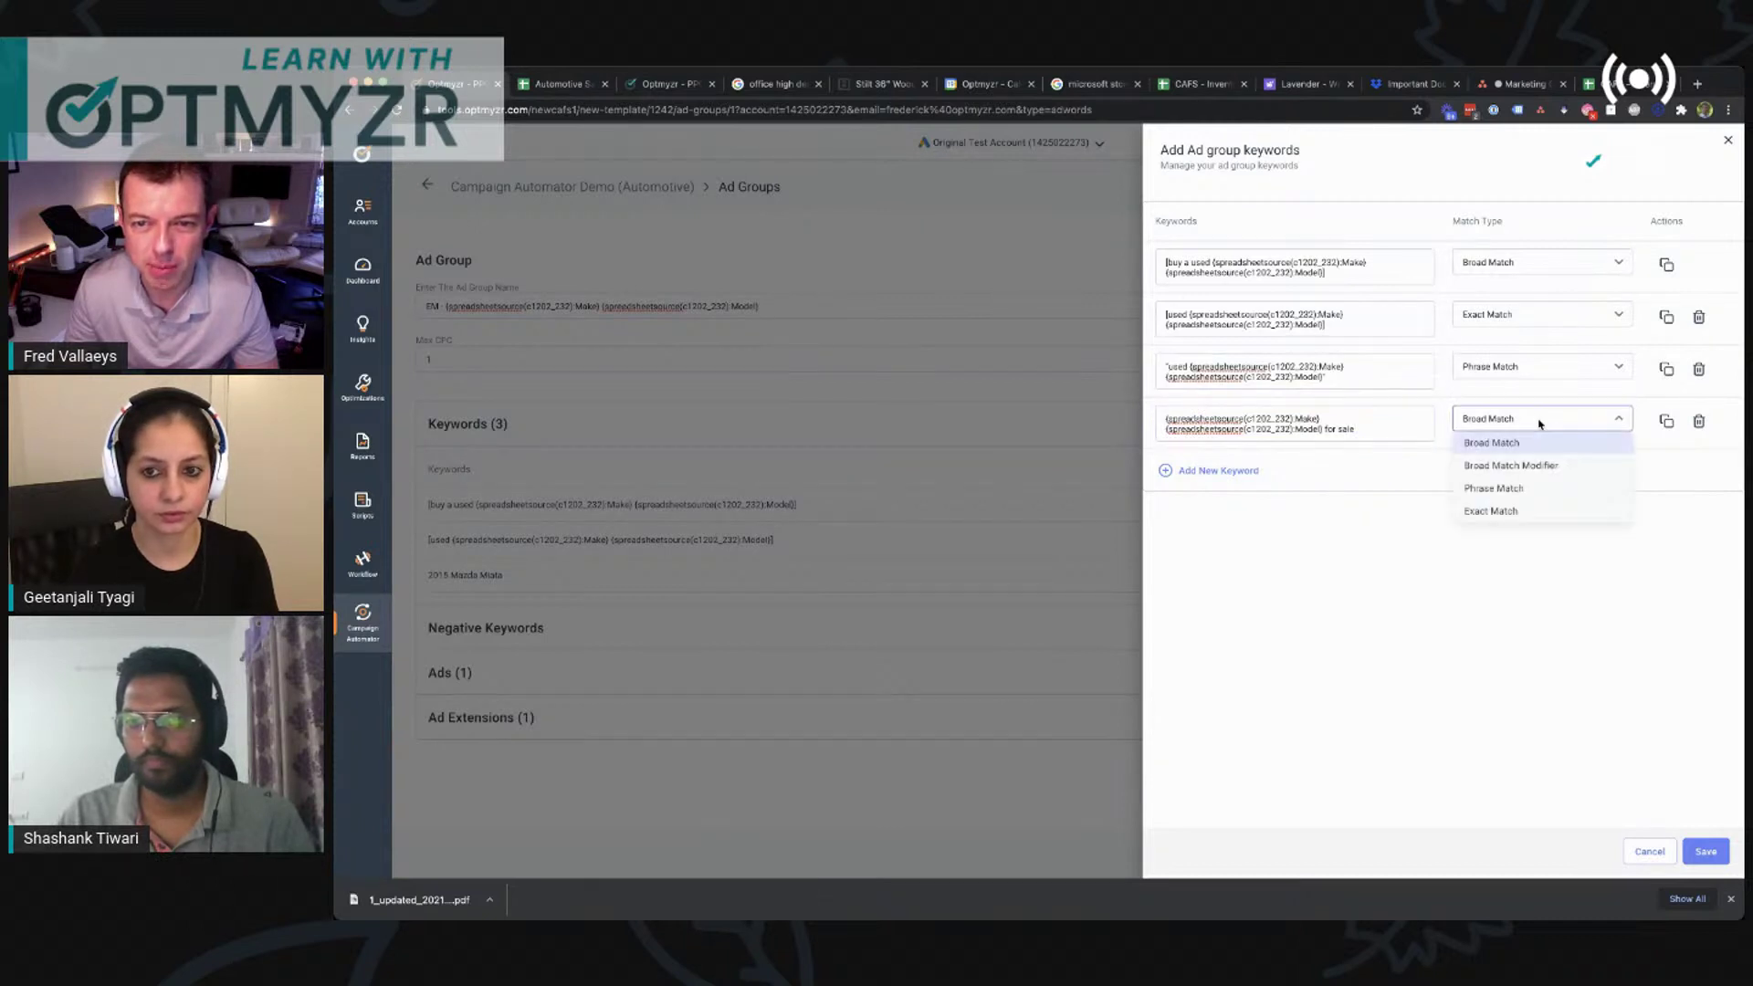
click(1523, 488)
click(1312, 430)
key(Tab)
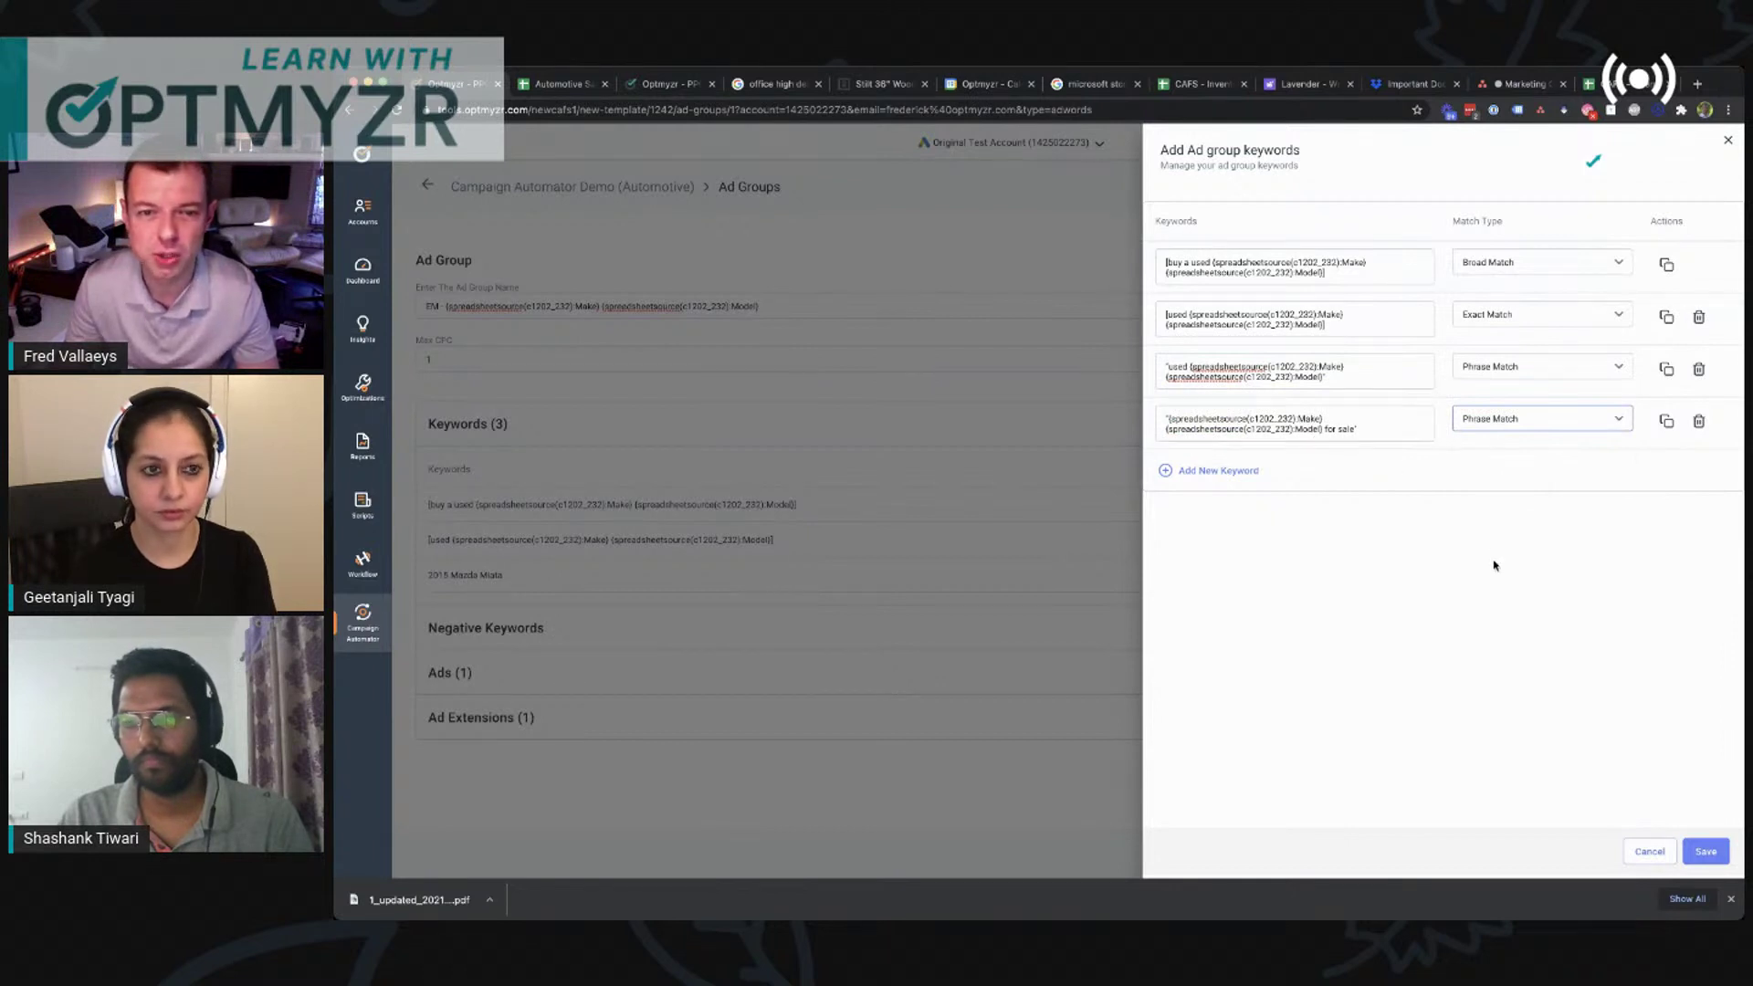
click(1706, 852)
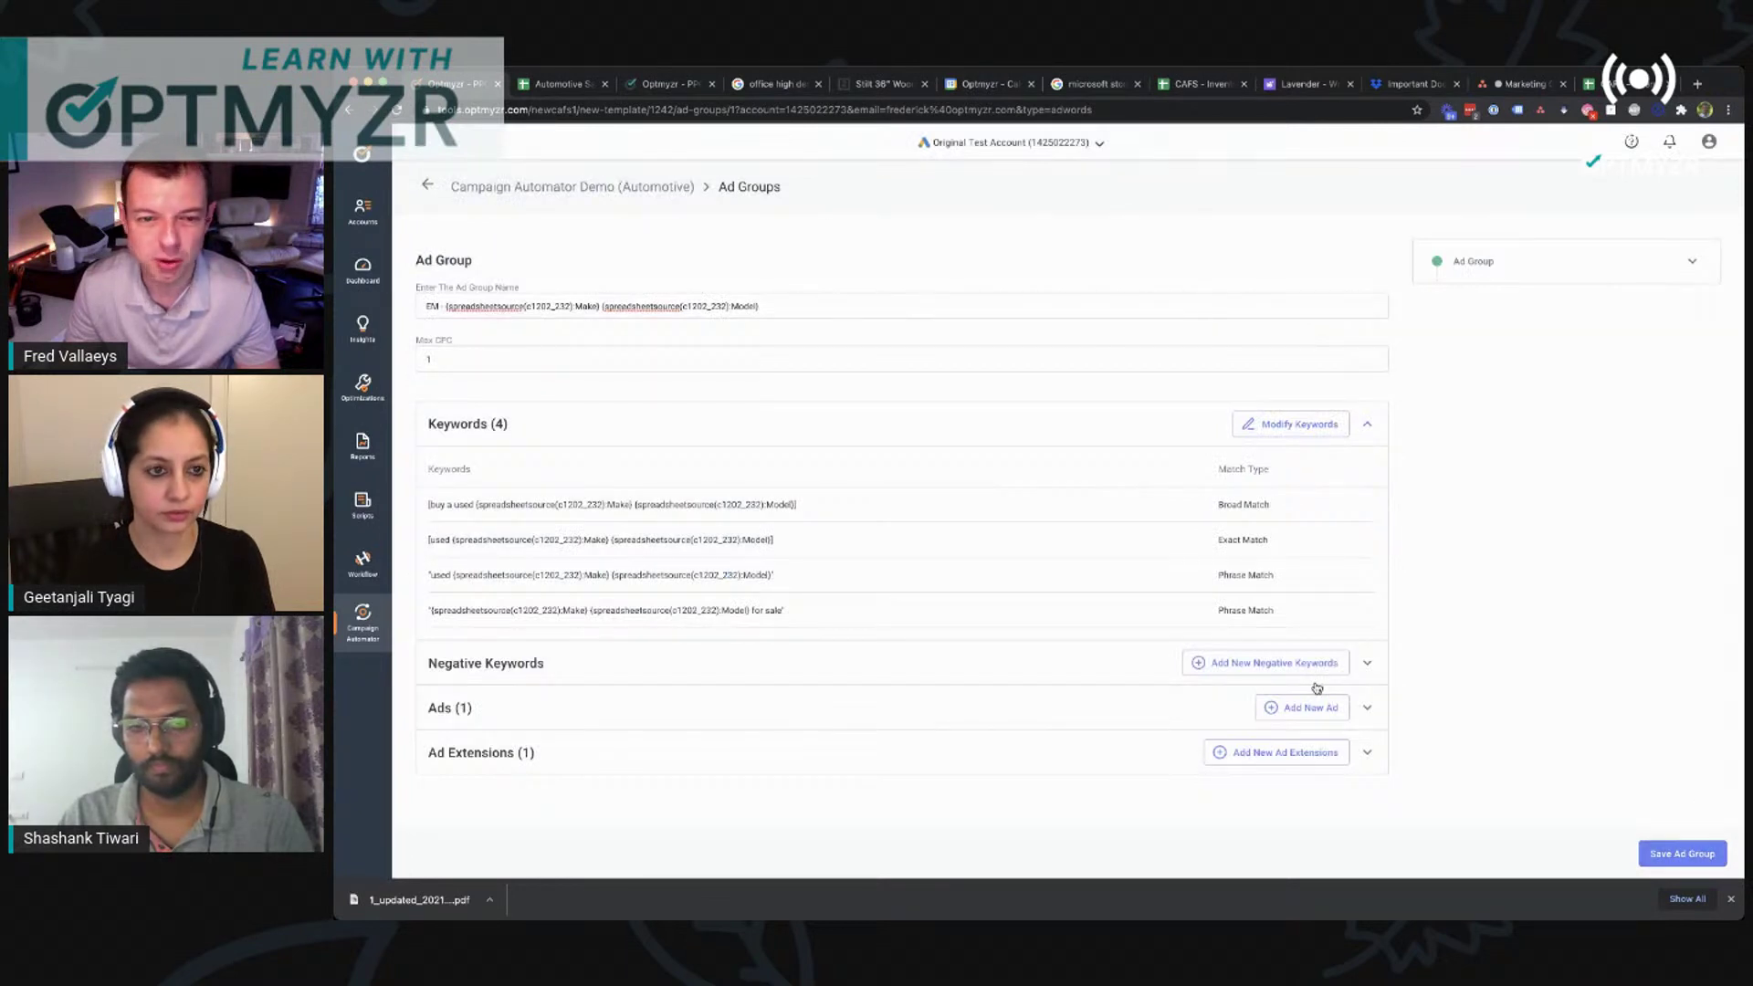
Step: Expand the Negative Keywords and Ads sections, open the existing text ad for editing, and examine the model placeholder in Headline 1
click(1368, 667)
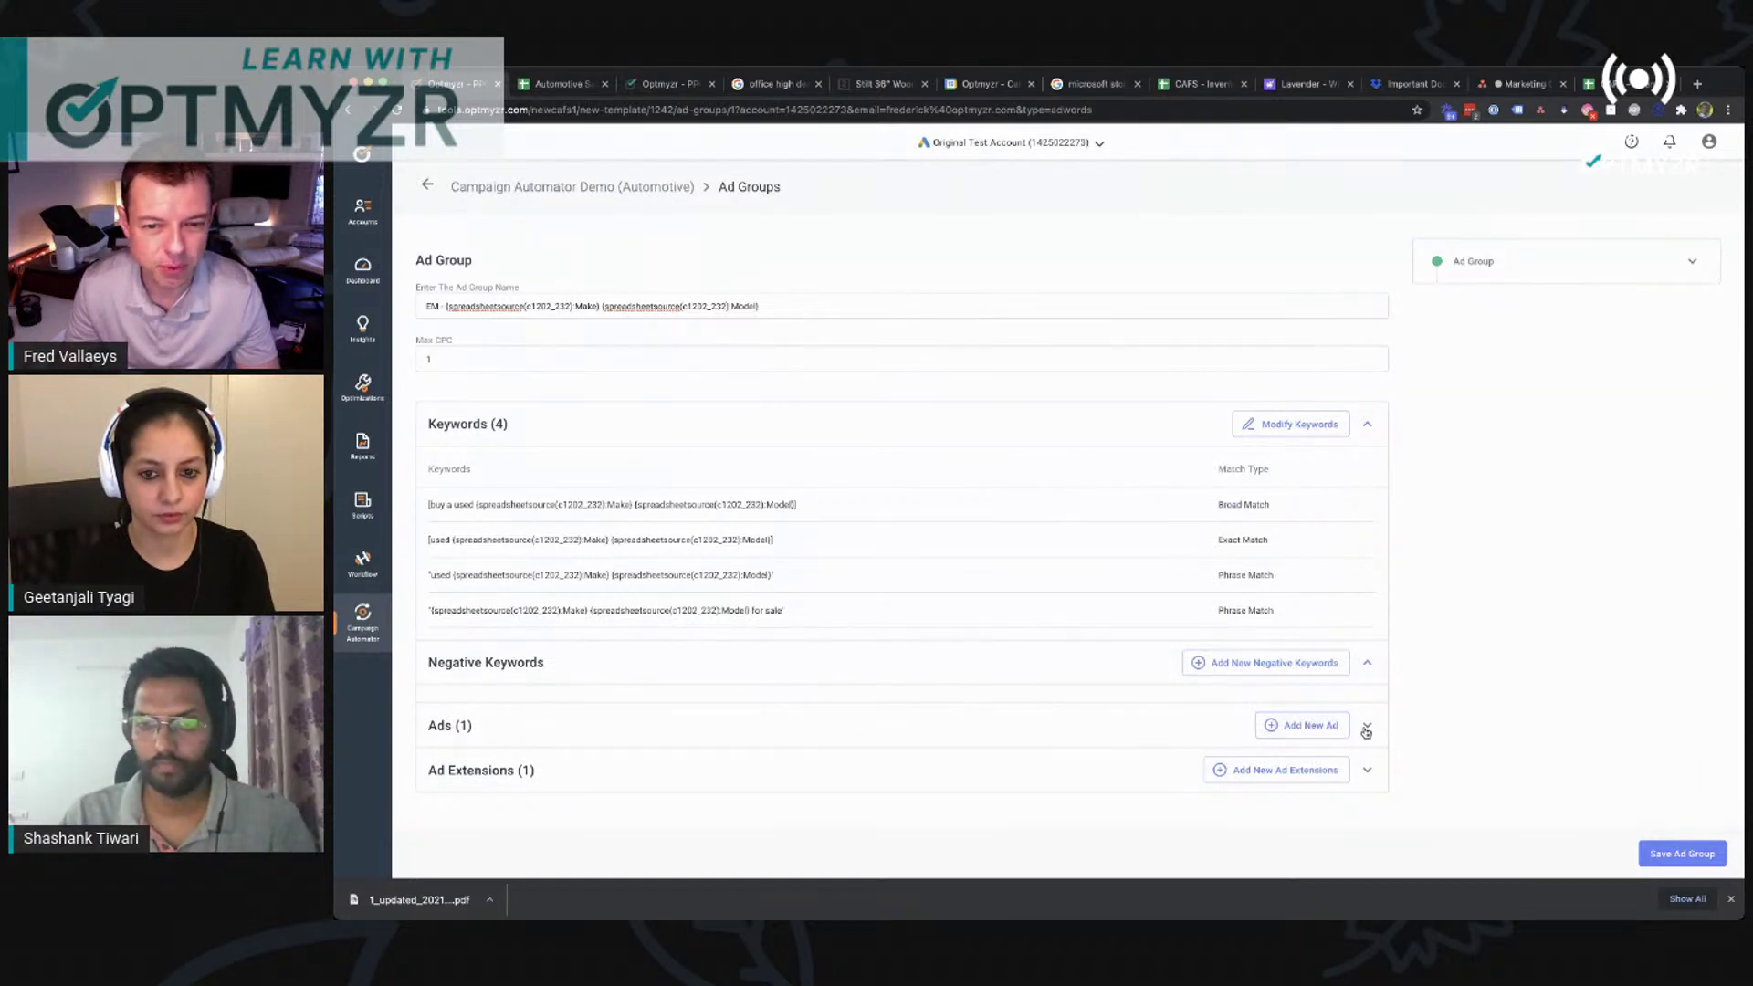
click(1366, 730)
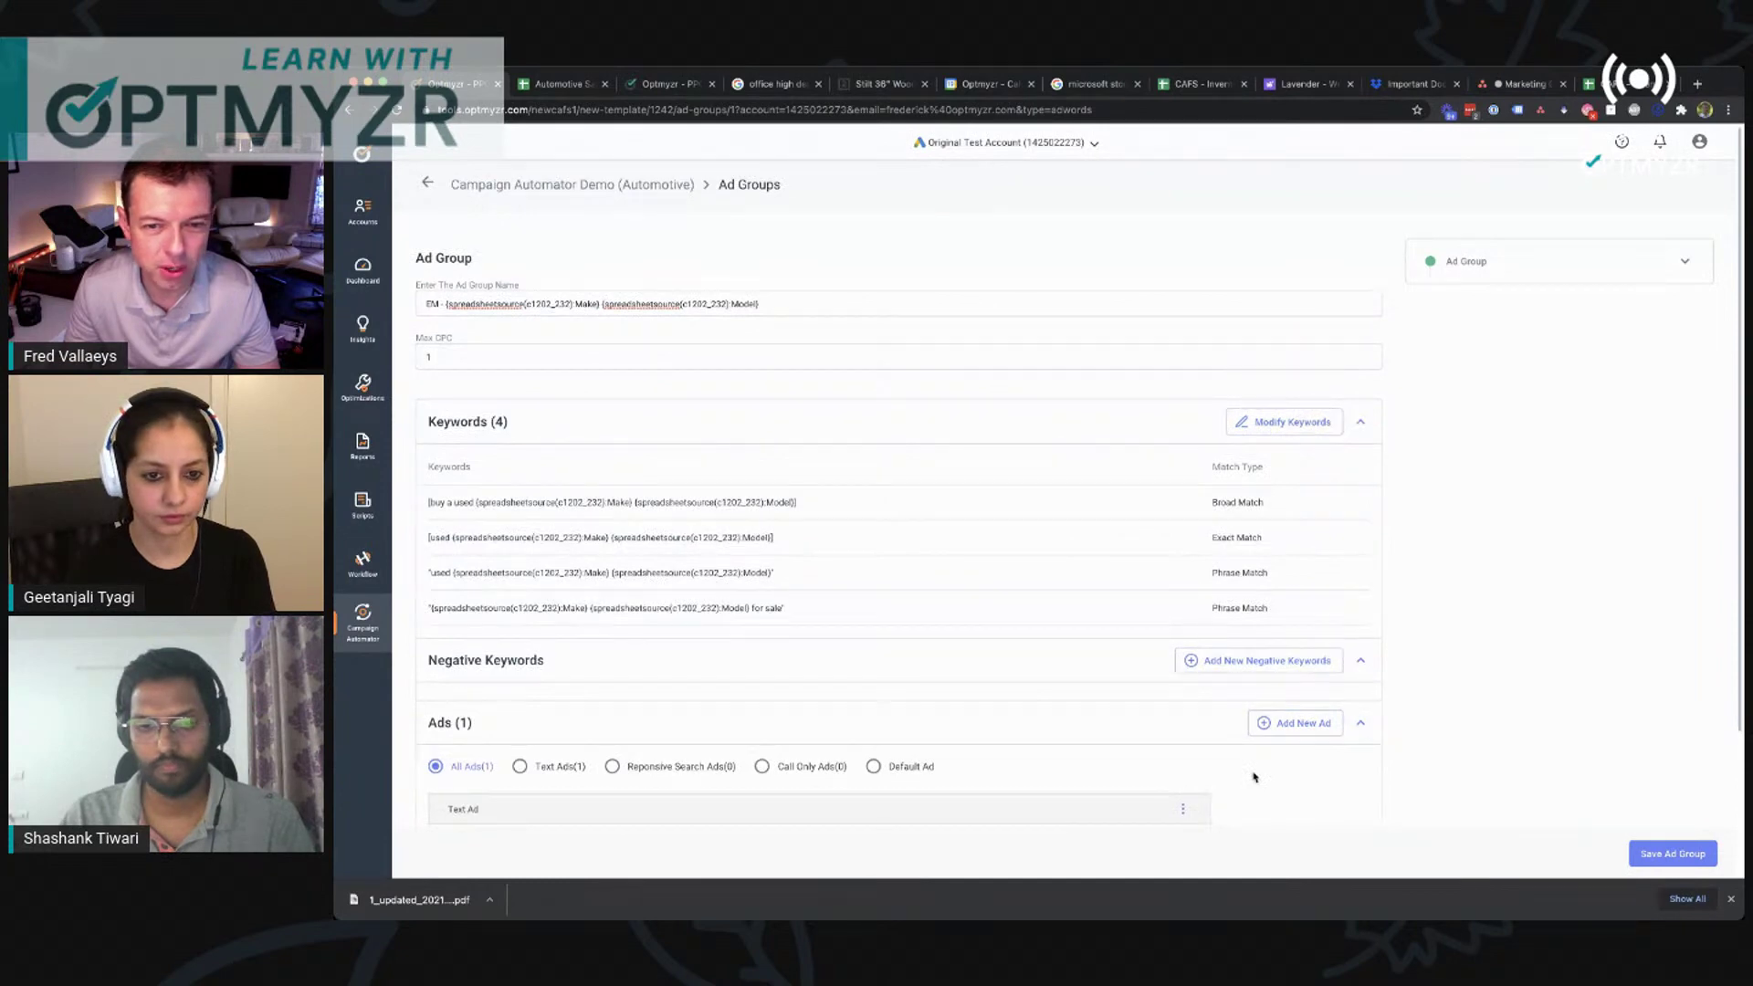
scroll(1254, 777, down, 2)
click(1183, 630)
click(1219, 631)
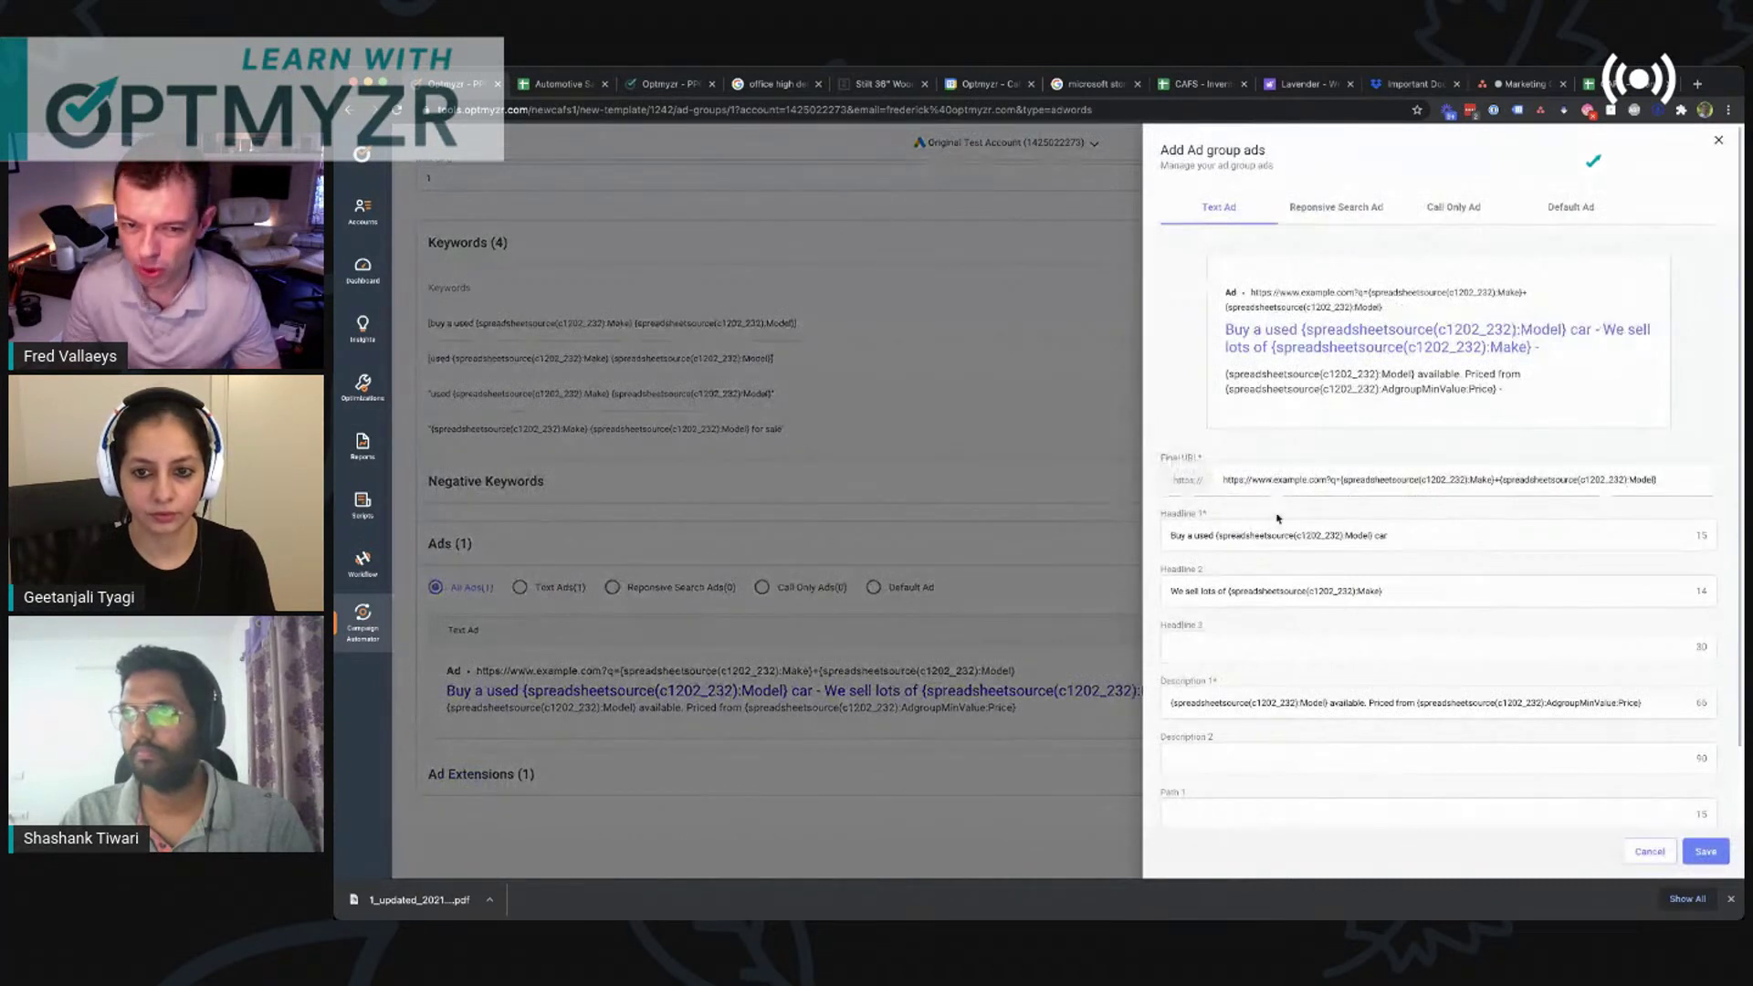
drag(1216, 536, 1374, 535)
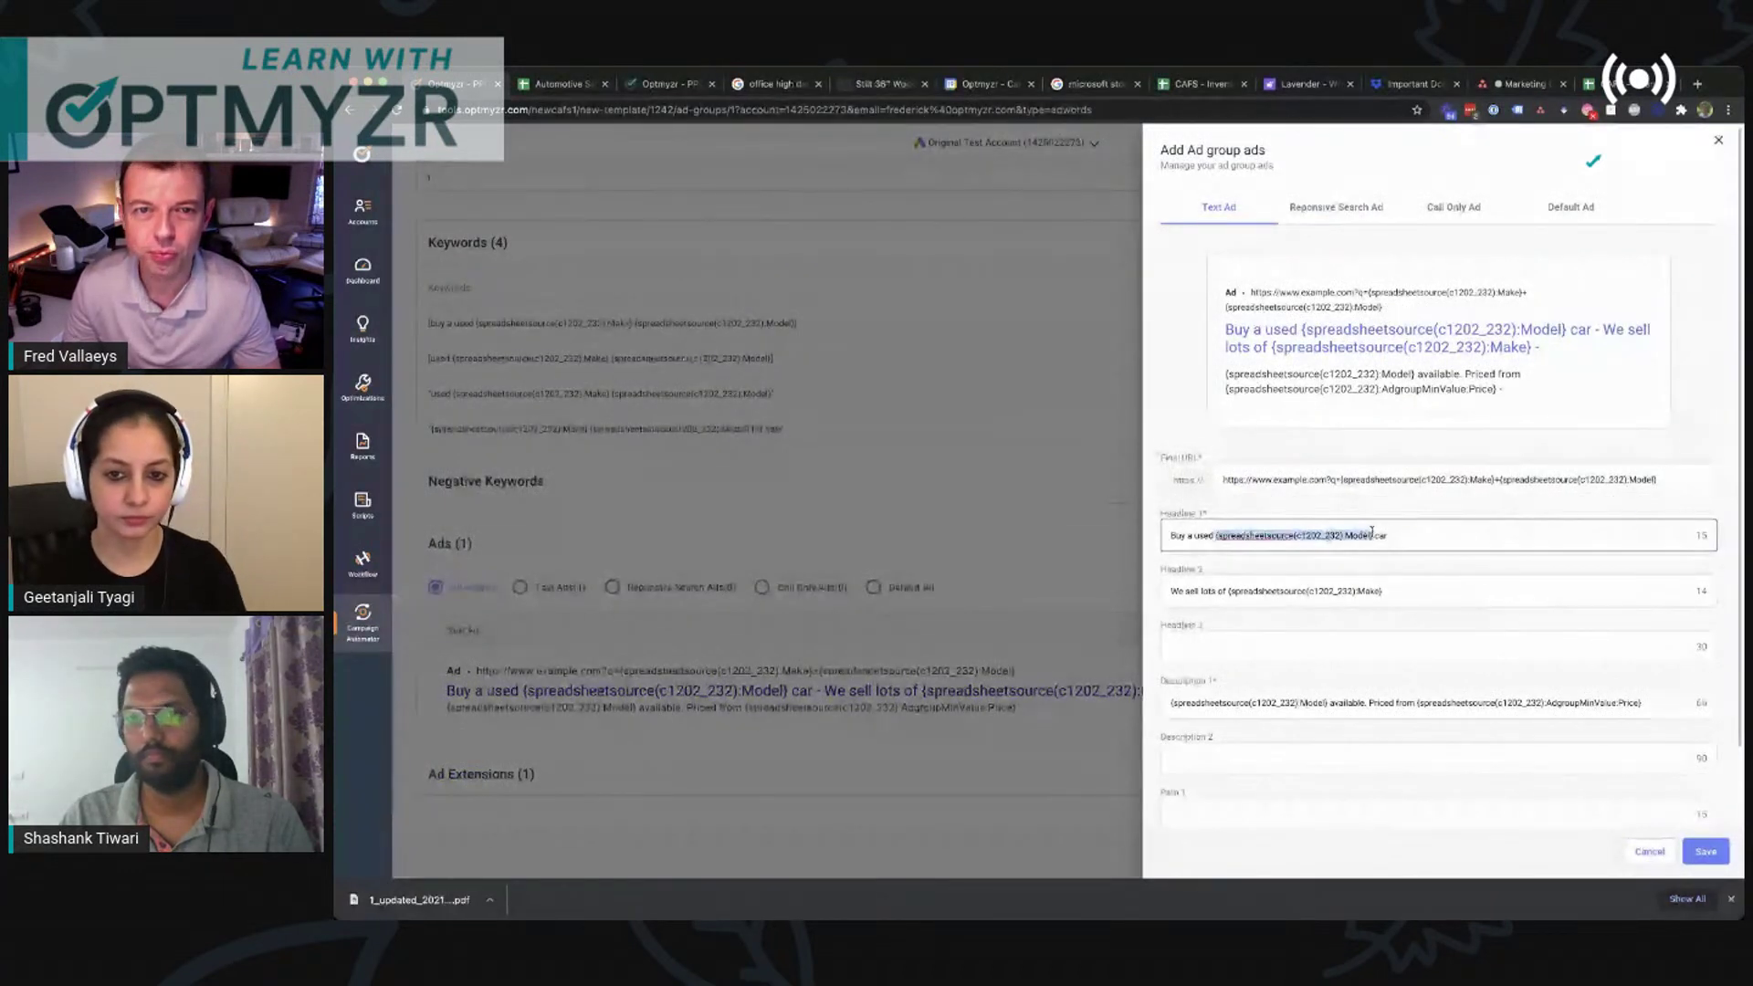
Step: Look through the Responsive Search Ad, Call Only Ad and Default Ad forms, accepting the loss of the existing ad data each time
click(1295, 208)
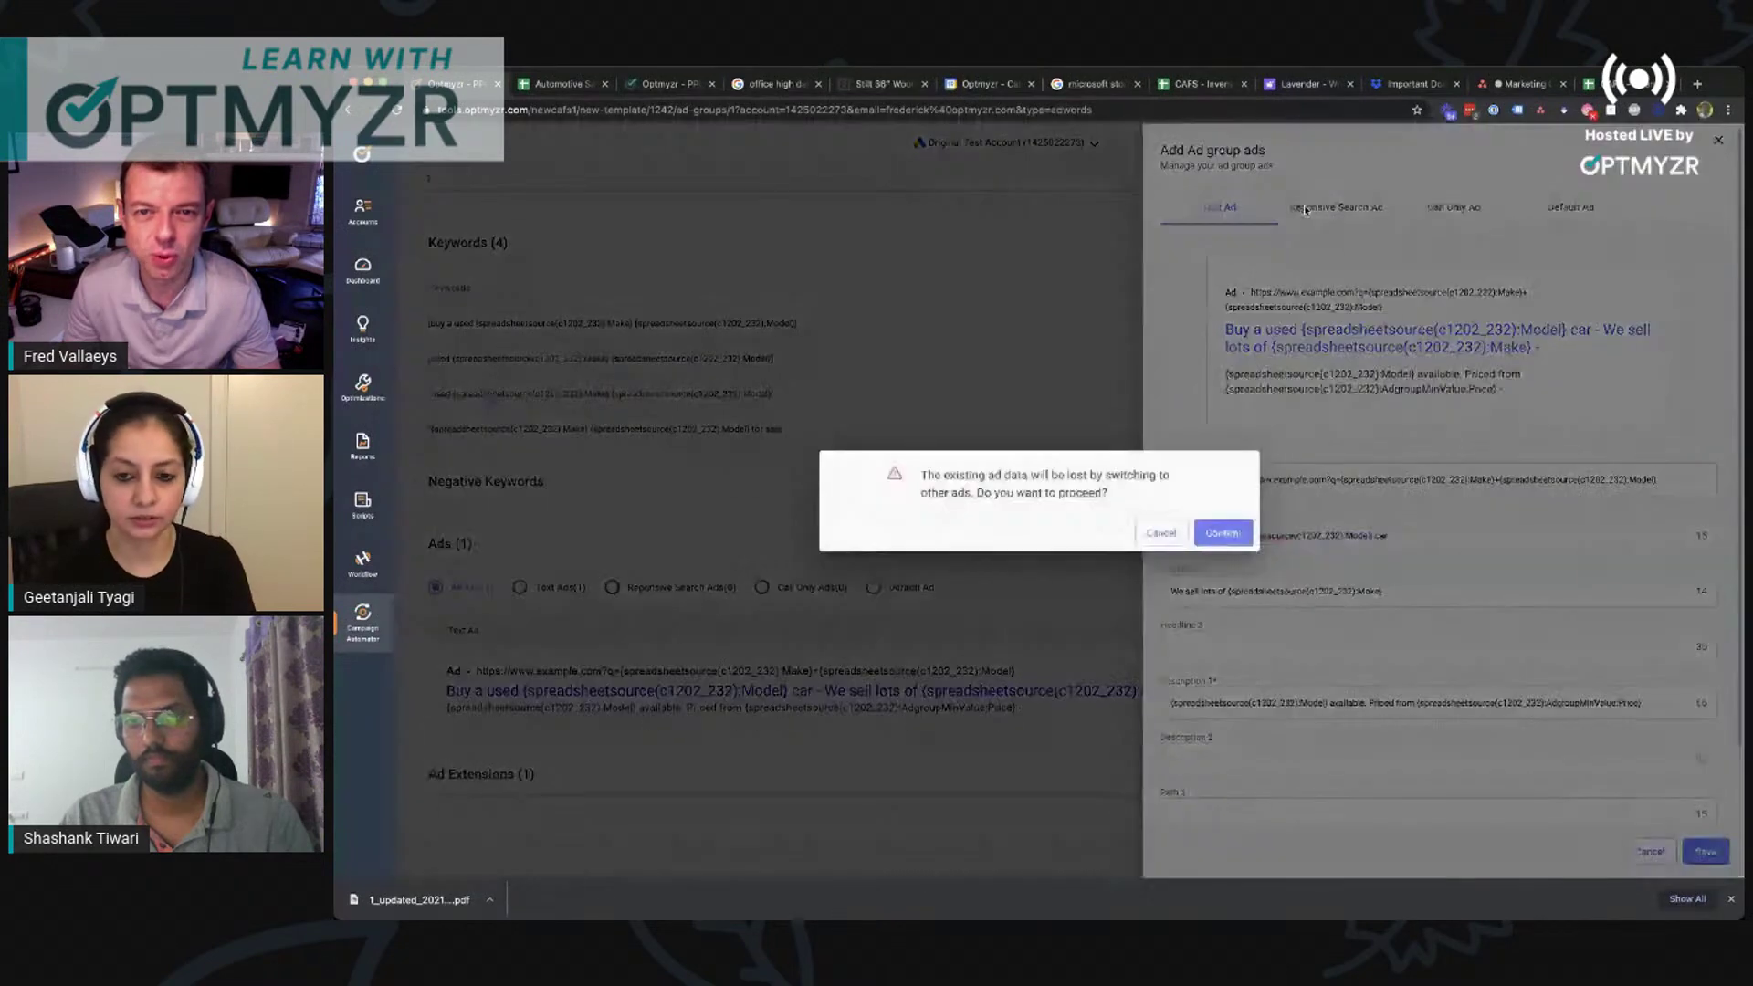
click(1223, 533)
click(1454, 209)
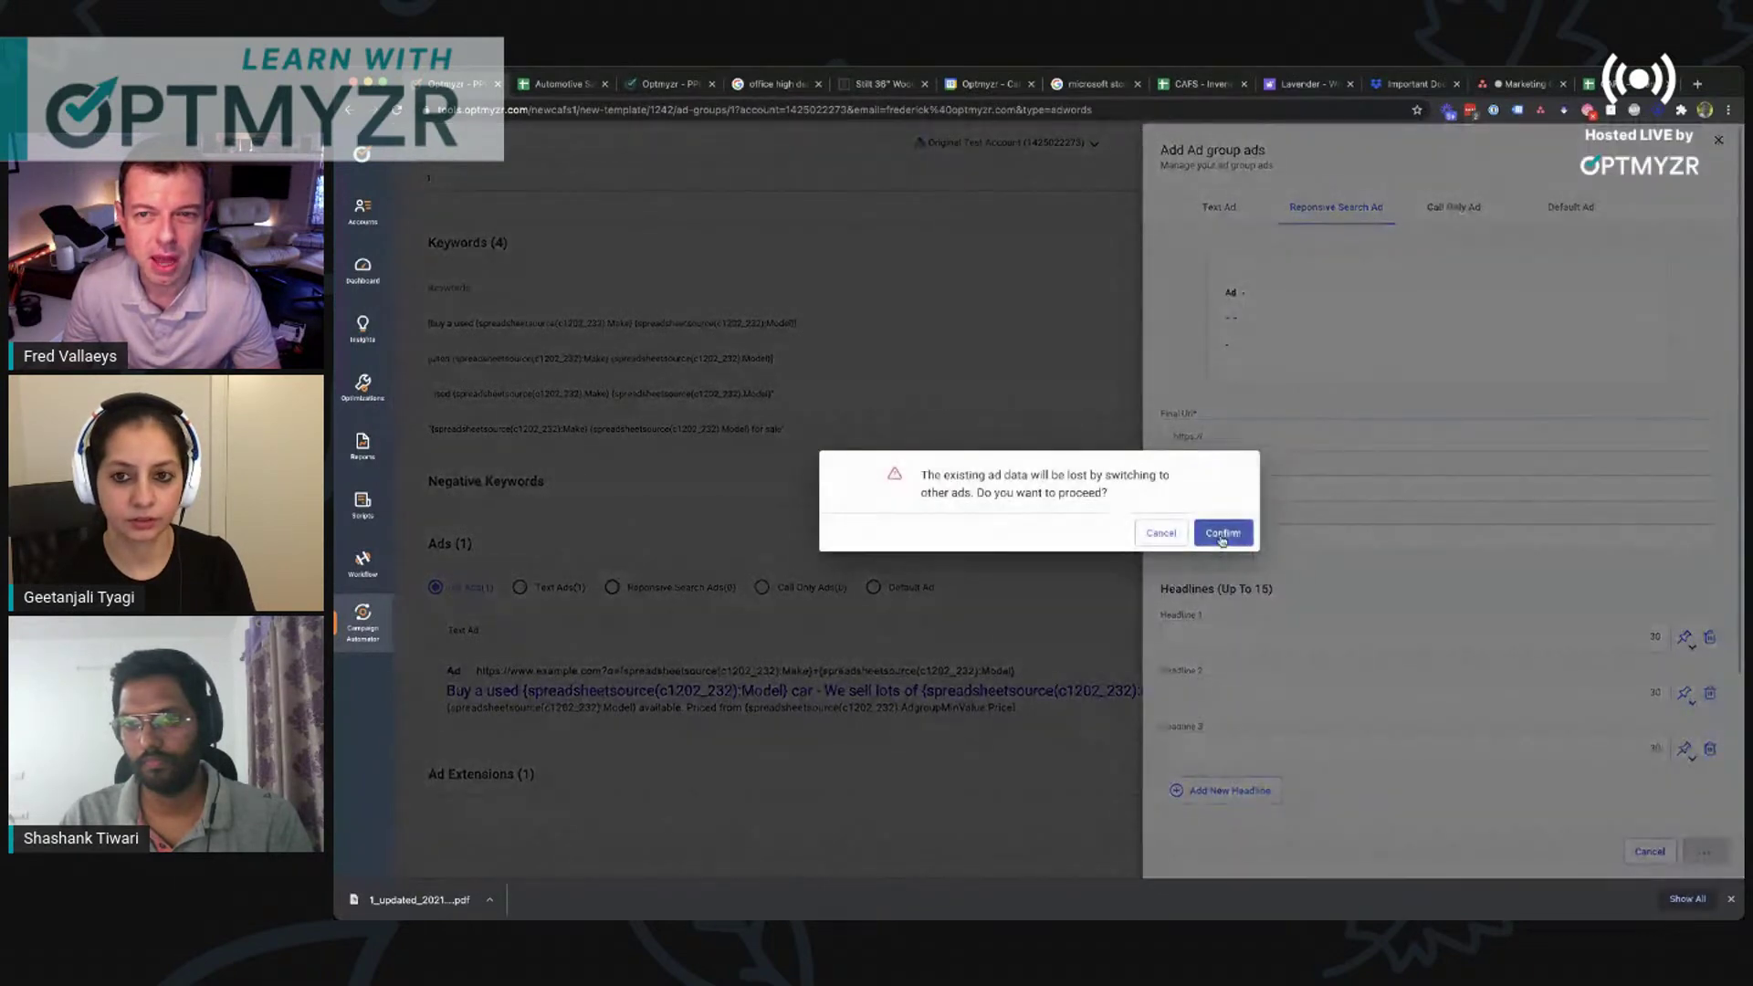
click(1223, 534)
click(1571, 209)
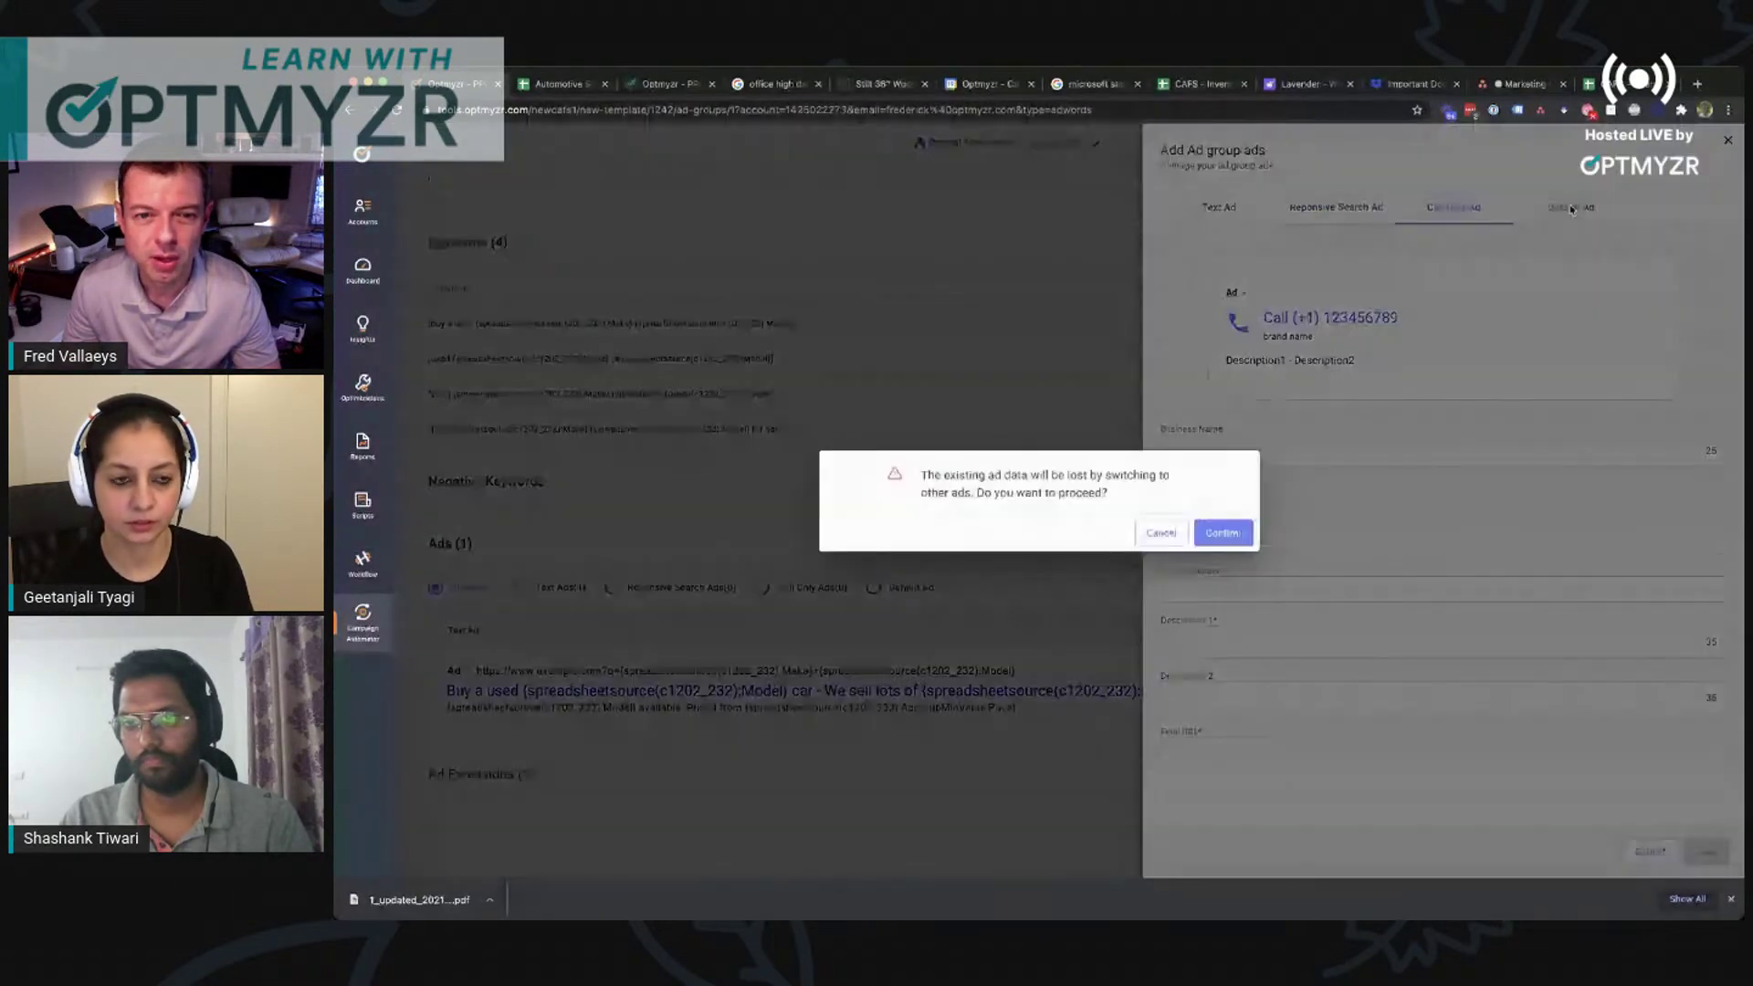
click(1218, 537)
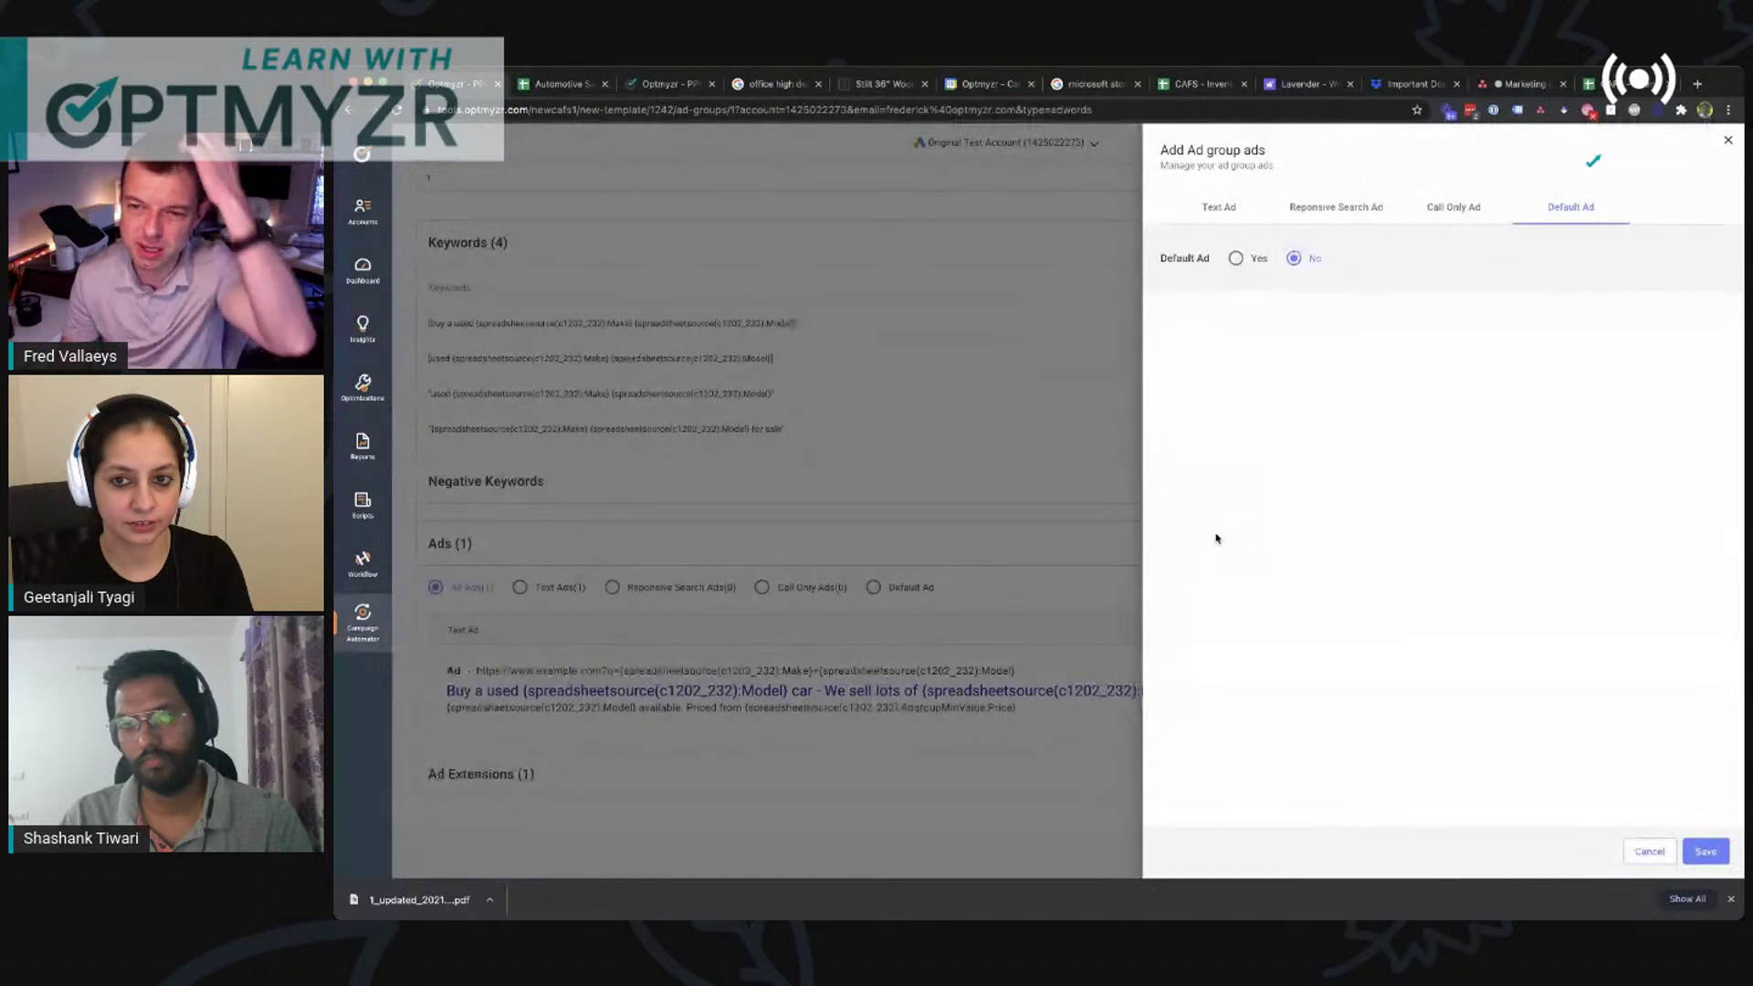
Step: Return to the Text Ad form, try inserting the Make column placeholder in Headline 1, and cancel without saving
click(1220, 209)
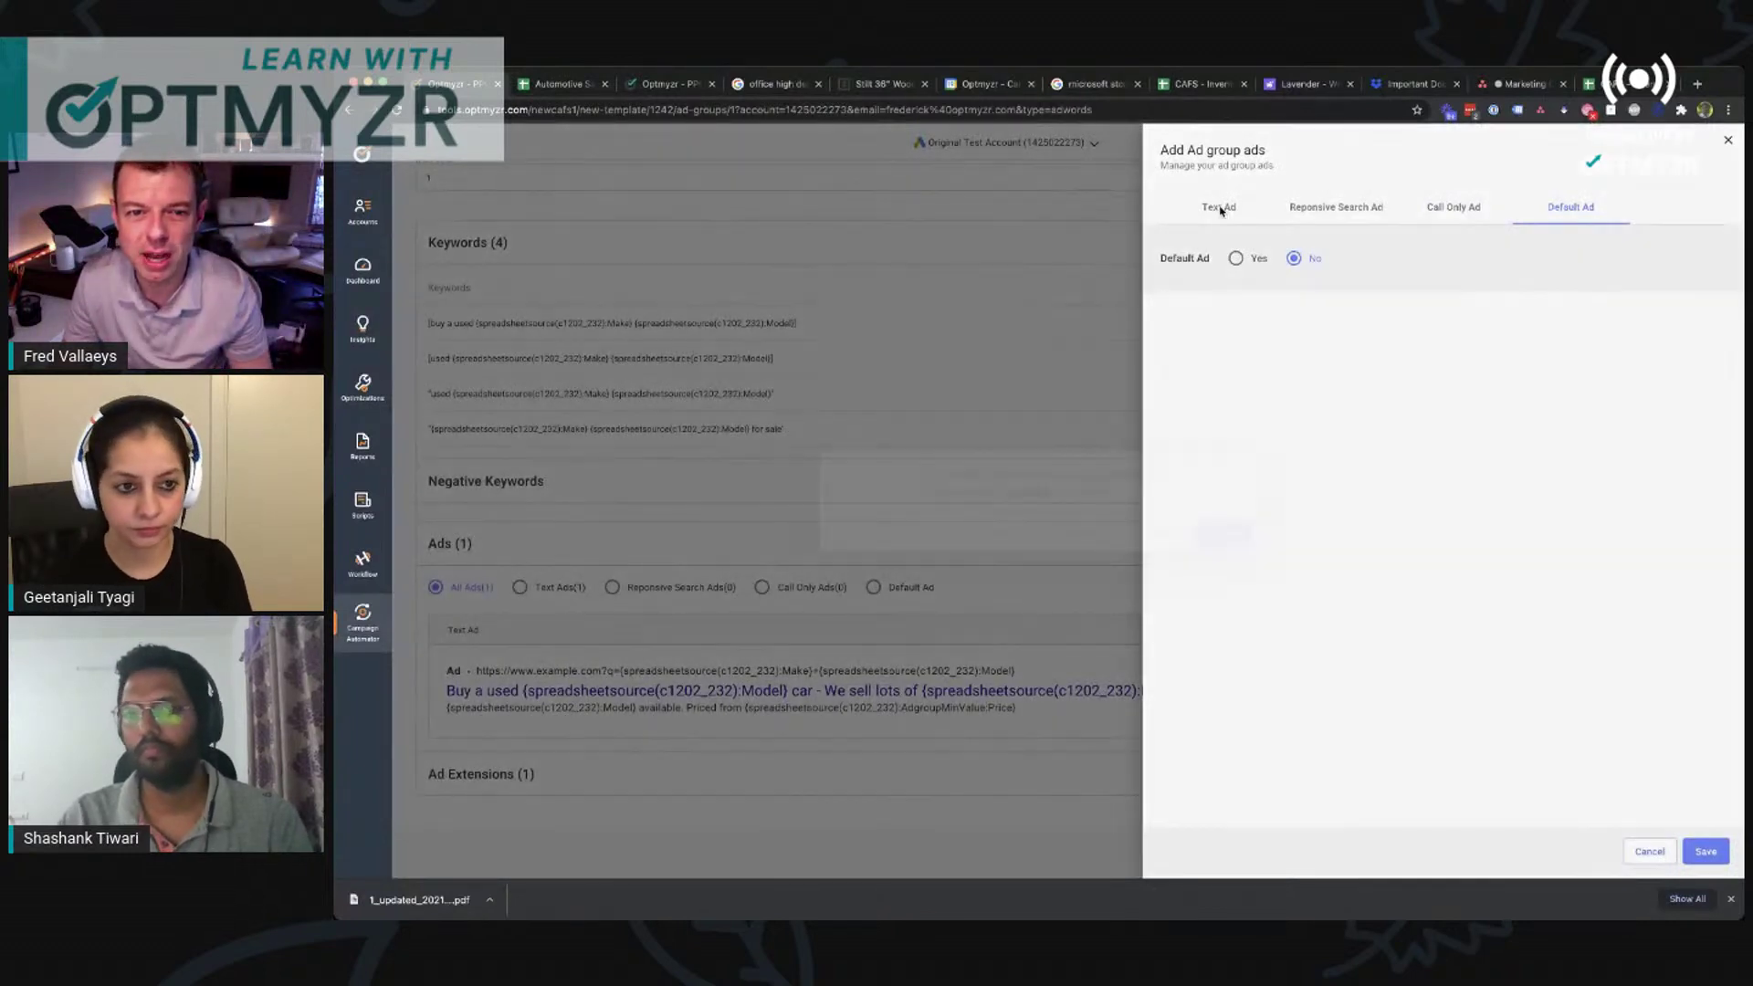
click(1223, 533)
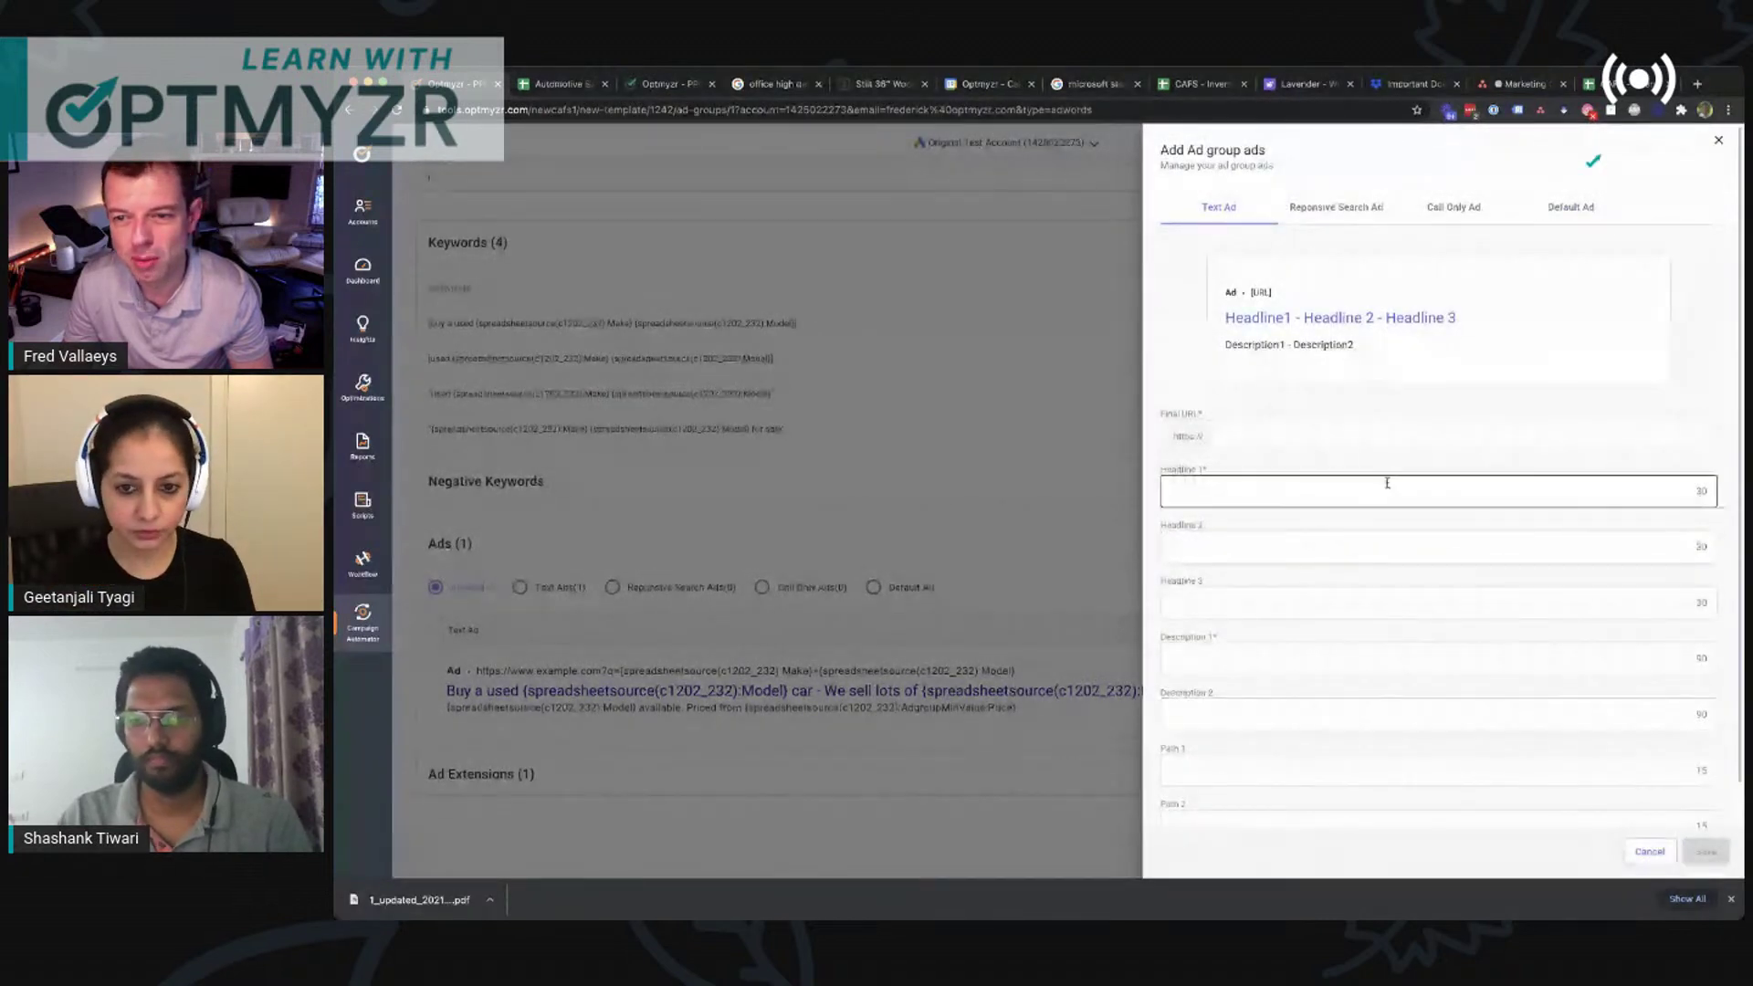
click(1265, 487)
text({mak)
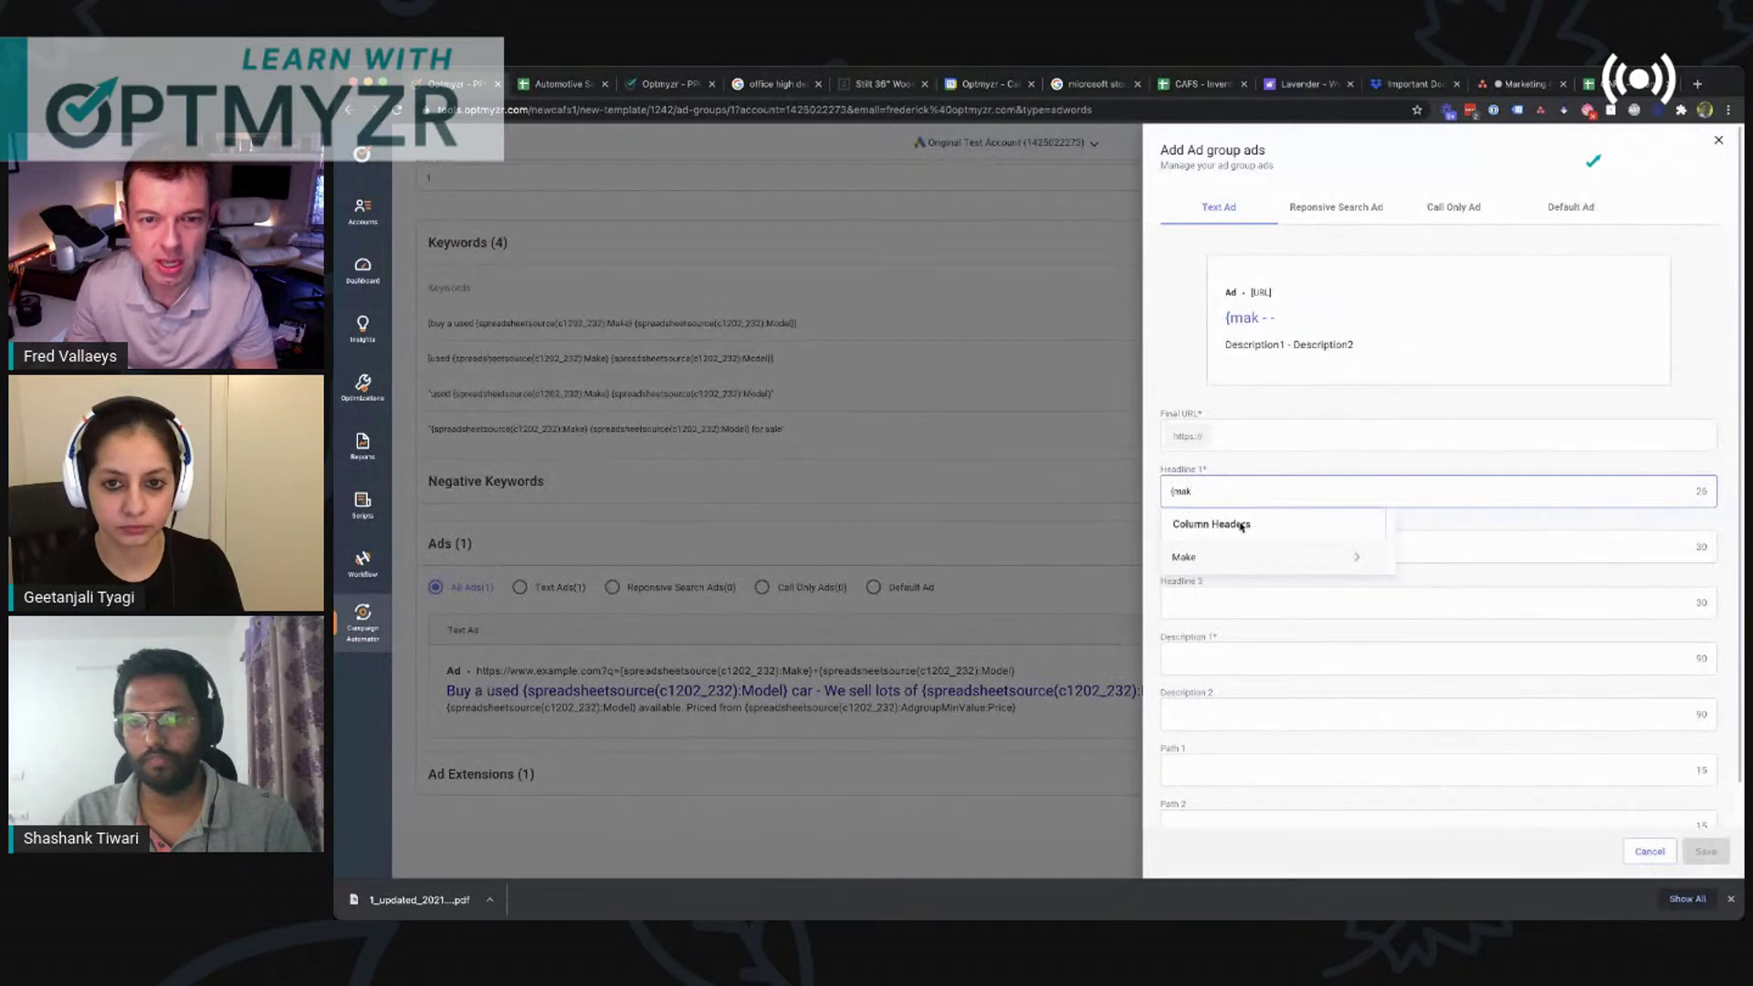
click(1187, 556)
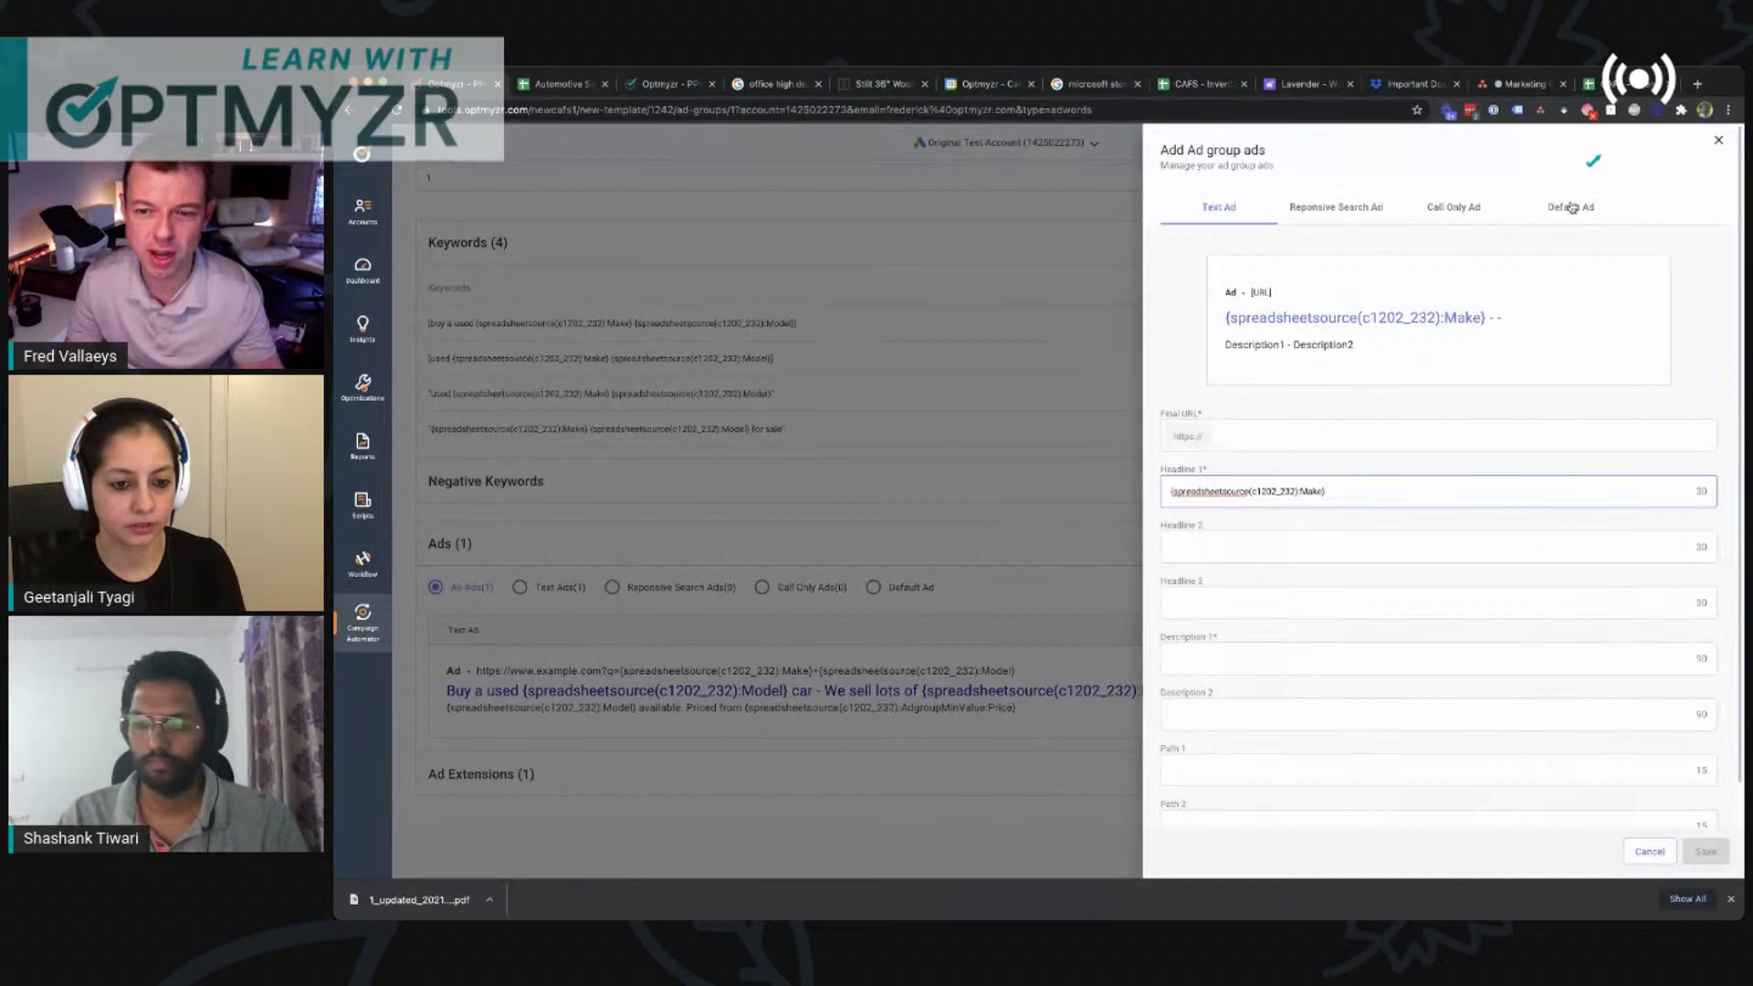
click(1649, 851)
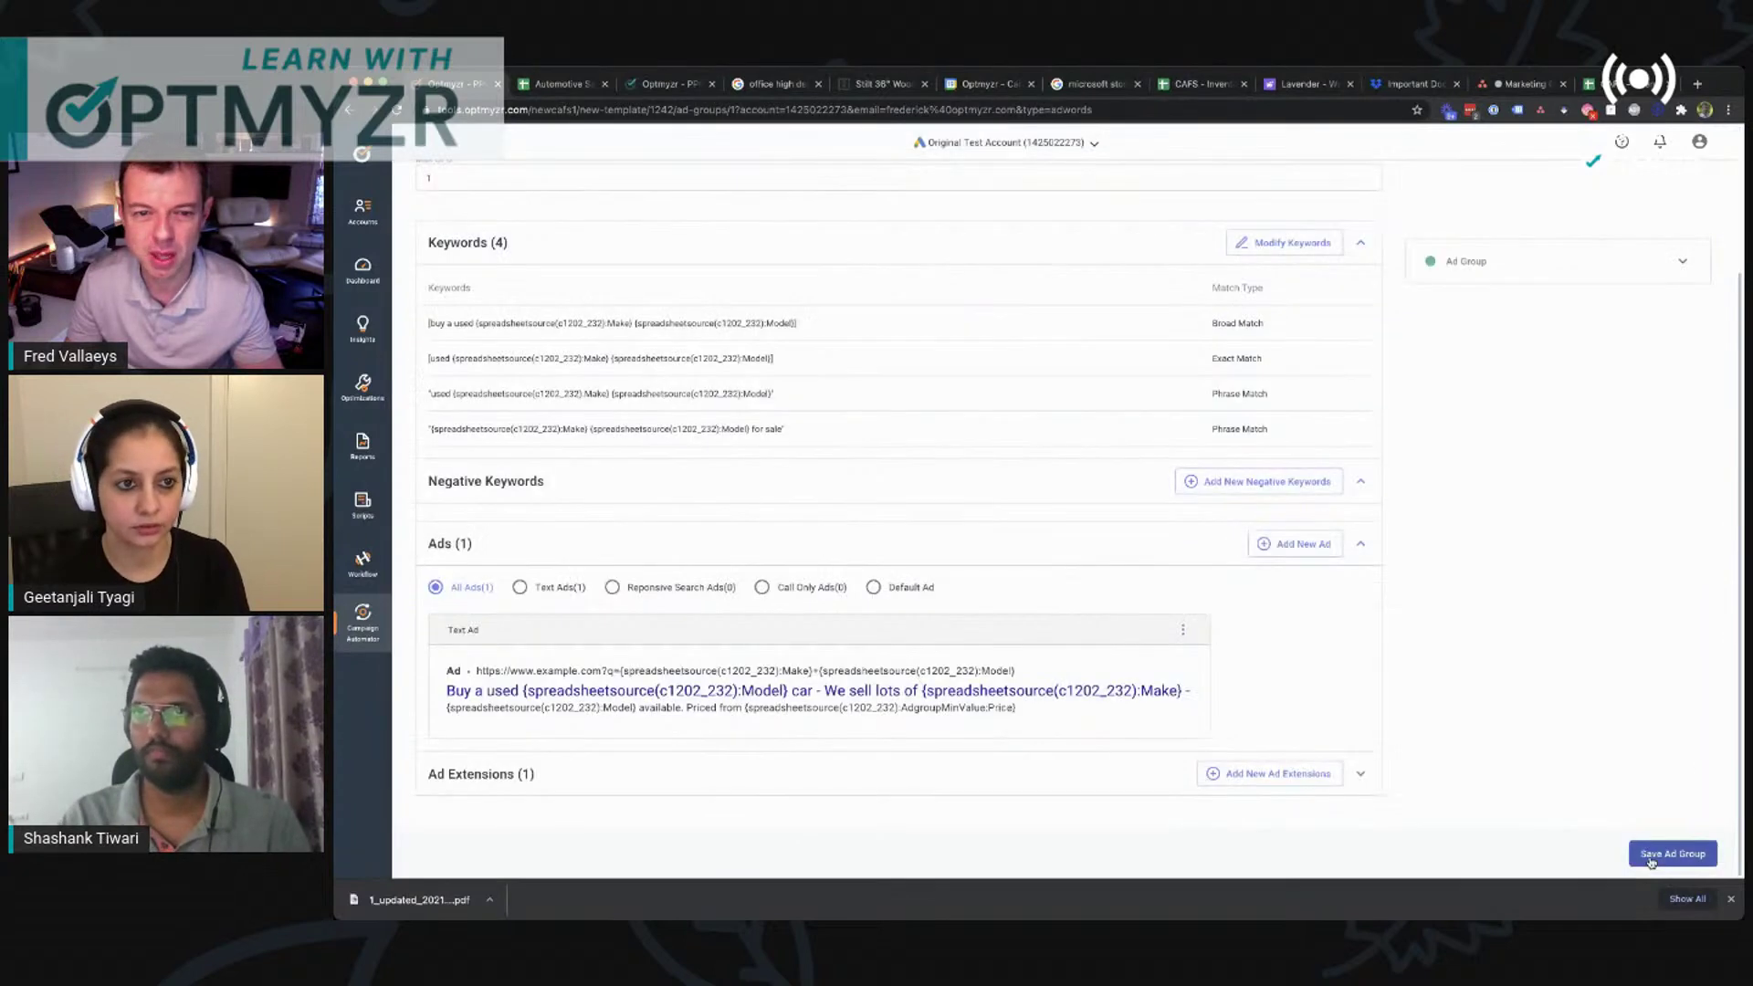
Step: Reopen the text ad for editing and replace Description 1's price placeholder with the Price column's Min. Value at Adgroup level
click(1182, 630)
click(1192, 632)
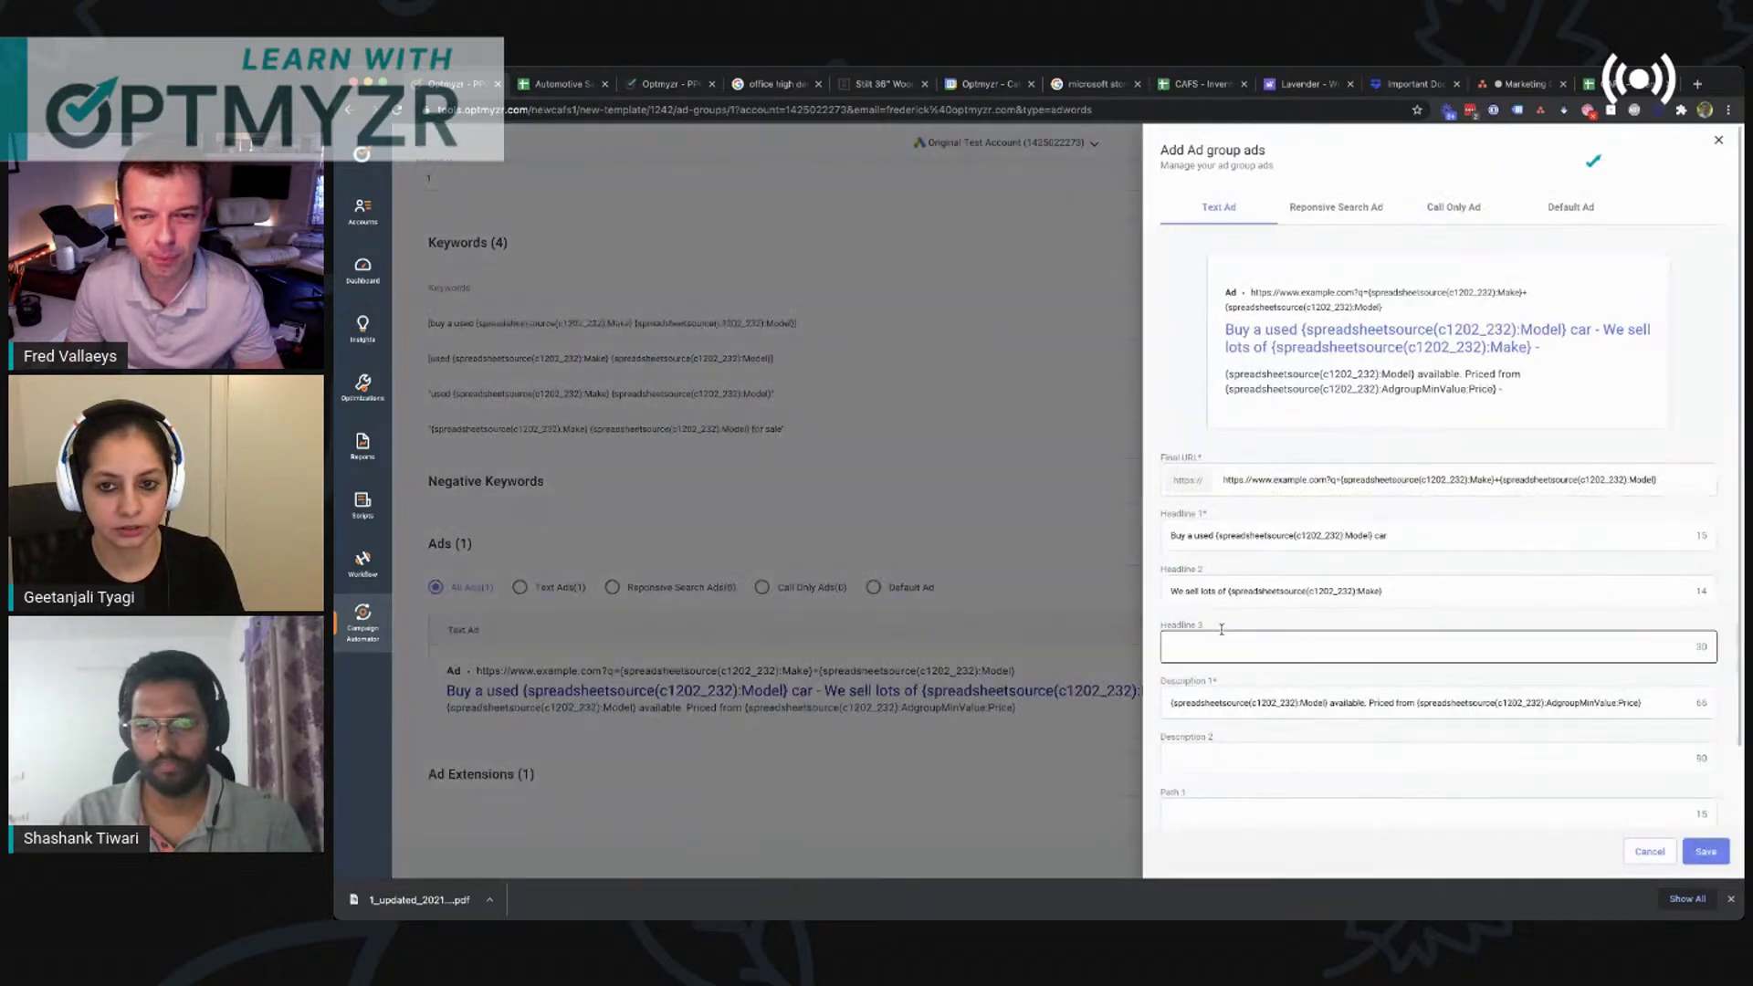
scroll(1334, 674, down, 2)
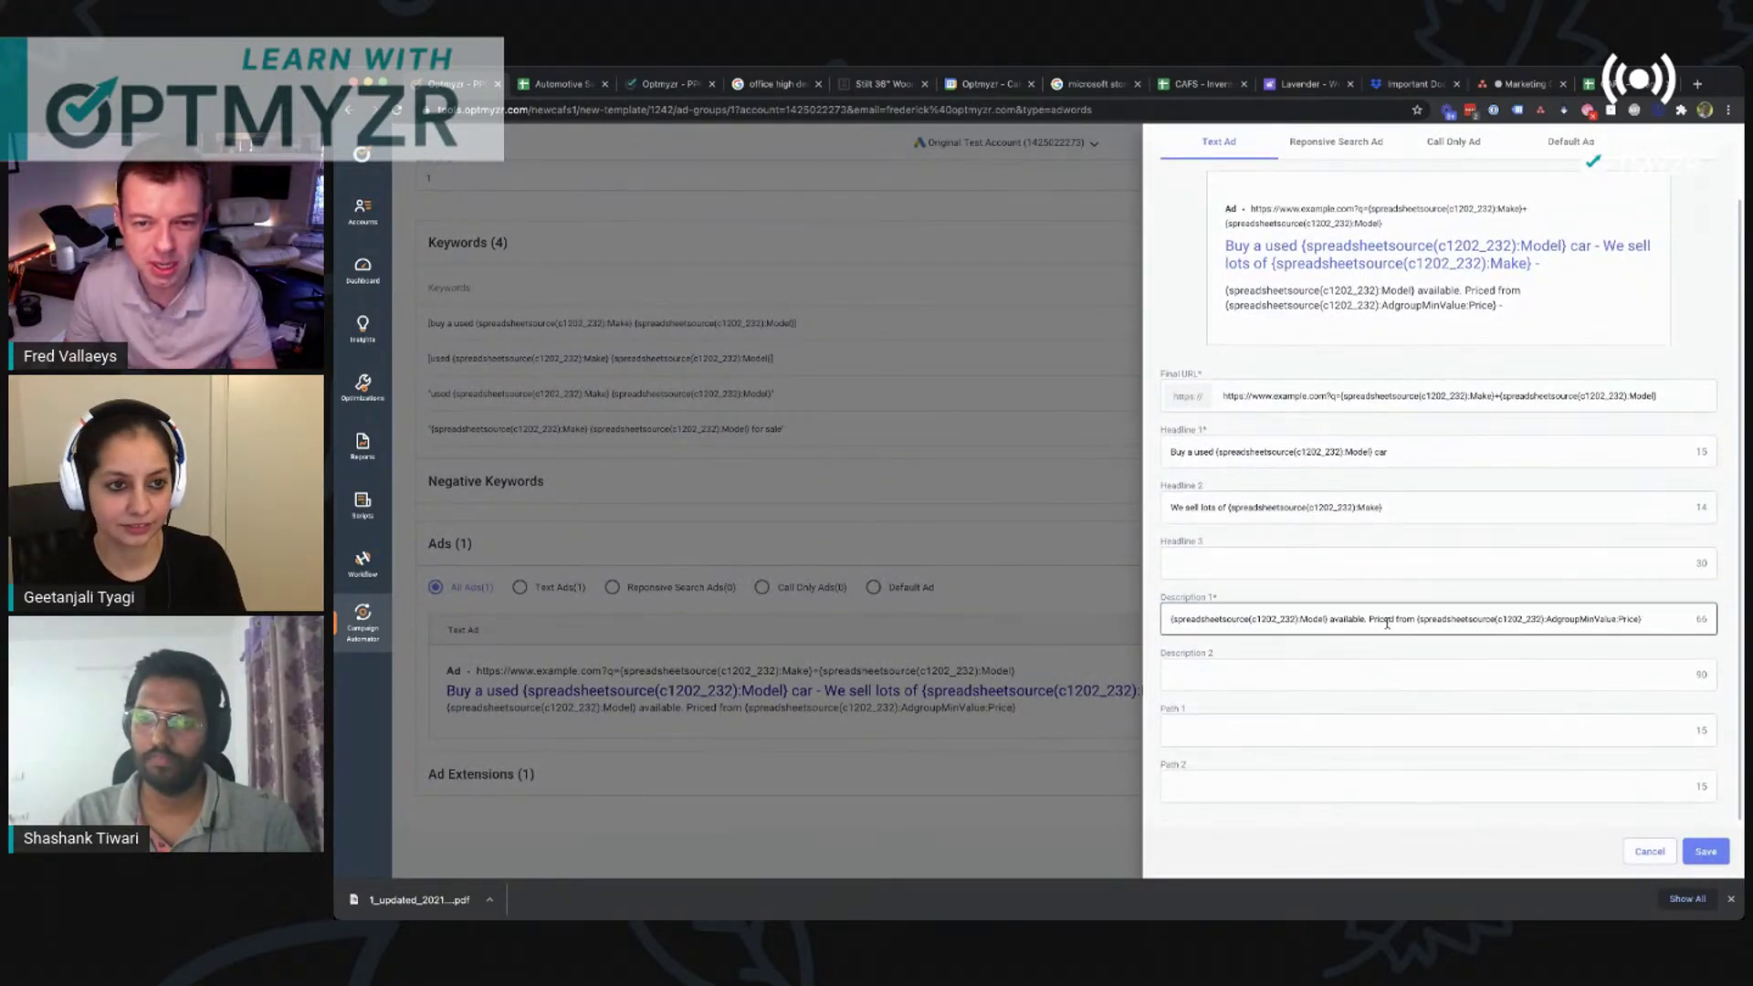
click(1416, 619)
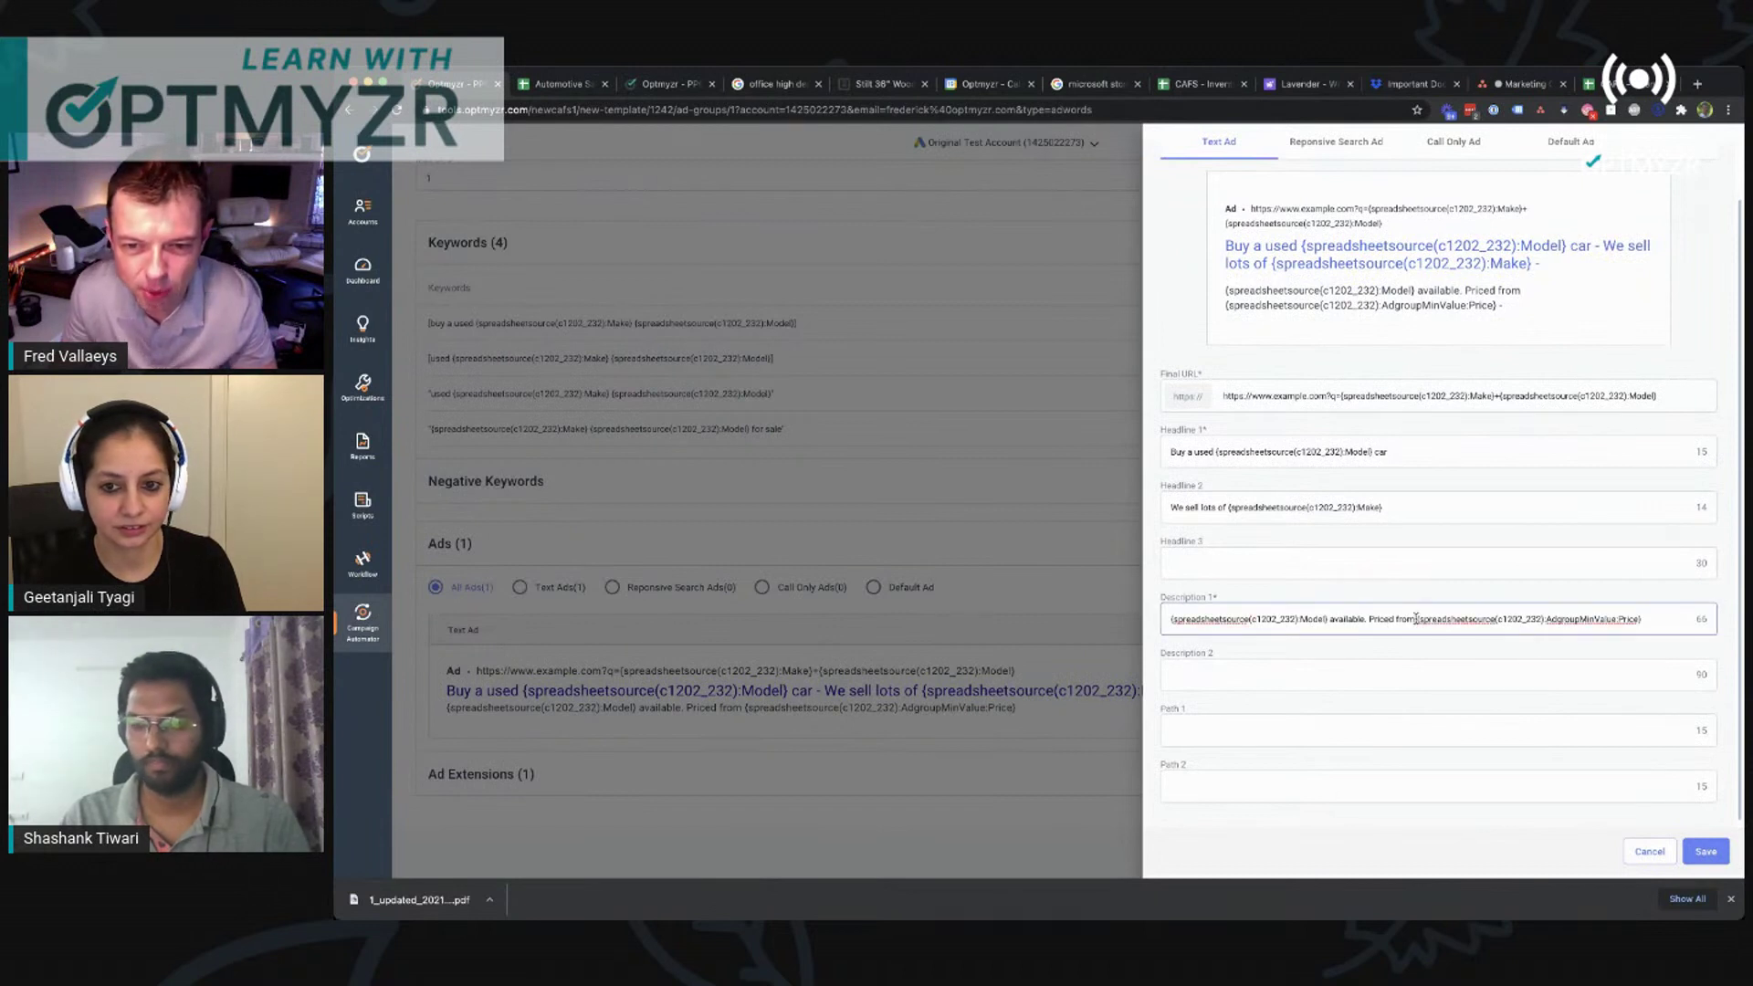
drag(1546, 619, 1421, 619)
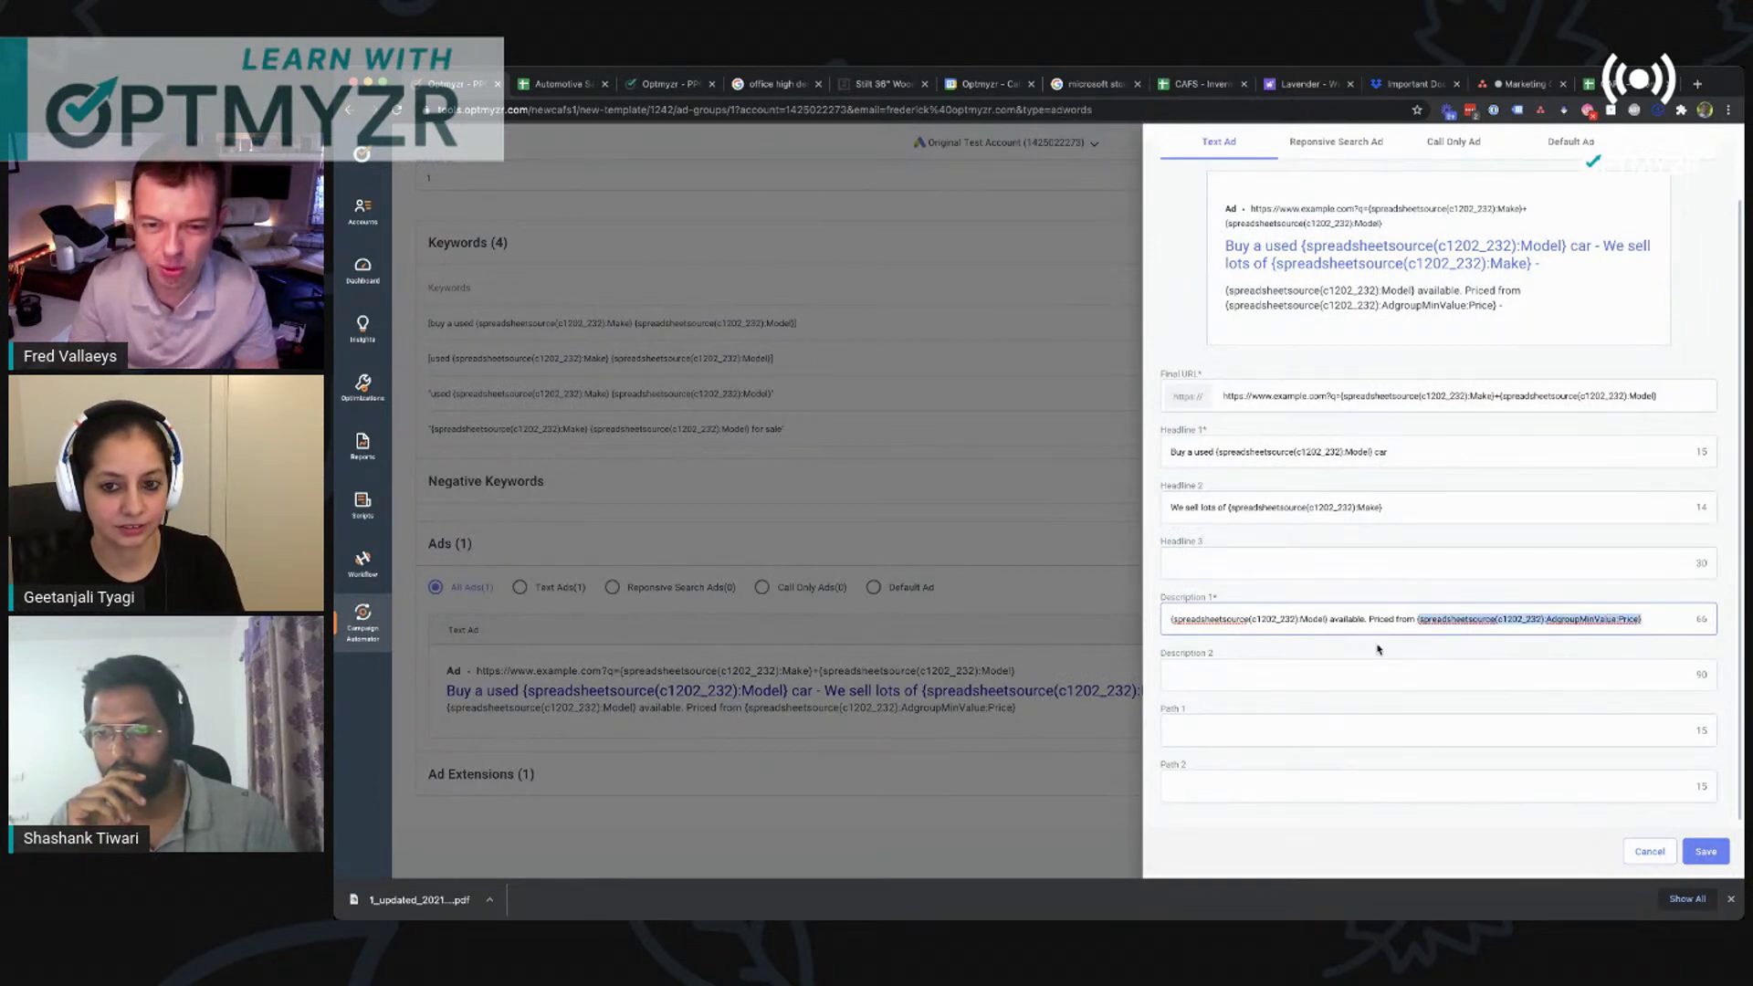
key(BackSpace)
text({)
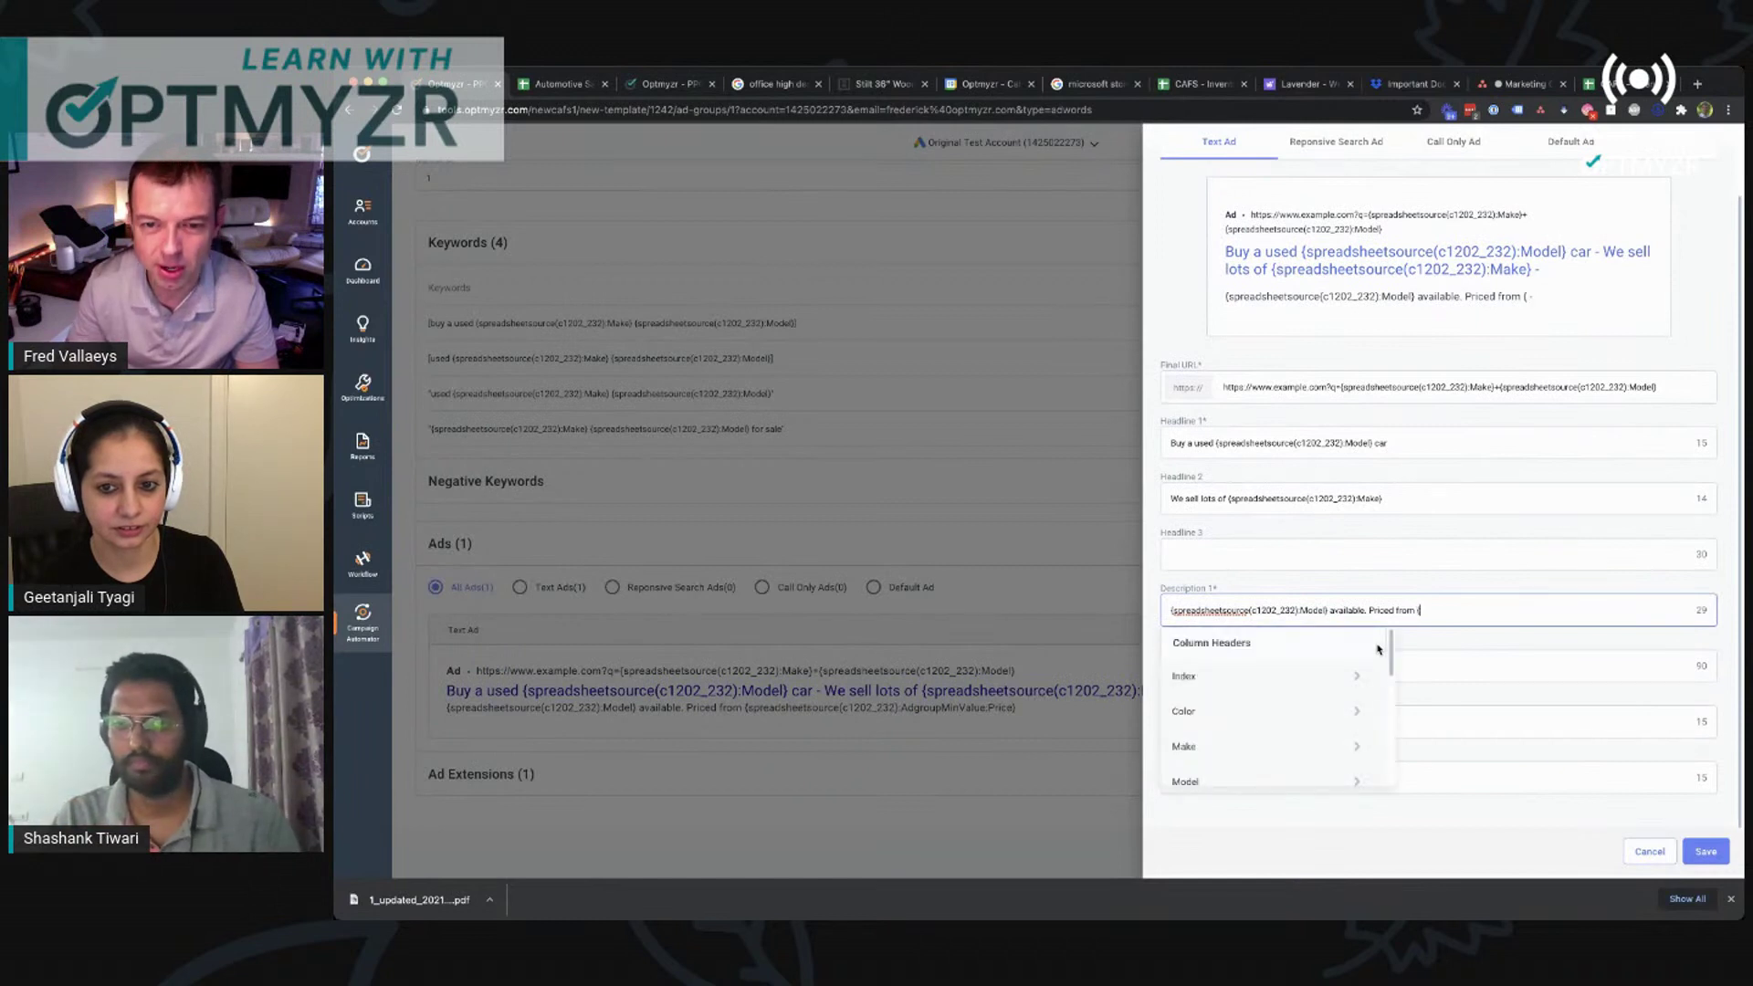
scroll(1287, 703, down, 3)
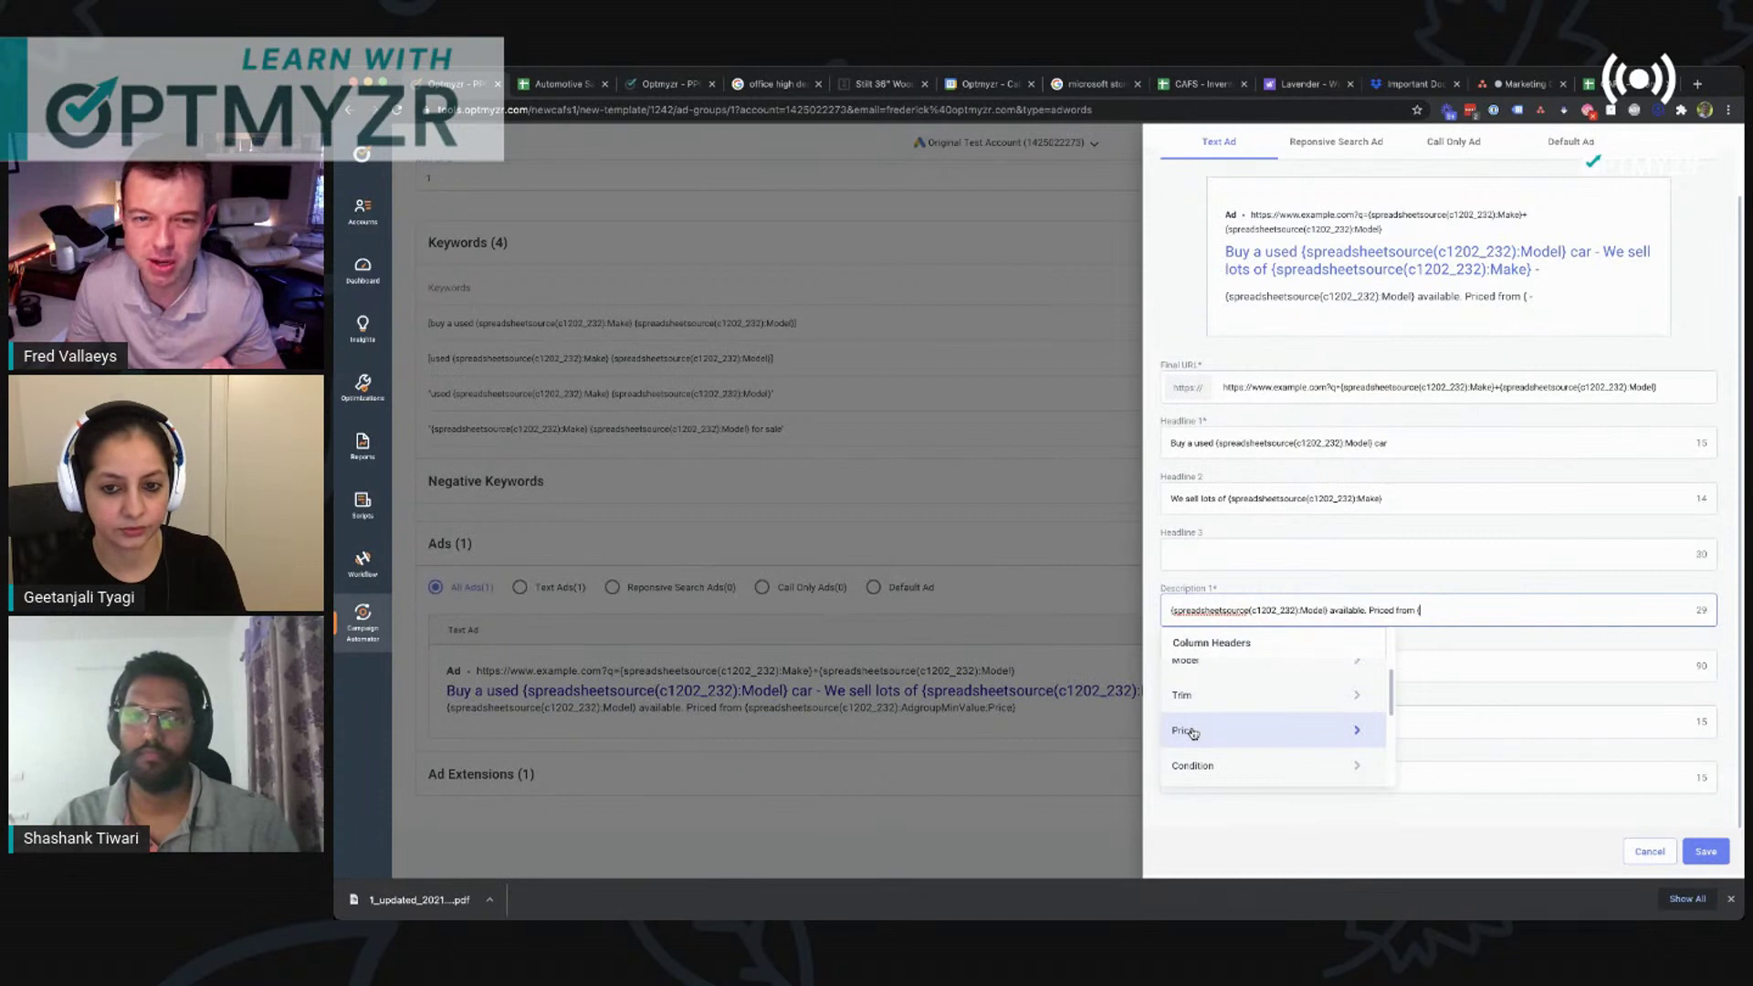
click(1357, 732)
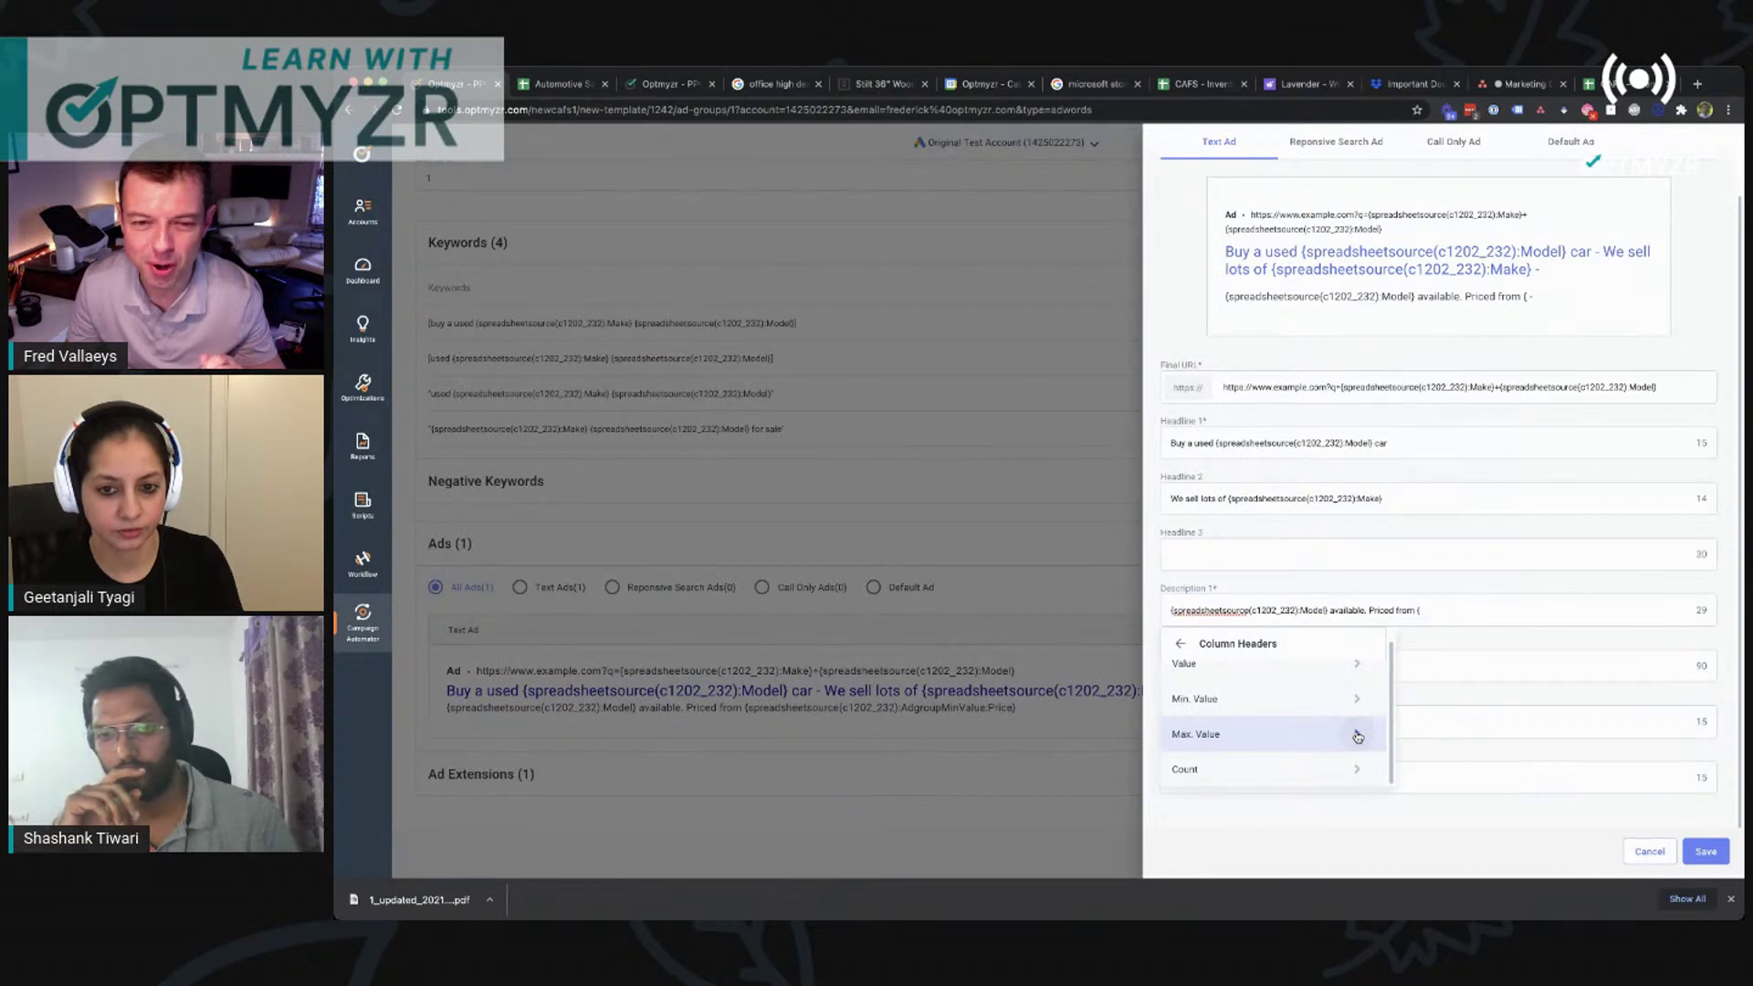
scroll(1358, 736, up, 1)
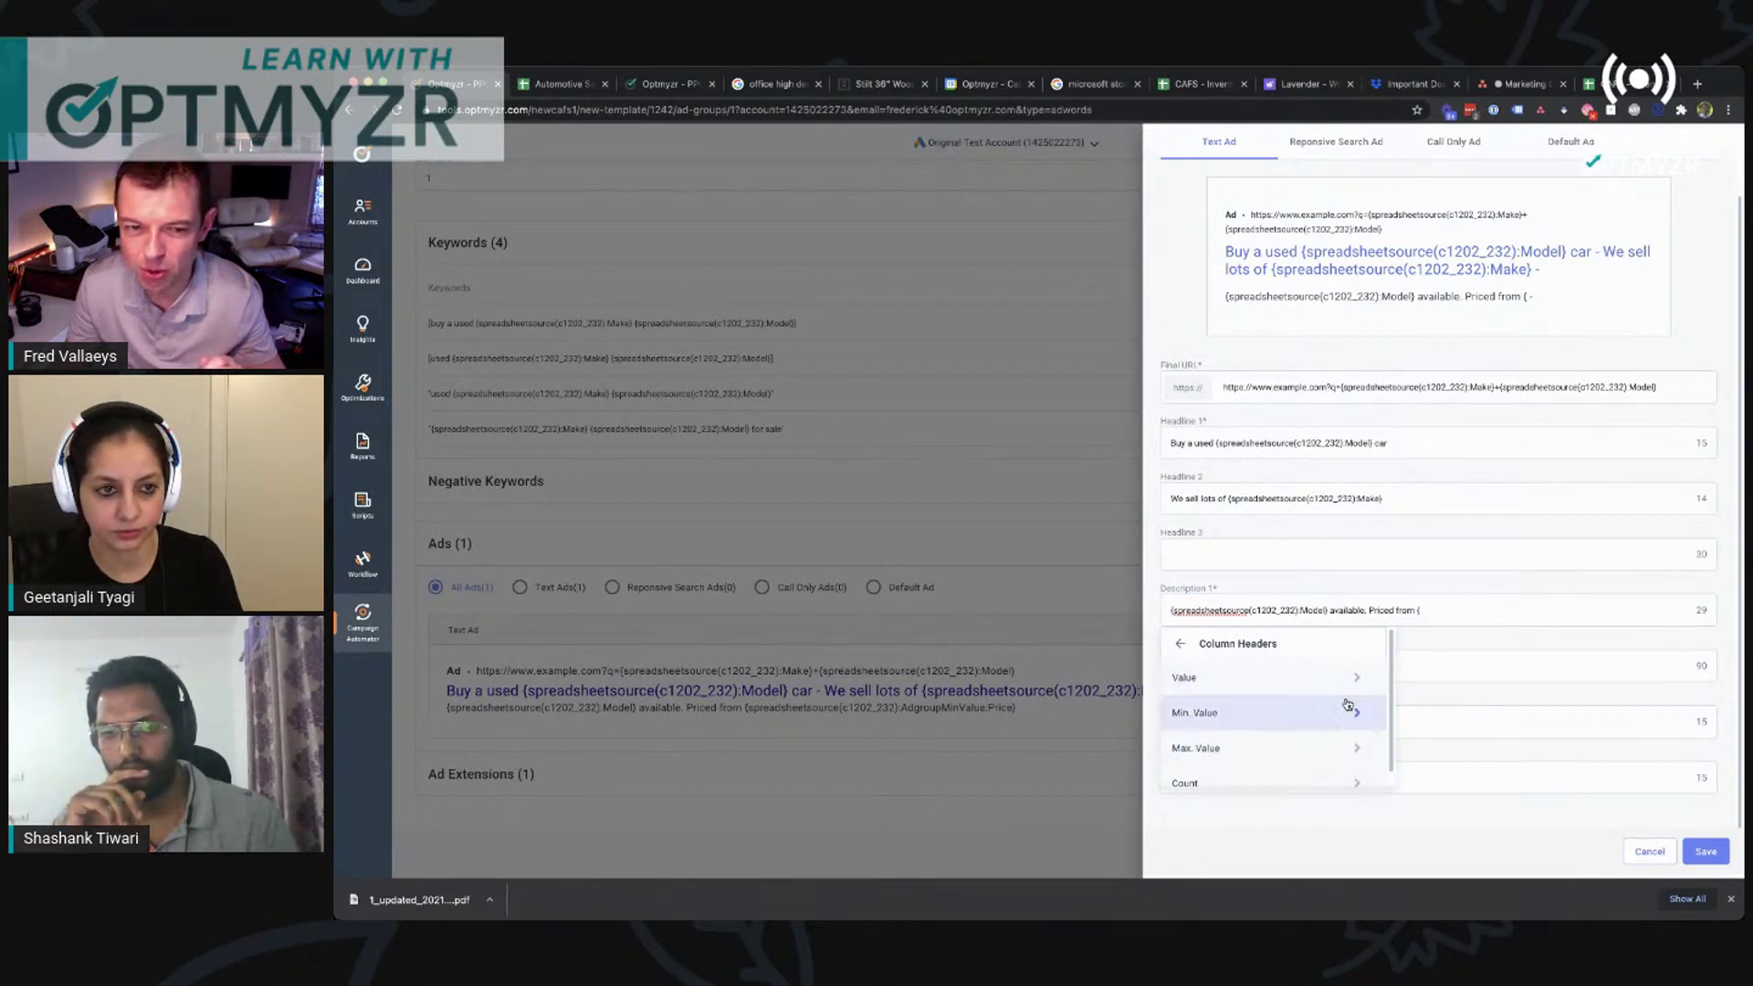
scroll(1348, 704, down, 1)
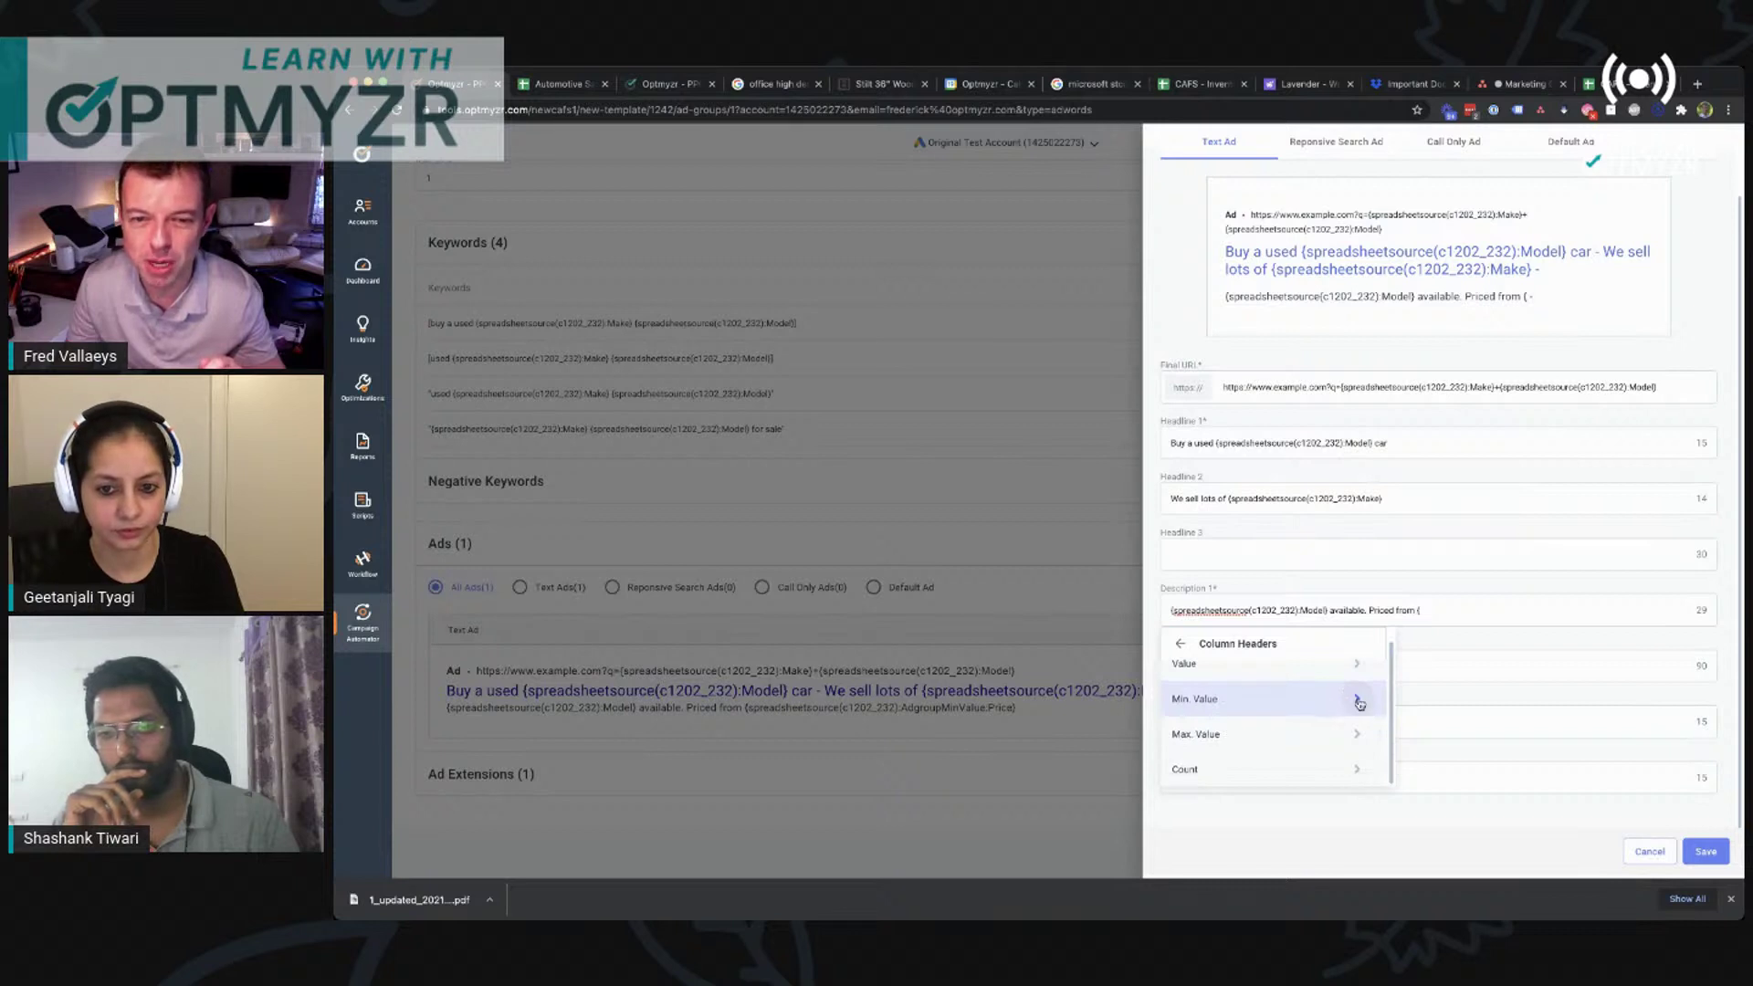
click(1359, 704)
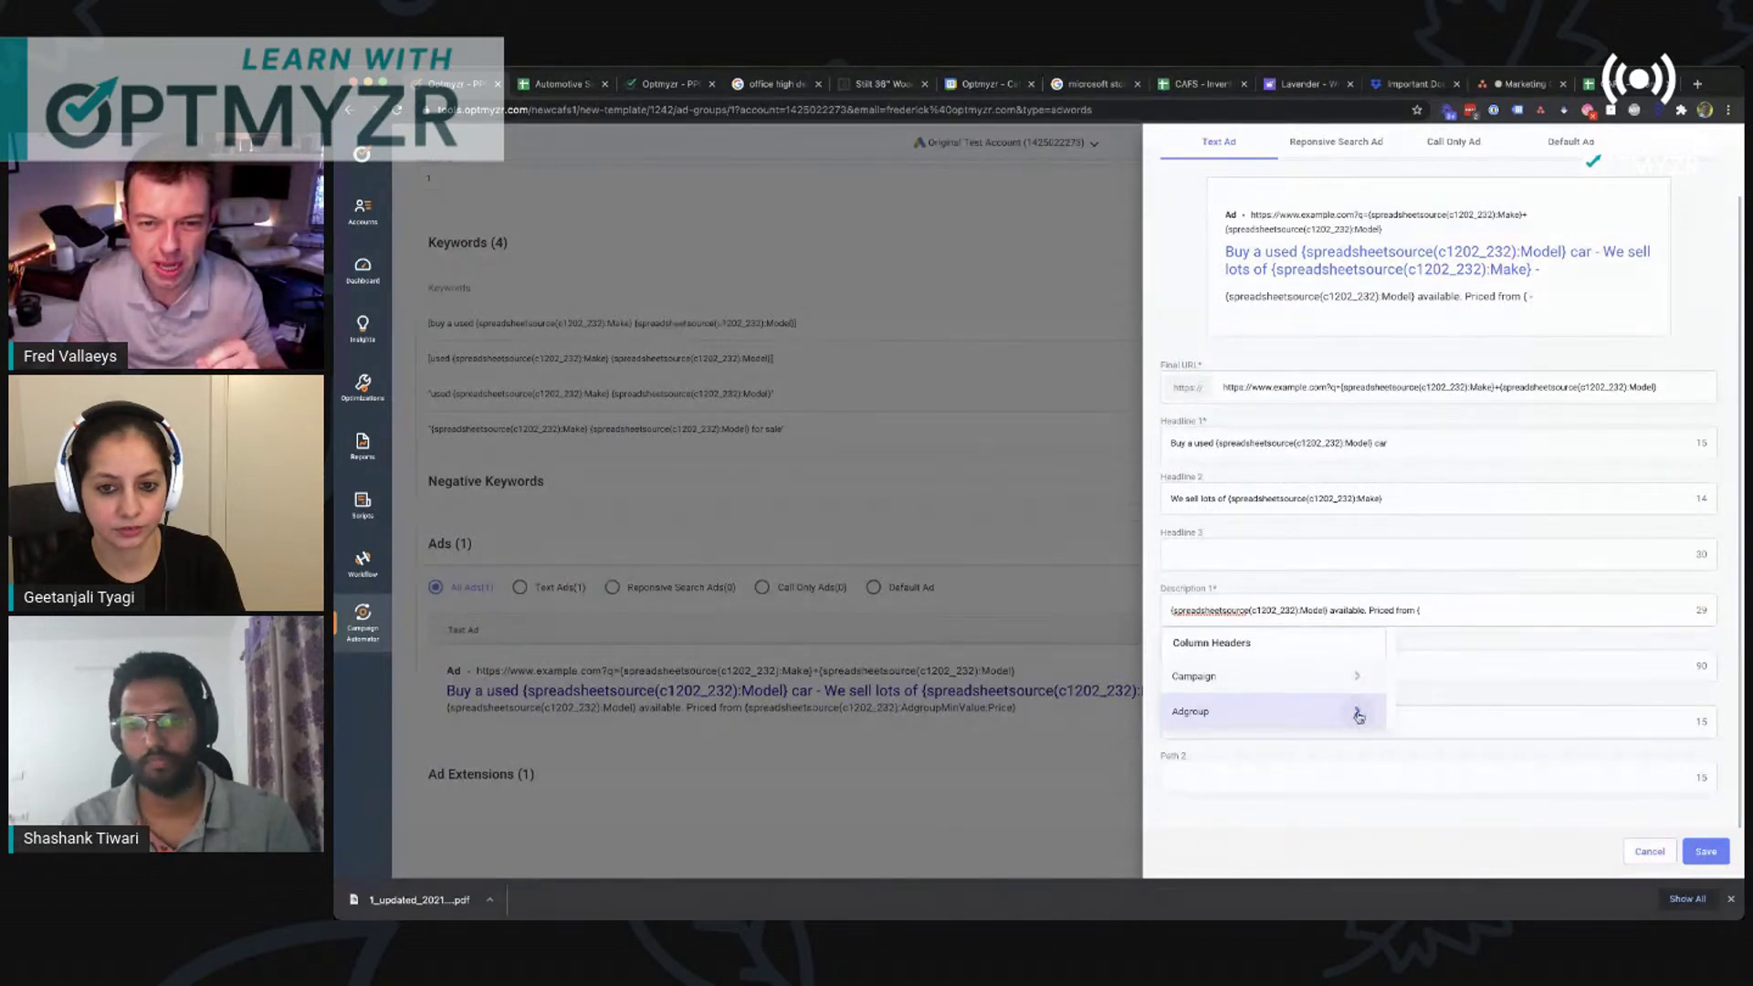
click(1359, 717)
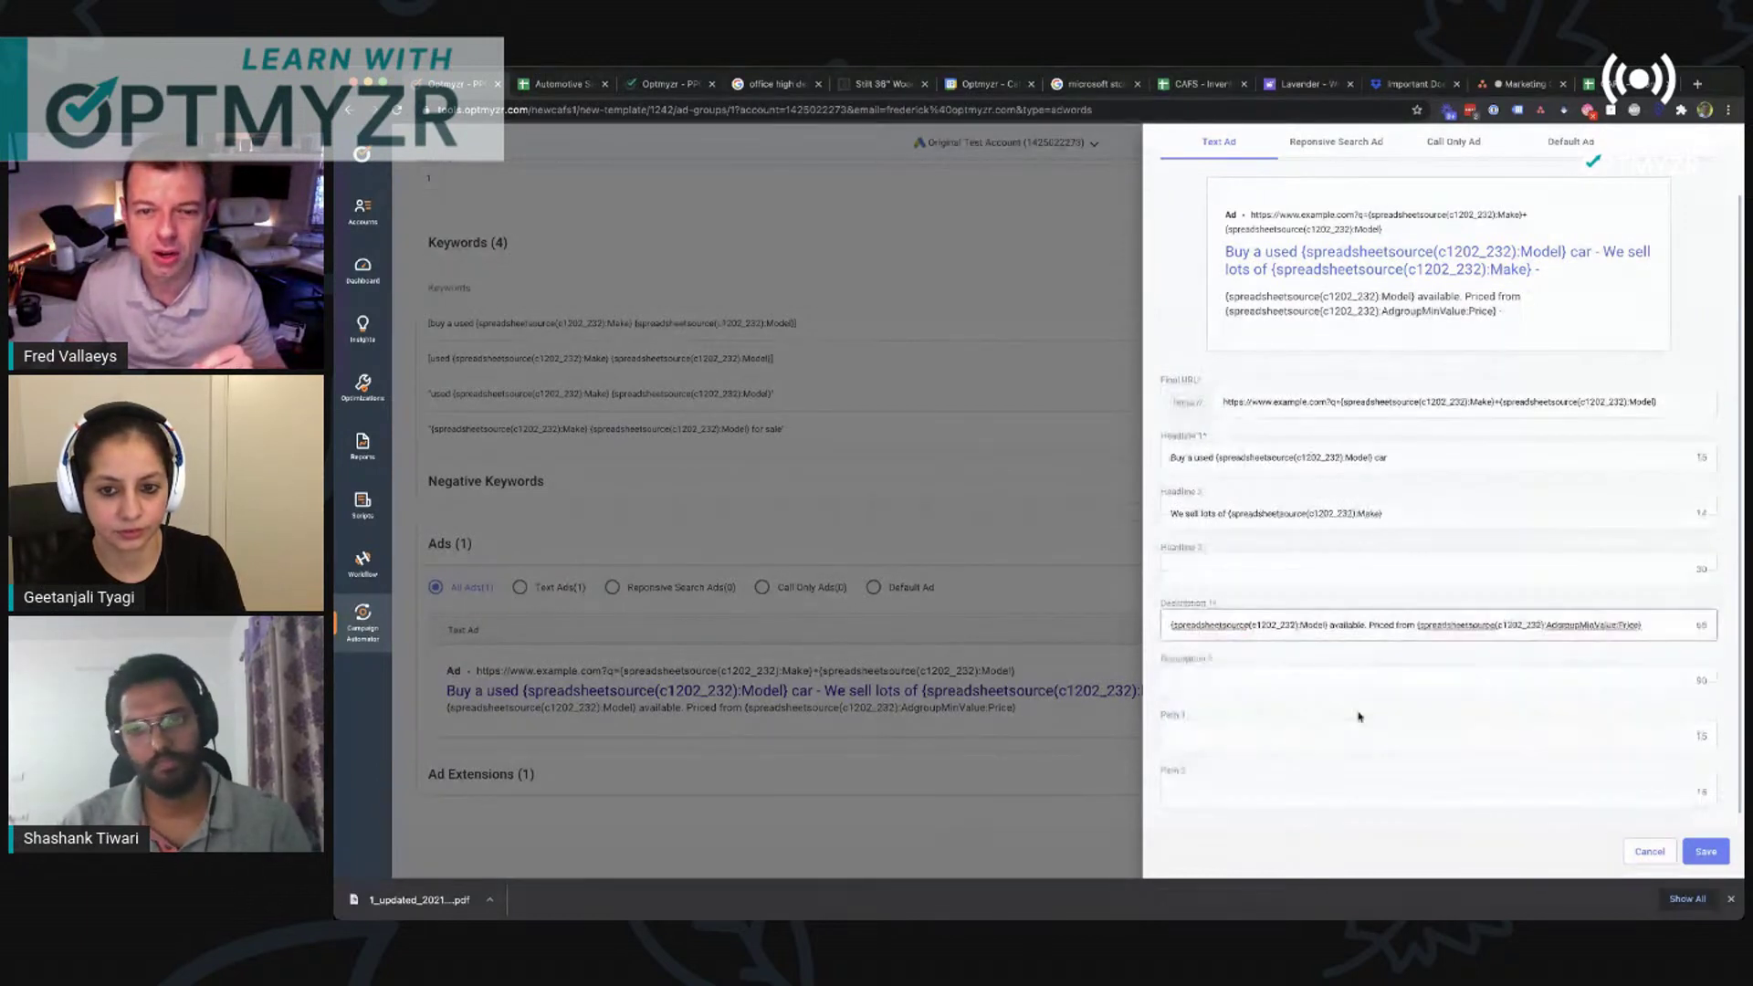
Step: Insert a placeholder in Description 2 for the Color column's Count at Adgroup level
click(1208, 680)
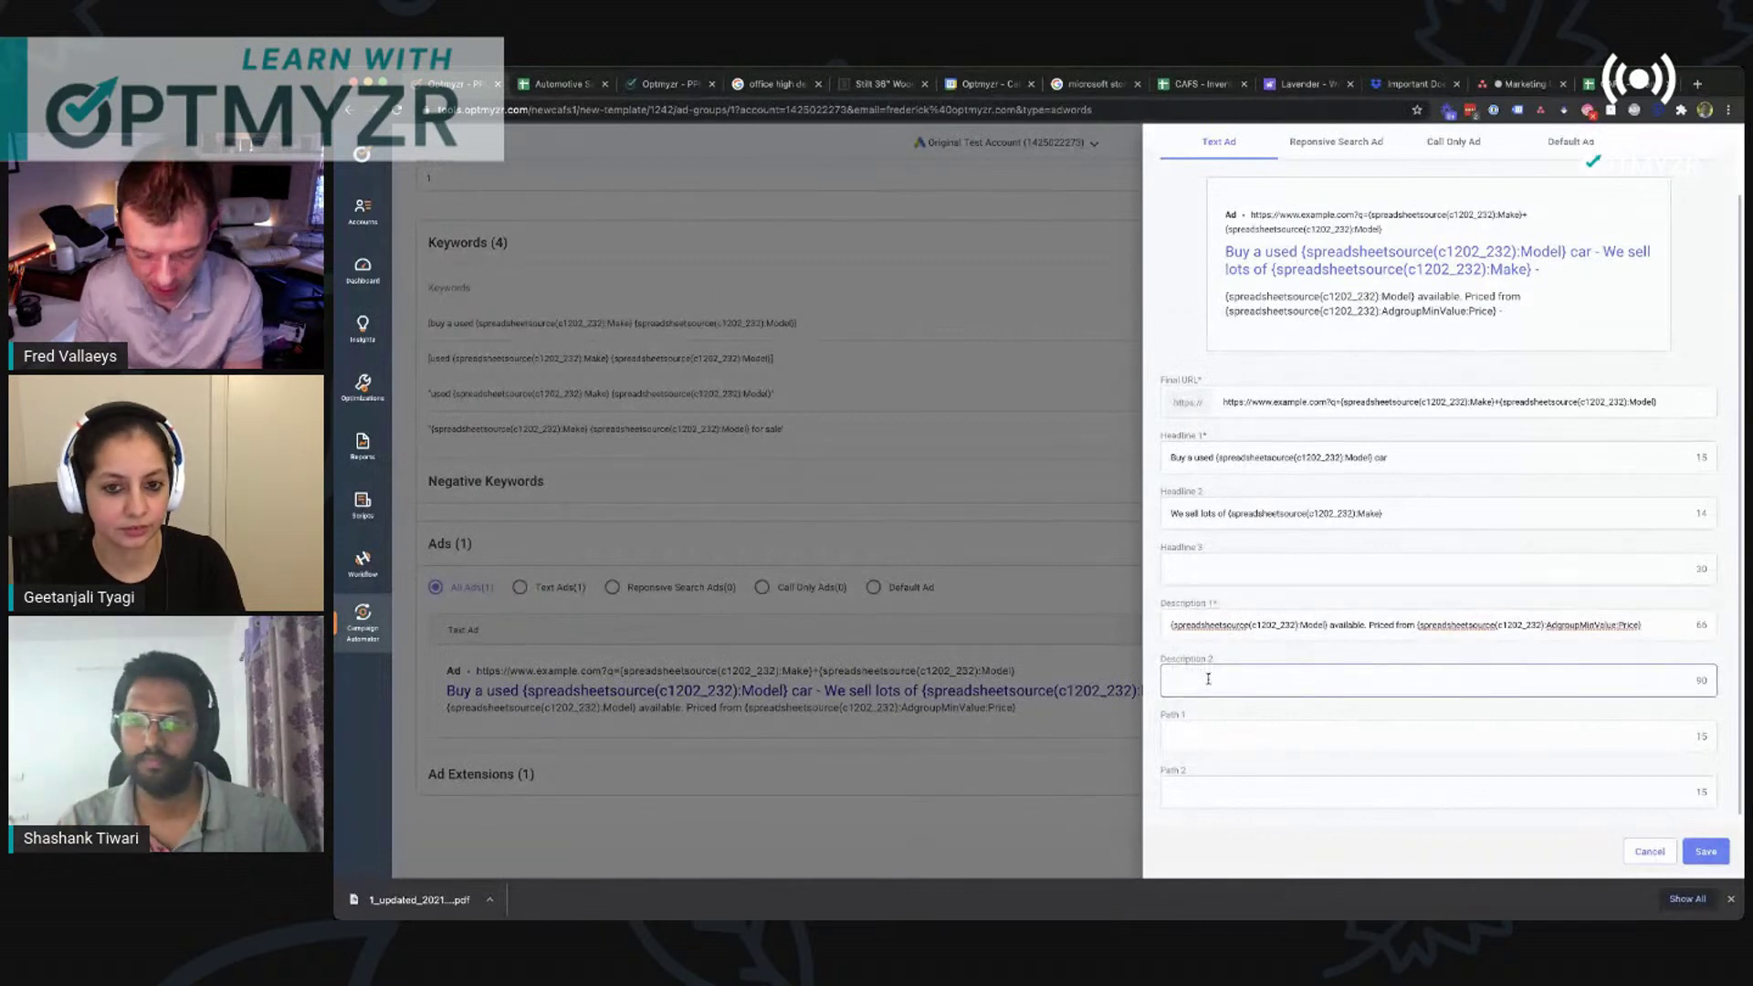
text({)
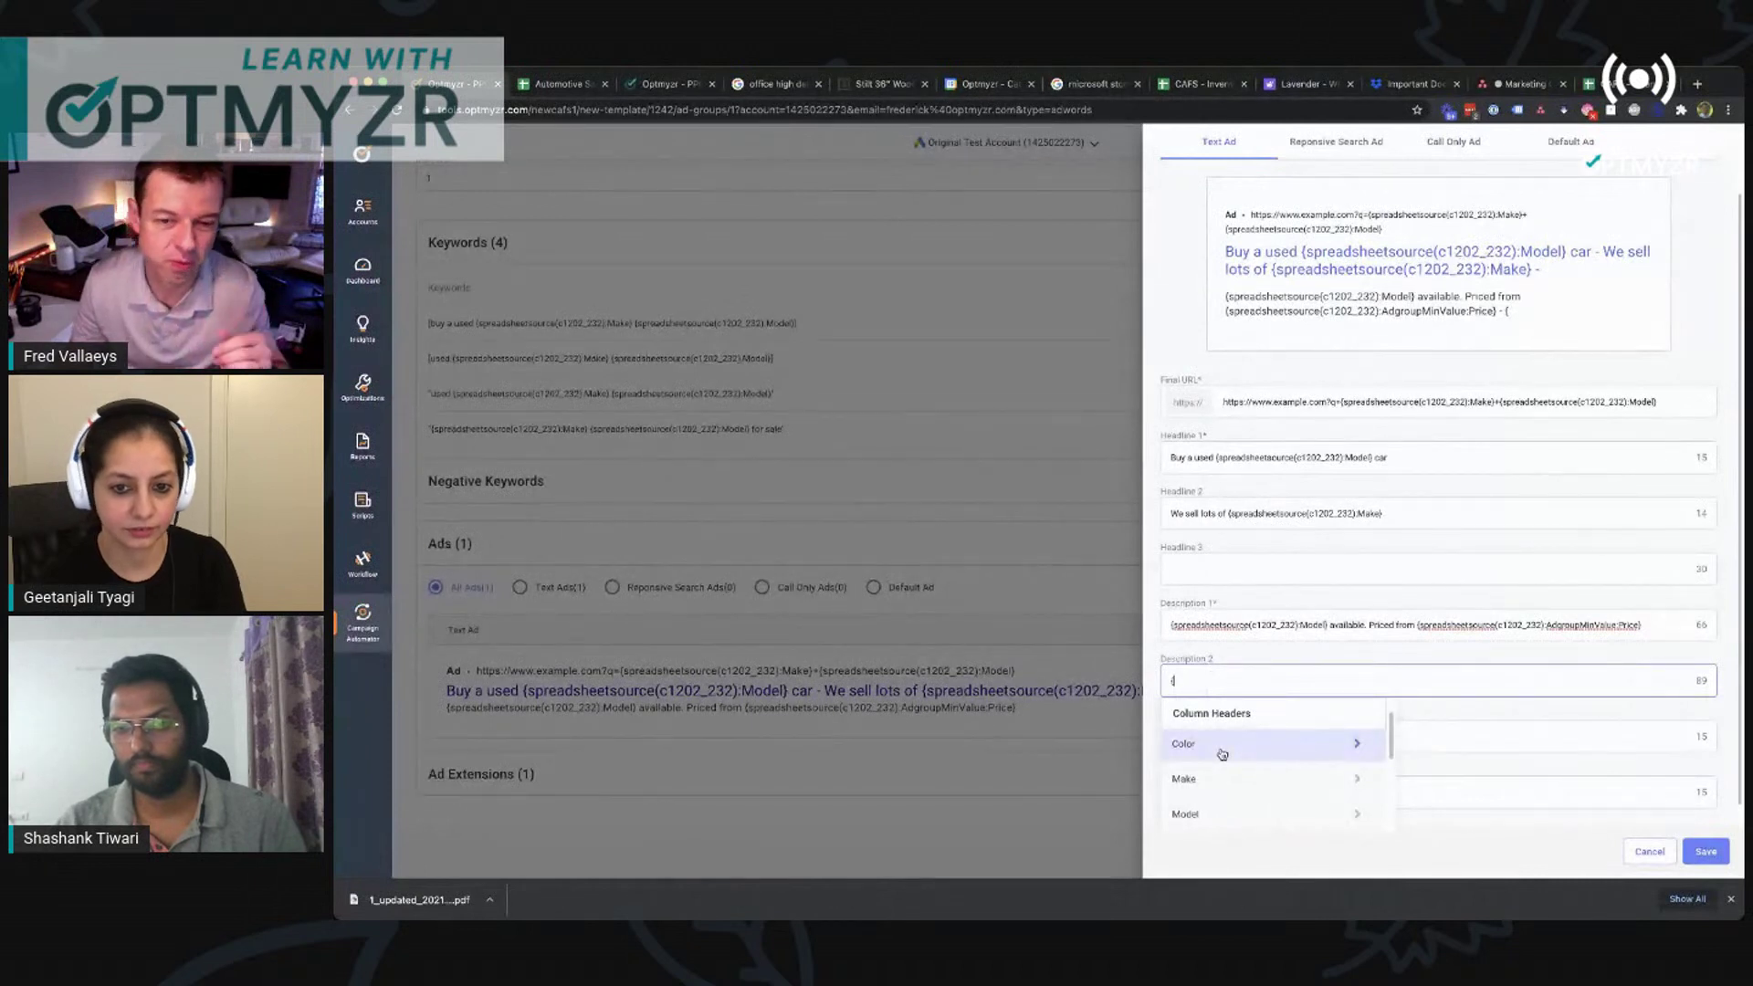
click(1358, 747)
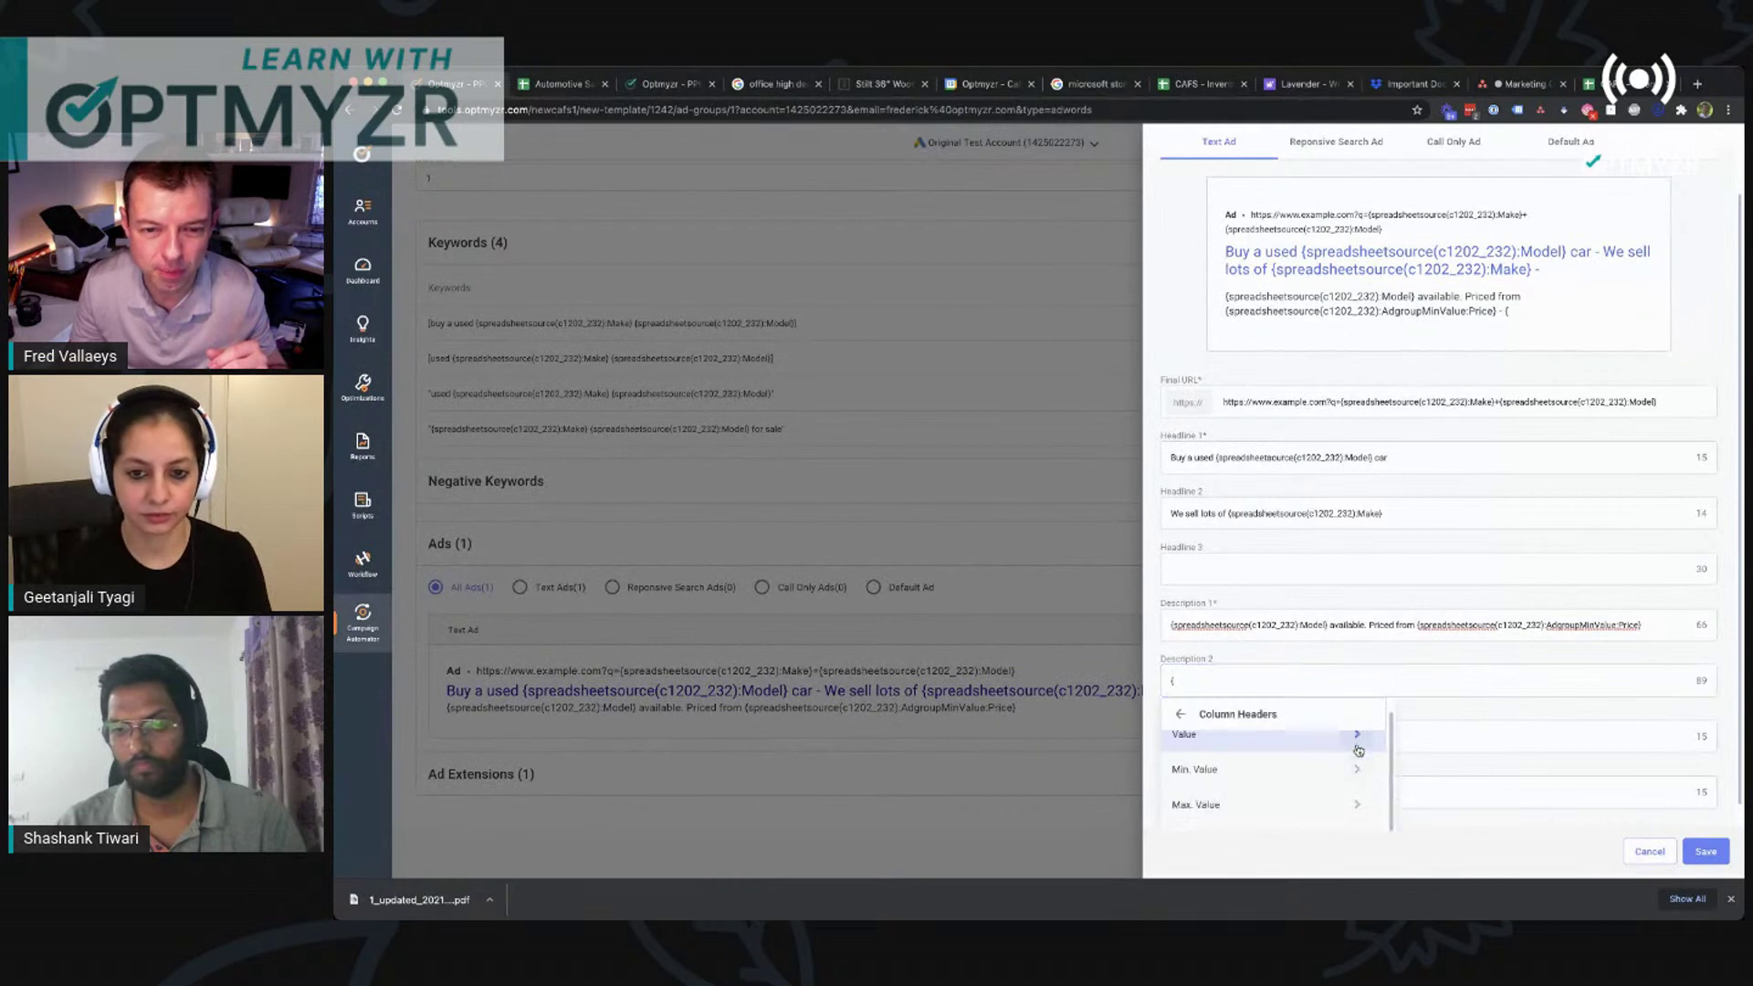
scroll(1359, 751, down, 1)
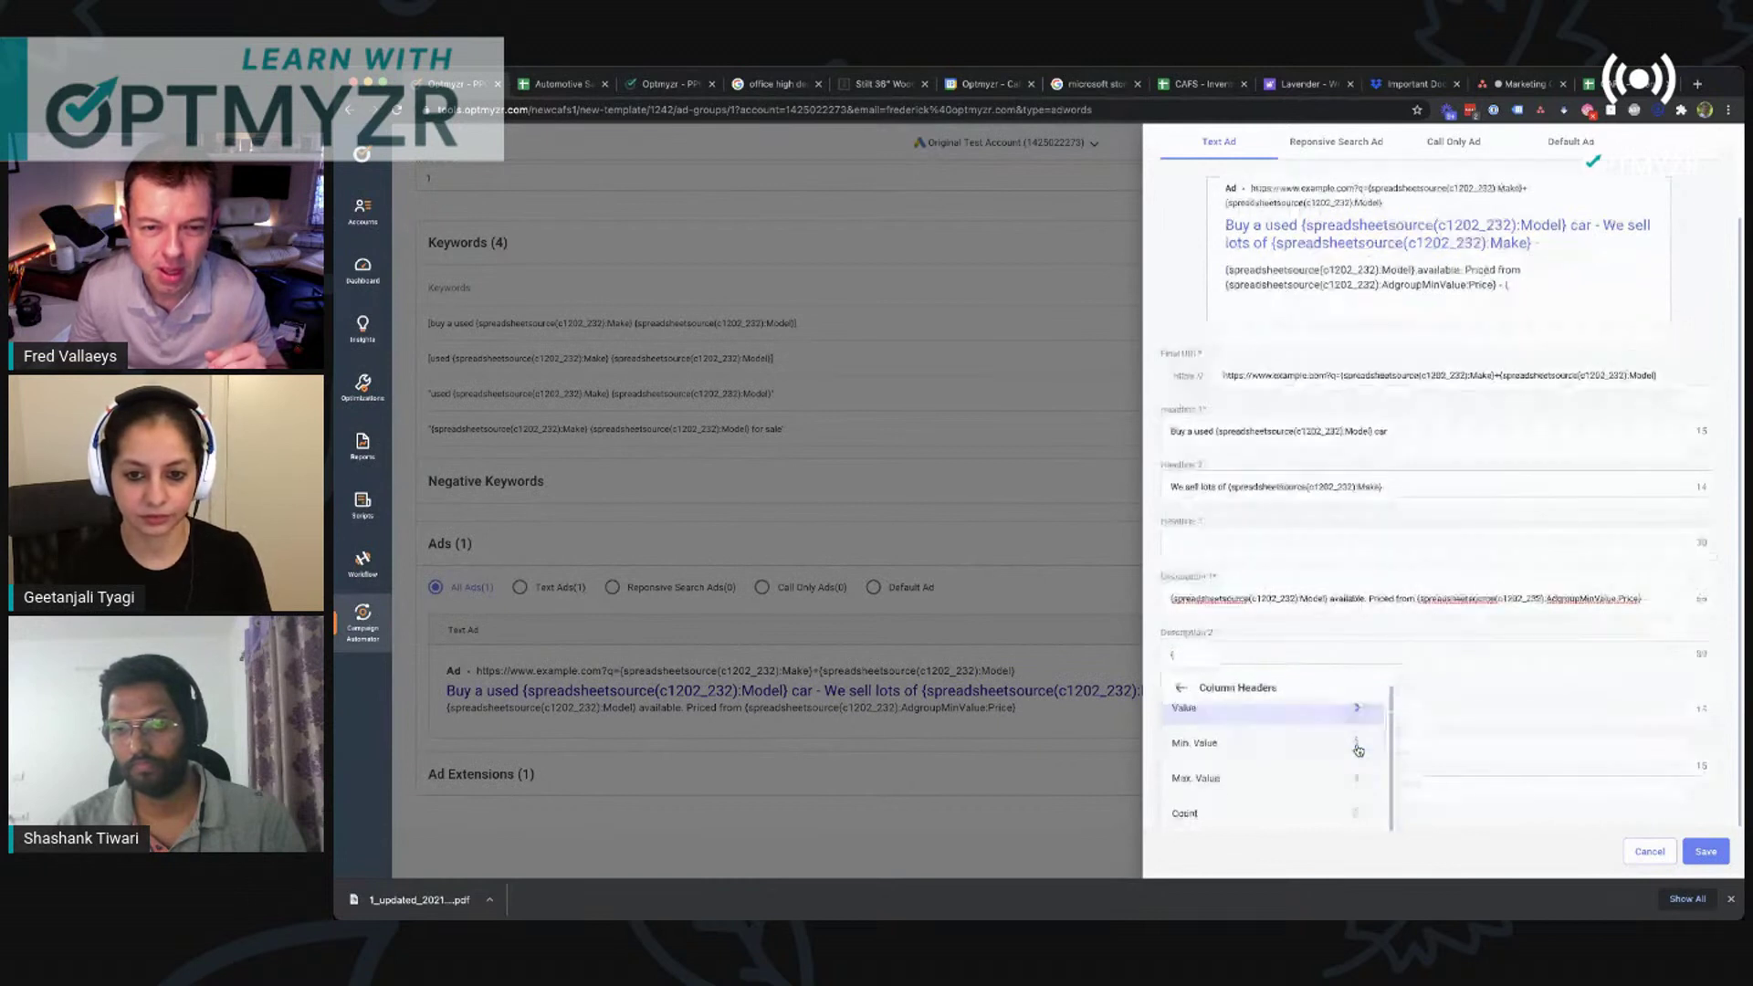
click(1356, 819)
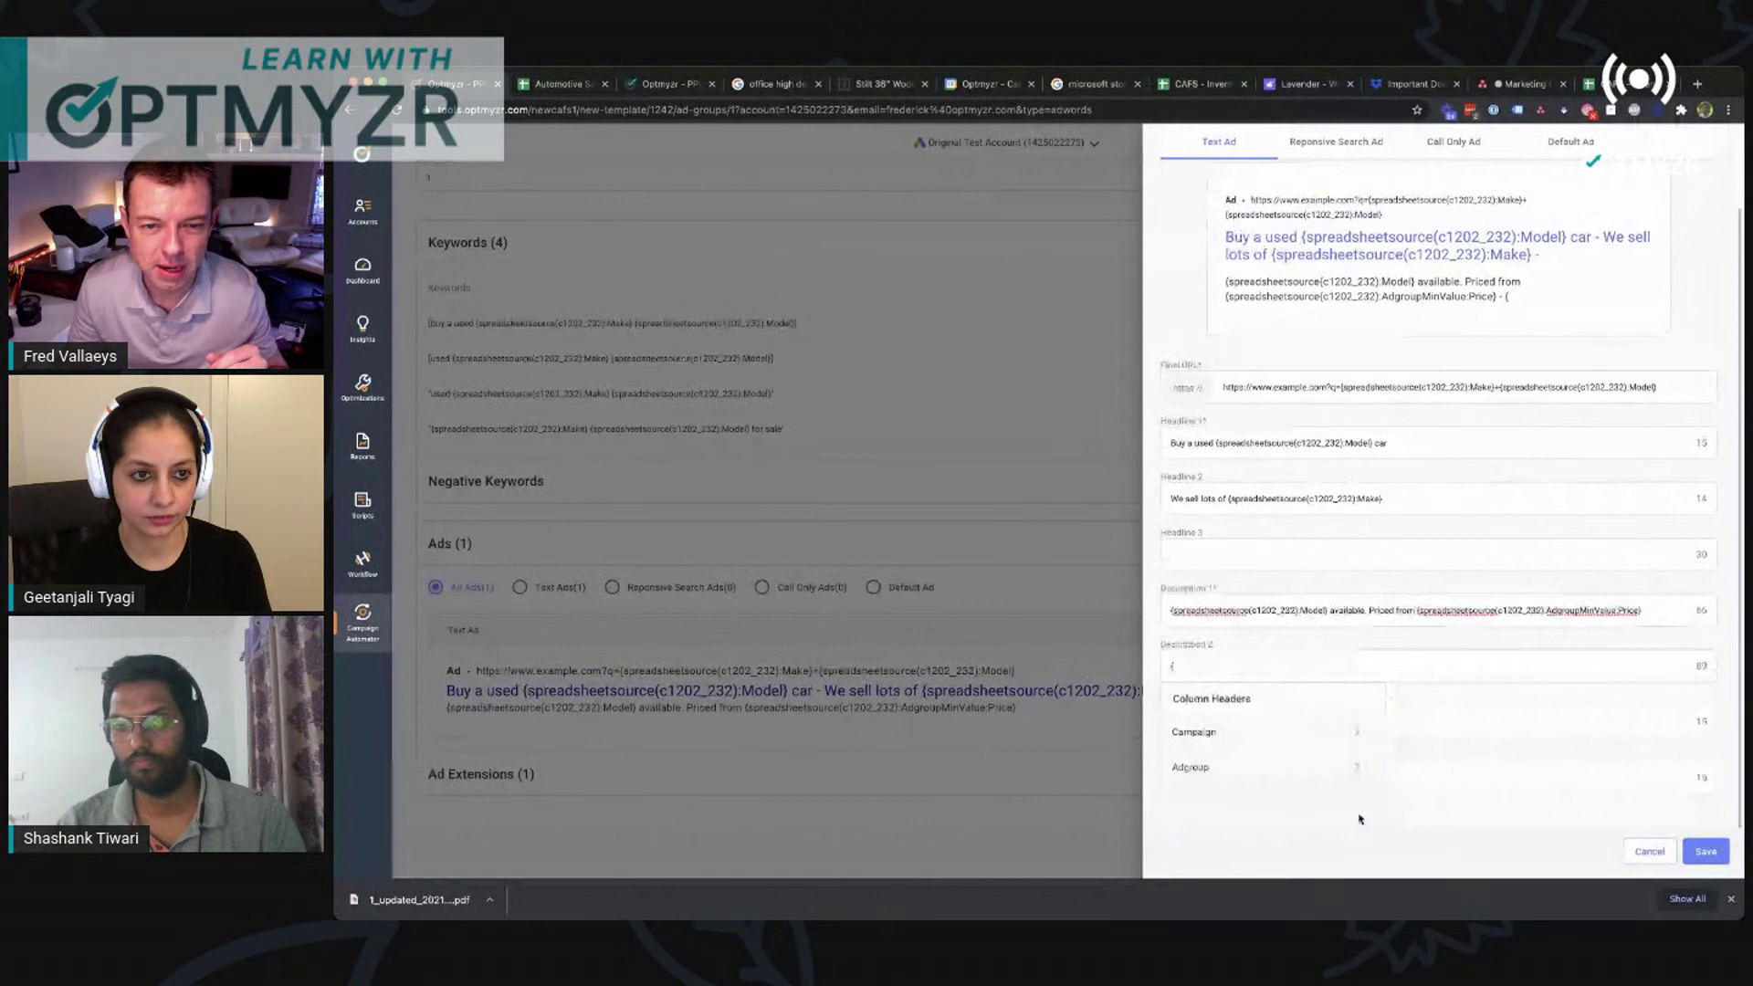
click(1358, 767)
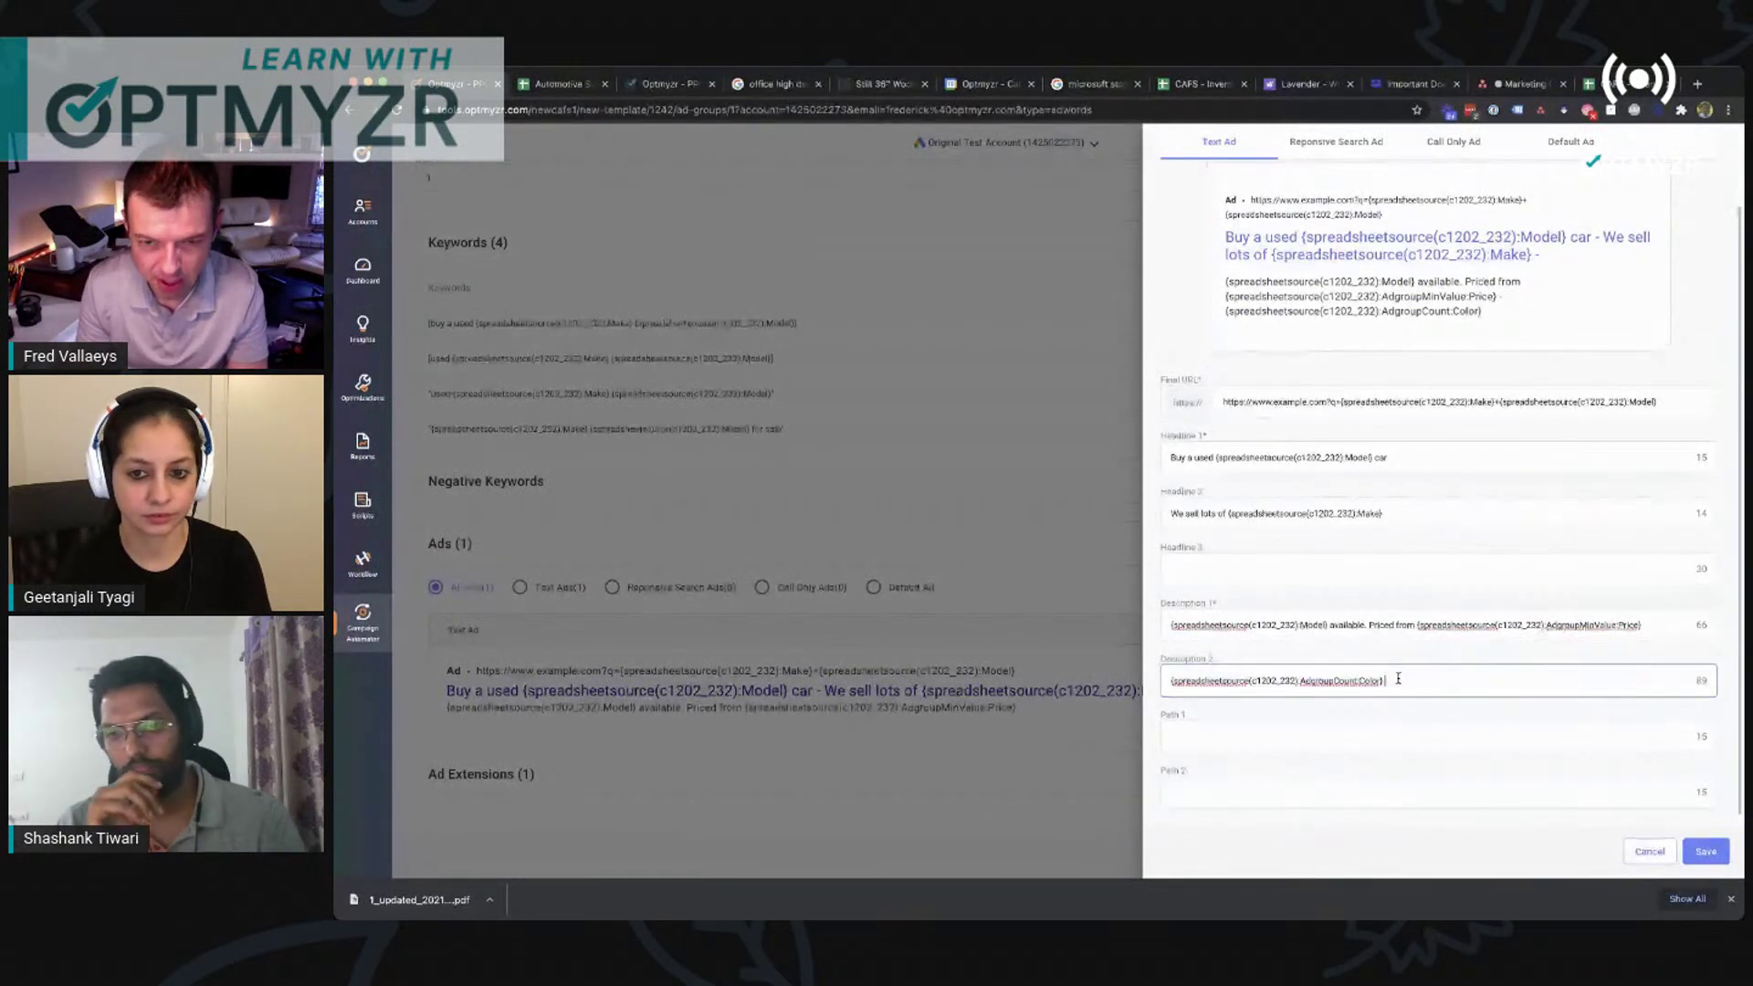
Step: Complete Description 2 with the text "colors to choose from" following the color count placeholder, and save the ad
text(colors ro c)
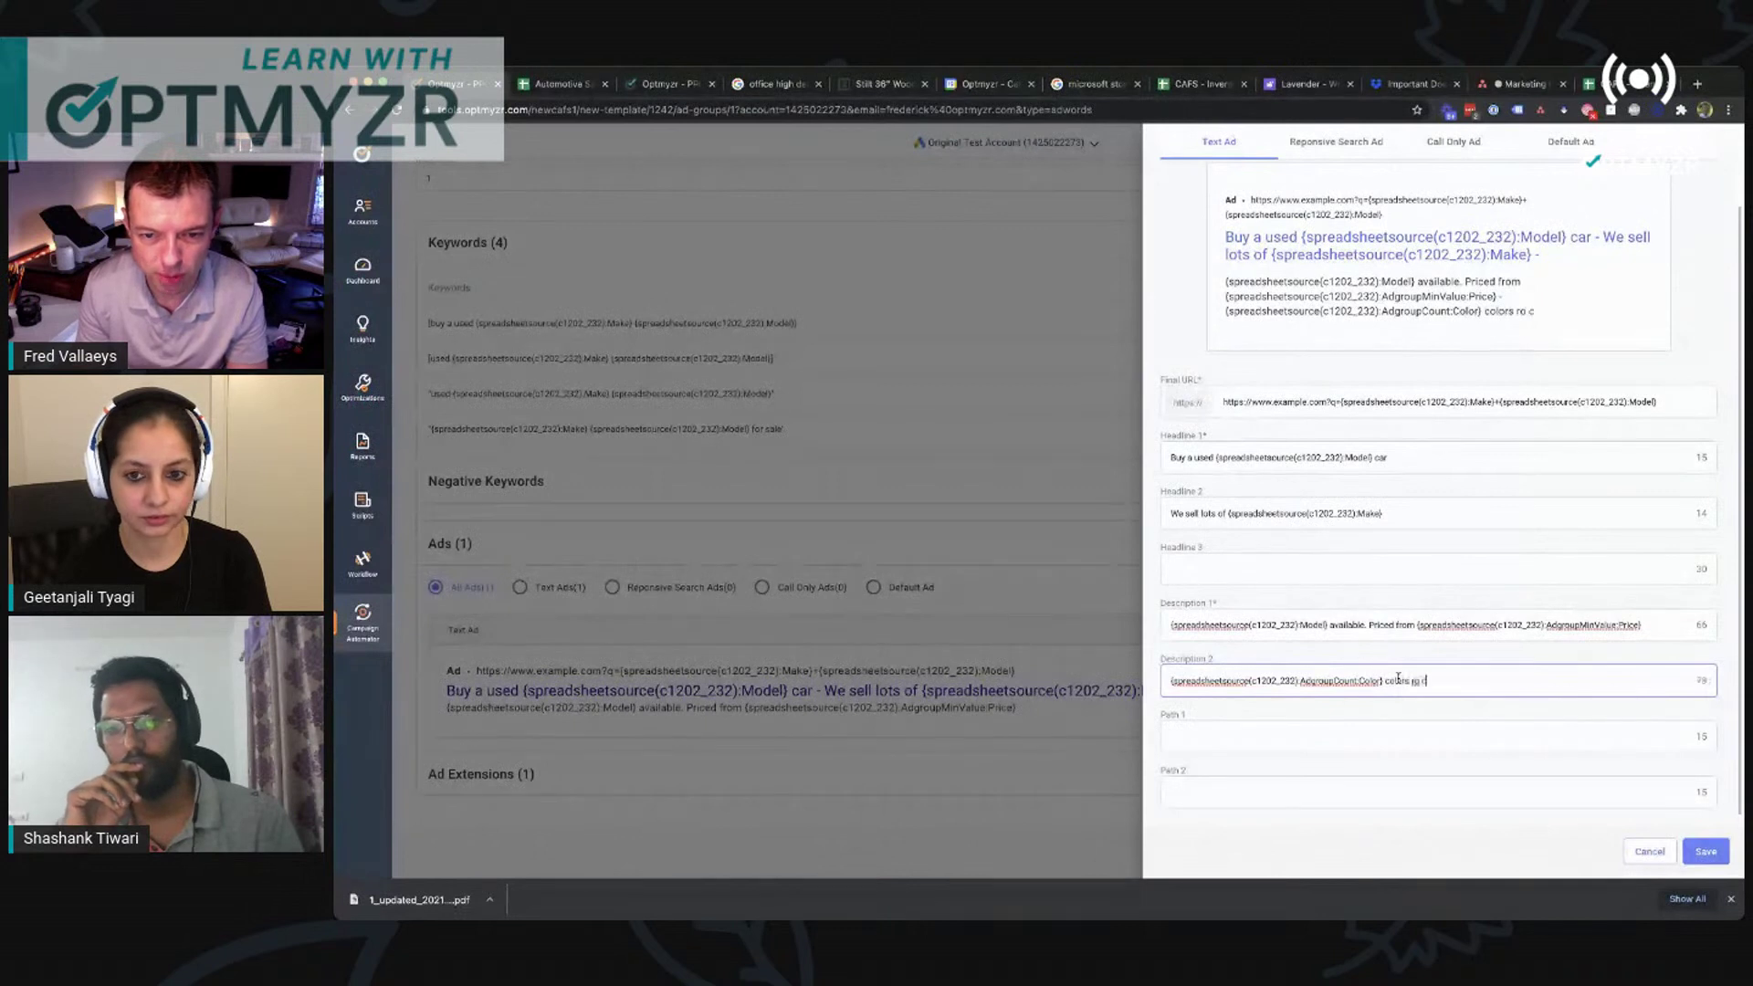
key(BackSpace)
key(BackSpace)
key(BackSpace)
key(BackSpace)
text(to choose from)
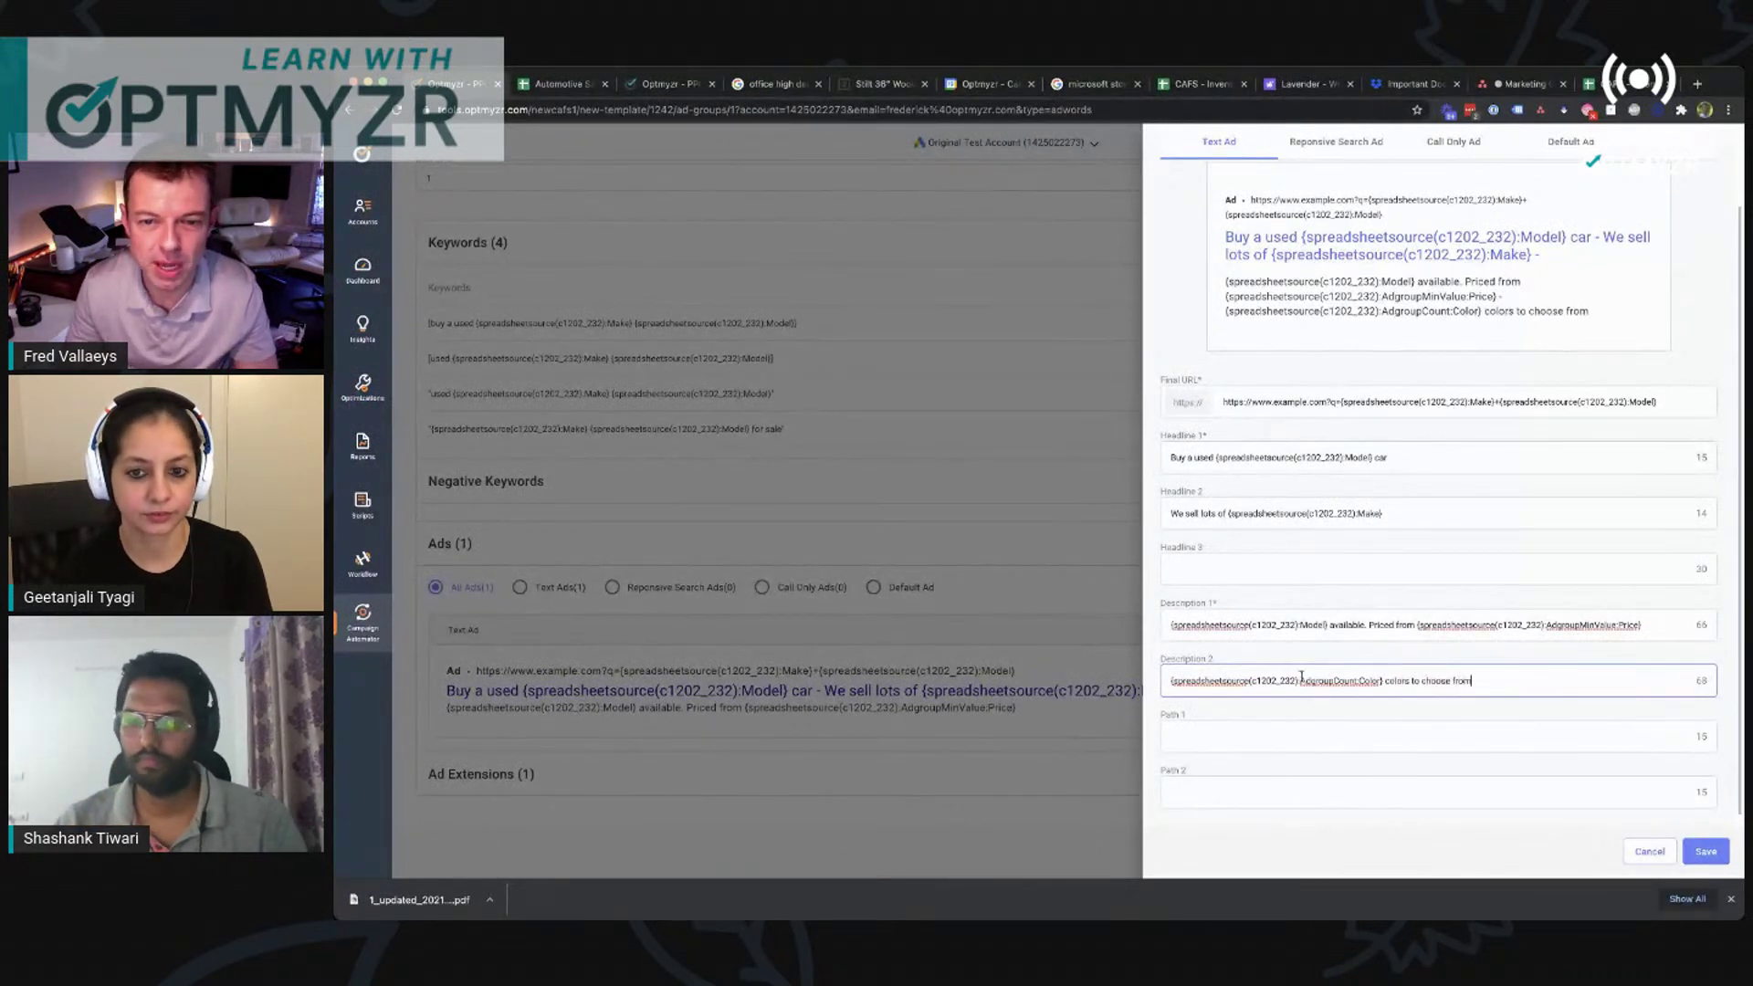
drag(1244, 680, 1354, 681)
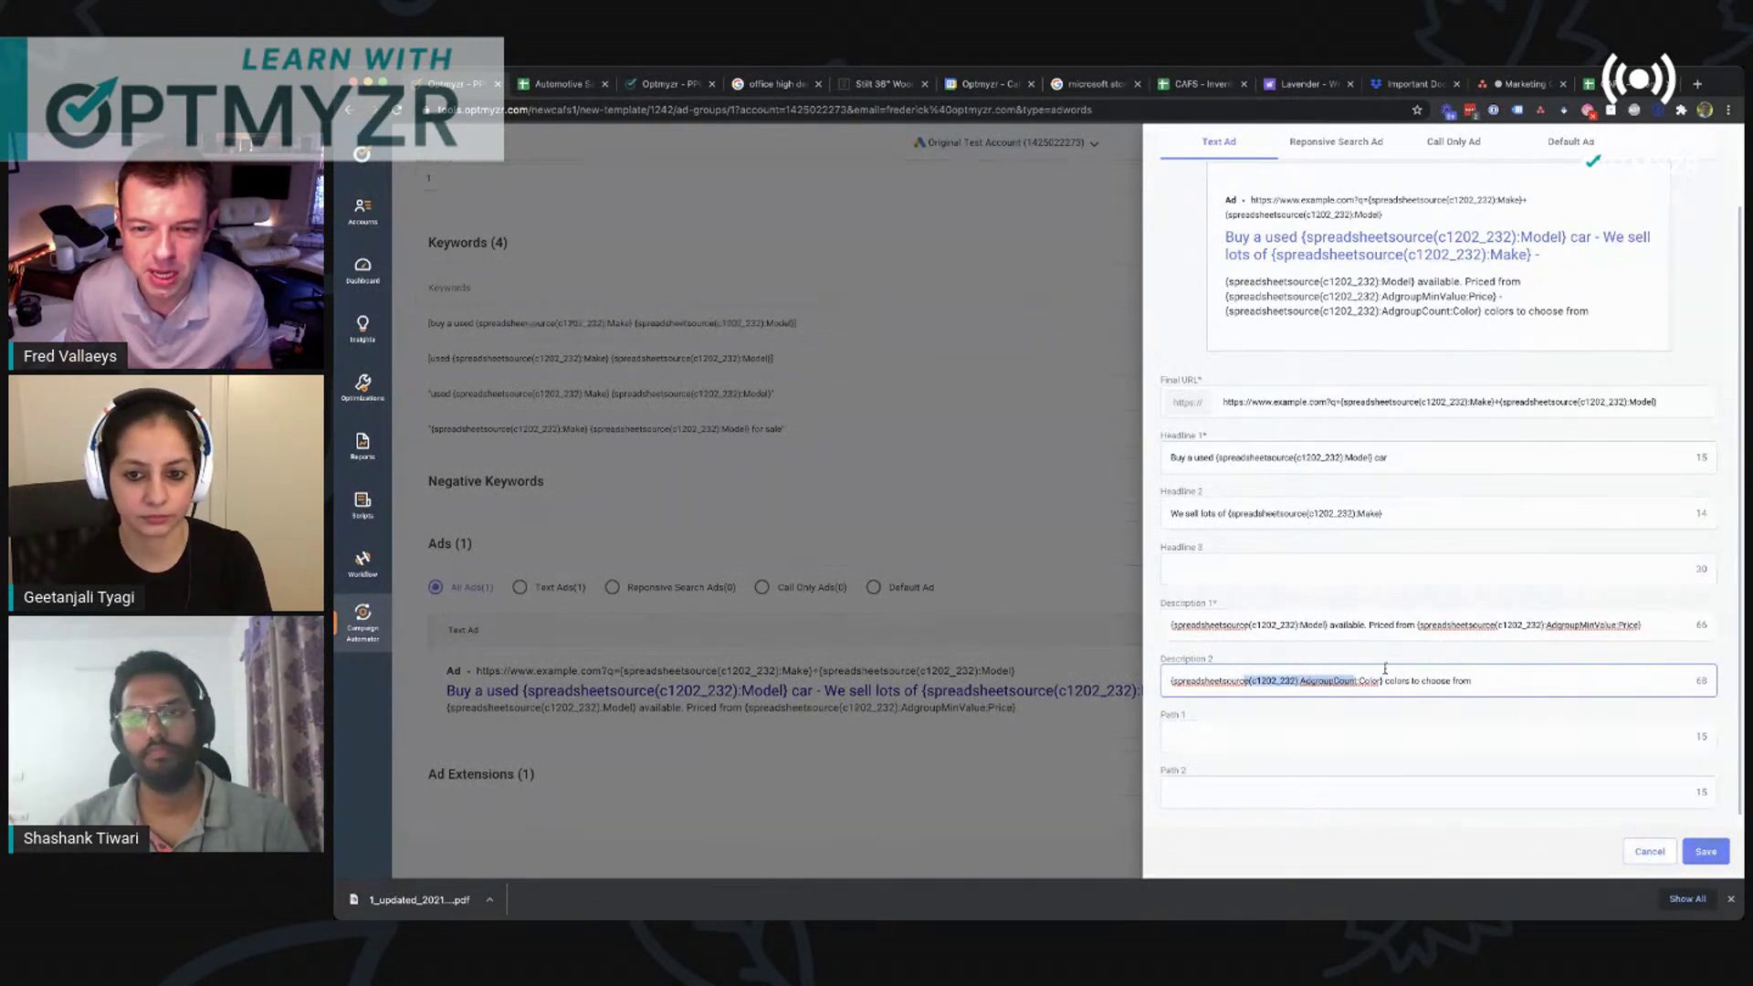
click(1701, 854)
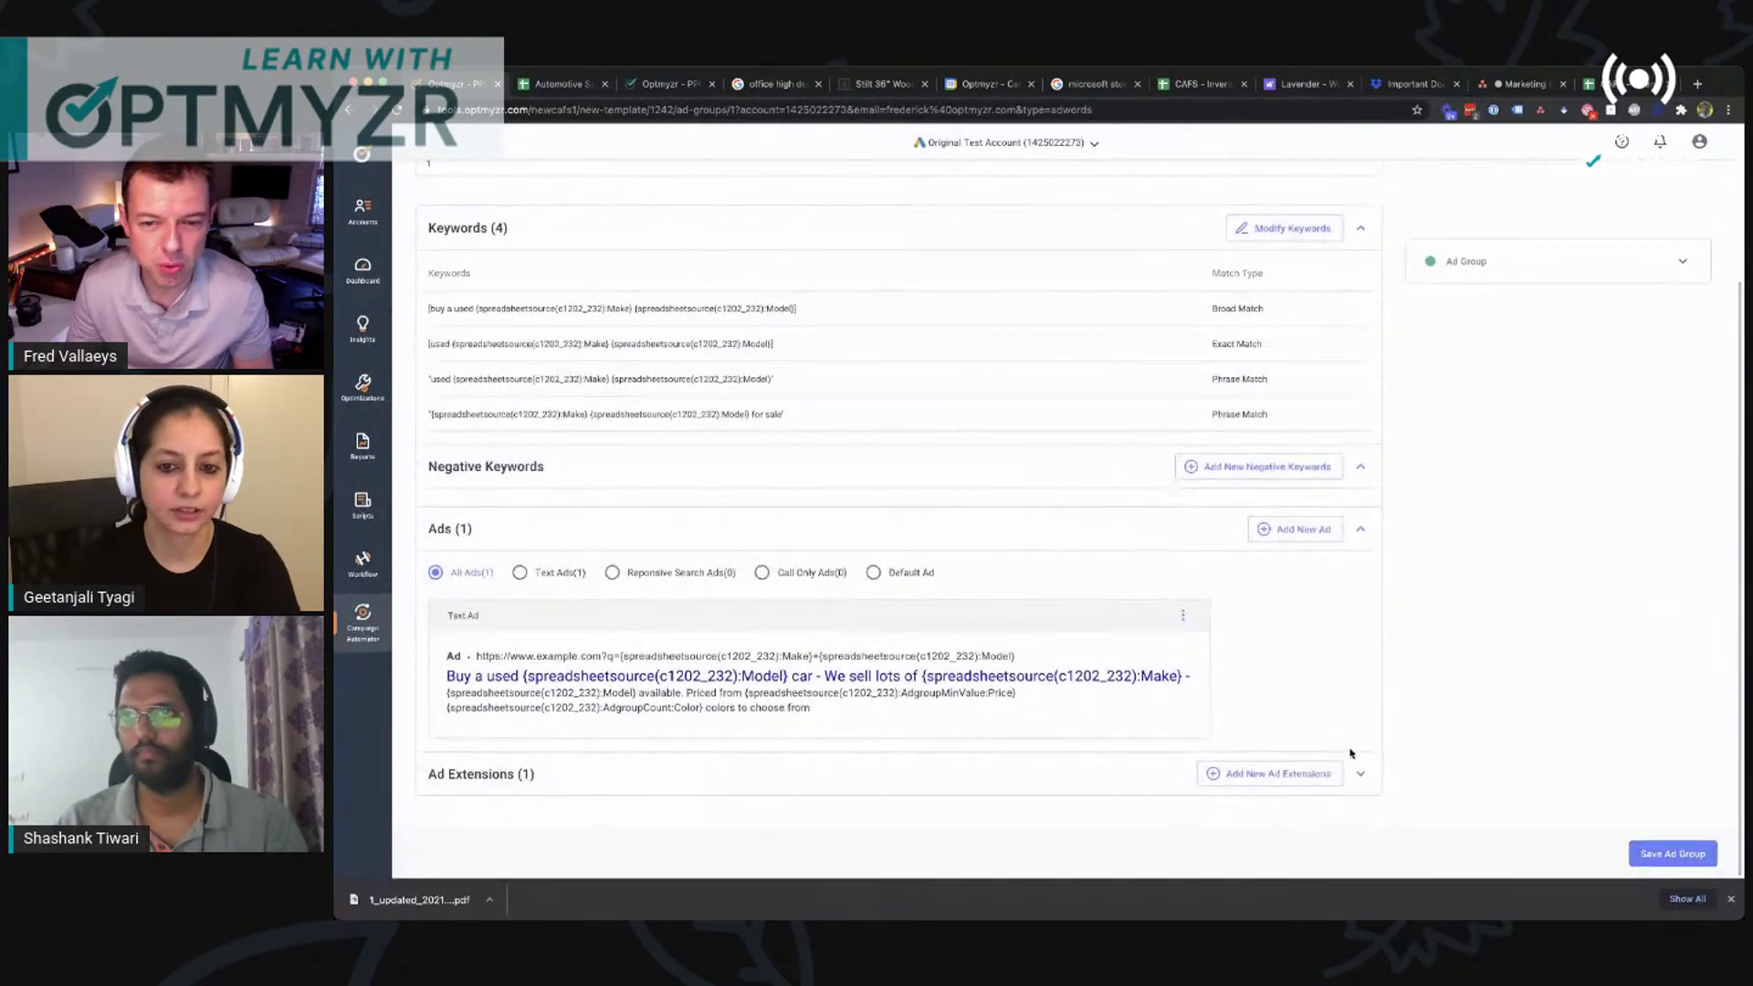
Step: Expand the Ad Extensions section to review the sitelink extension, save the ad group, and save the template with a preview
click(1361, 775)
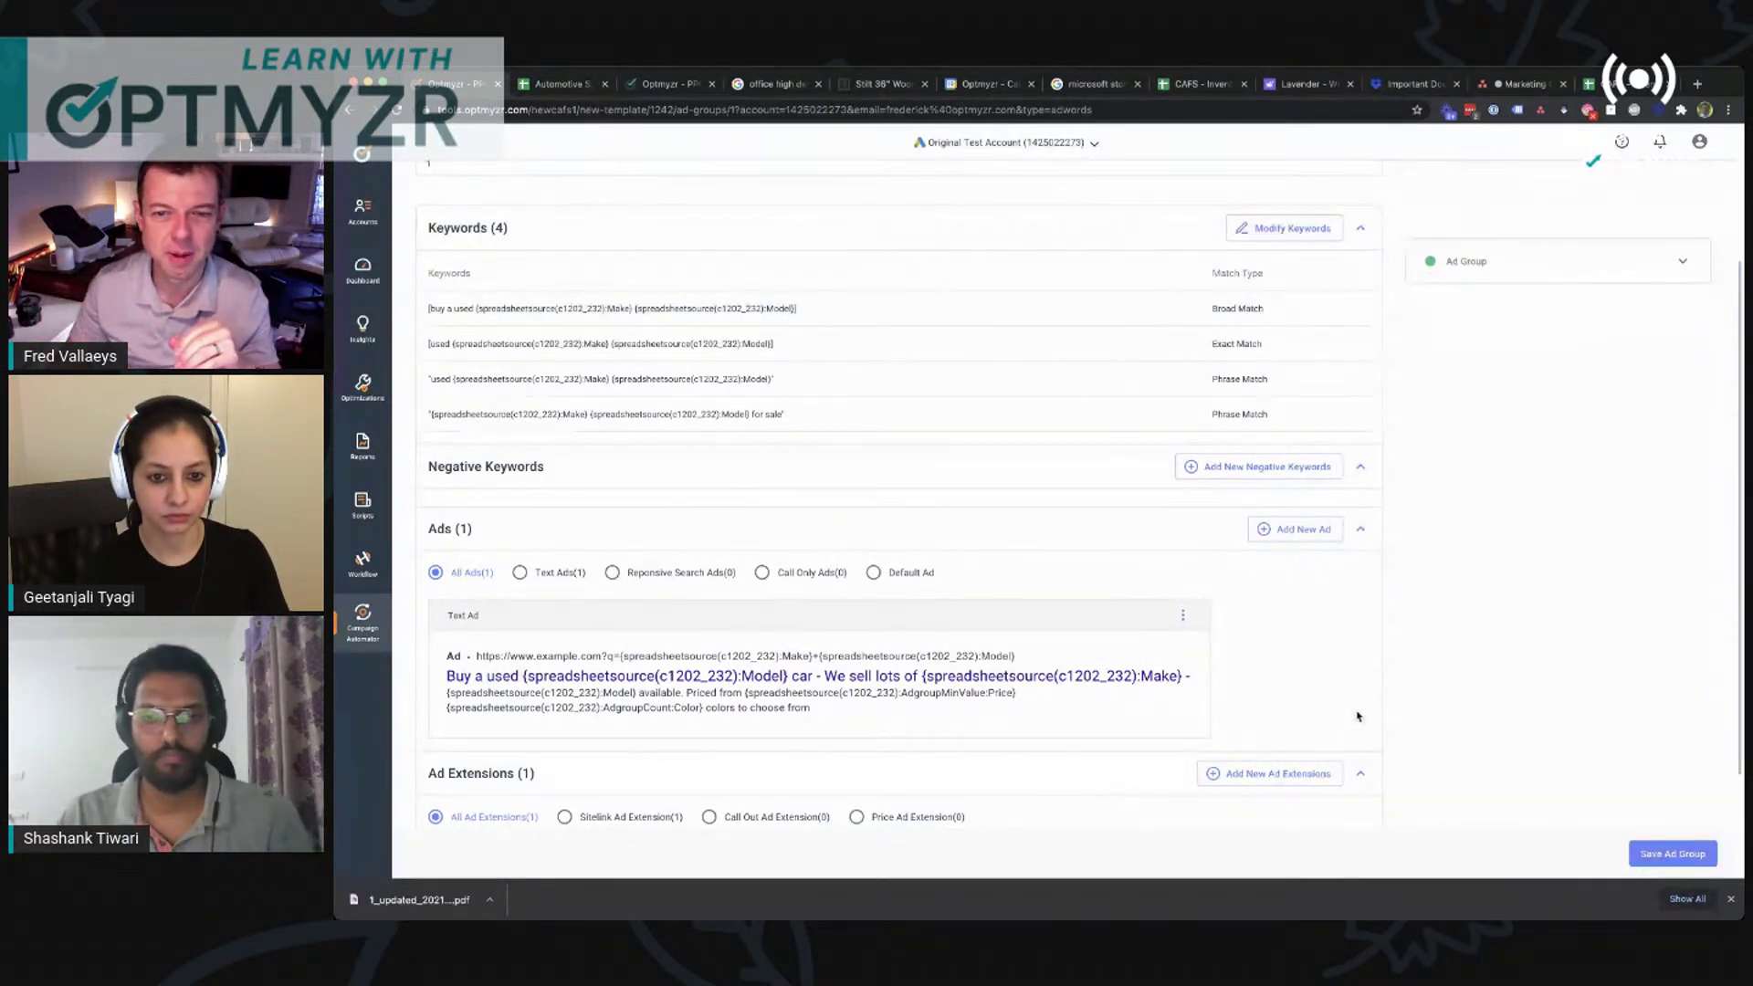
scroll(1356, 712, down, 1)
scroll(1357, 714, down, 1)
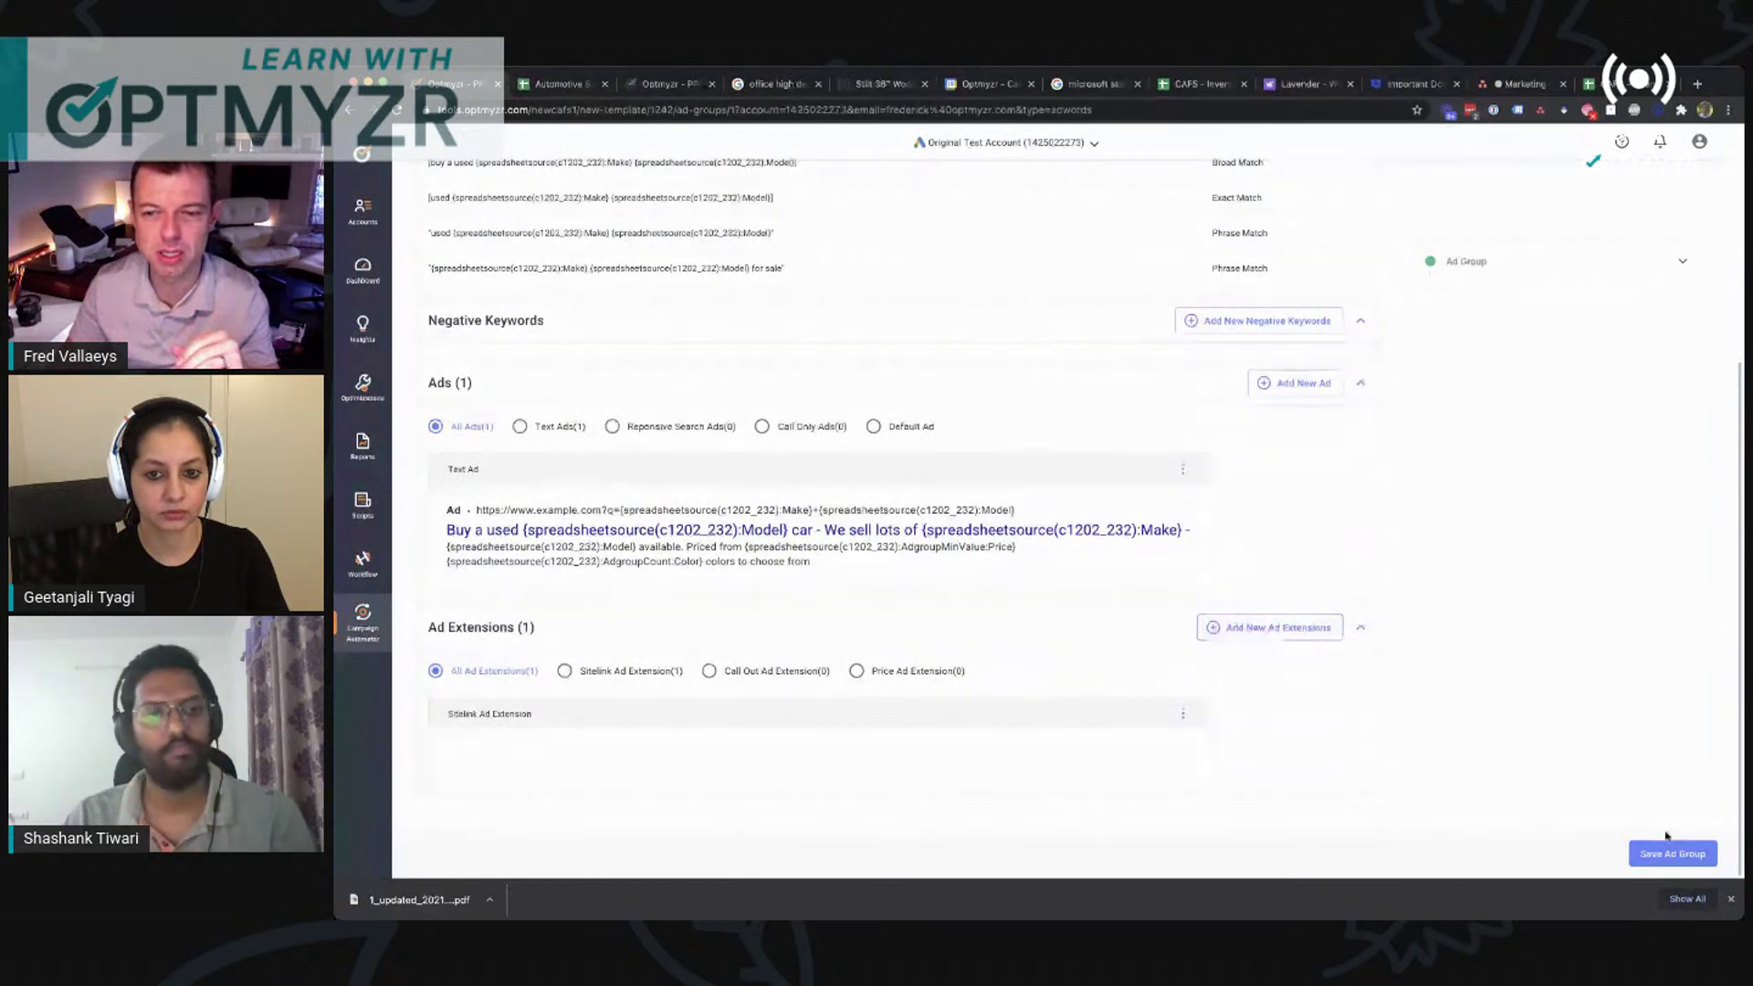
click(1664, 854)
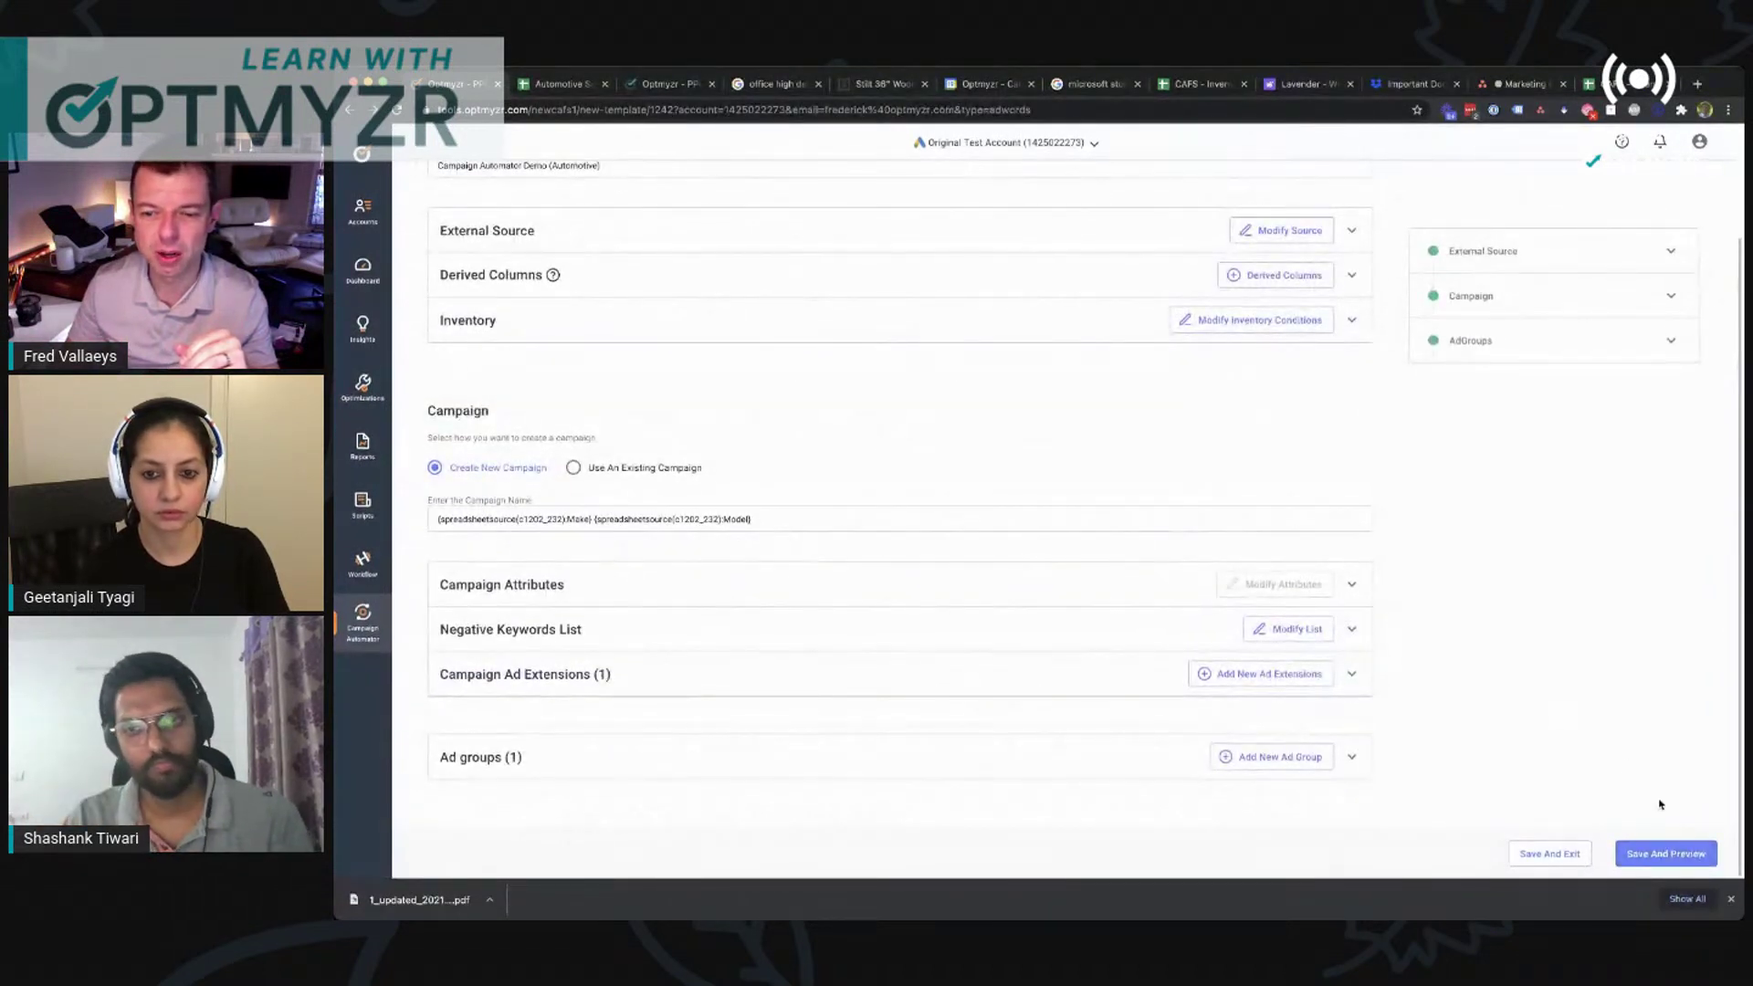
click(1663, 856)
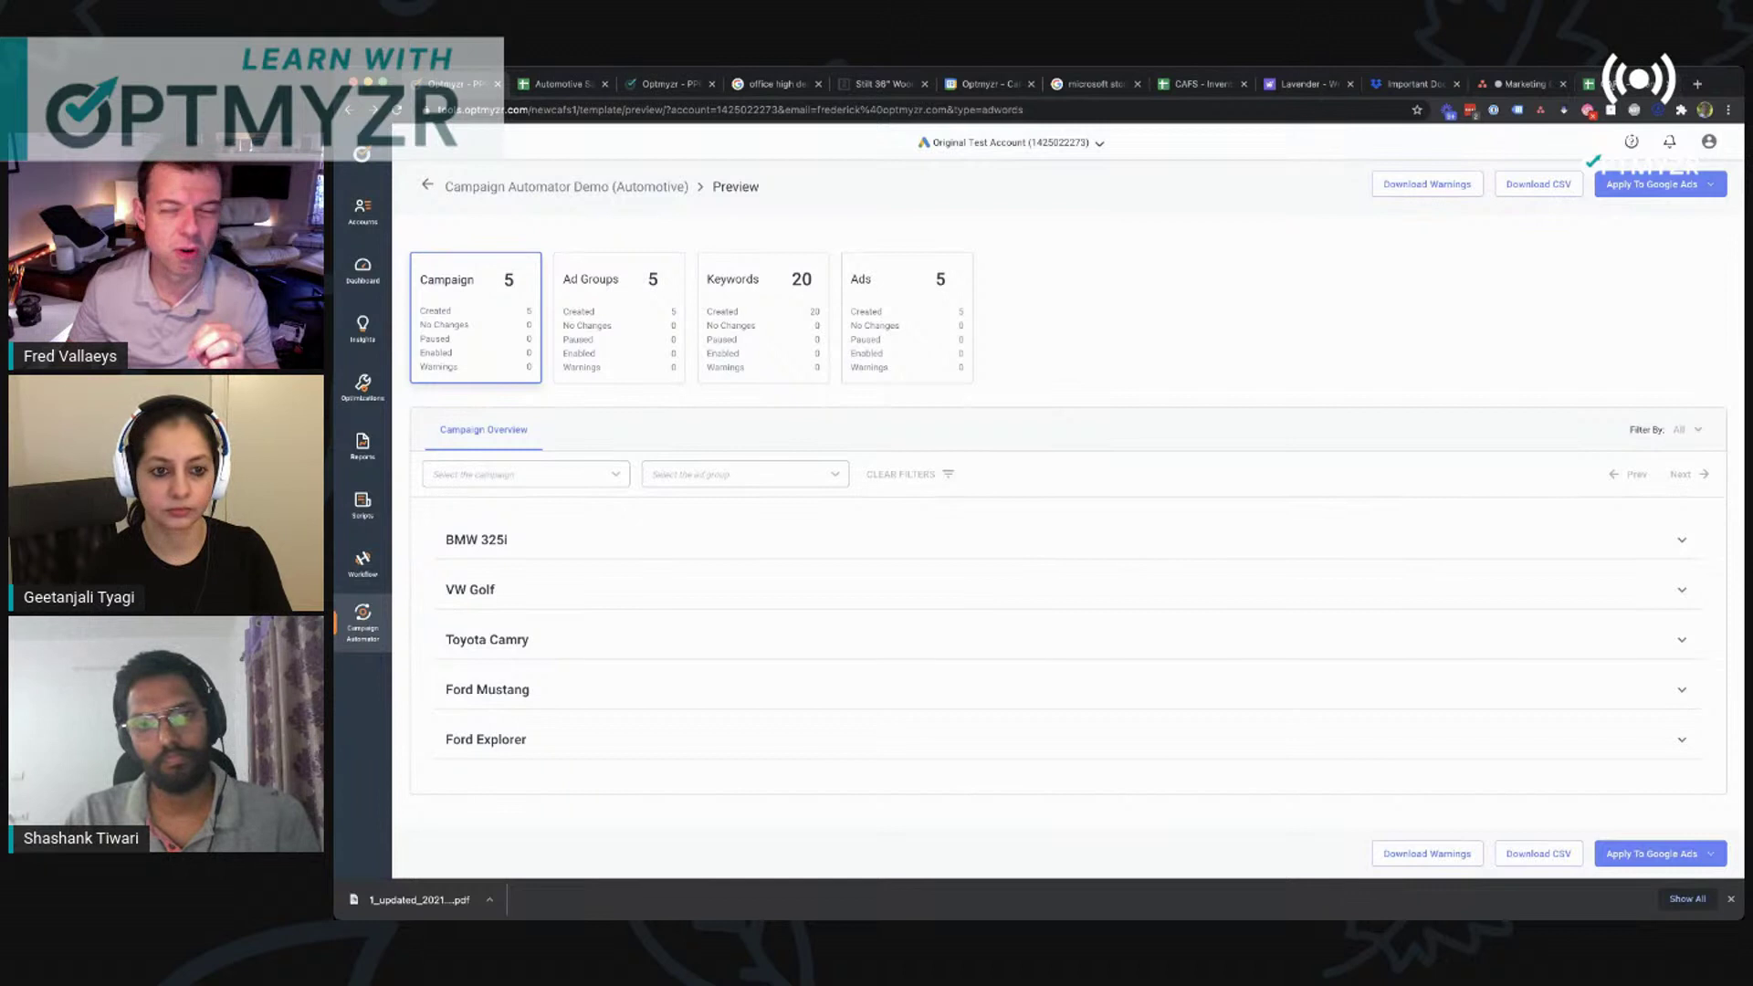
Step: Switch to the CAFS - Inventory Example spreadsheet and compare the make, model and price of the VW Golf and BMW 325i rows
click(1625, 84)
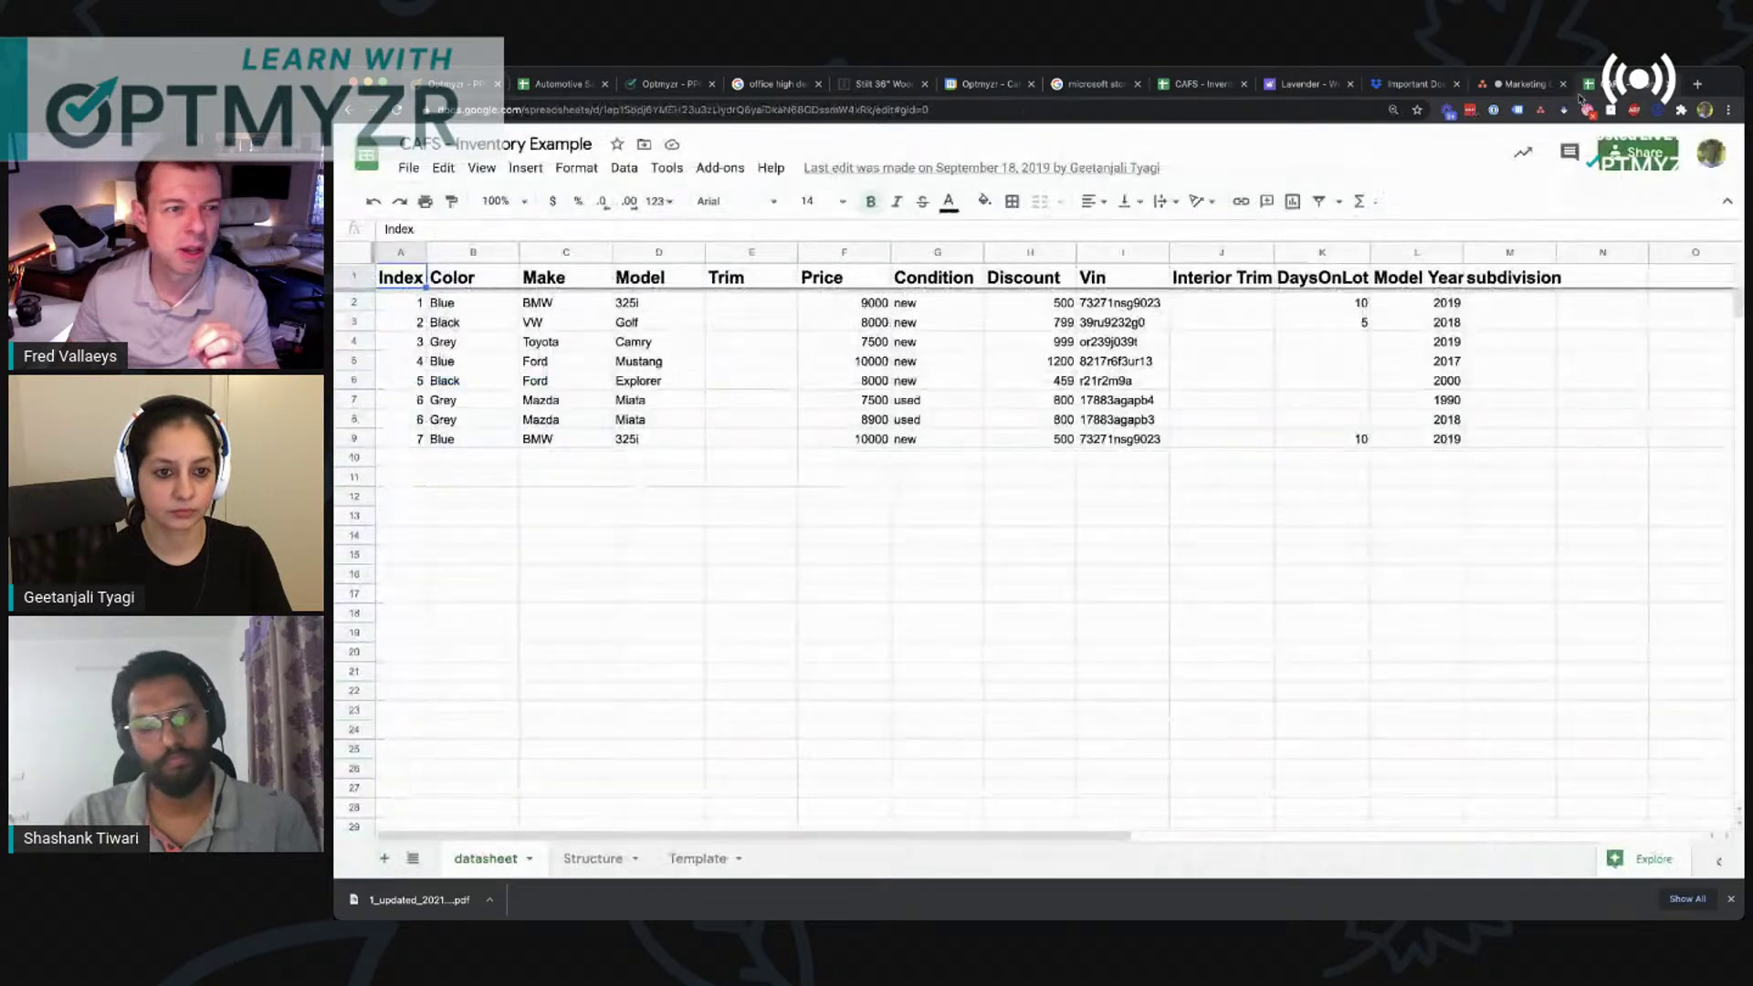
click(567, 323)
click(636, 323)
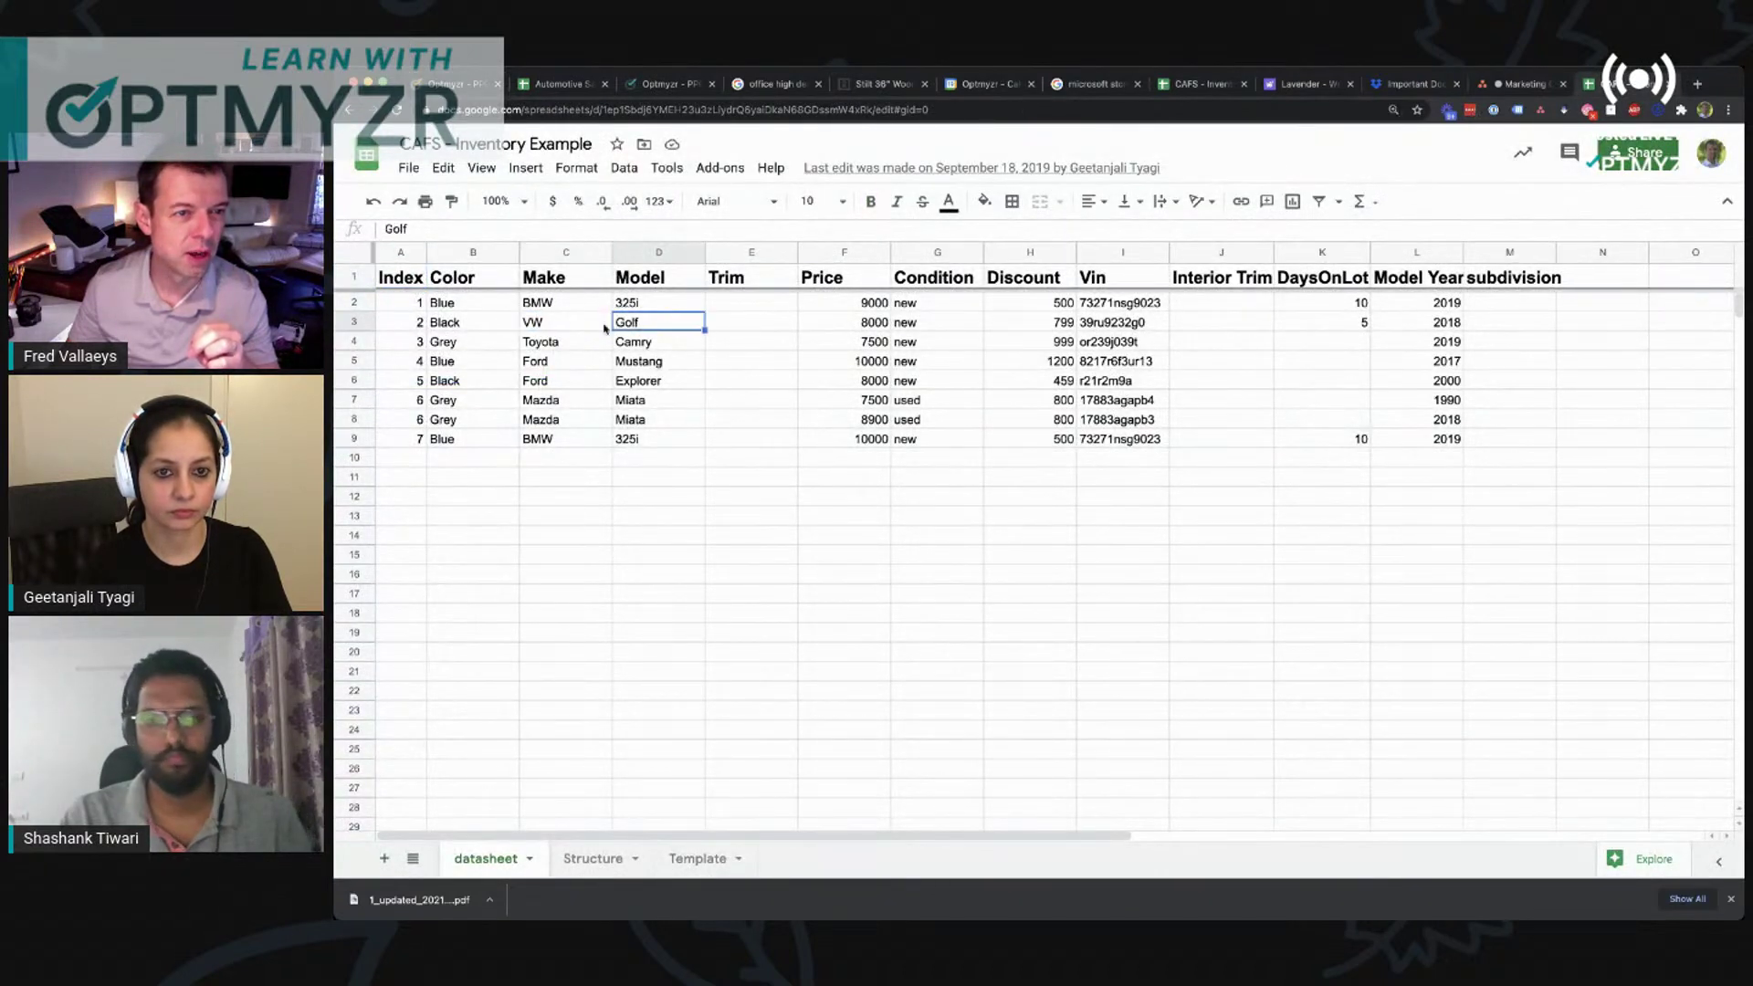
click(642, 305)
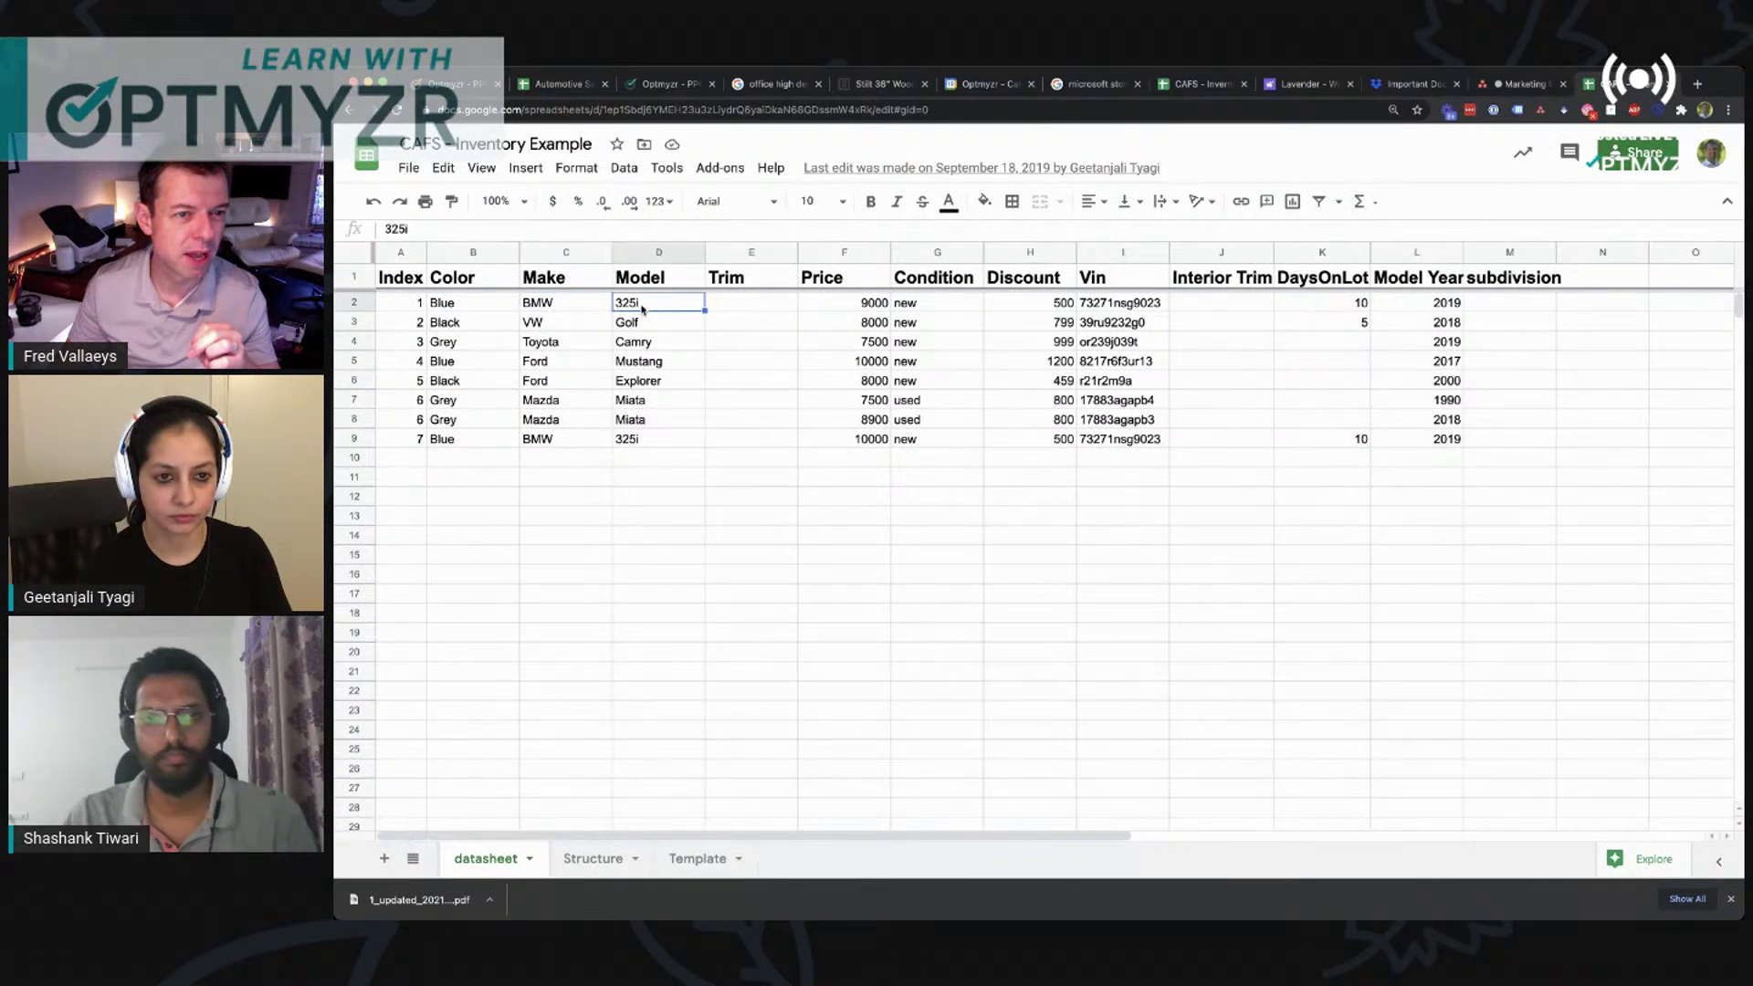
drag(576, 436, 633, 442)
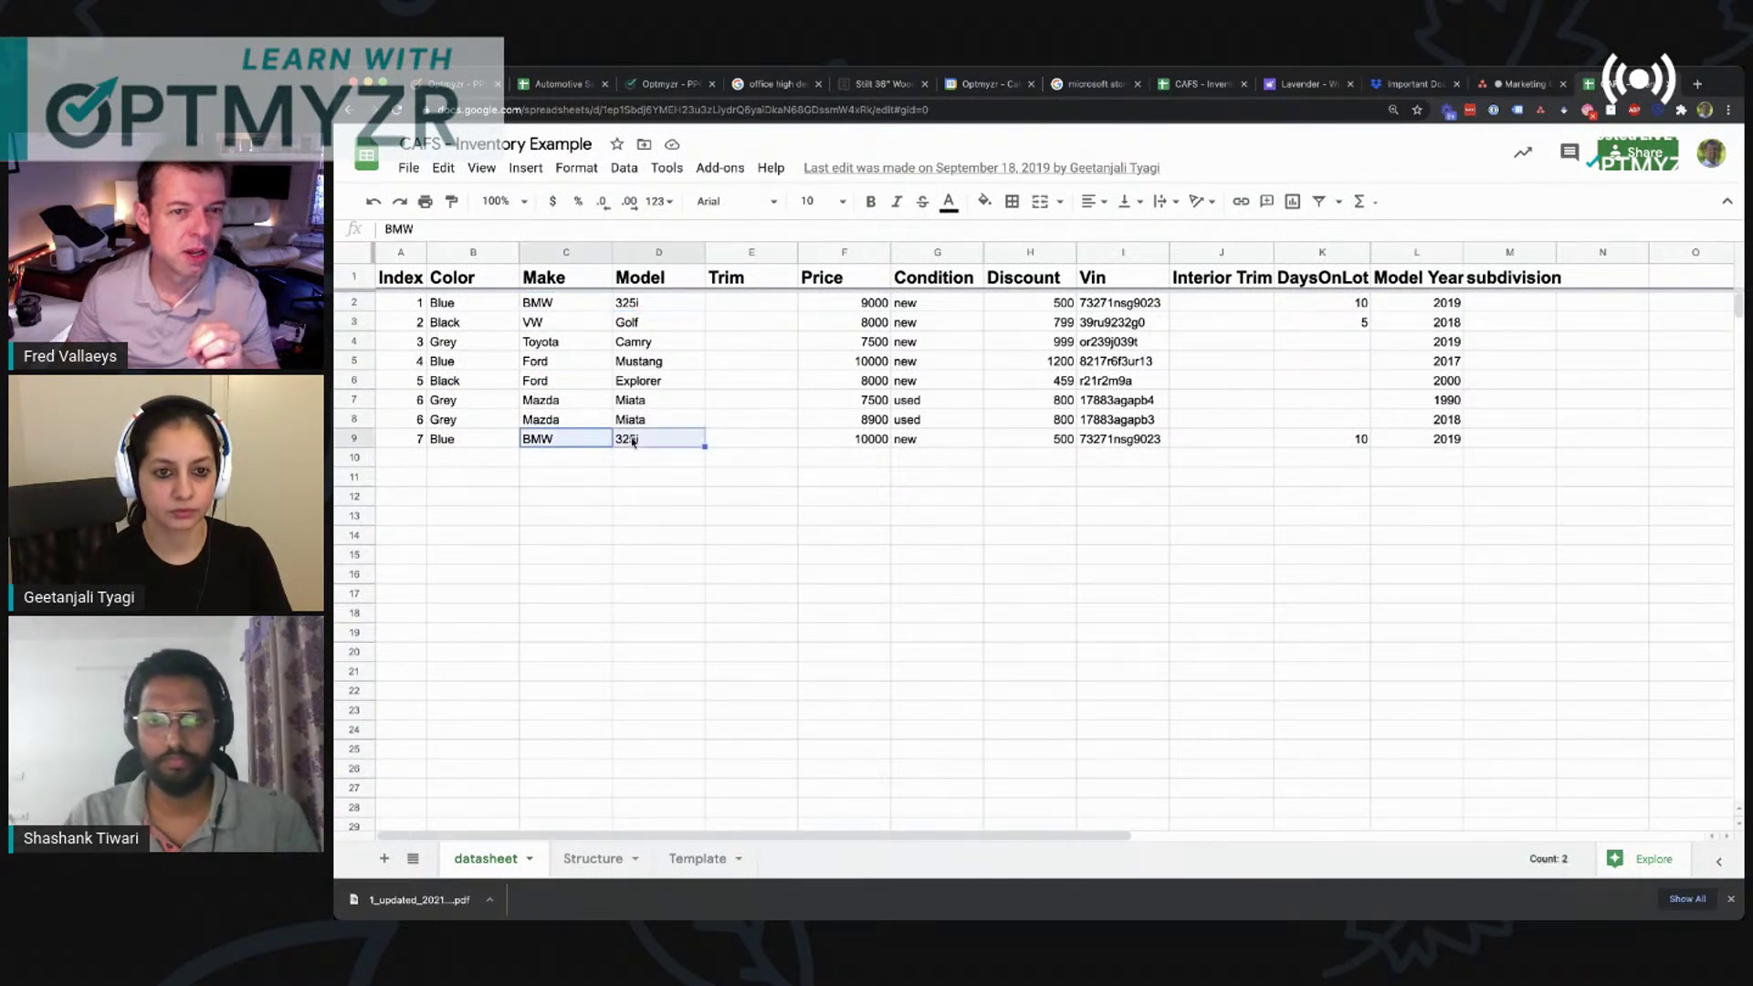
click(862, 443)
click(751, 476)
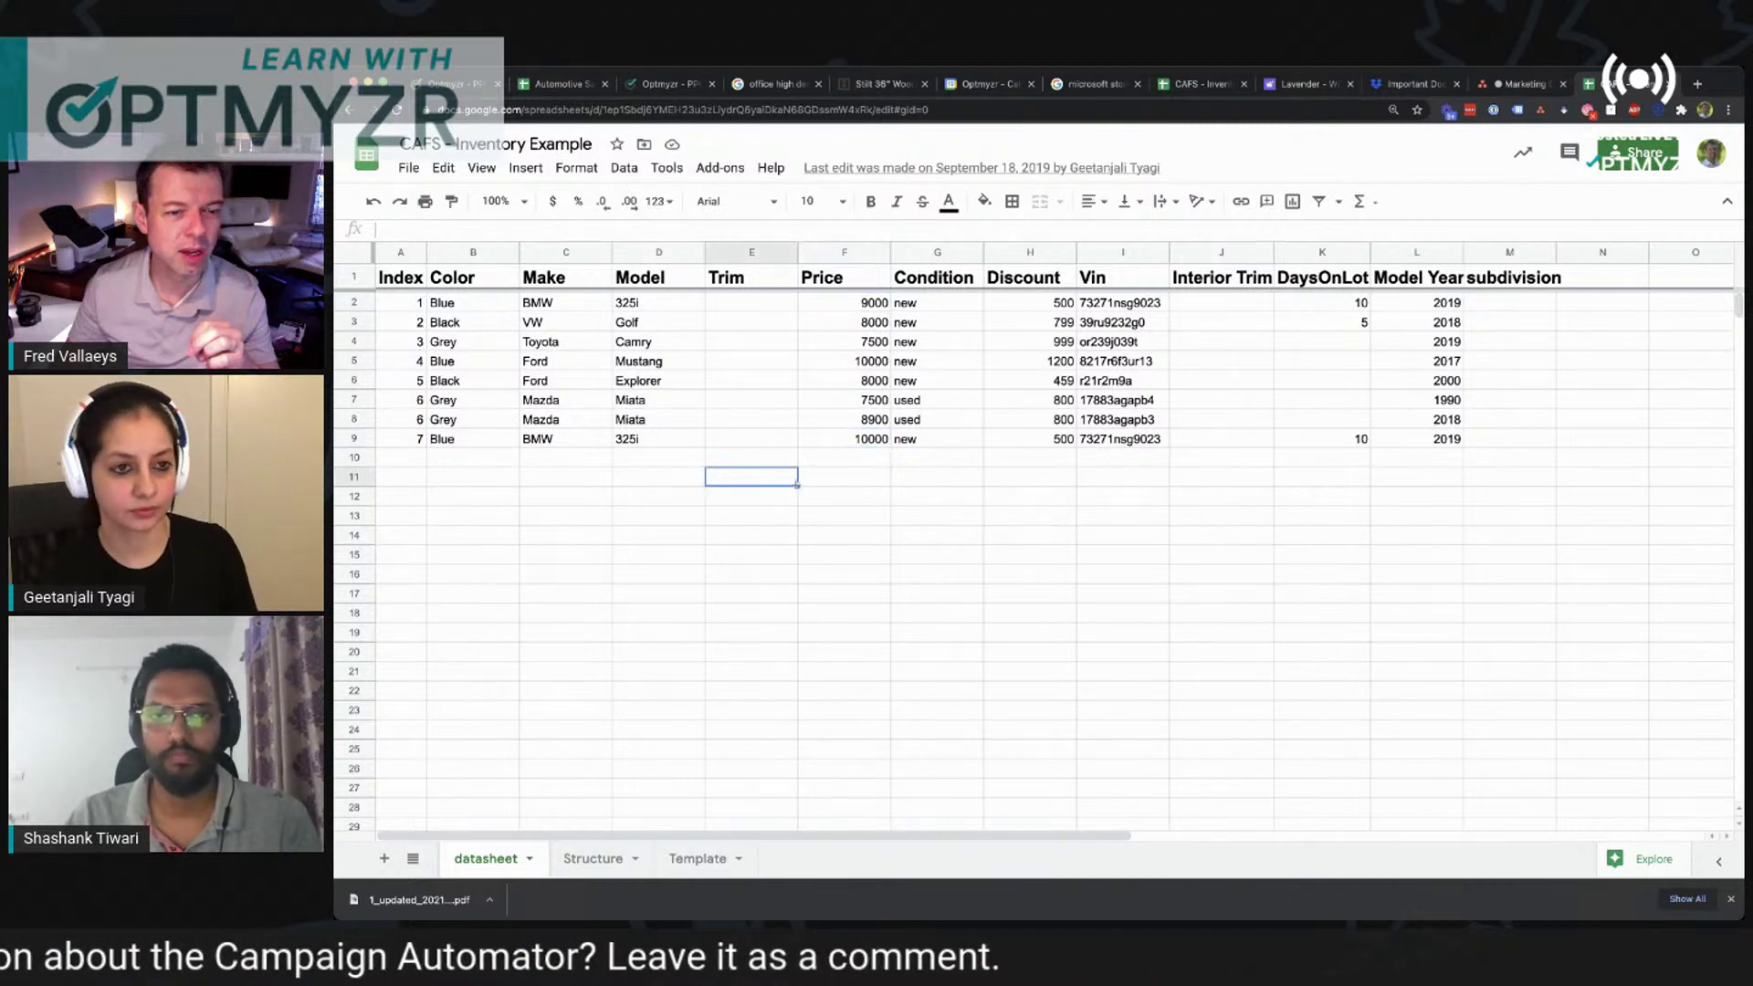
Step: Return to the Optmyzr preview and review the generated ad groups, keywords and ads, examining the price and color count in the BMW 325i ad
click(466, 85)
click(602, 329)
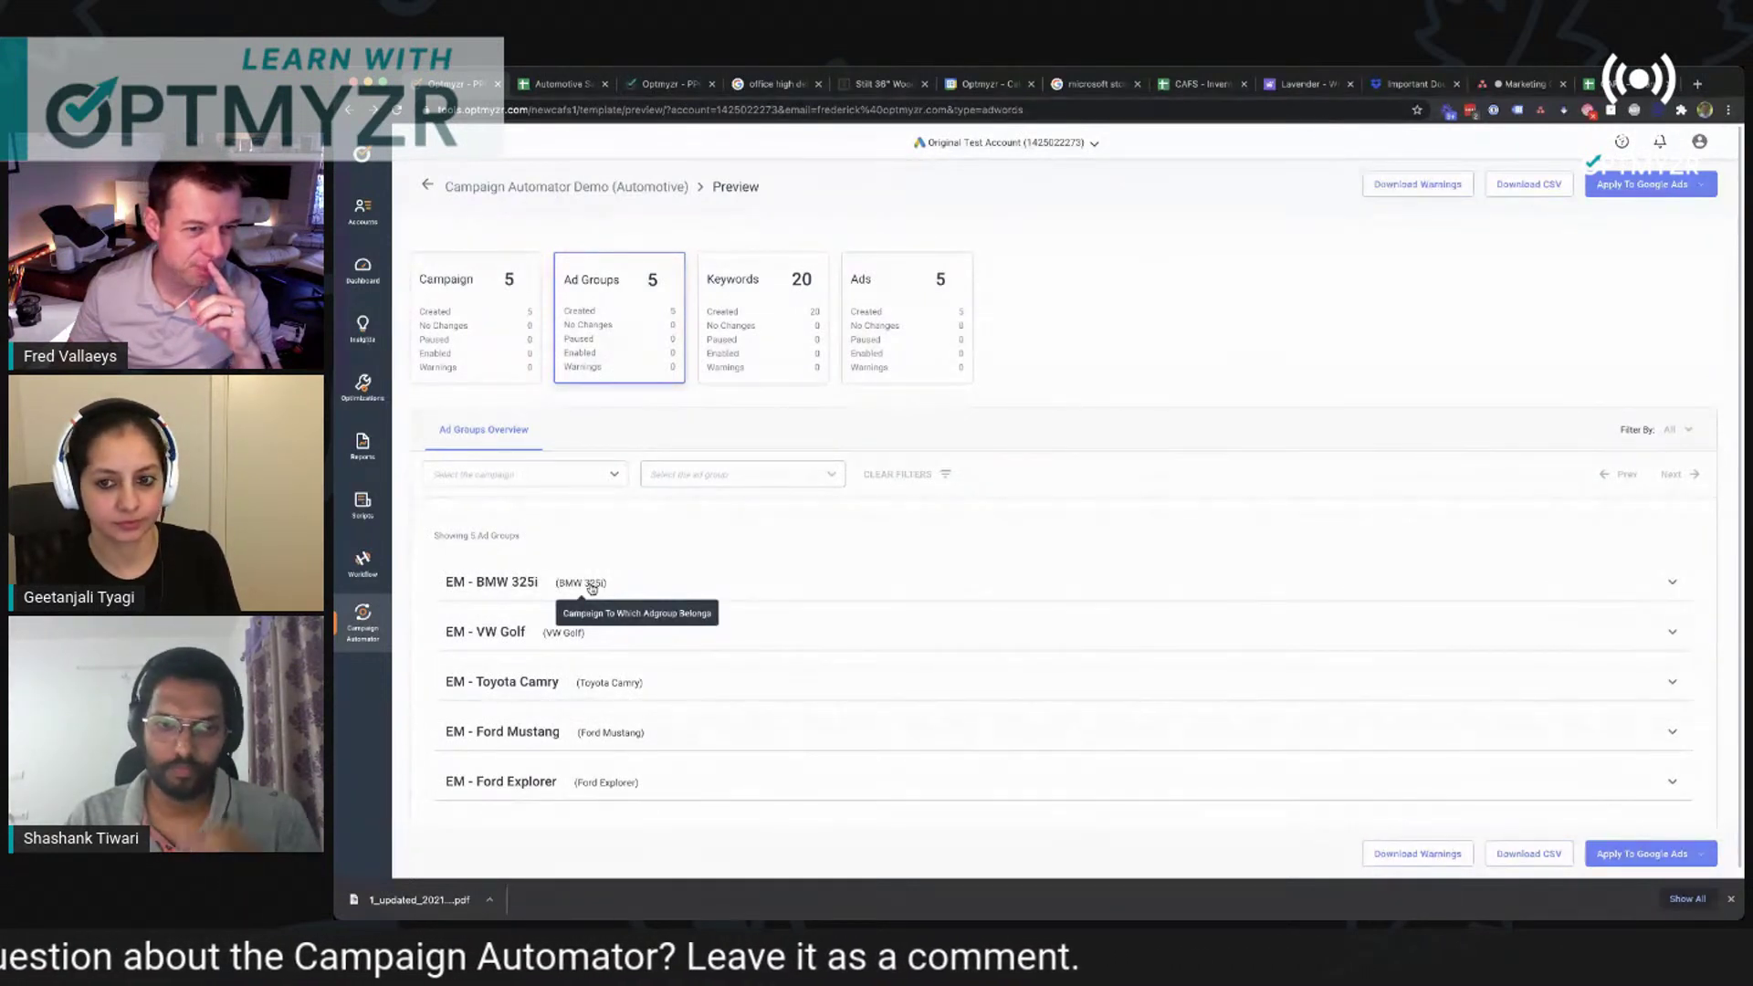
click(750, 323)
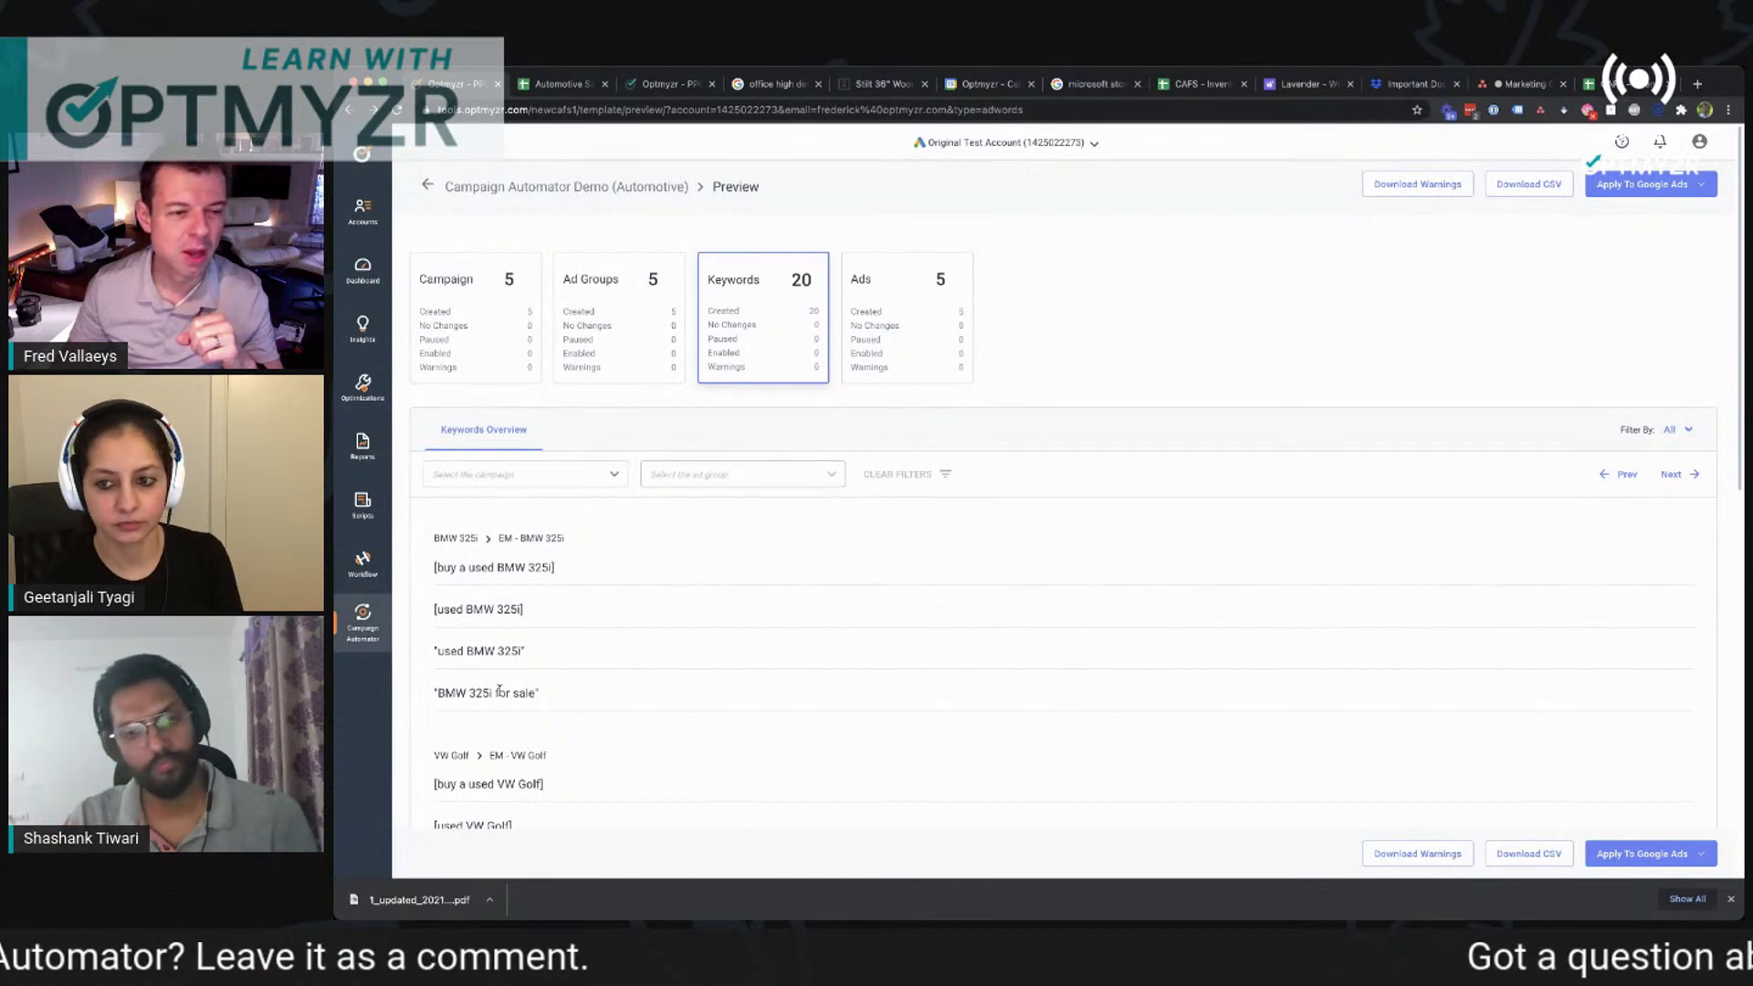
click(890, 340)
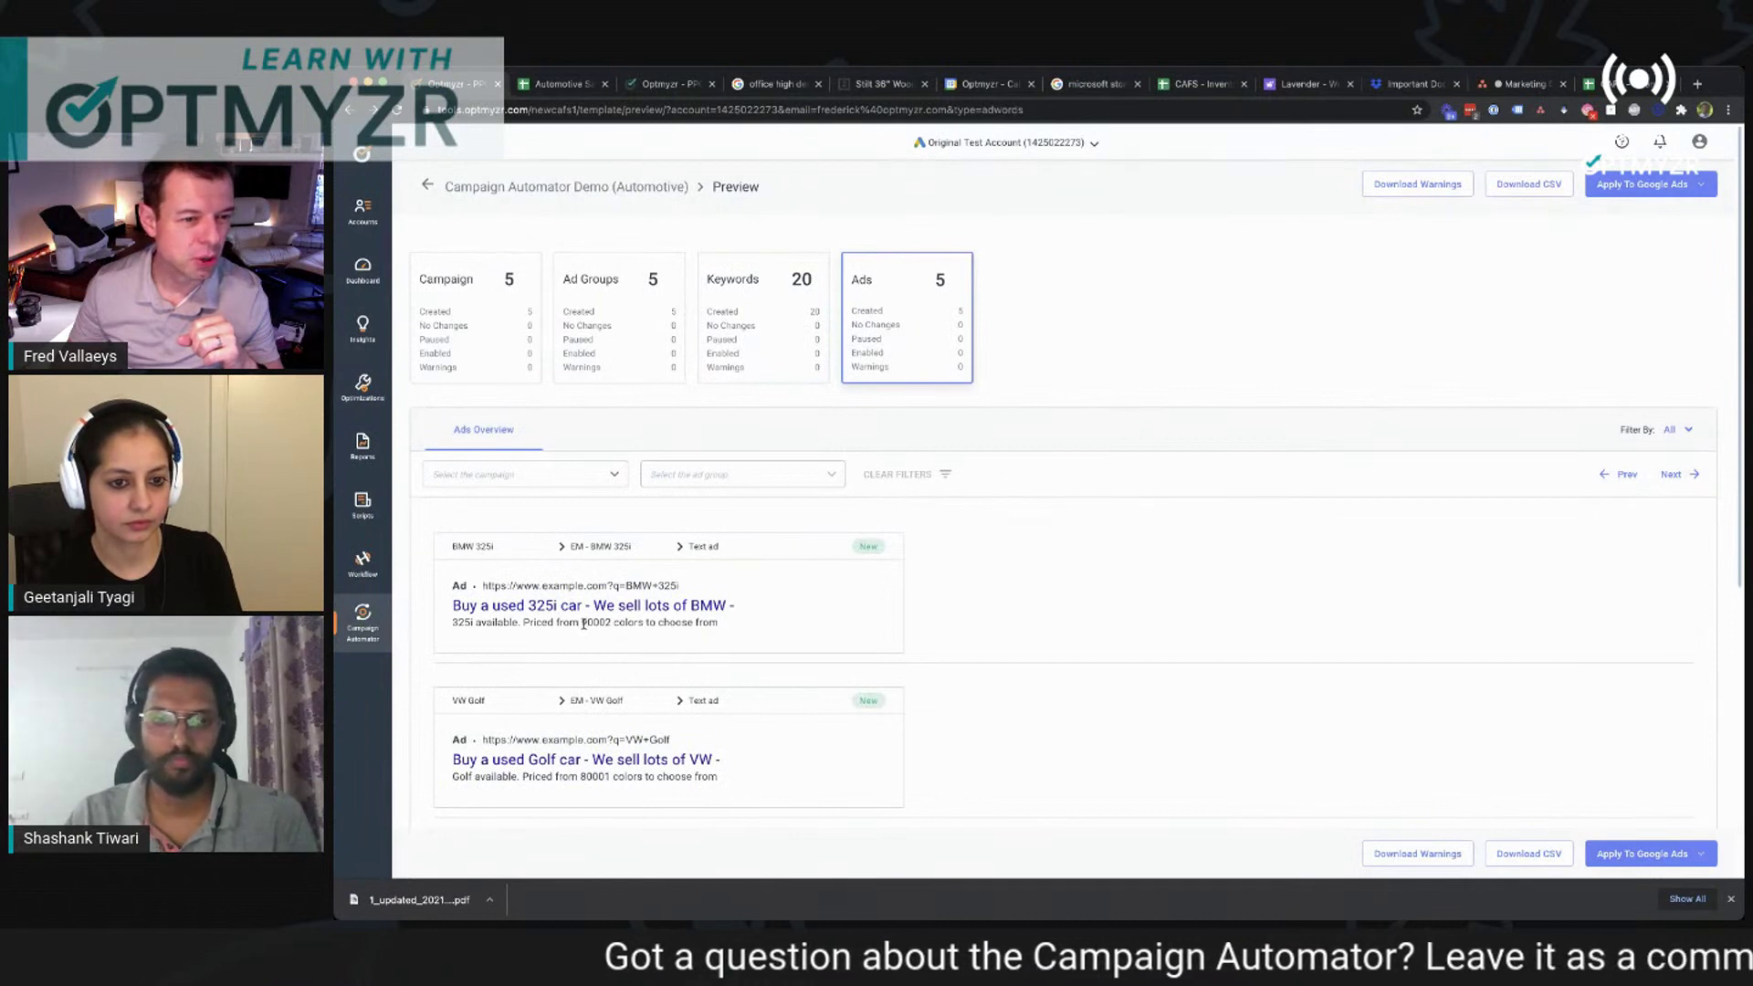
drag(595, 623, 607, 623)
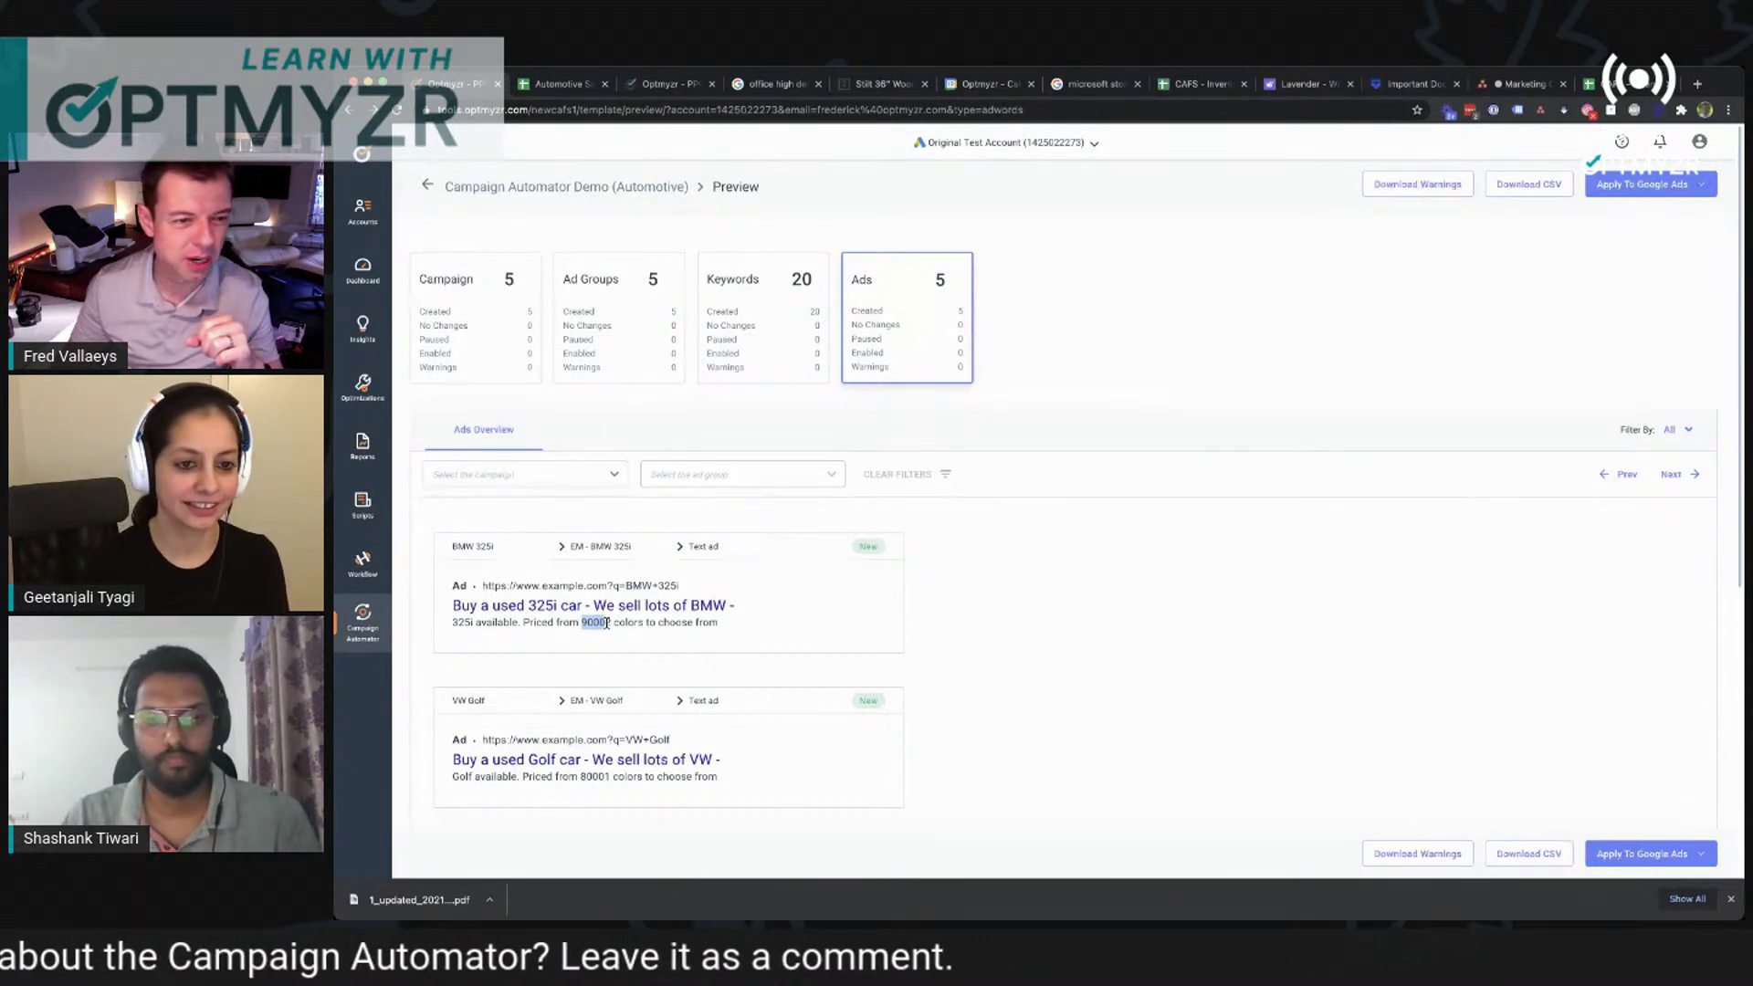
click(615, 622)
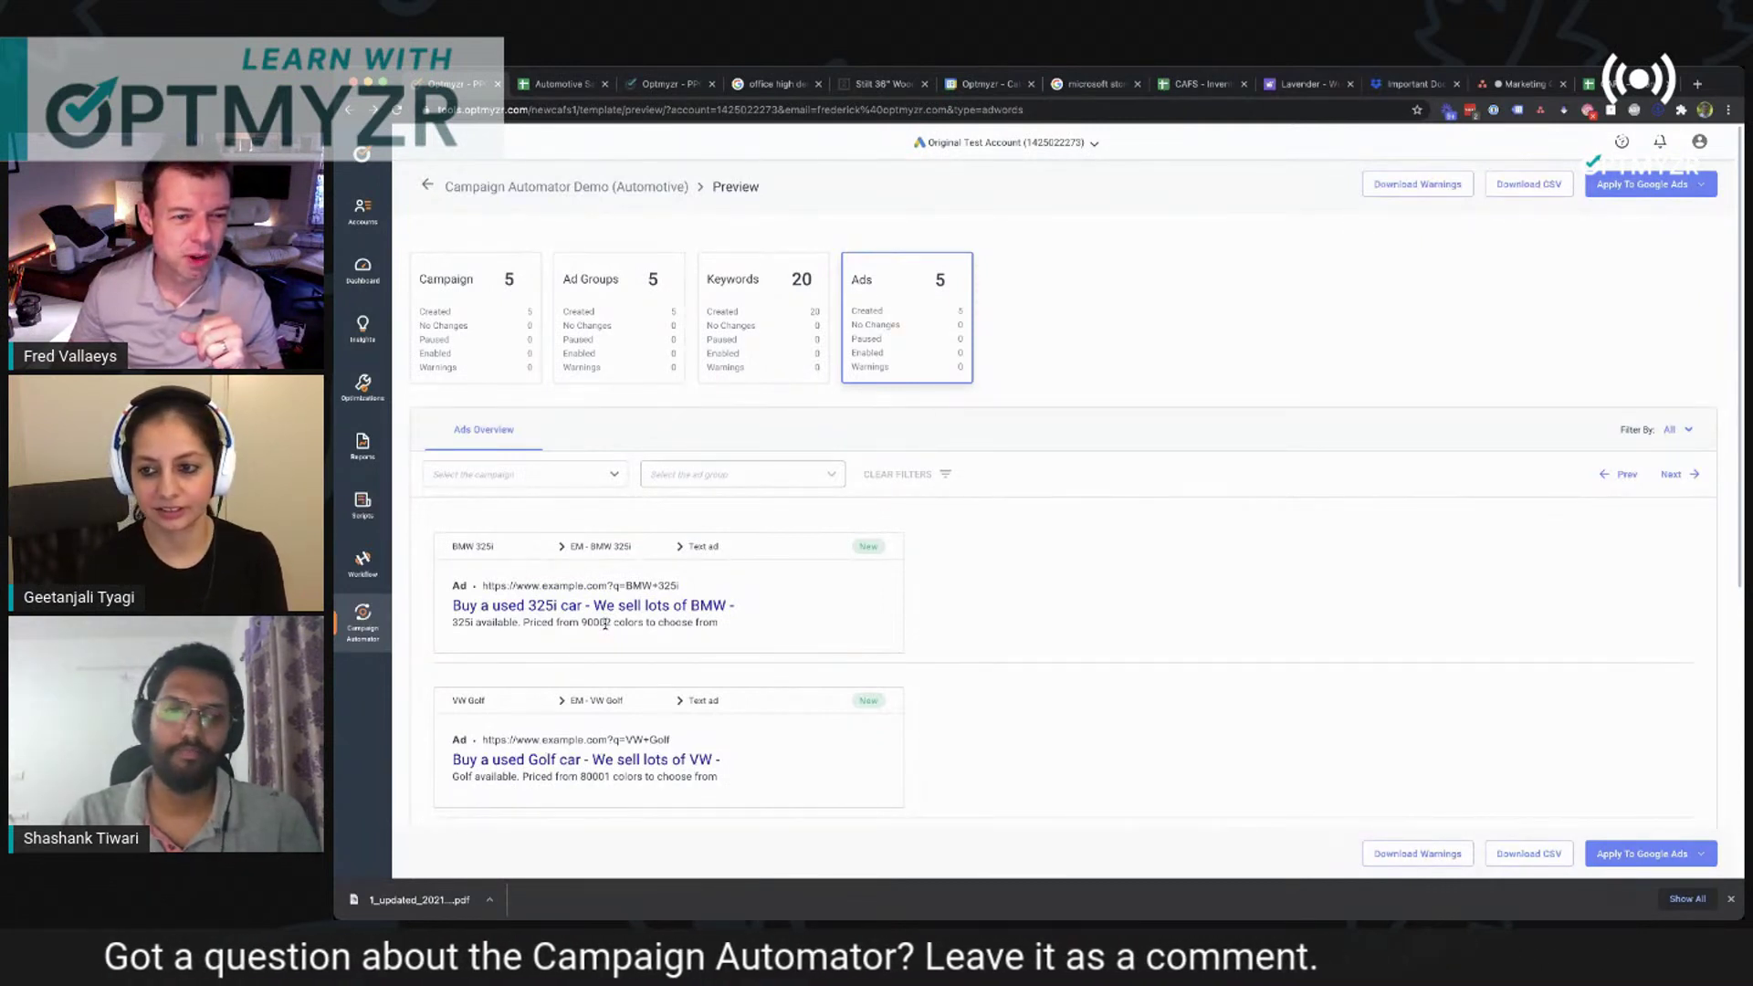
Step: Review the remaining generated ads for the VW, Toyota and Ford models, and display the generated keywords in the preview
scroll(606, 623, down, 5)
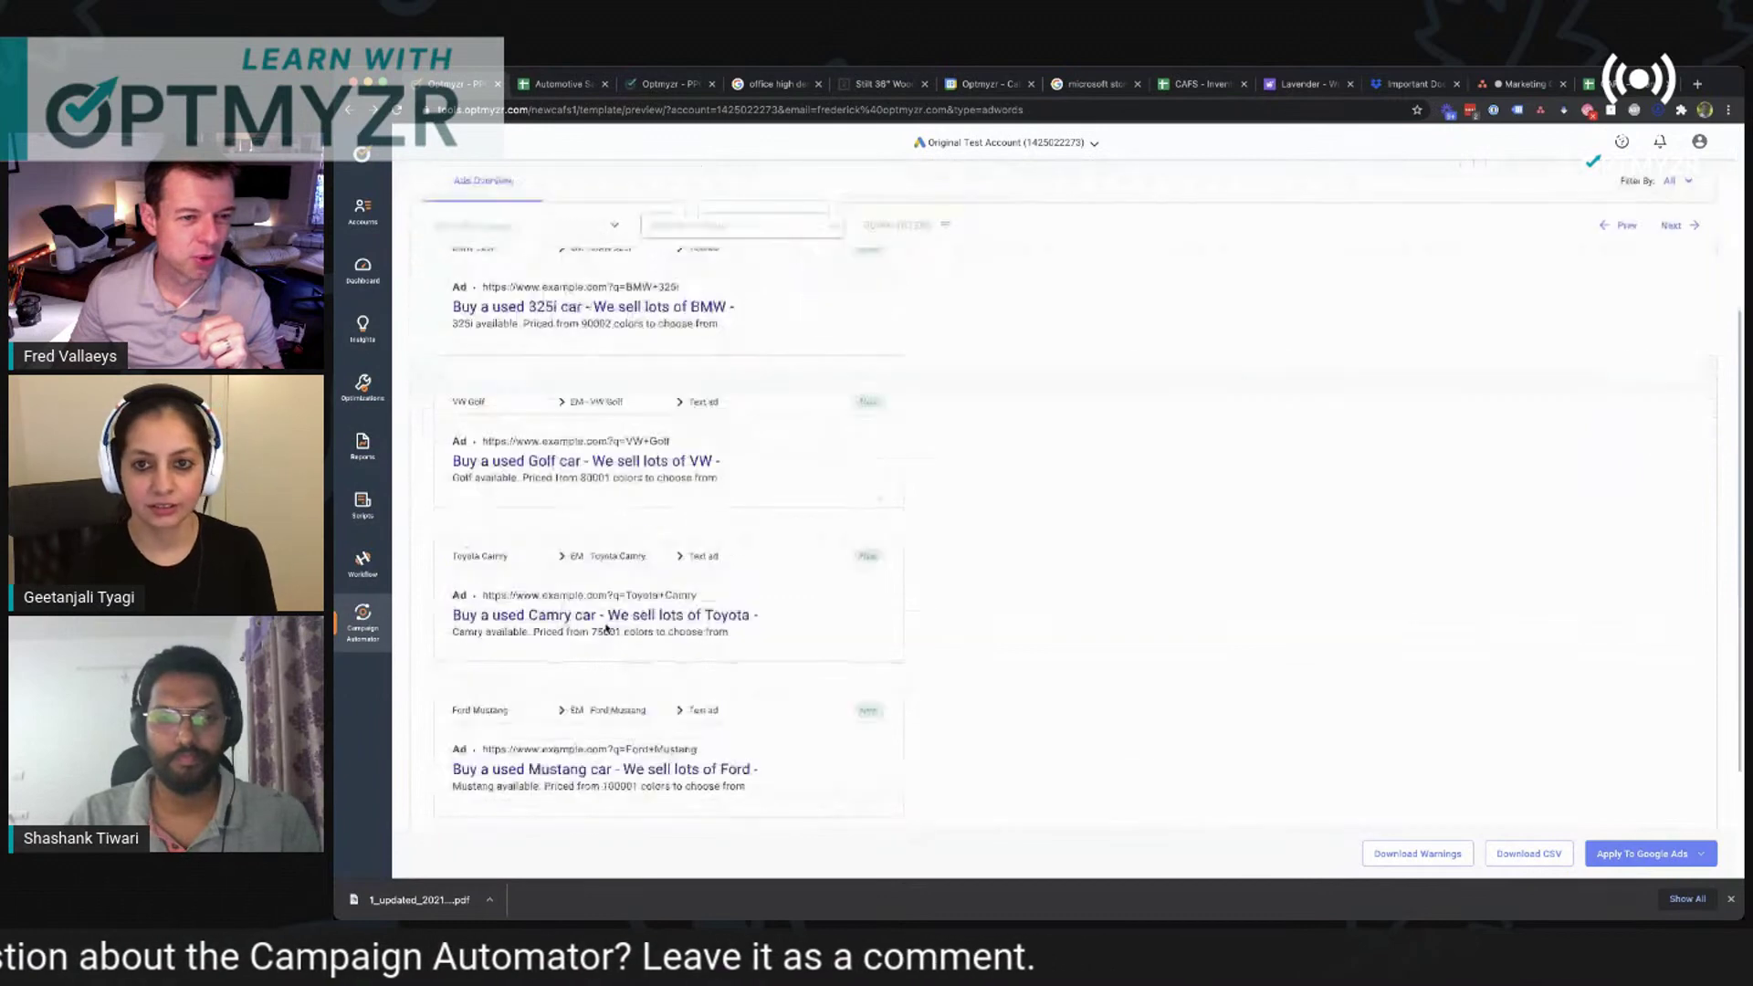
scroll(605, 627, down, 1)
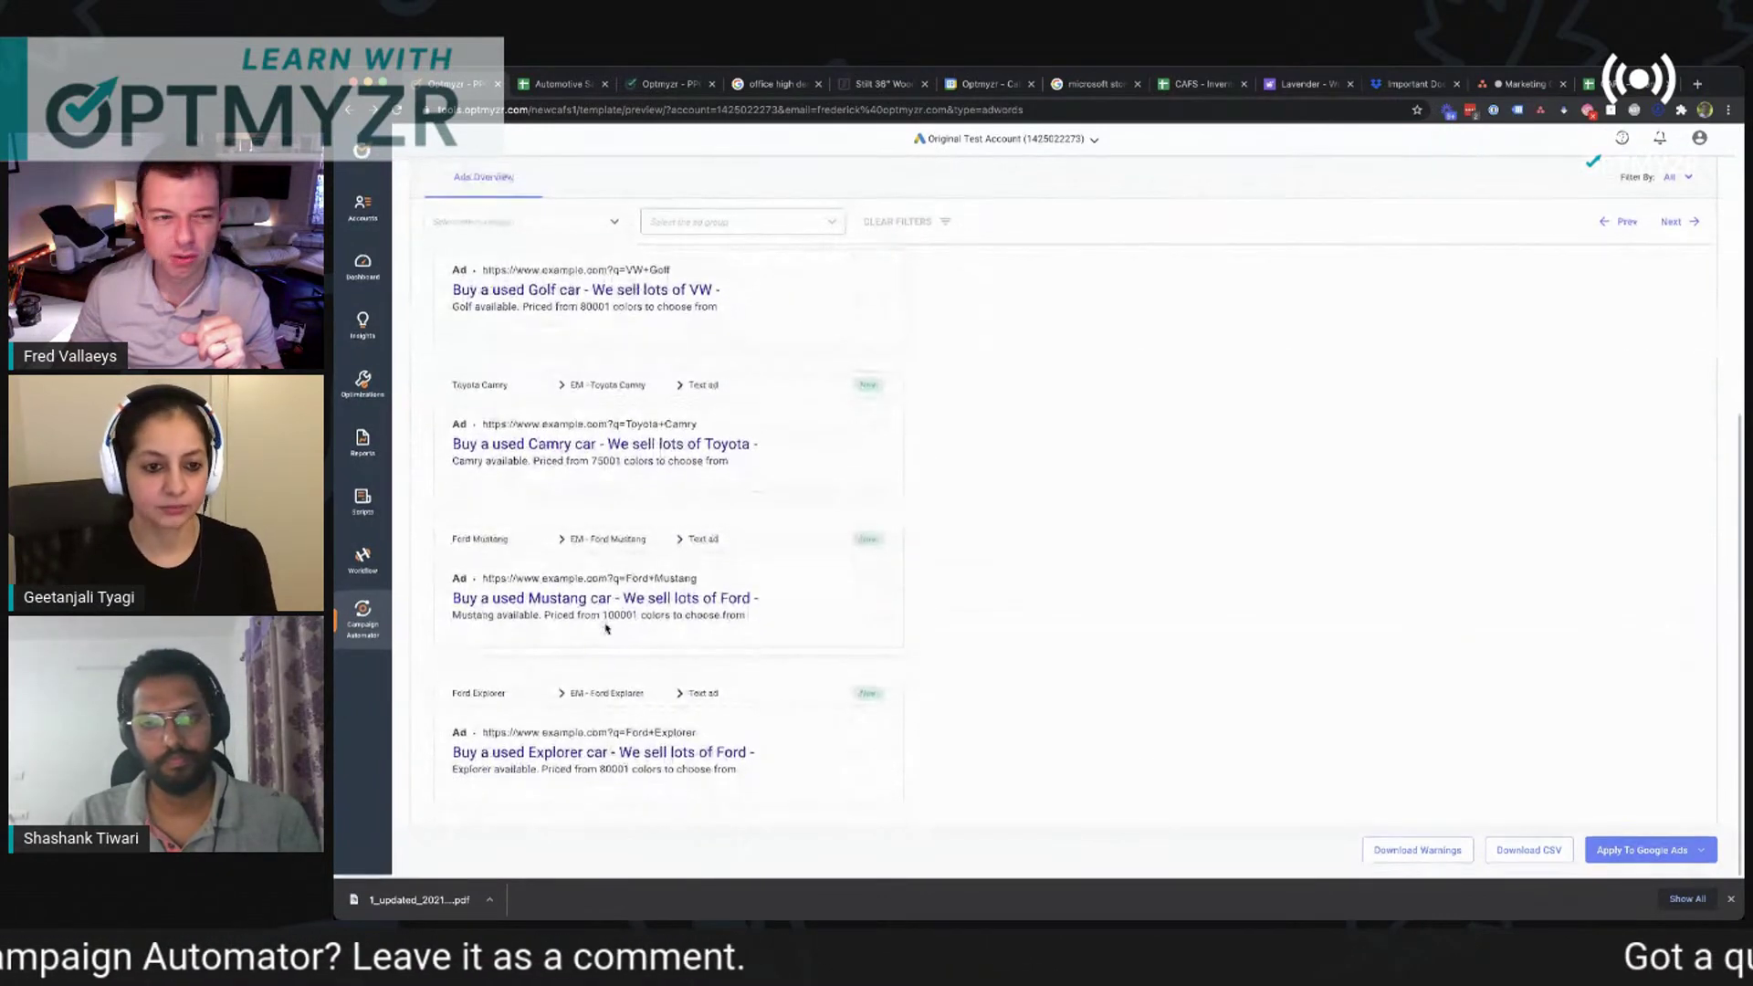
scroll(605, 628, up, 5)
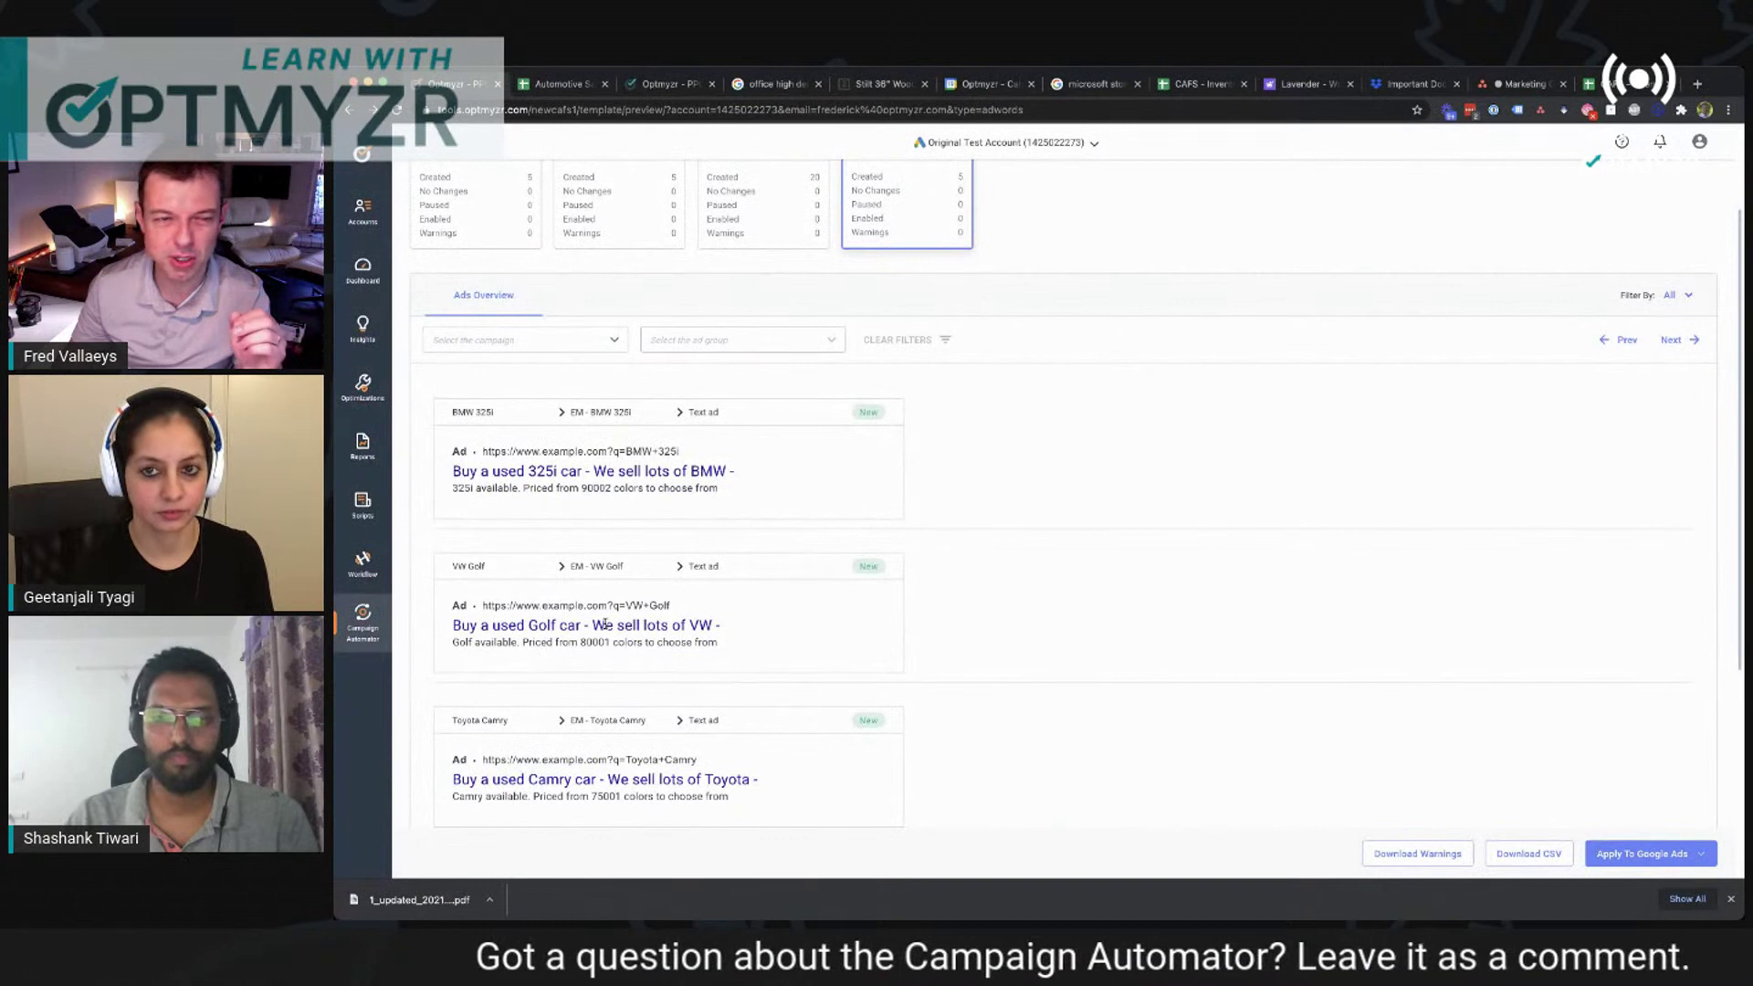
scroll(606, 625, up, 2)
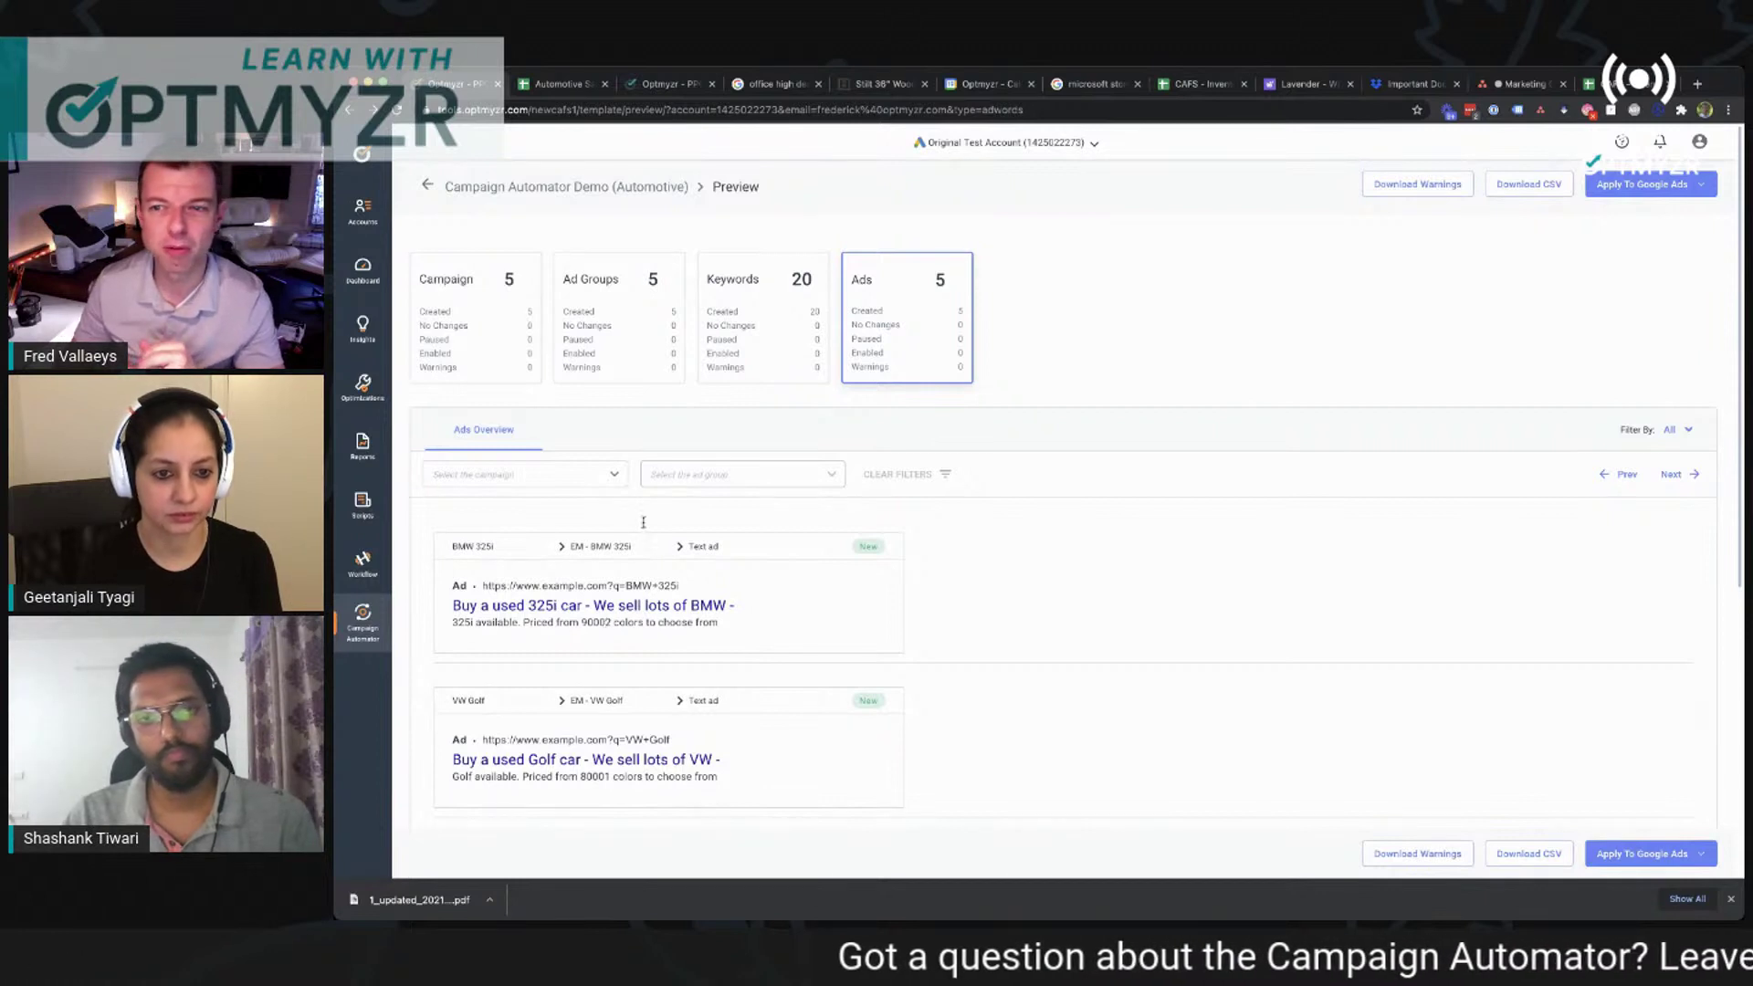
scroll(1578, 671, down, 1)
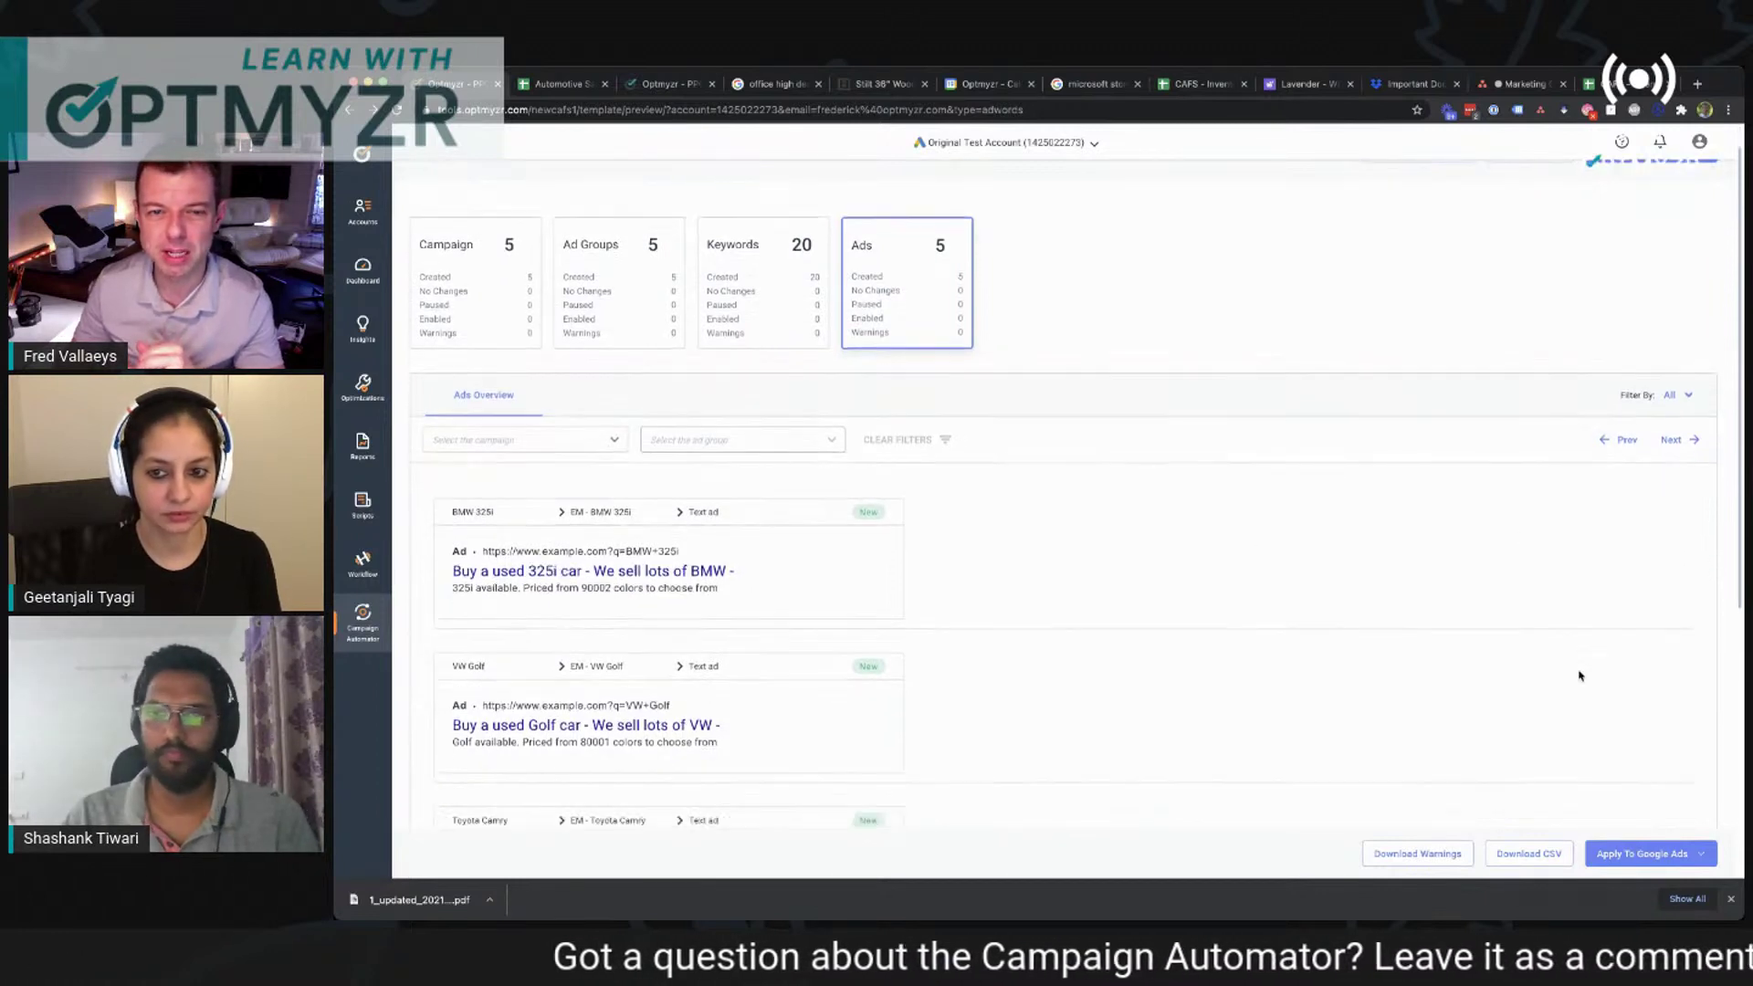
scroll(1580, 676, down, 1)
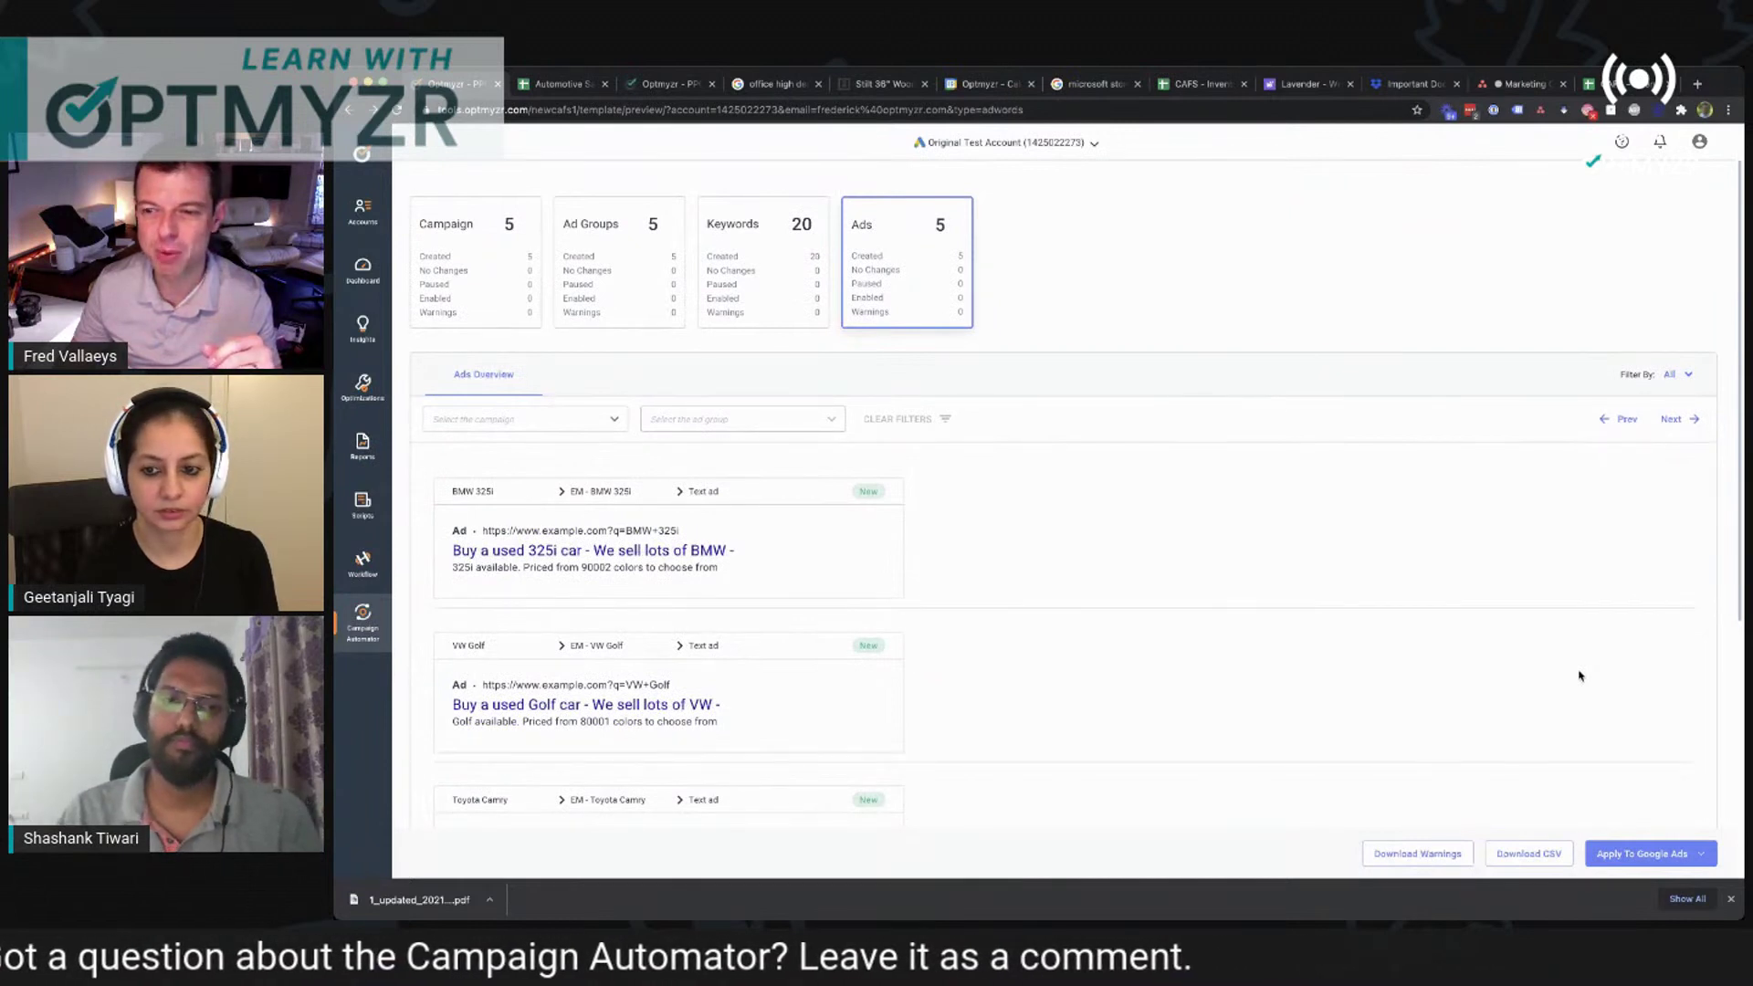
scroll(1577, 671, down, 1)
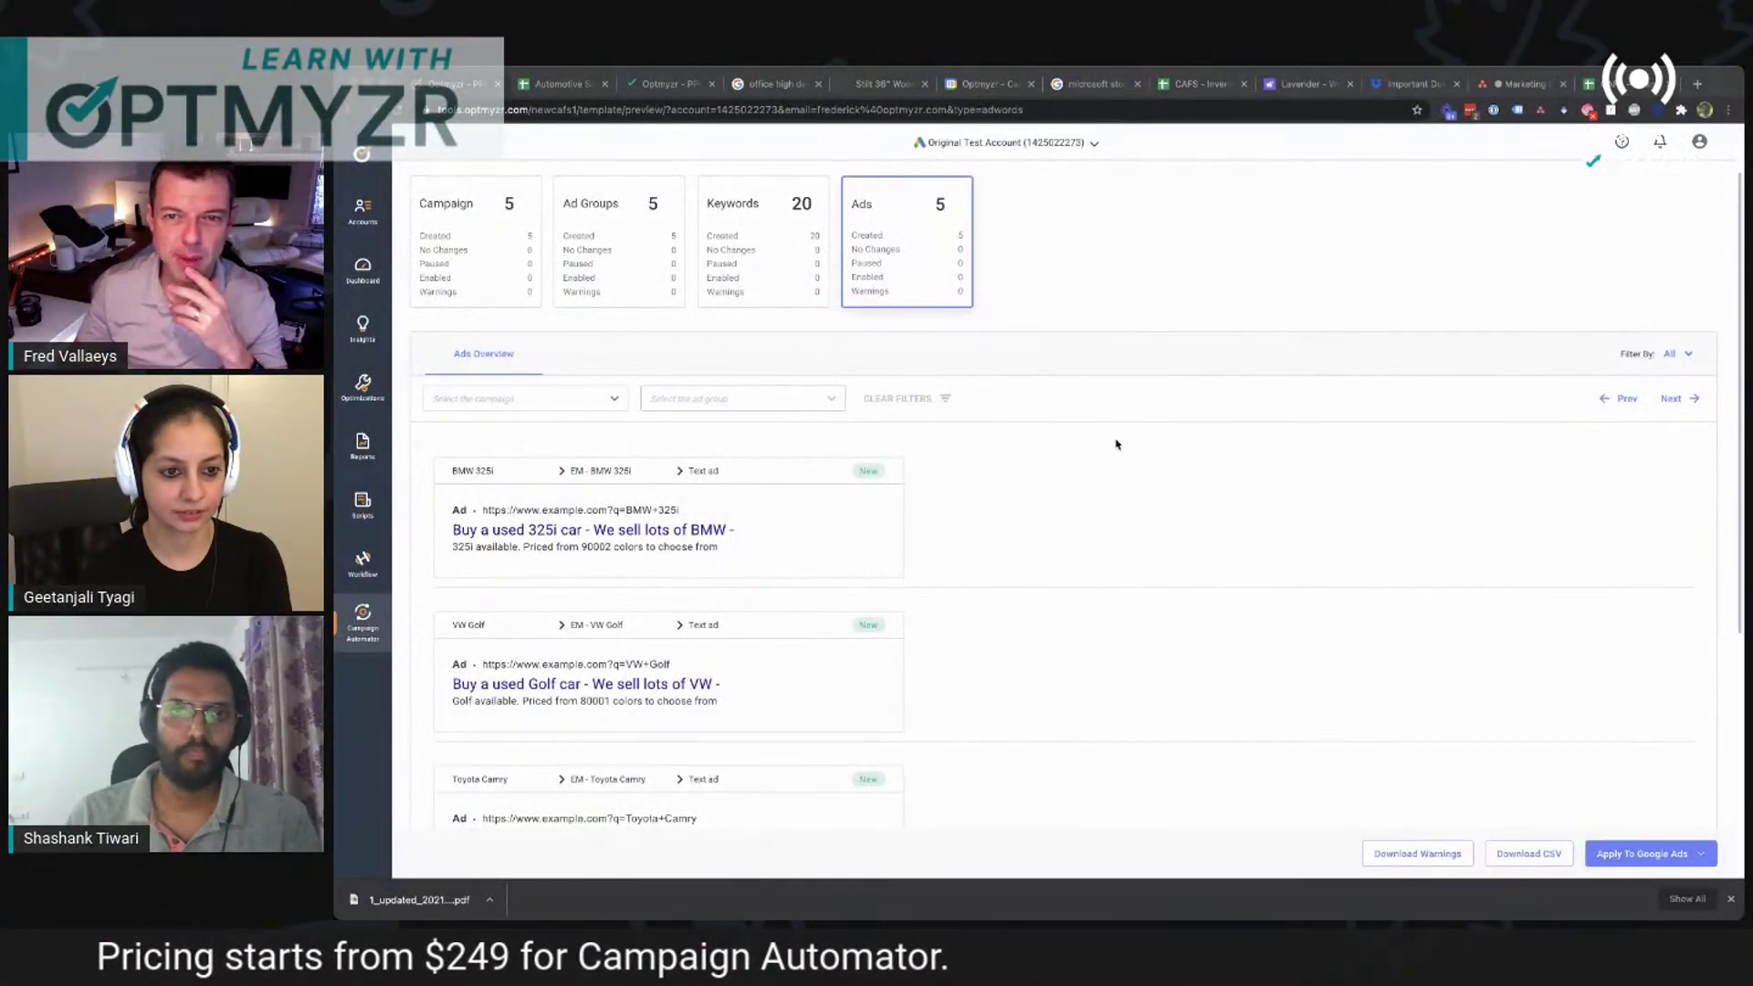
click(749, 250)
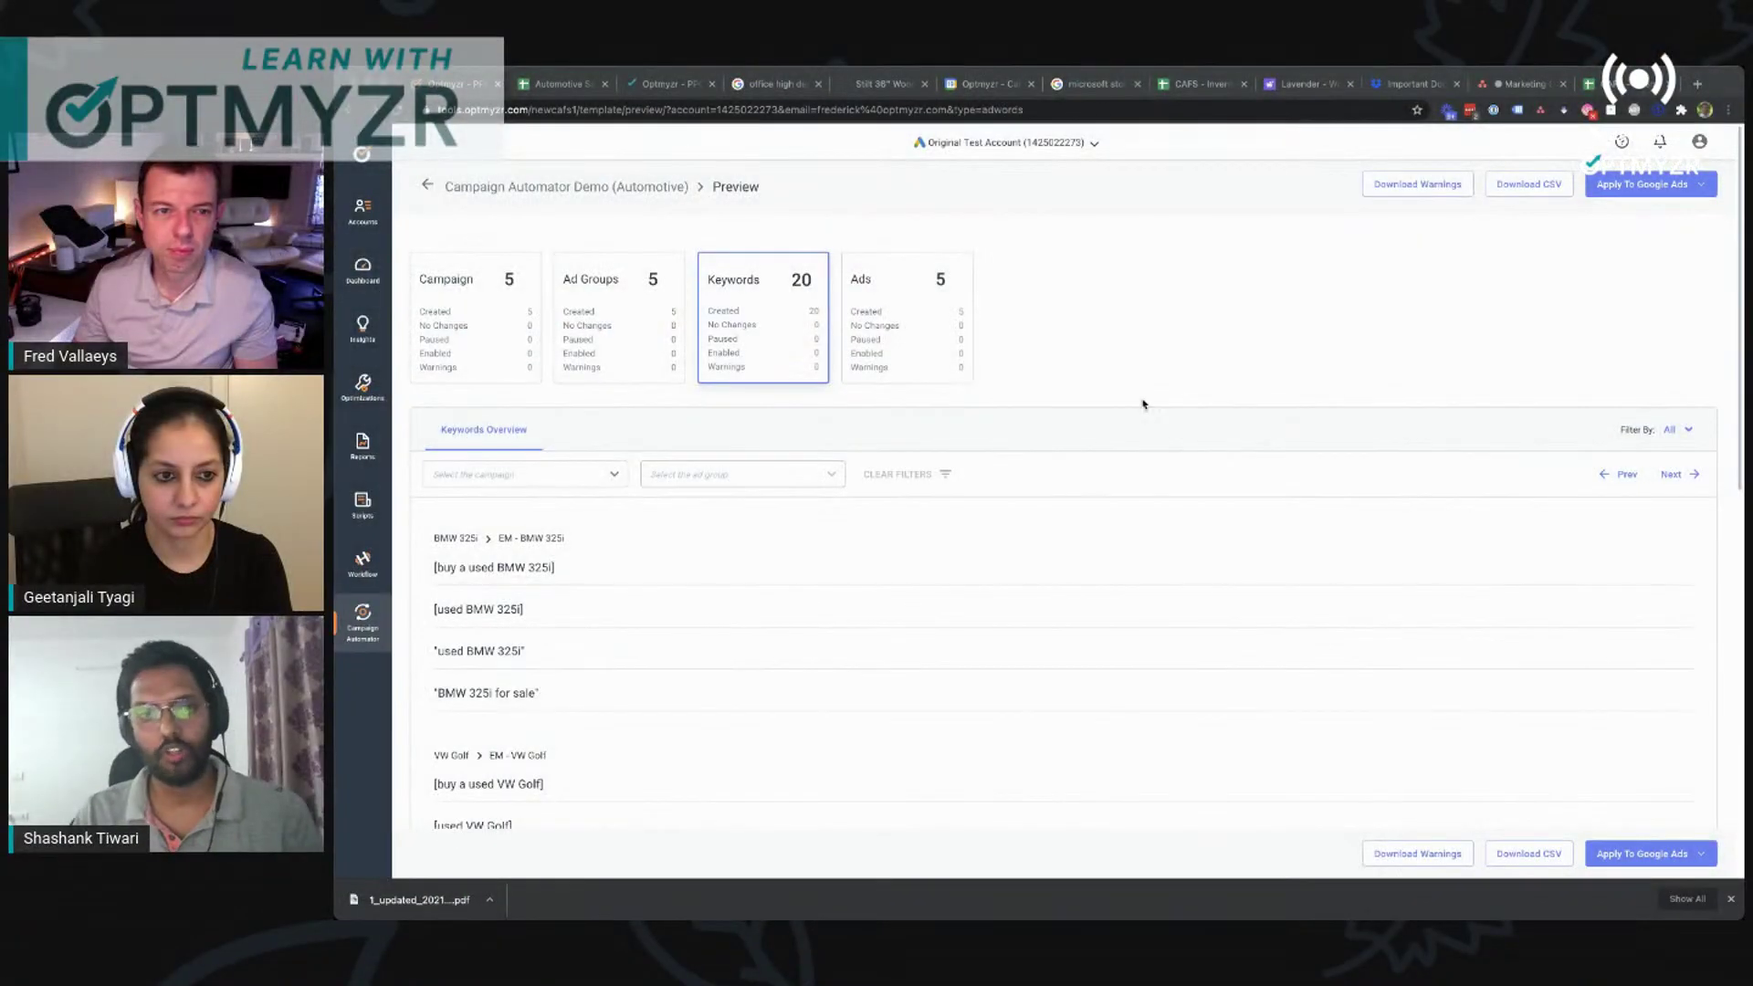
Step: Leave the preview, reopen the Campaign Automator Demo (Automotive) template for editing and bring up its inventory conditions
click(428, 186)
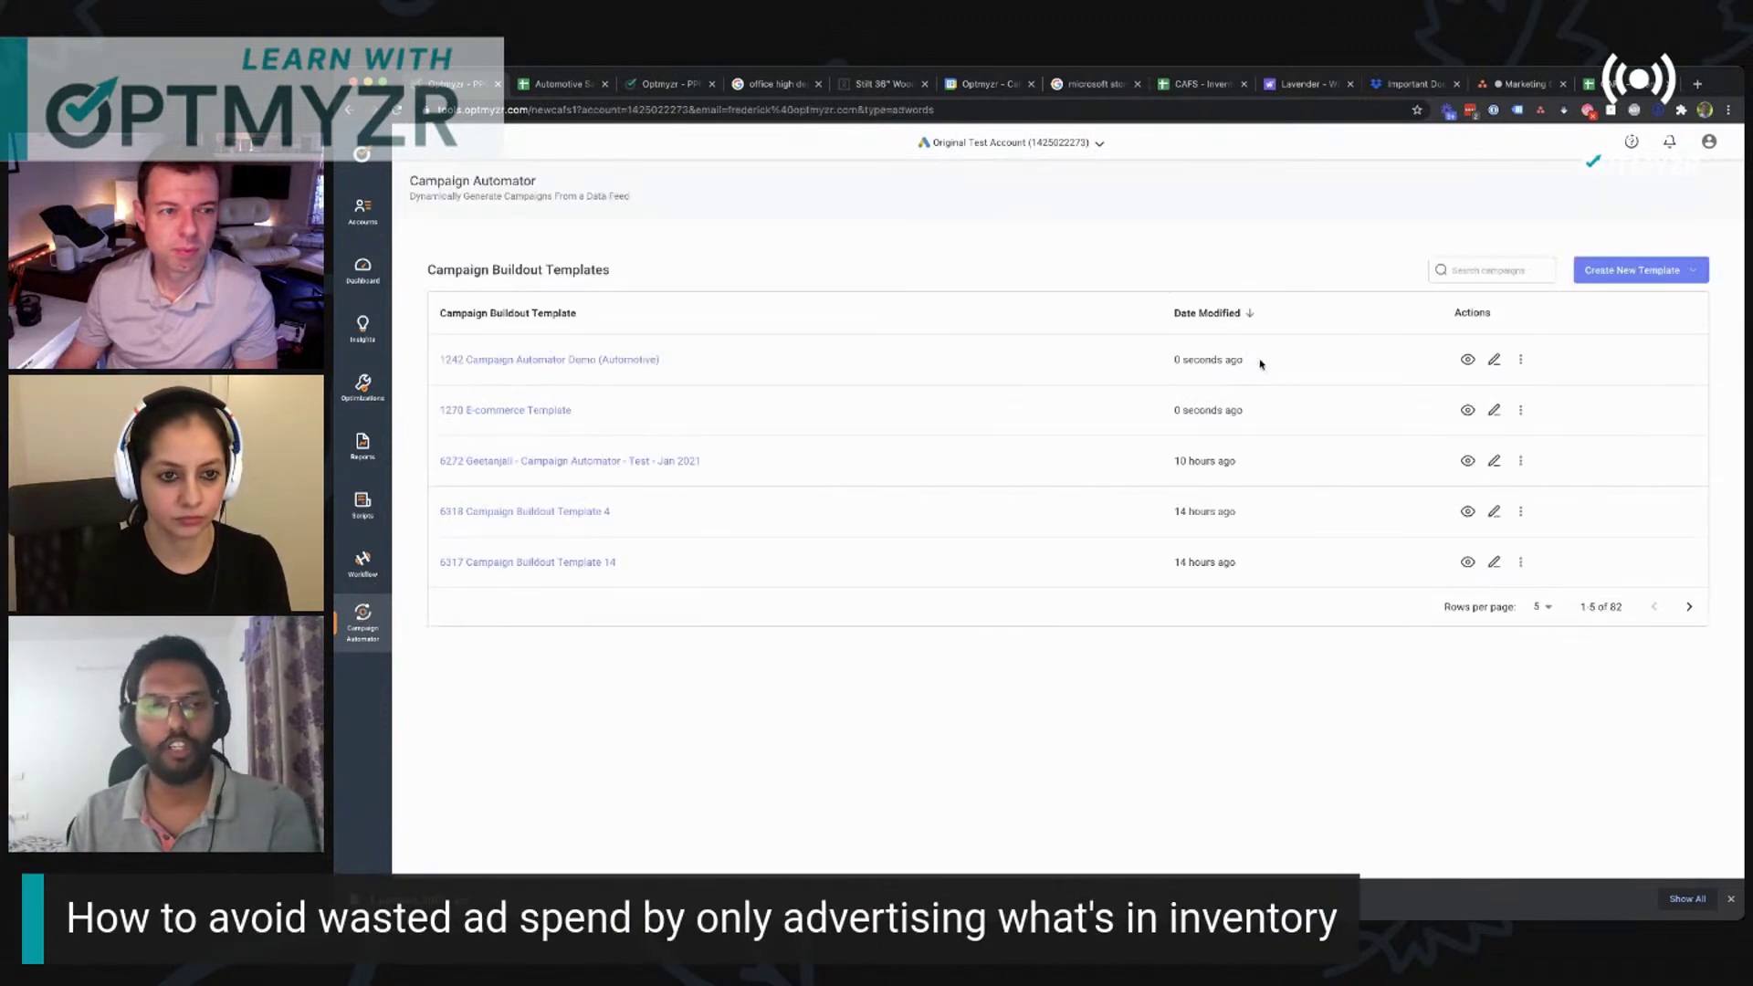
click(1494, 360)
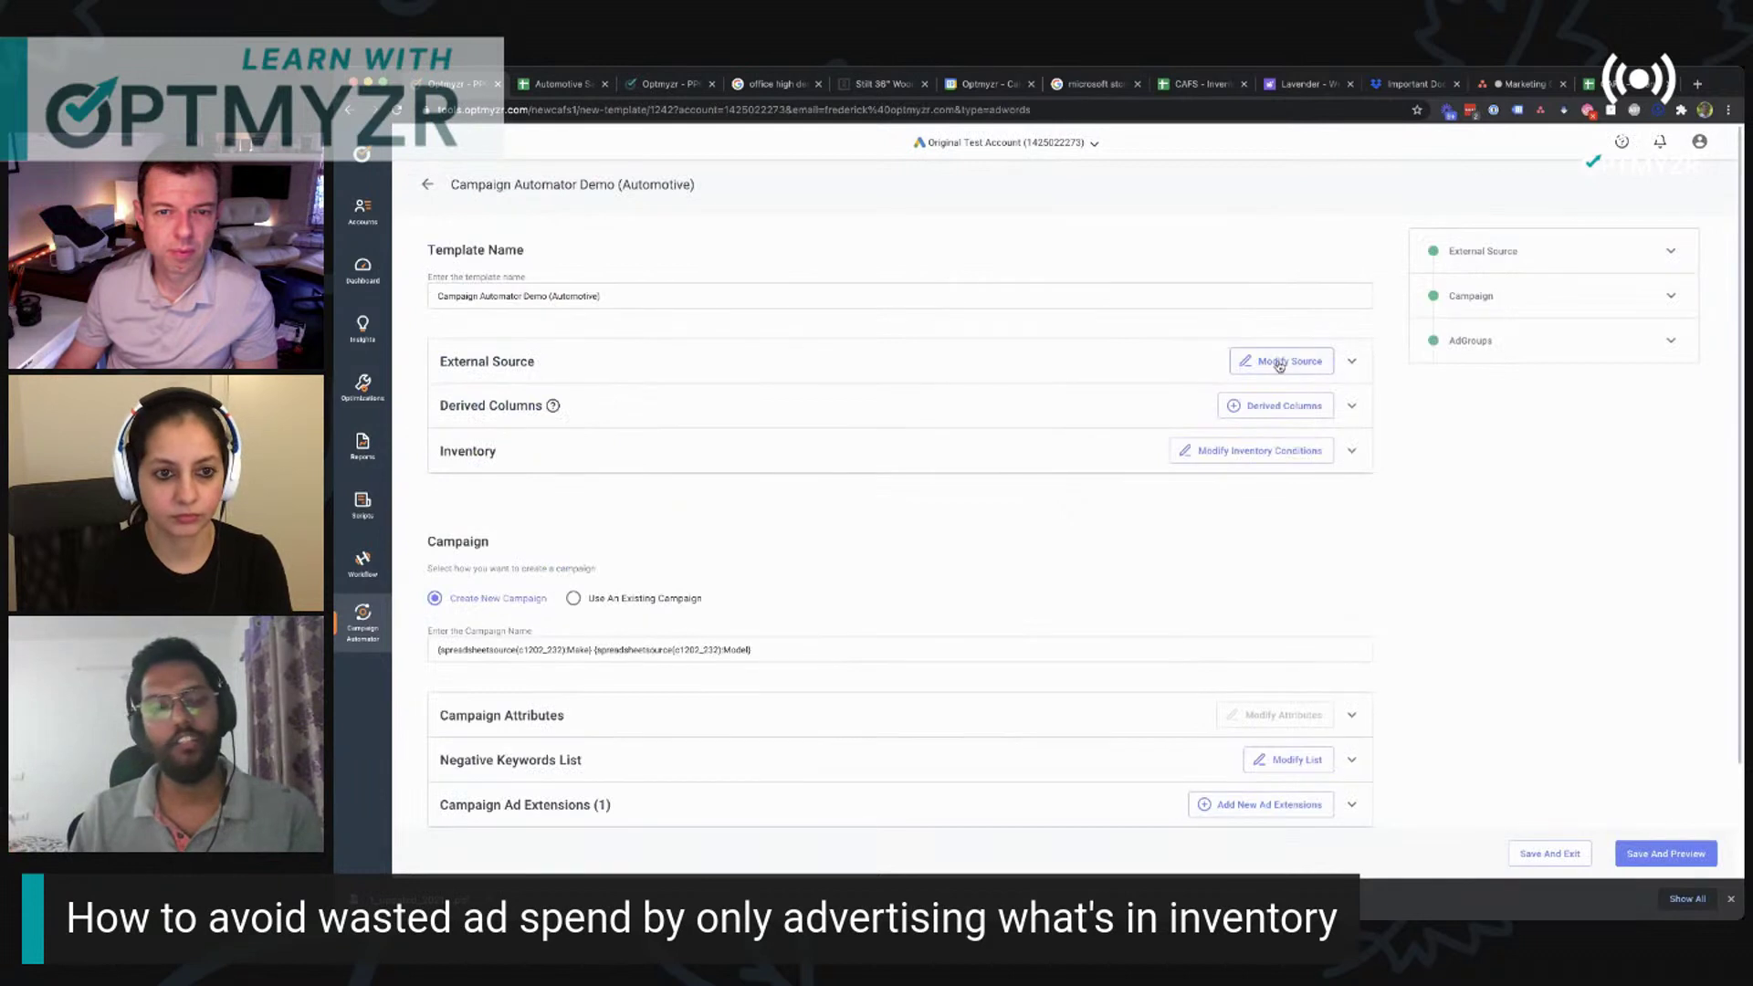
click(1287, 452)
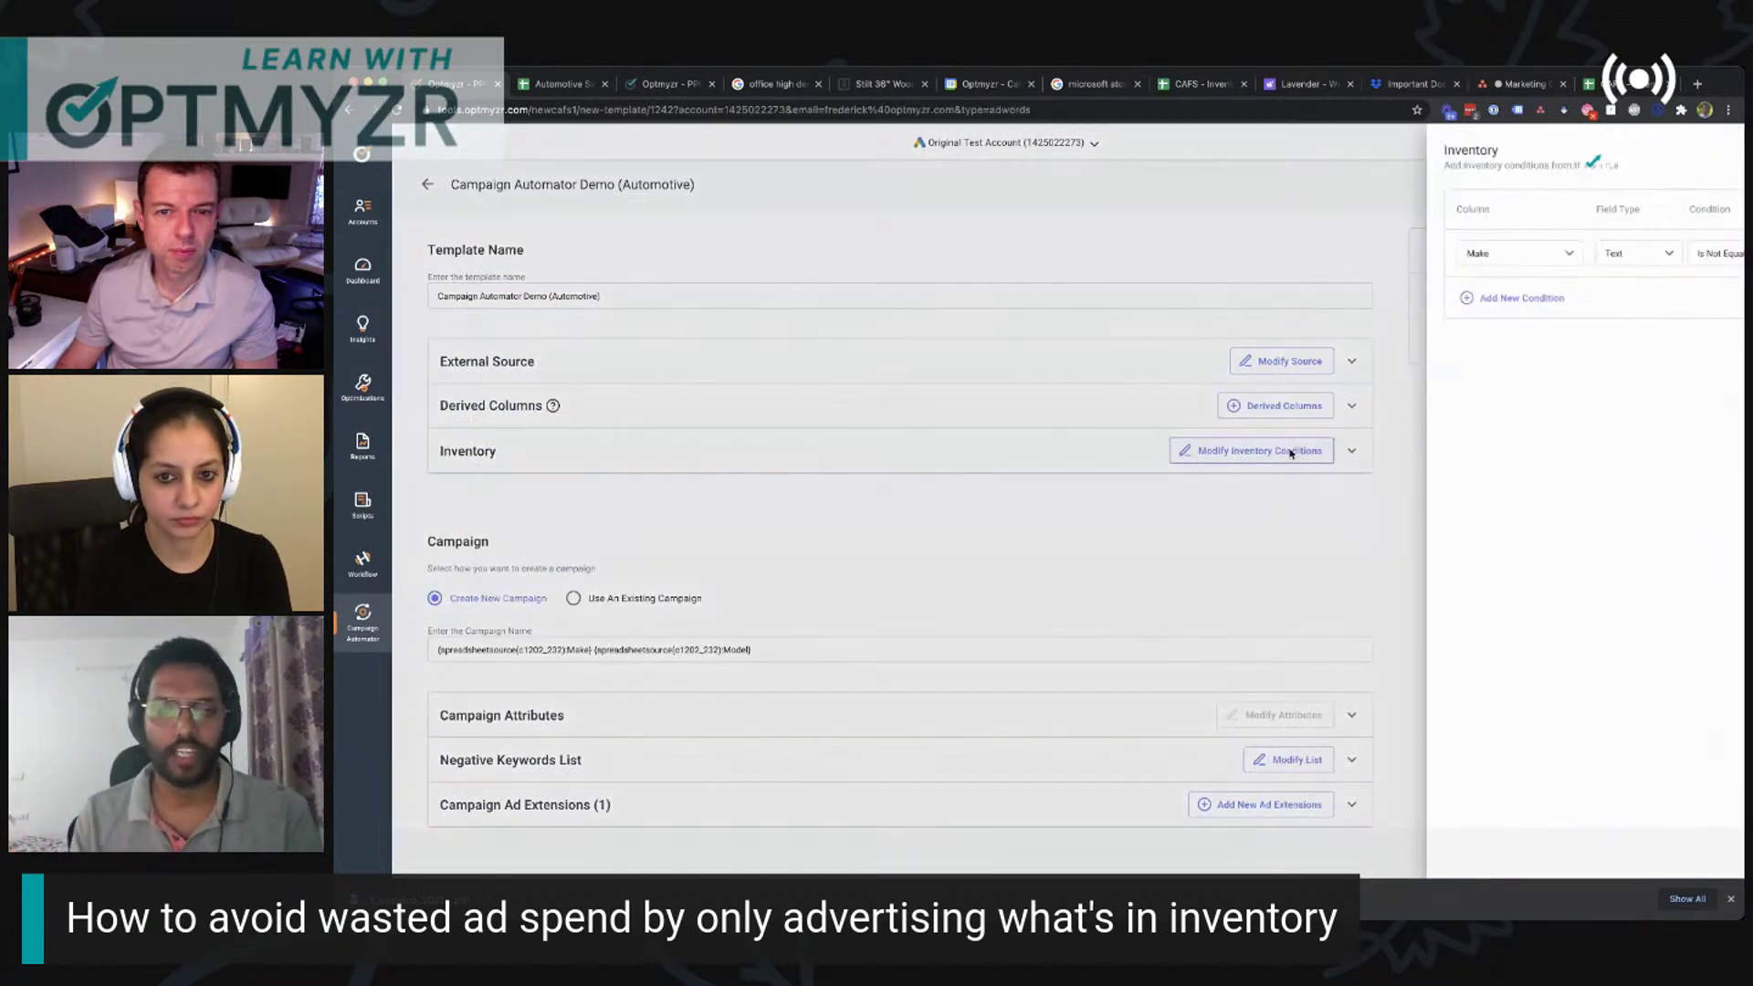
Step: Add a second inventory condition requiring the numeric DaysOnLot column to be greater than 10
click(1257, 300)
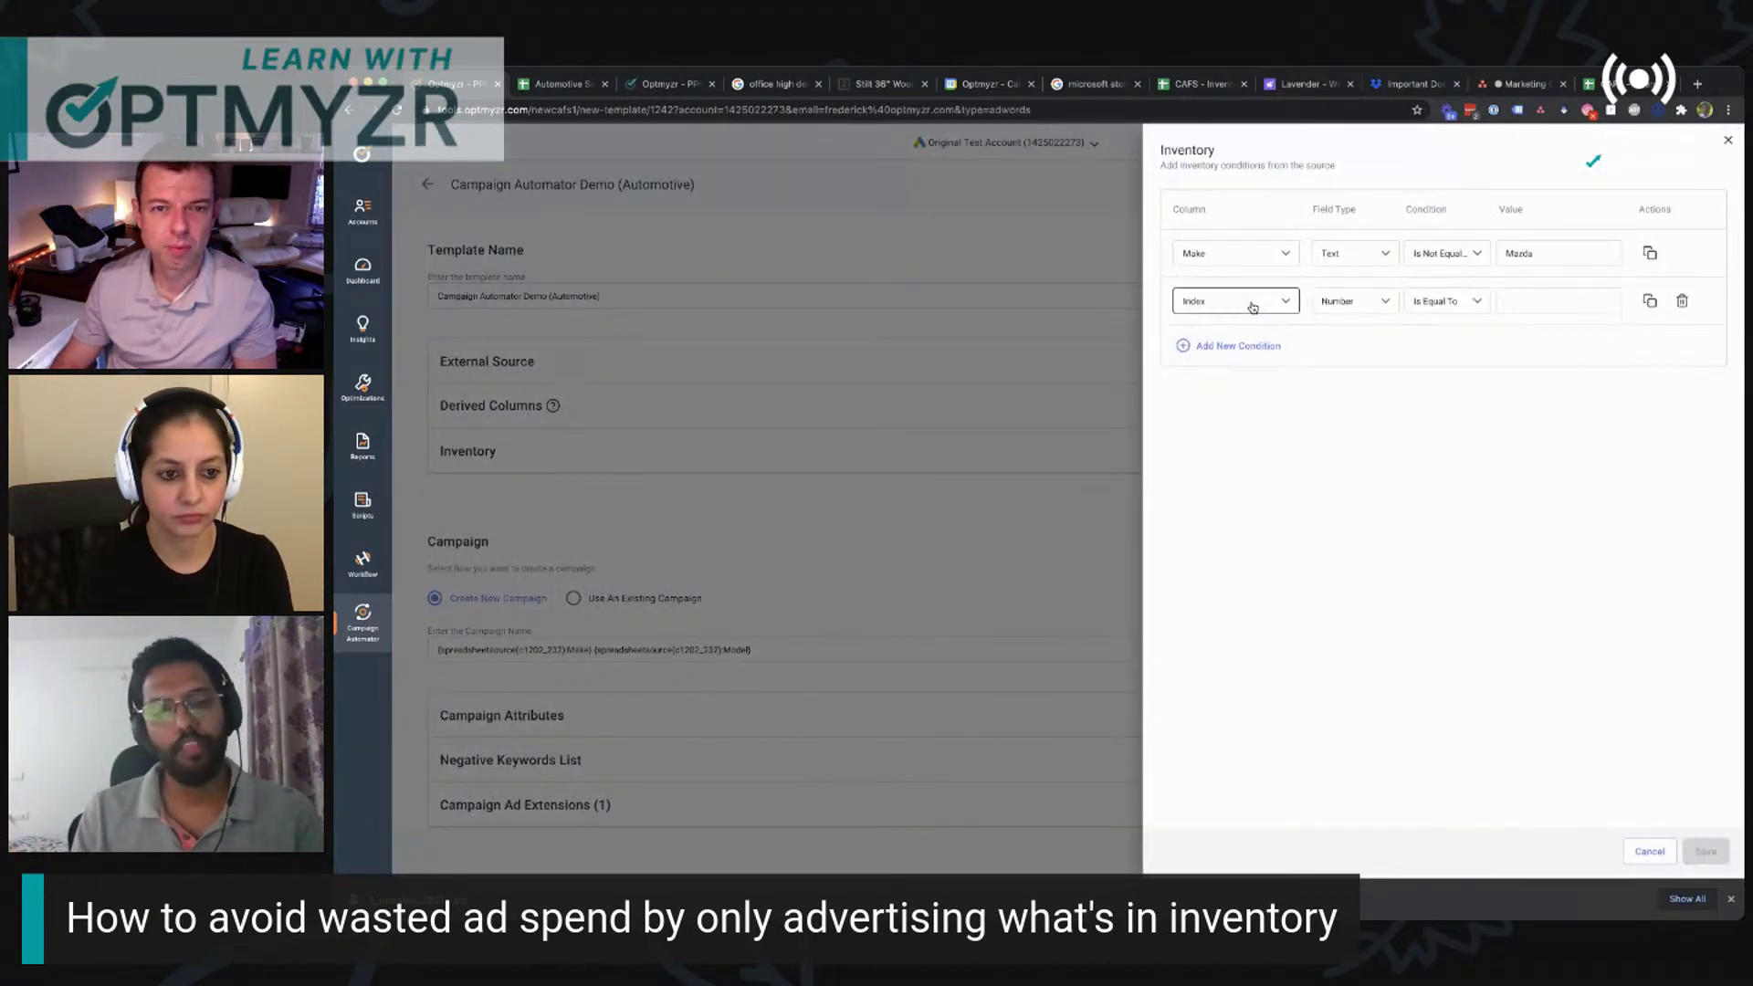
click(1251, 301)
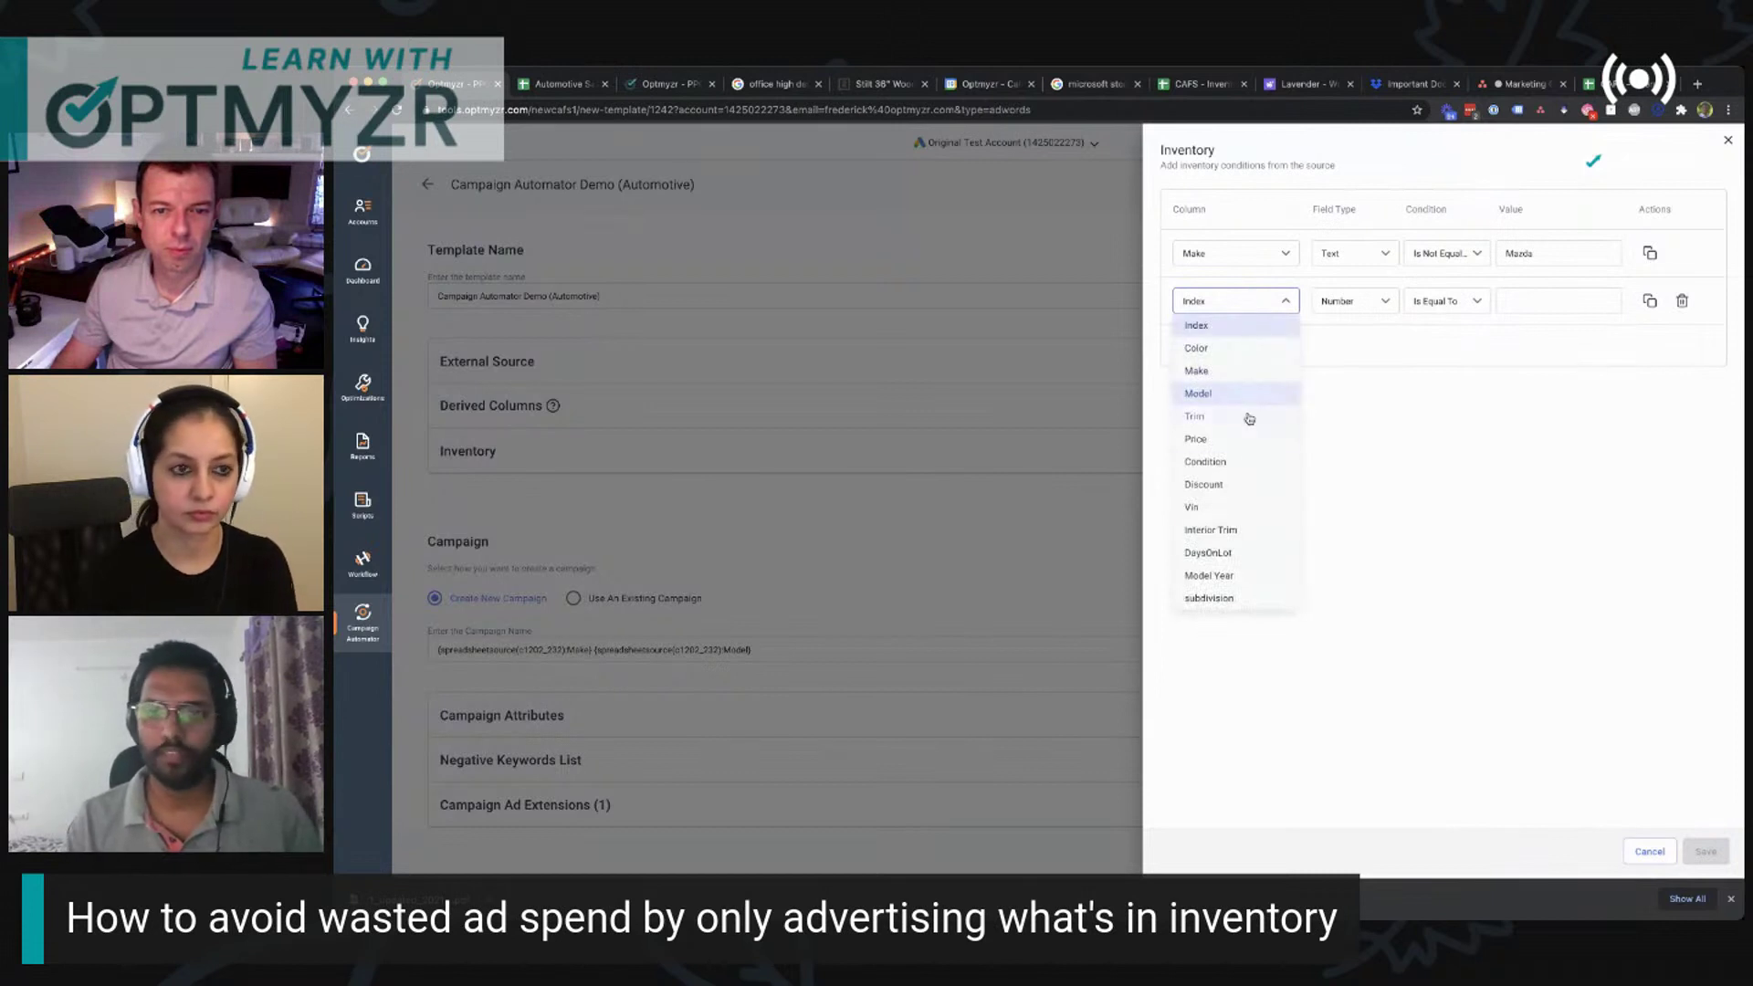
click(1228, 555)
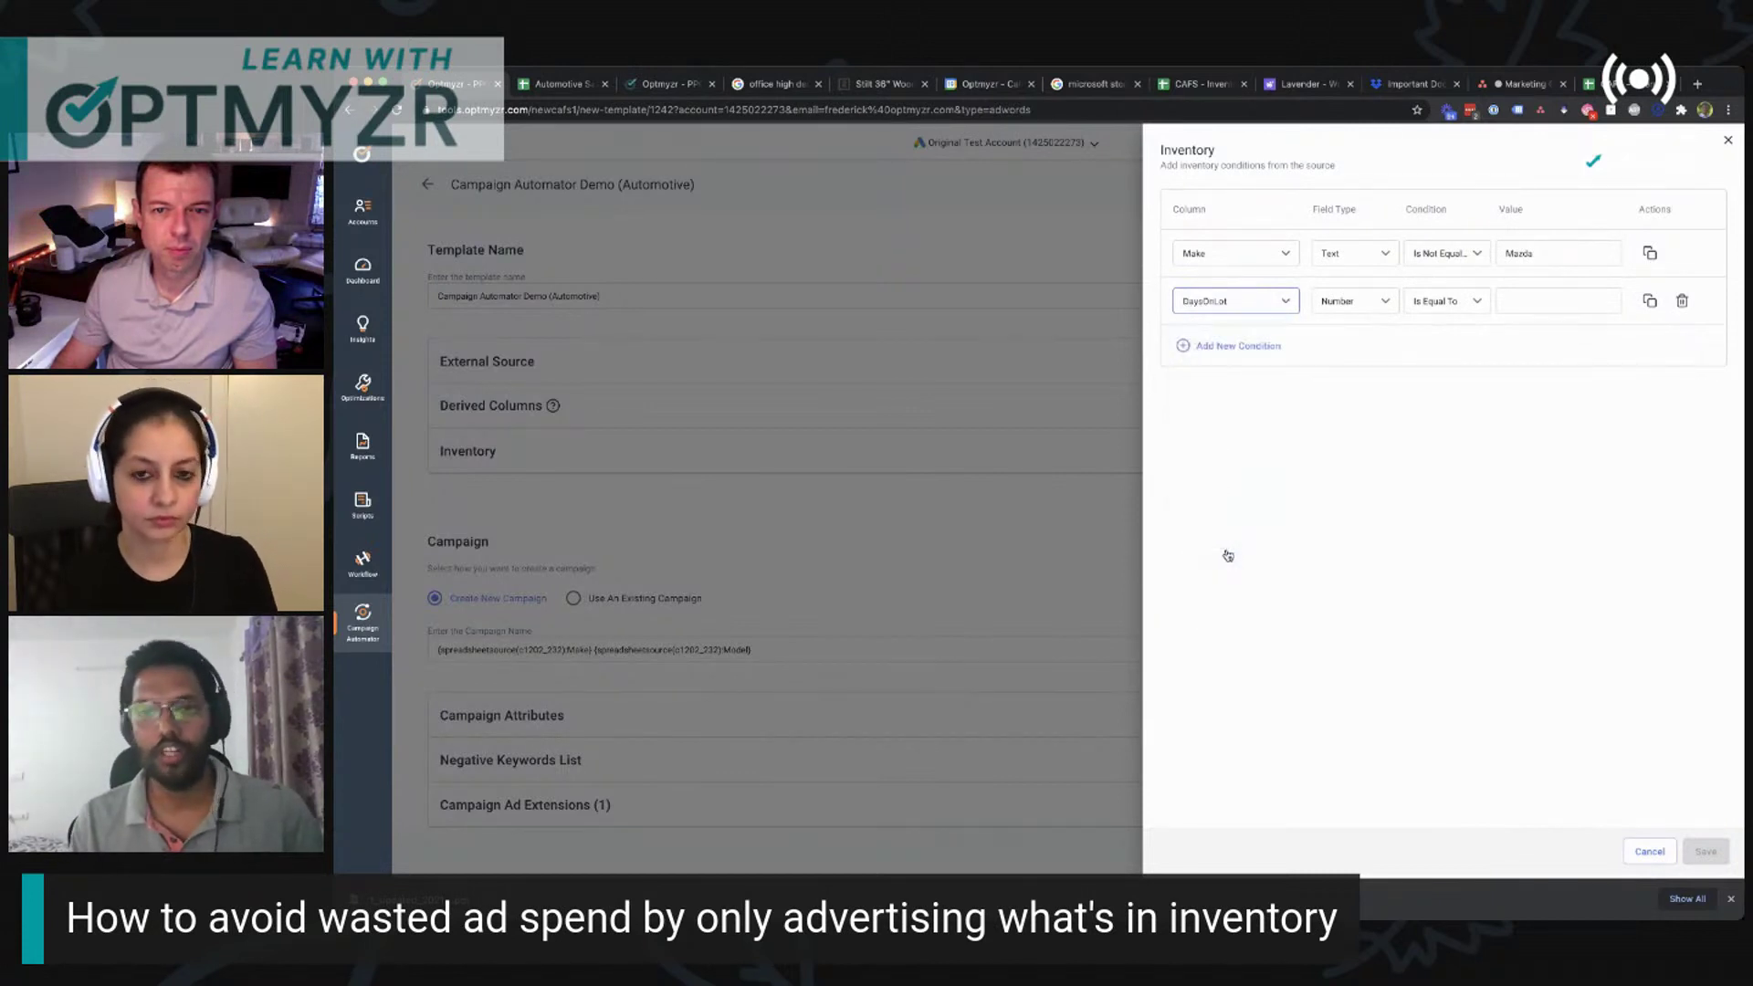
click(1451, 301)
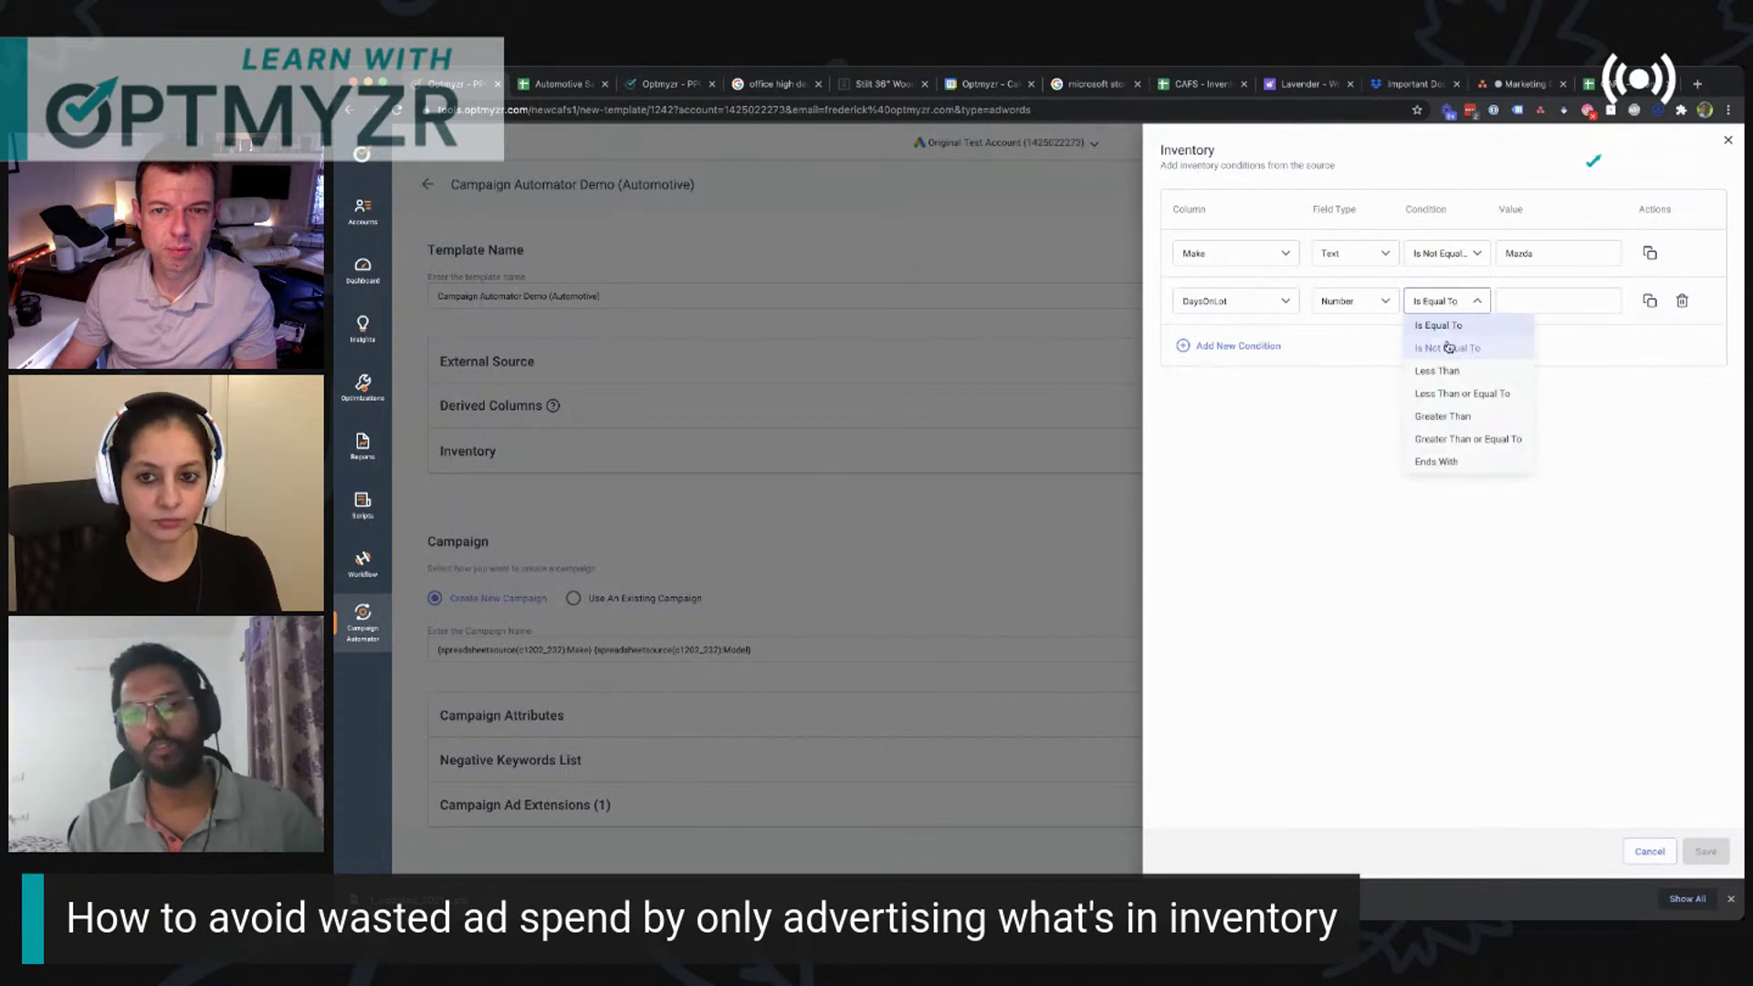
click(1441, 416)
click(1516, 299)
text(10)
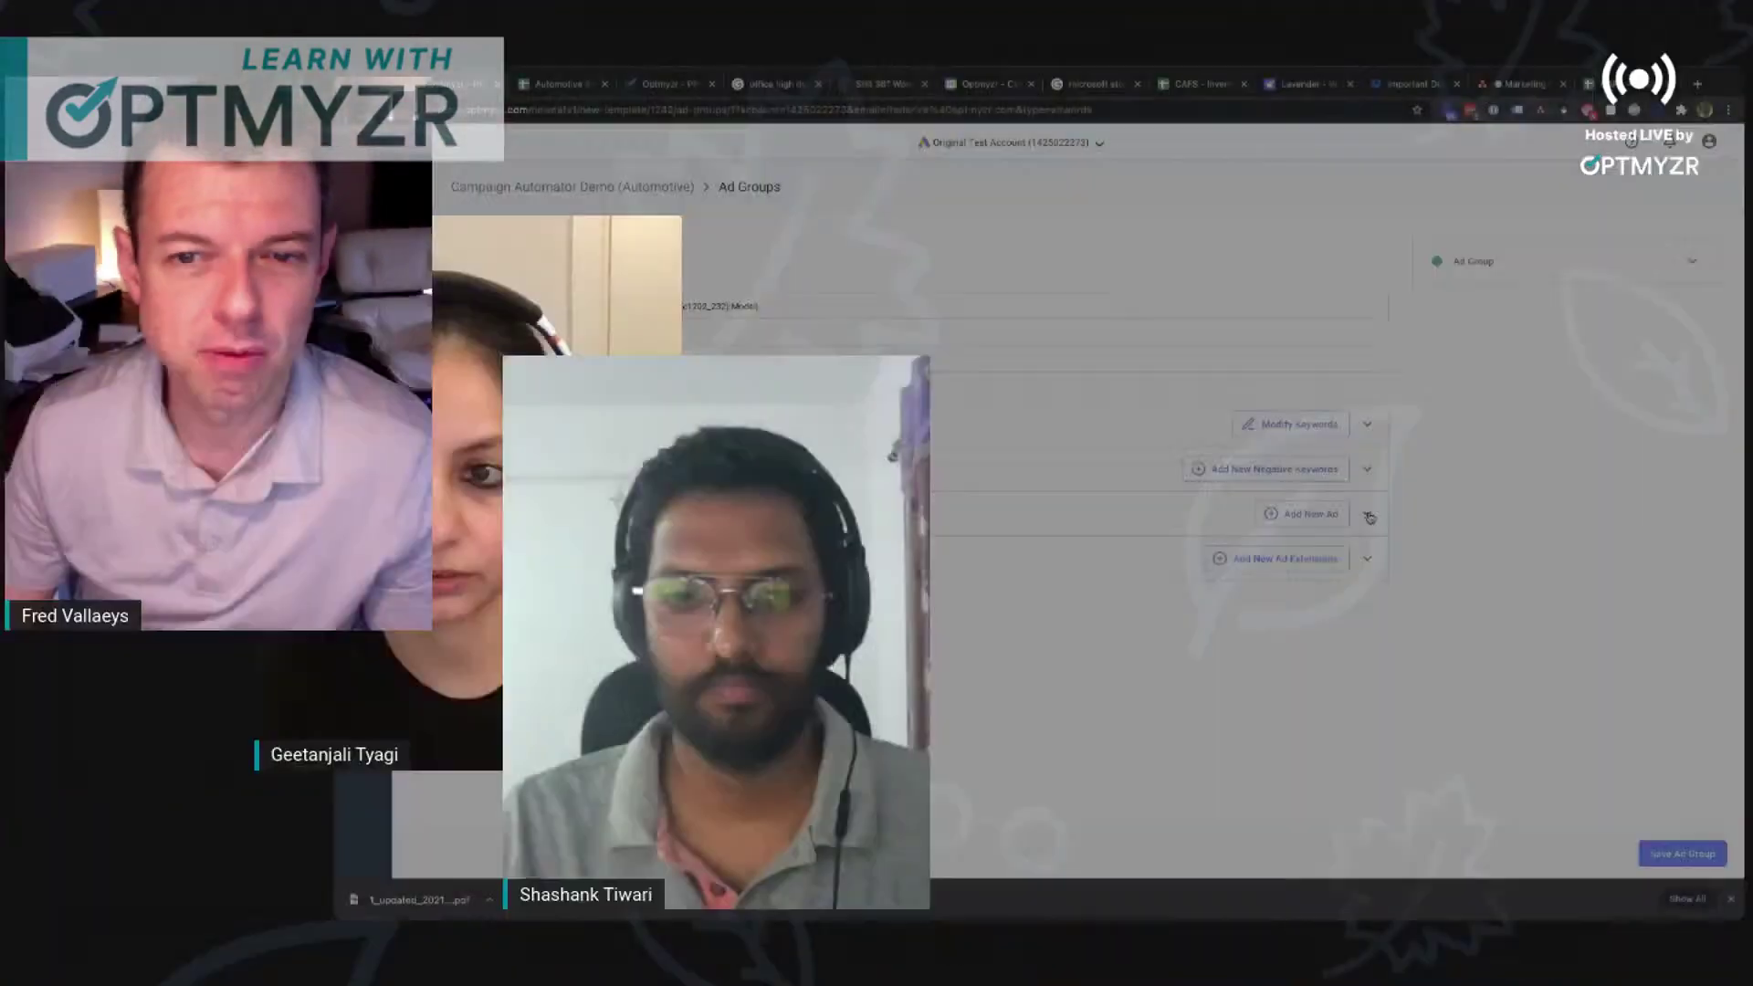
Step: Open the ad group's existing text ad for editing and examine the base address and the Make and Model placeholders in its Final URL
click(1369, 515)
click(1190, 603)
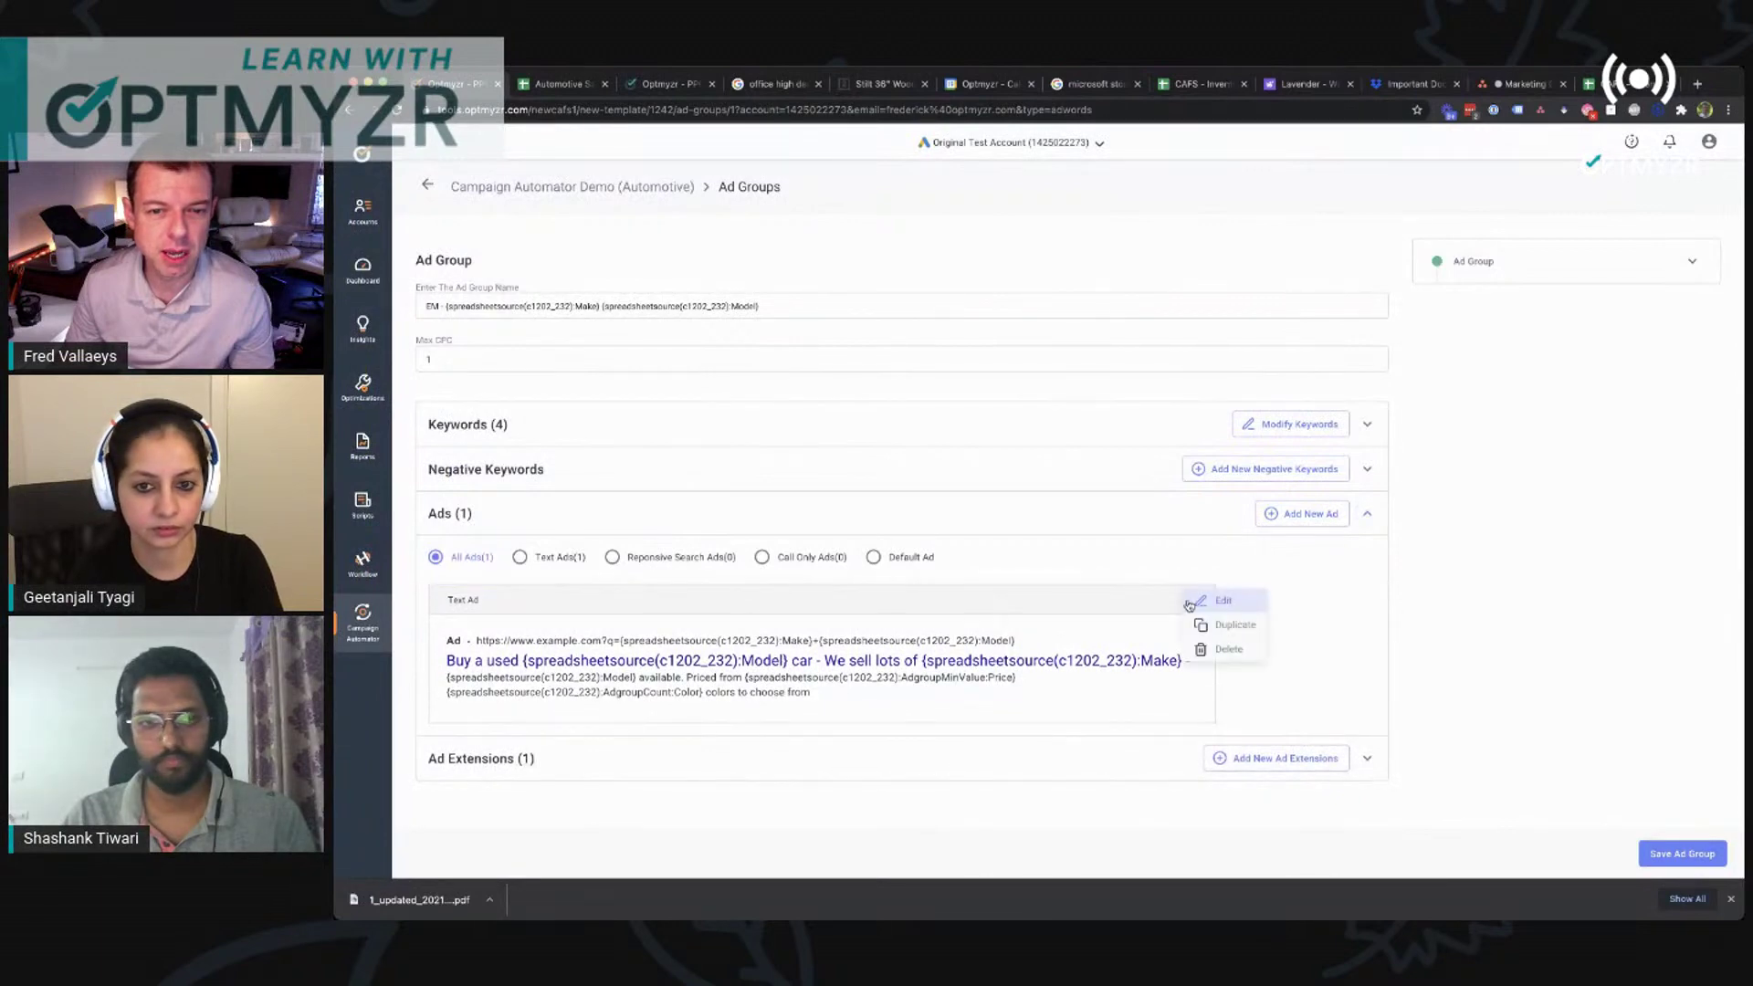
click(1224, 601)
scroll(1229, 601, down, 1)
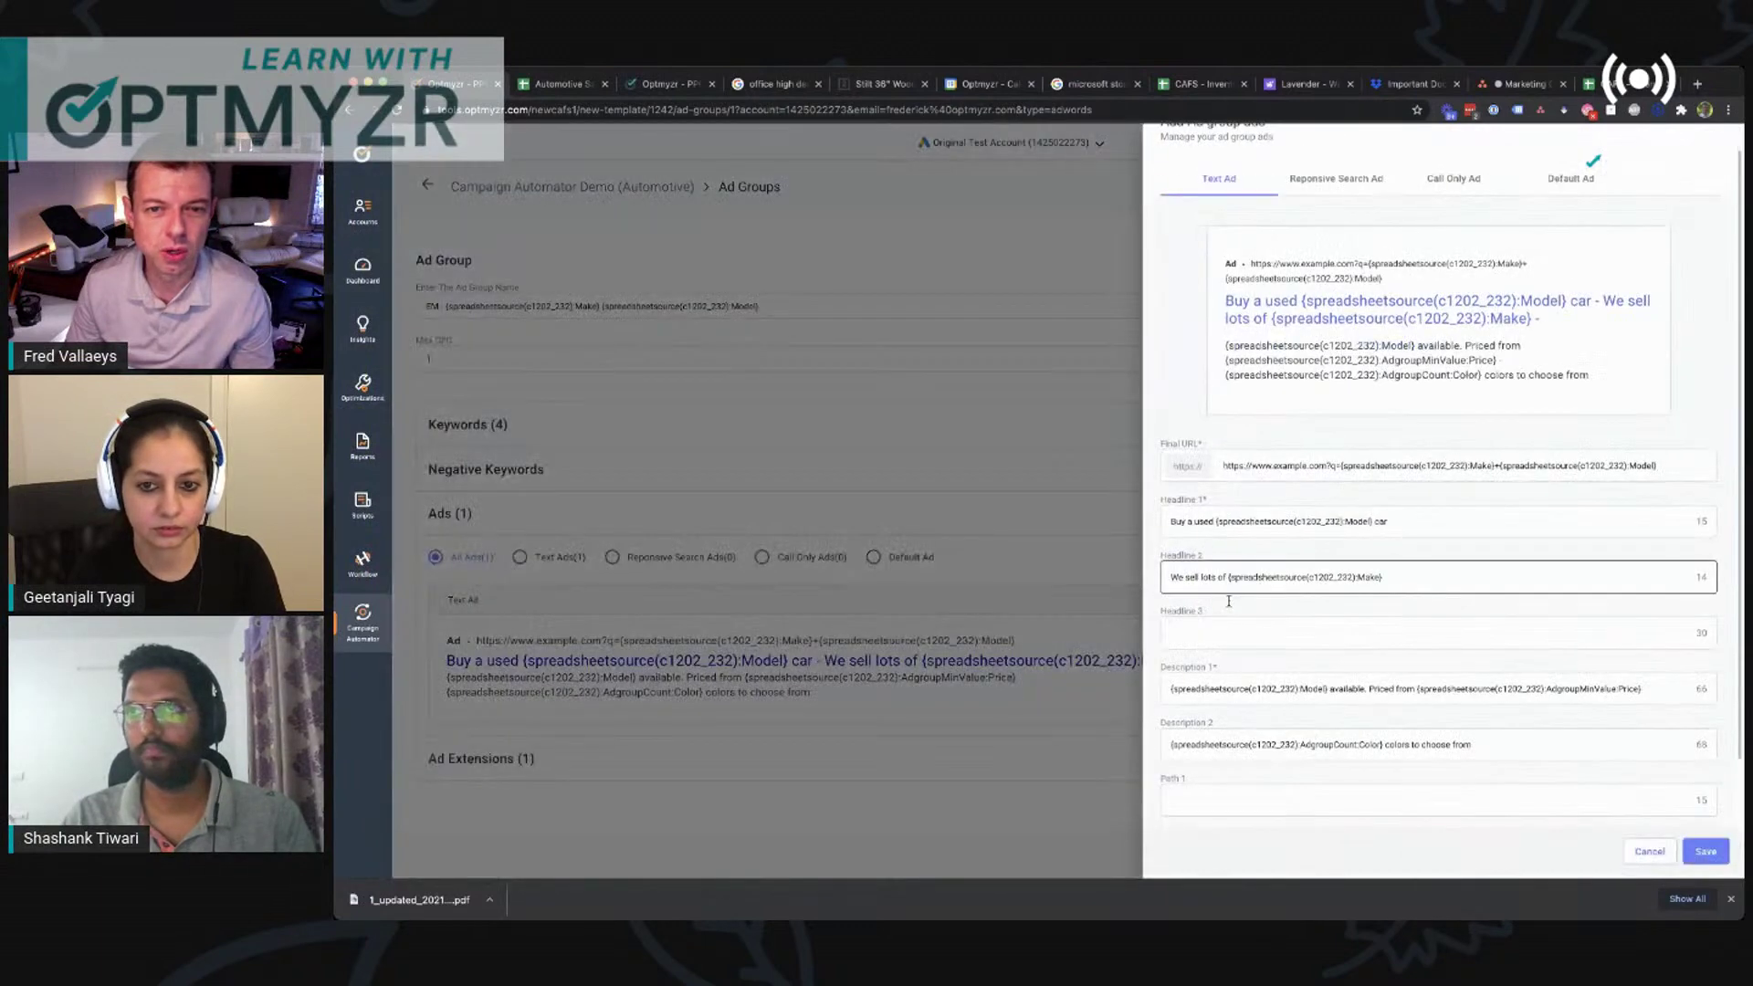
scroll(1229, 601, down, 1)
click(1227, 434)
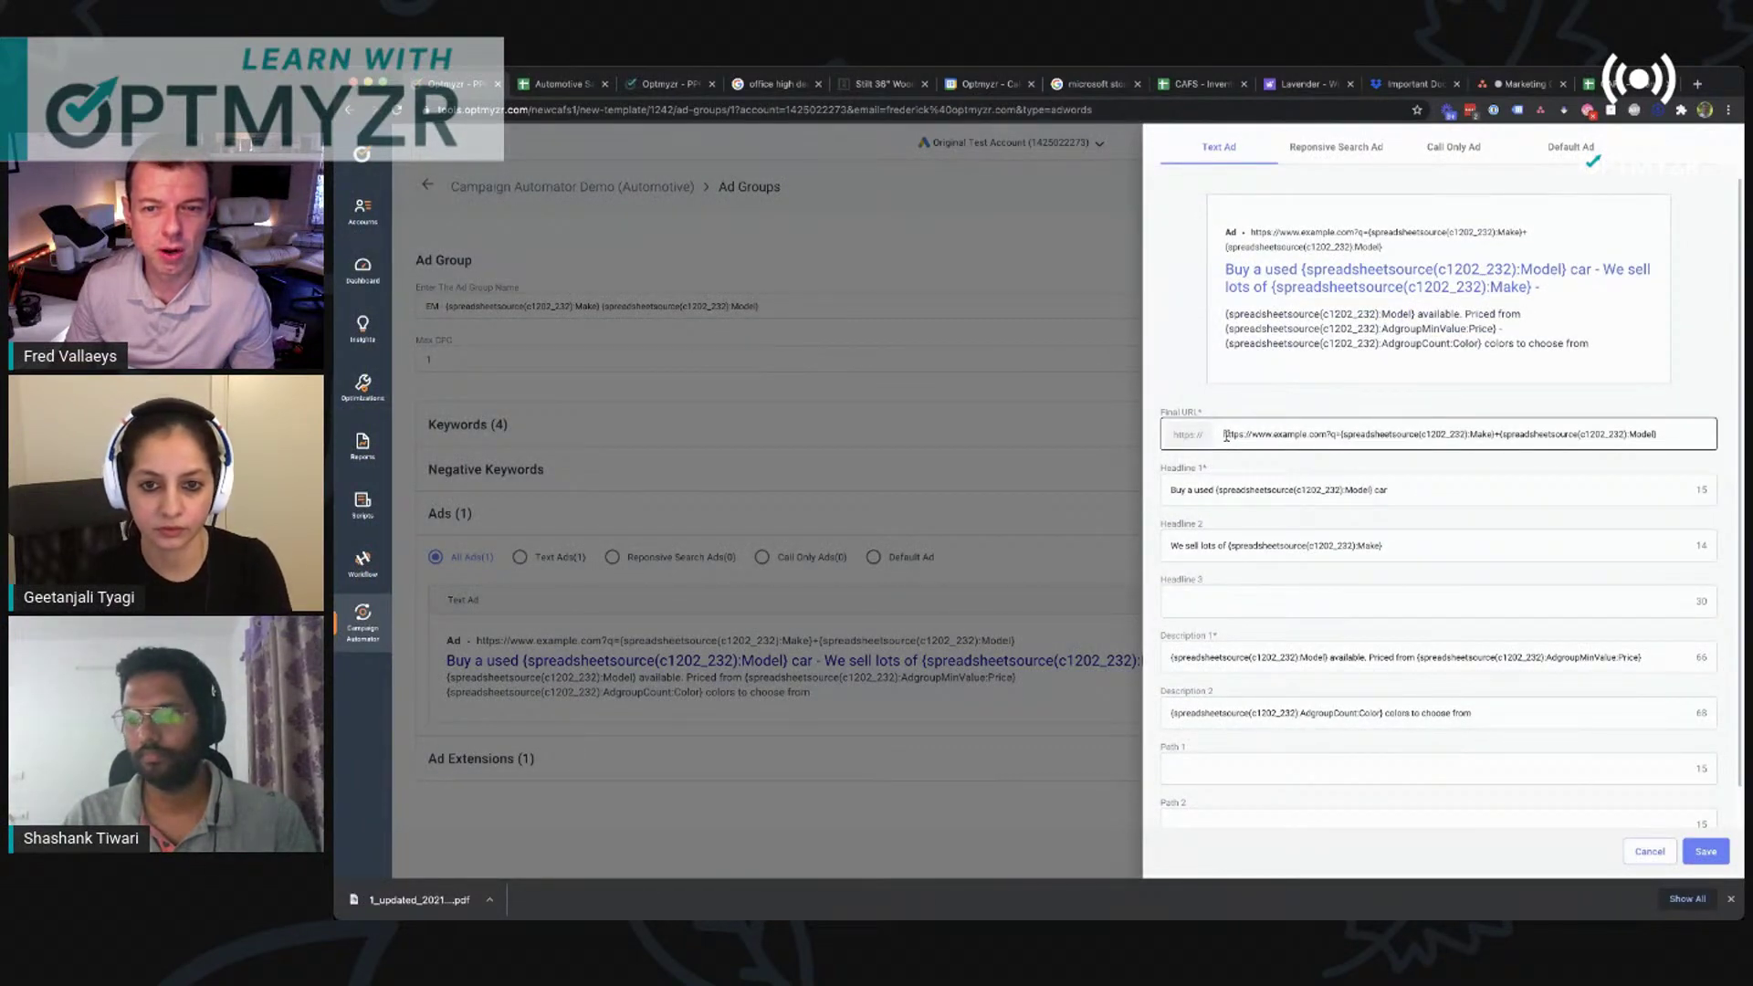
drag(1226, 434, 1338, 433)
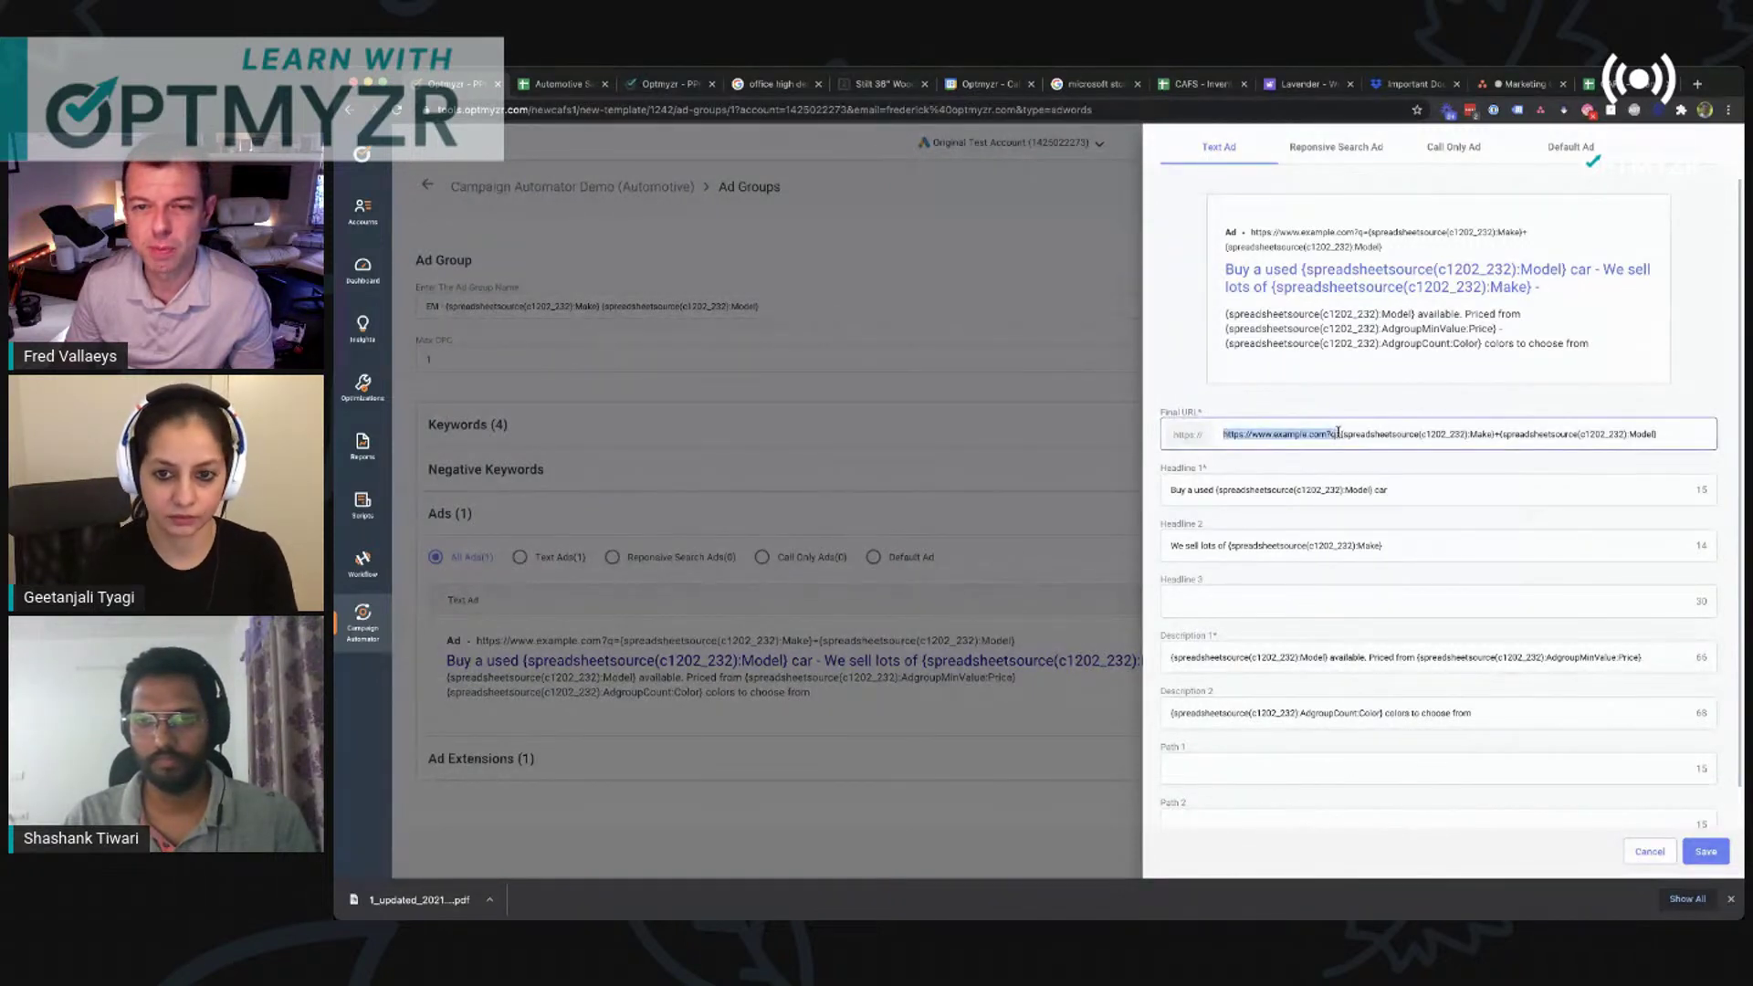
click(1331, 435)
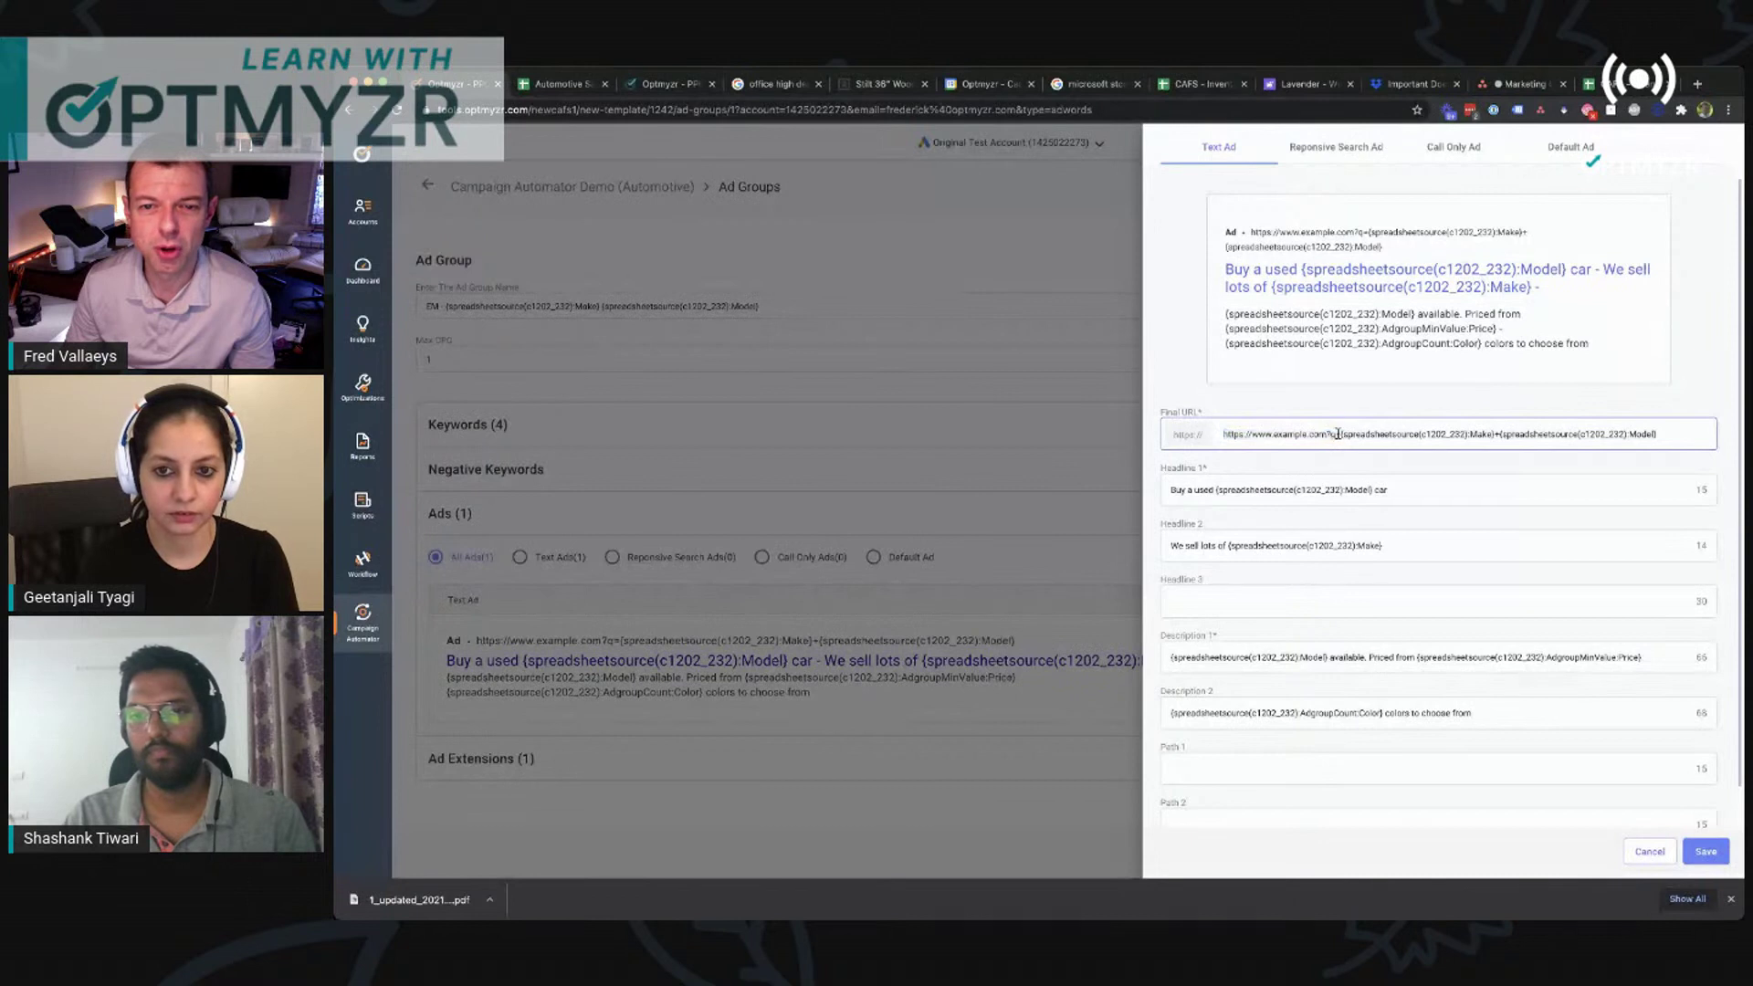
drag(1493, 434, 1342, 435)
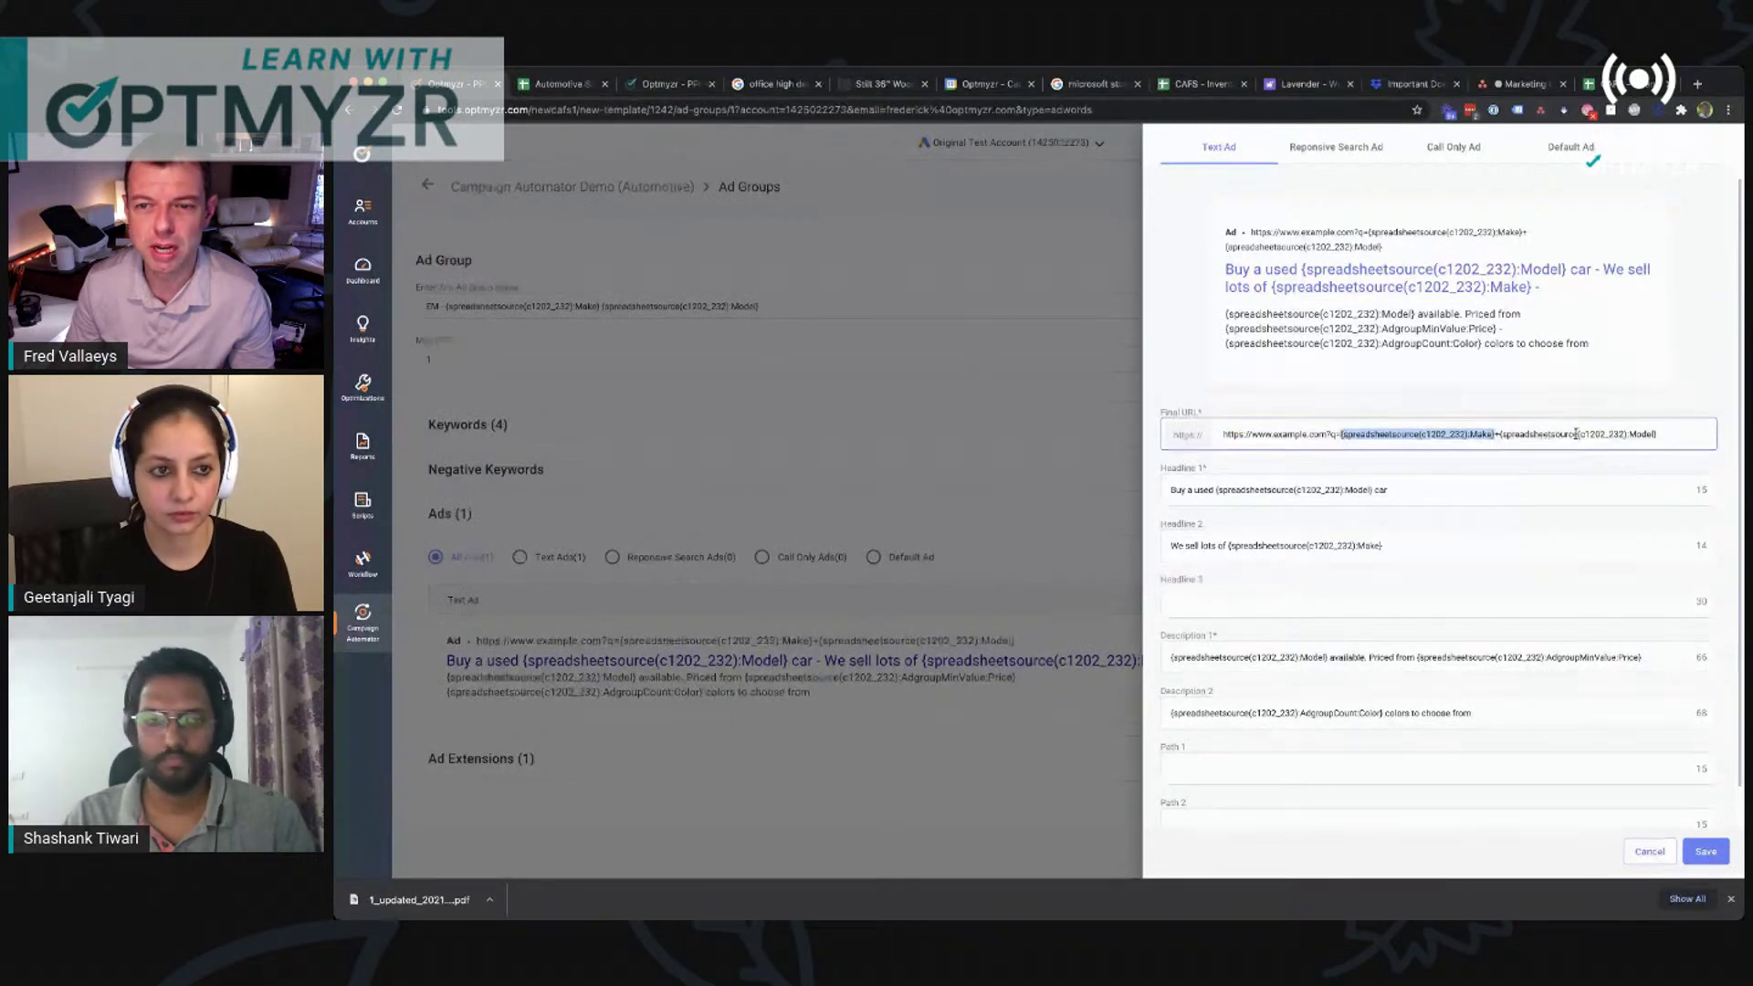
click(1669, 435)
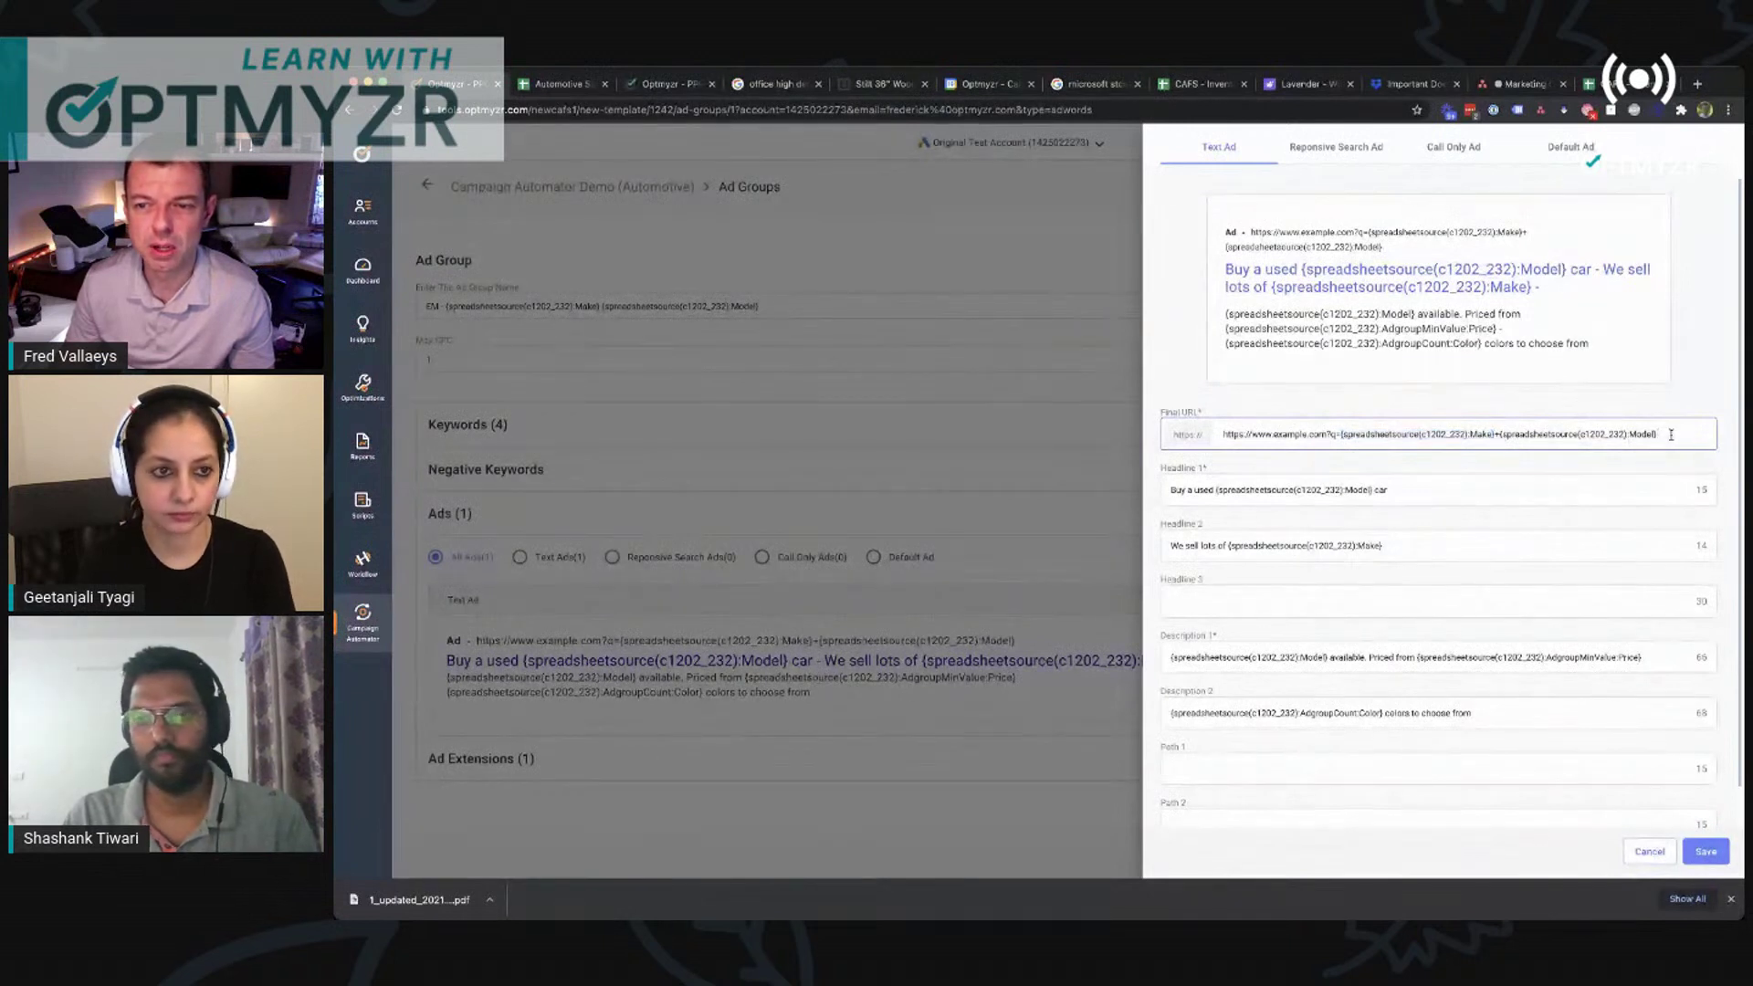
Step: Switch to the CAFS - Inventory Example spreadsheet and add a "landing page" column in N1 with sample entries "bgjkabgjkl" and "egq" beneath it
click(1600, 87)
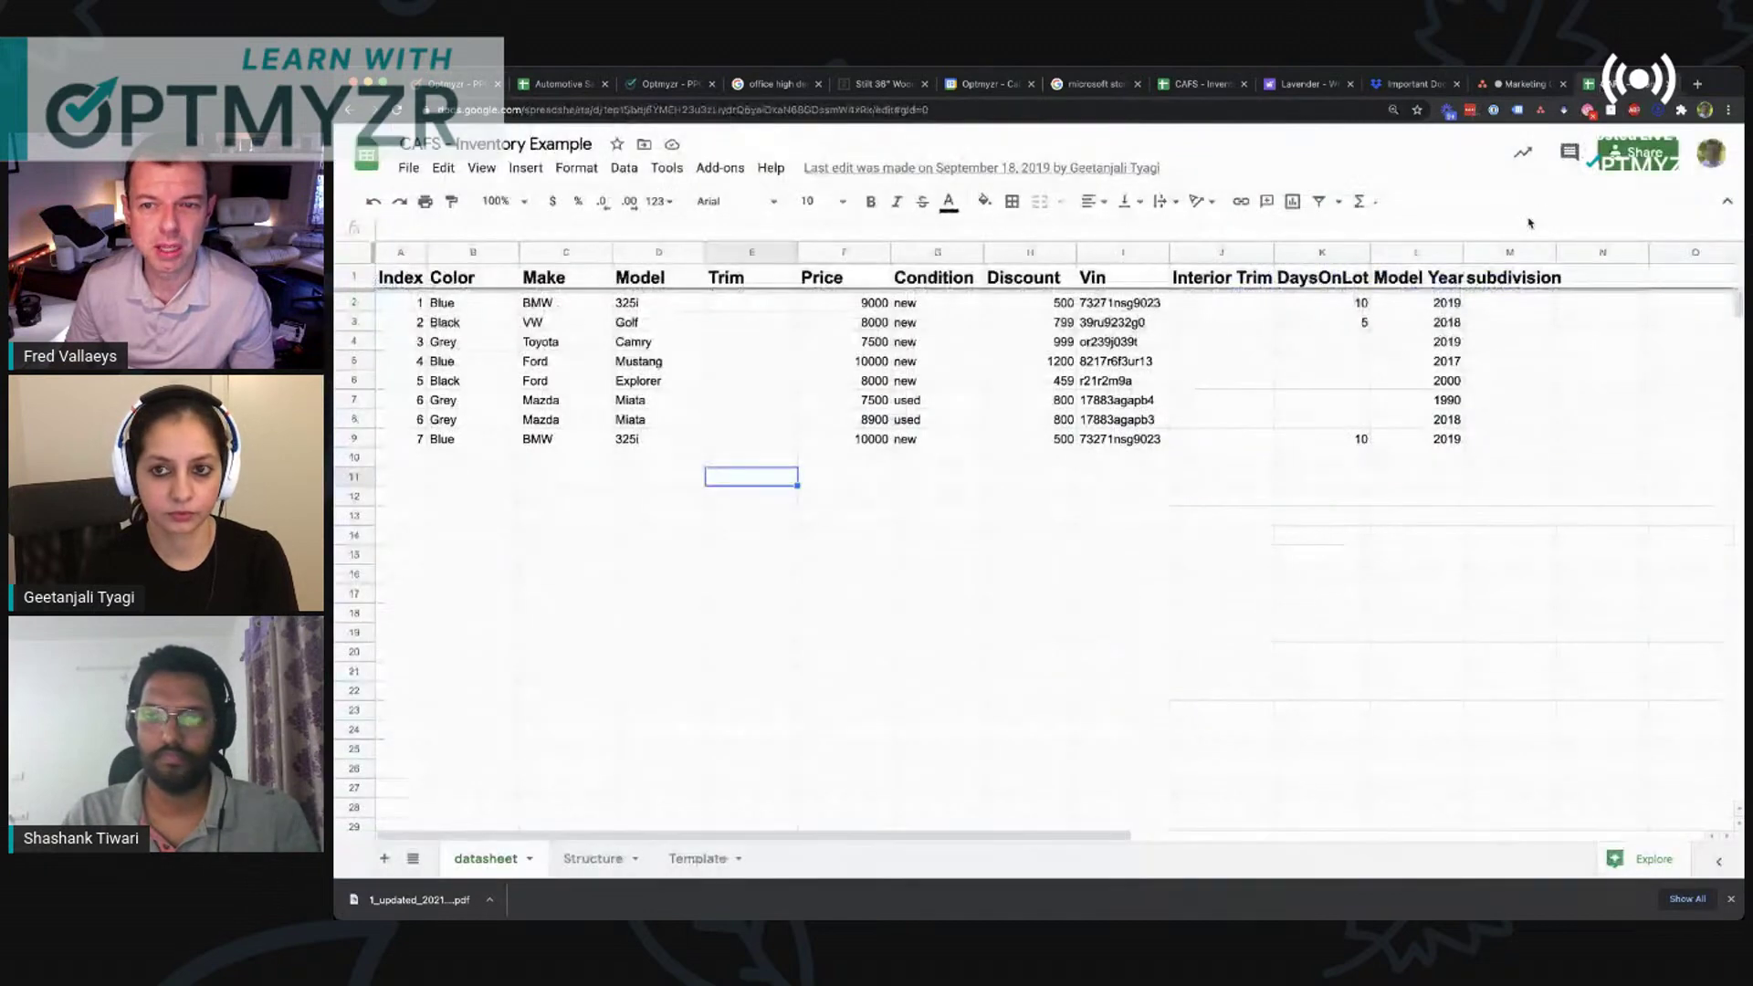
click(1591, 274)
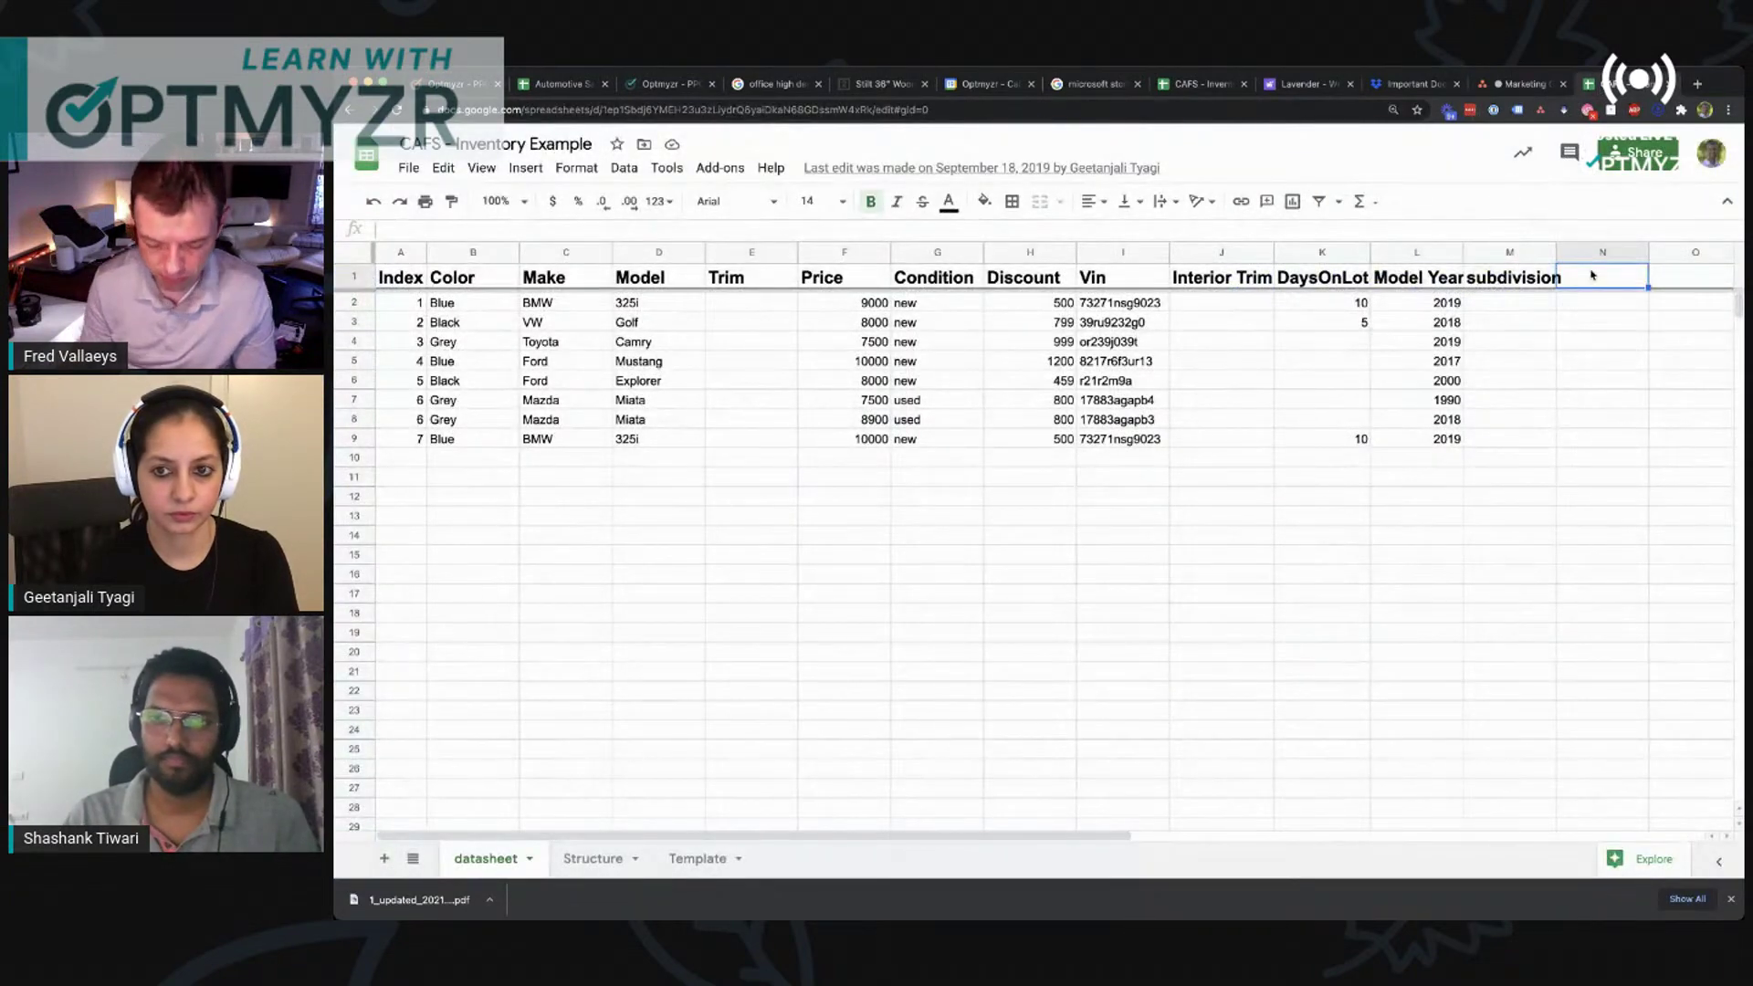
text(landing page)
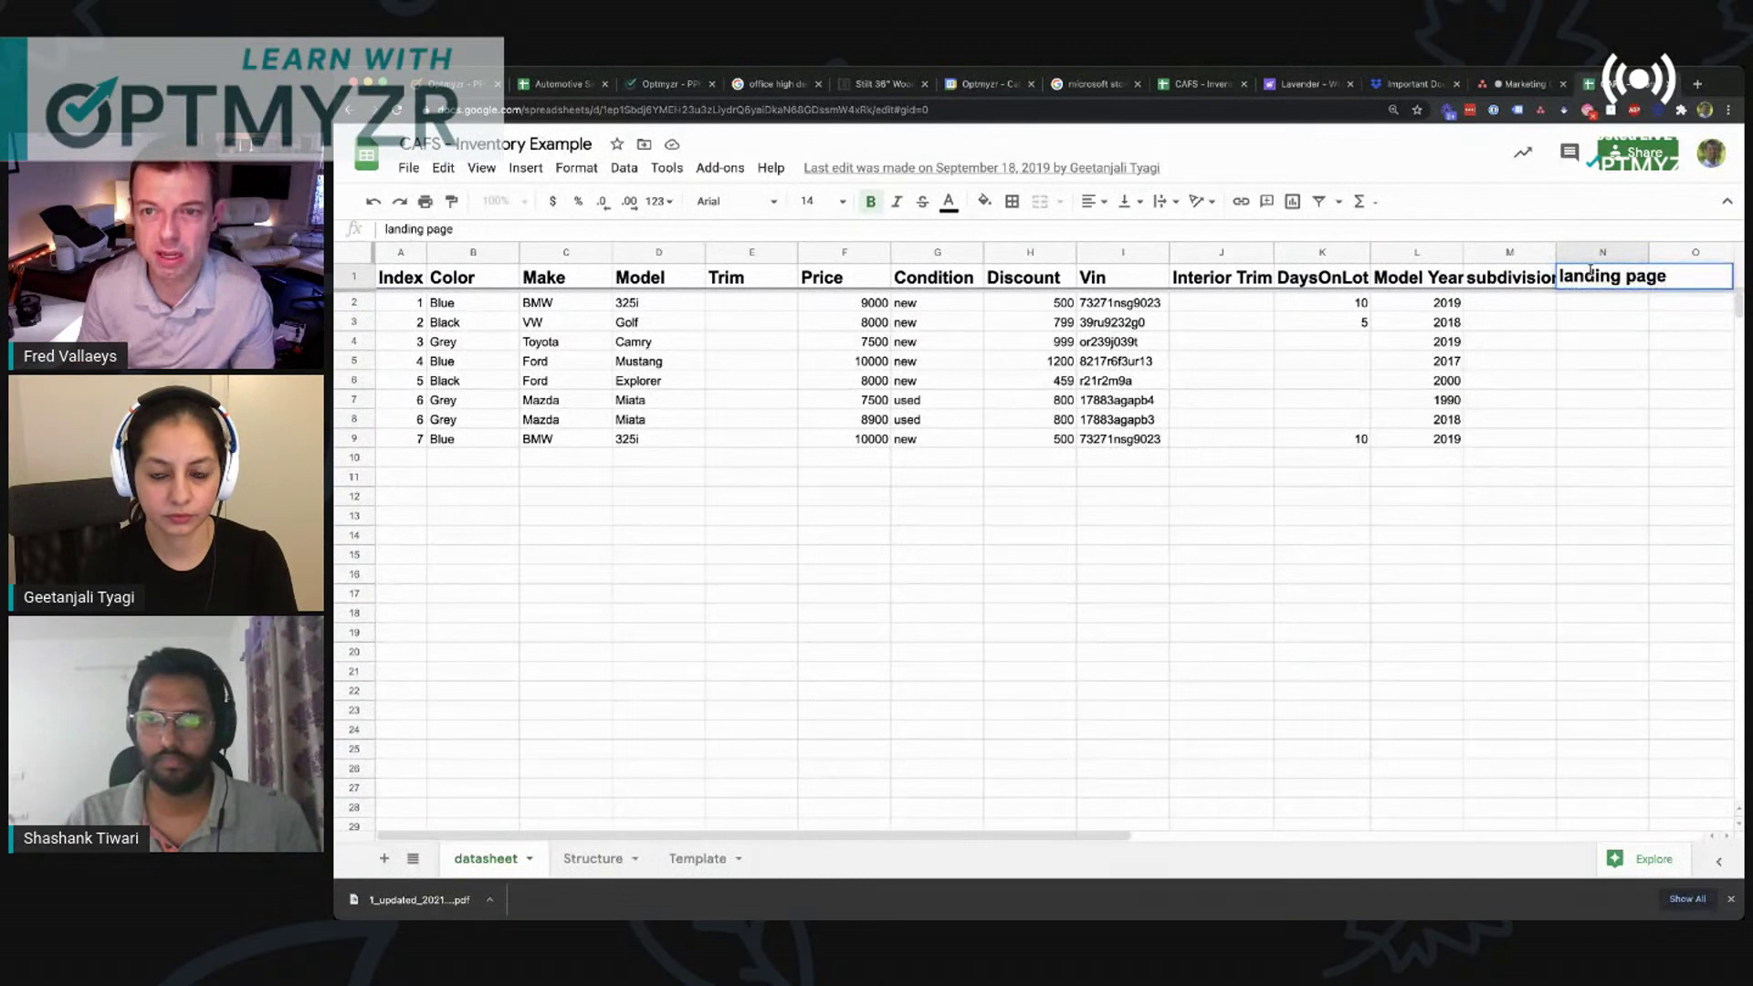
key(Return)
text(bgjkabgjkl)
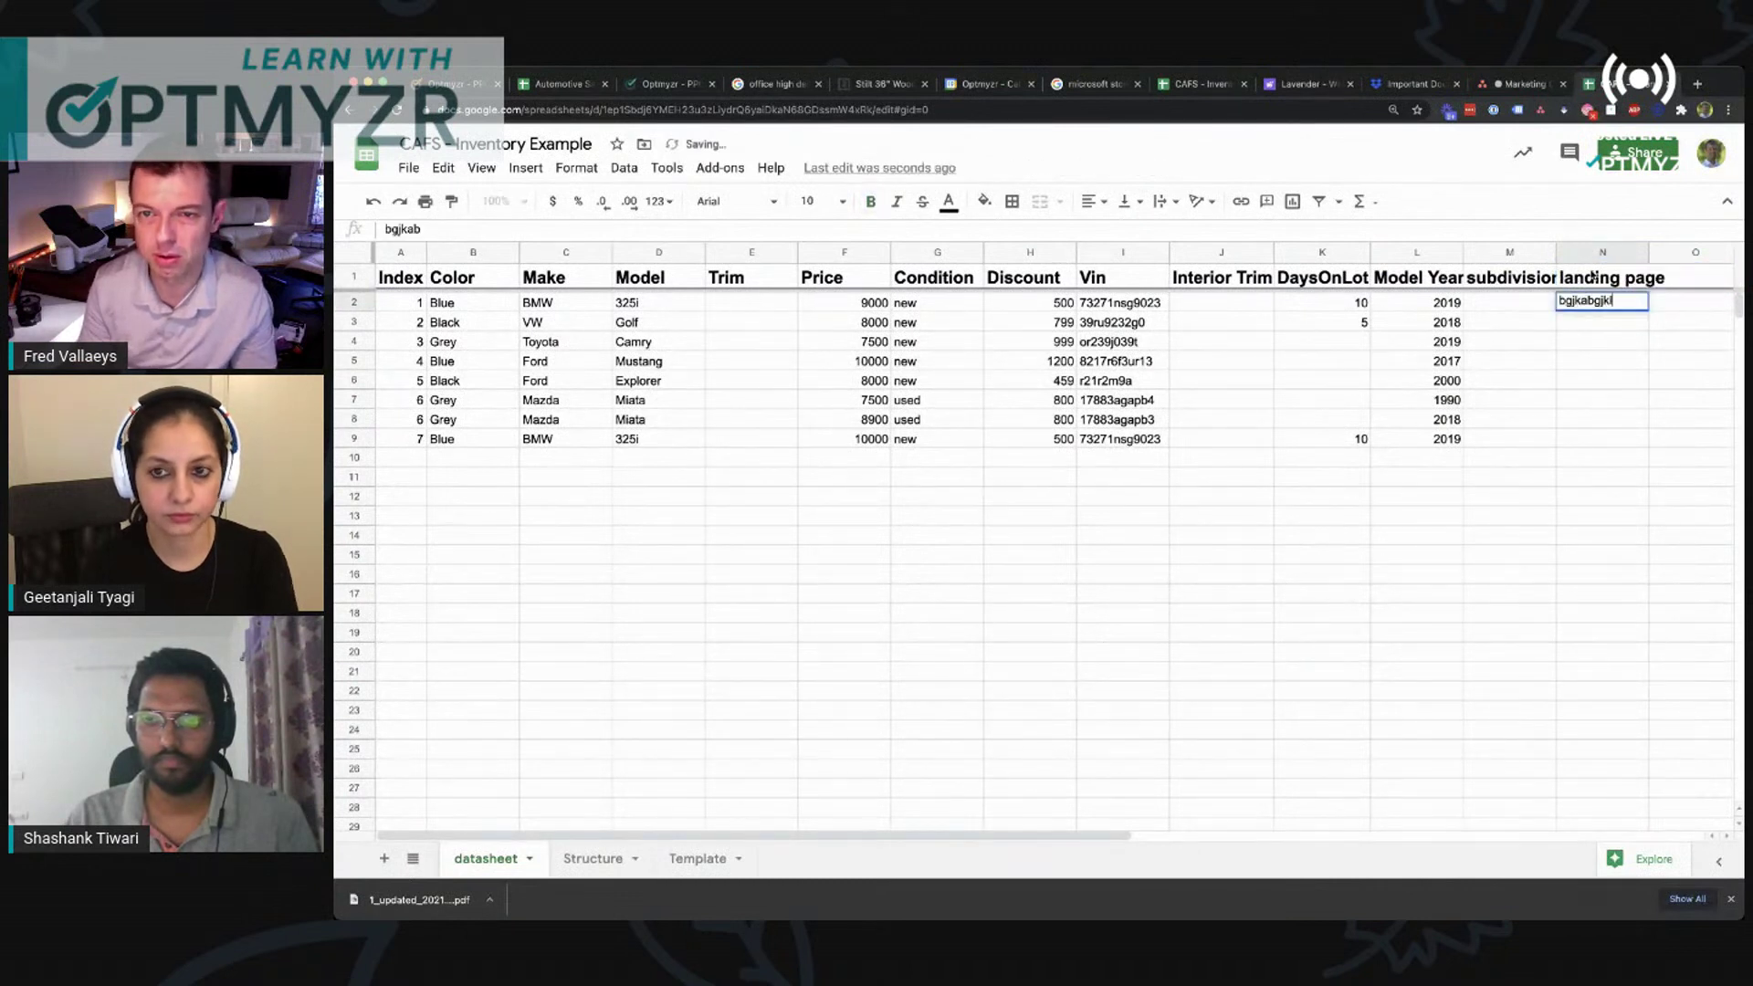
key(Return)
text(egg)
key(Return)
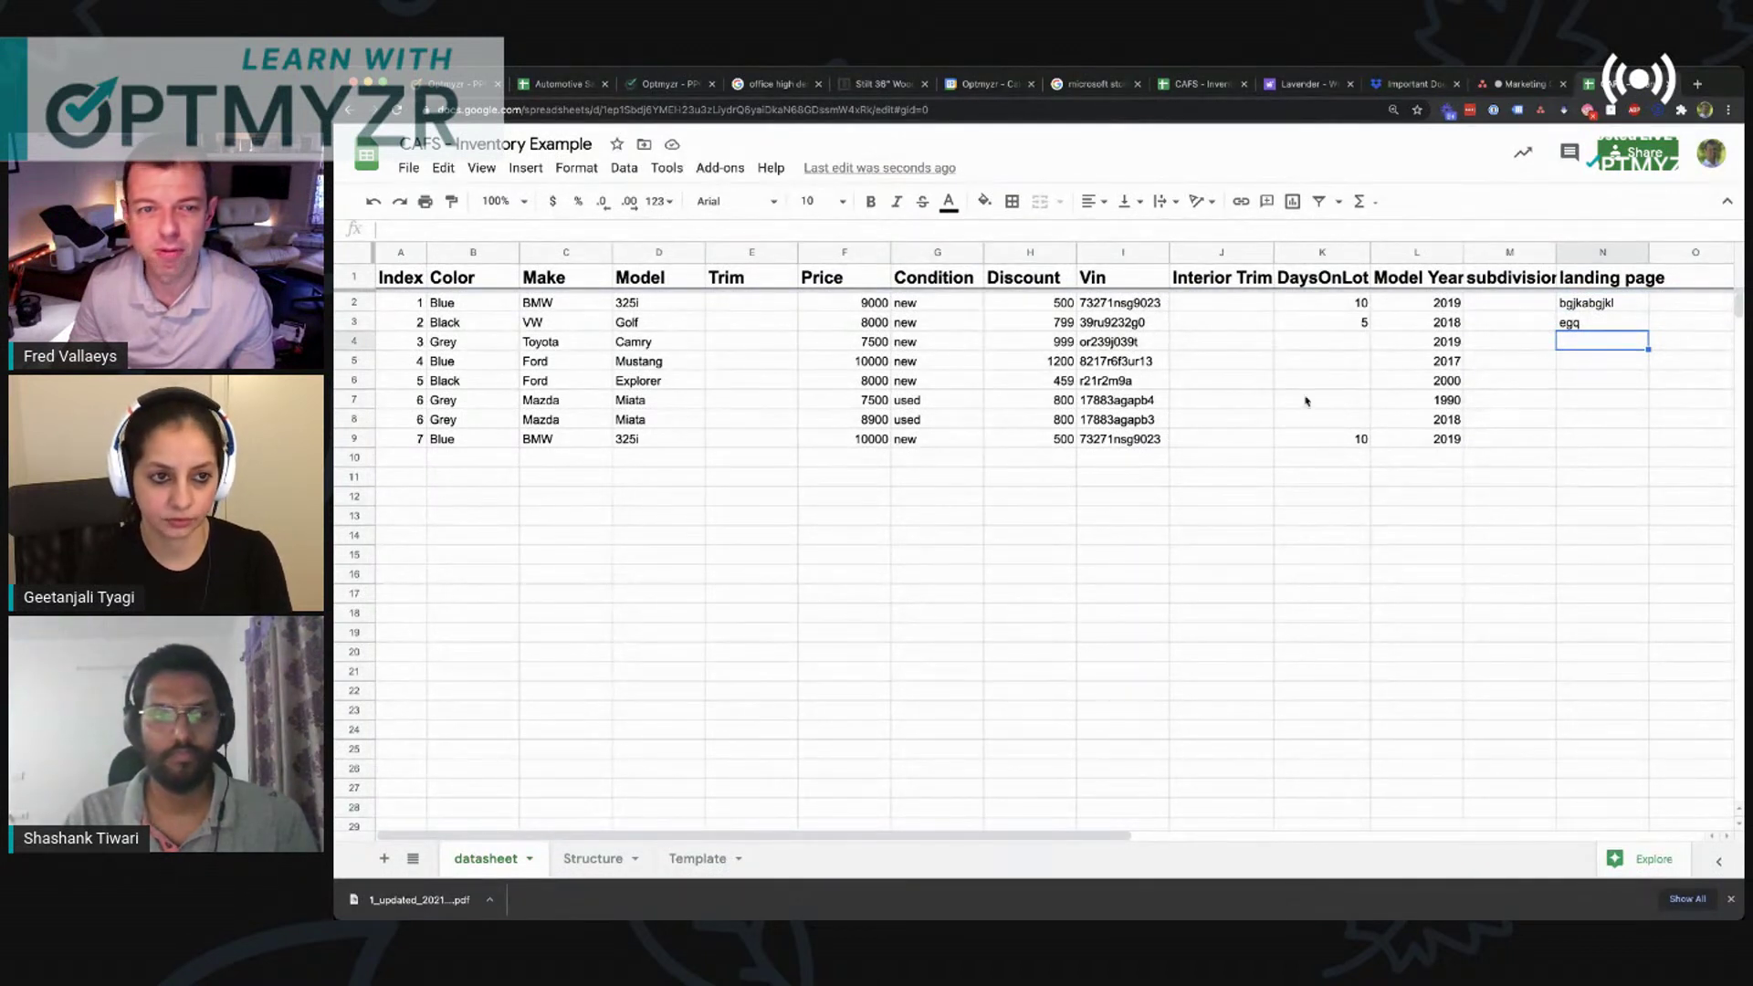
click(1123, 307)
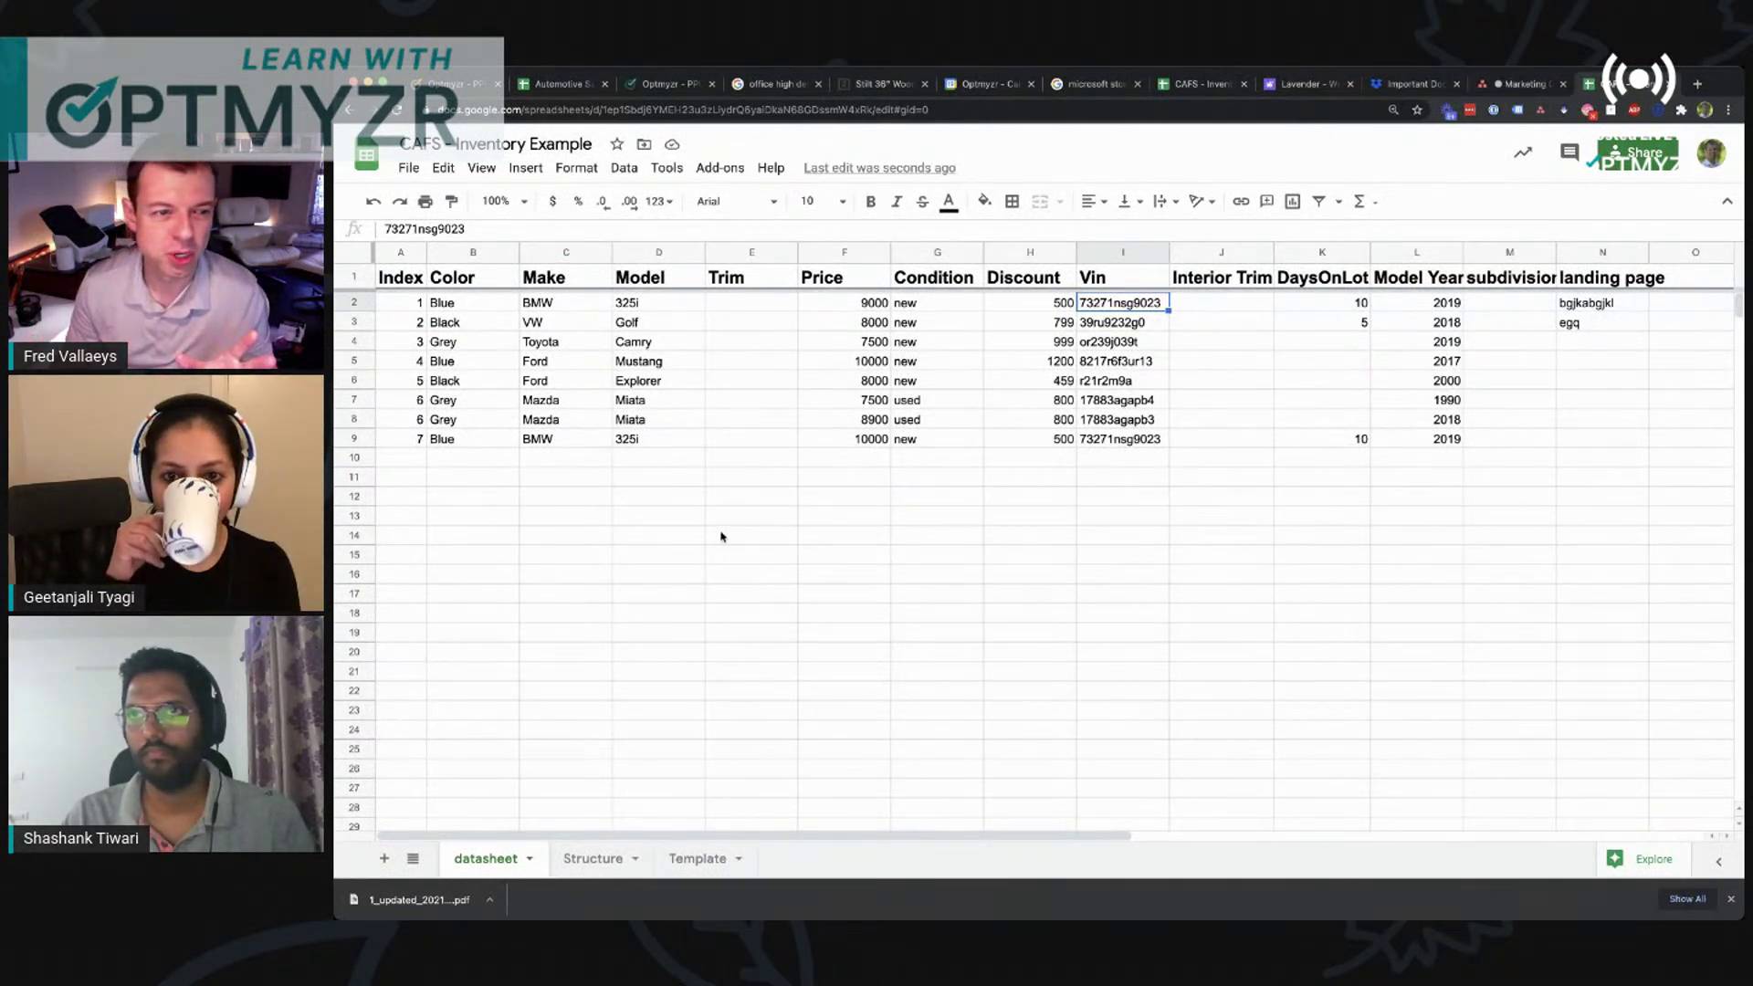
Step: Enter the sample ad column labels "HL1", "HL2" and "URL" in cells C14 to E14 below the inventory data
click(547, 537)
text(HL1)
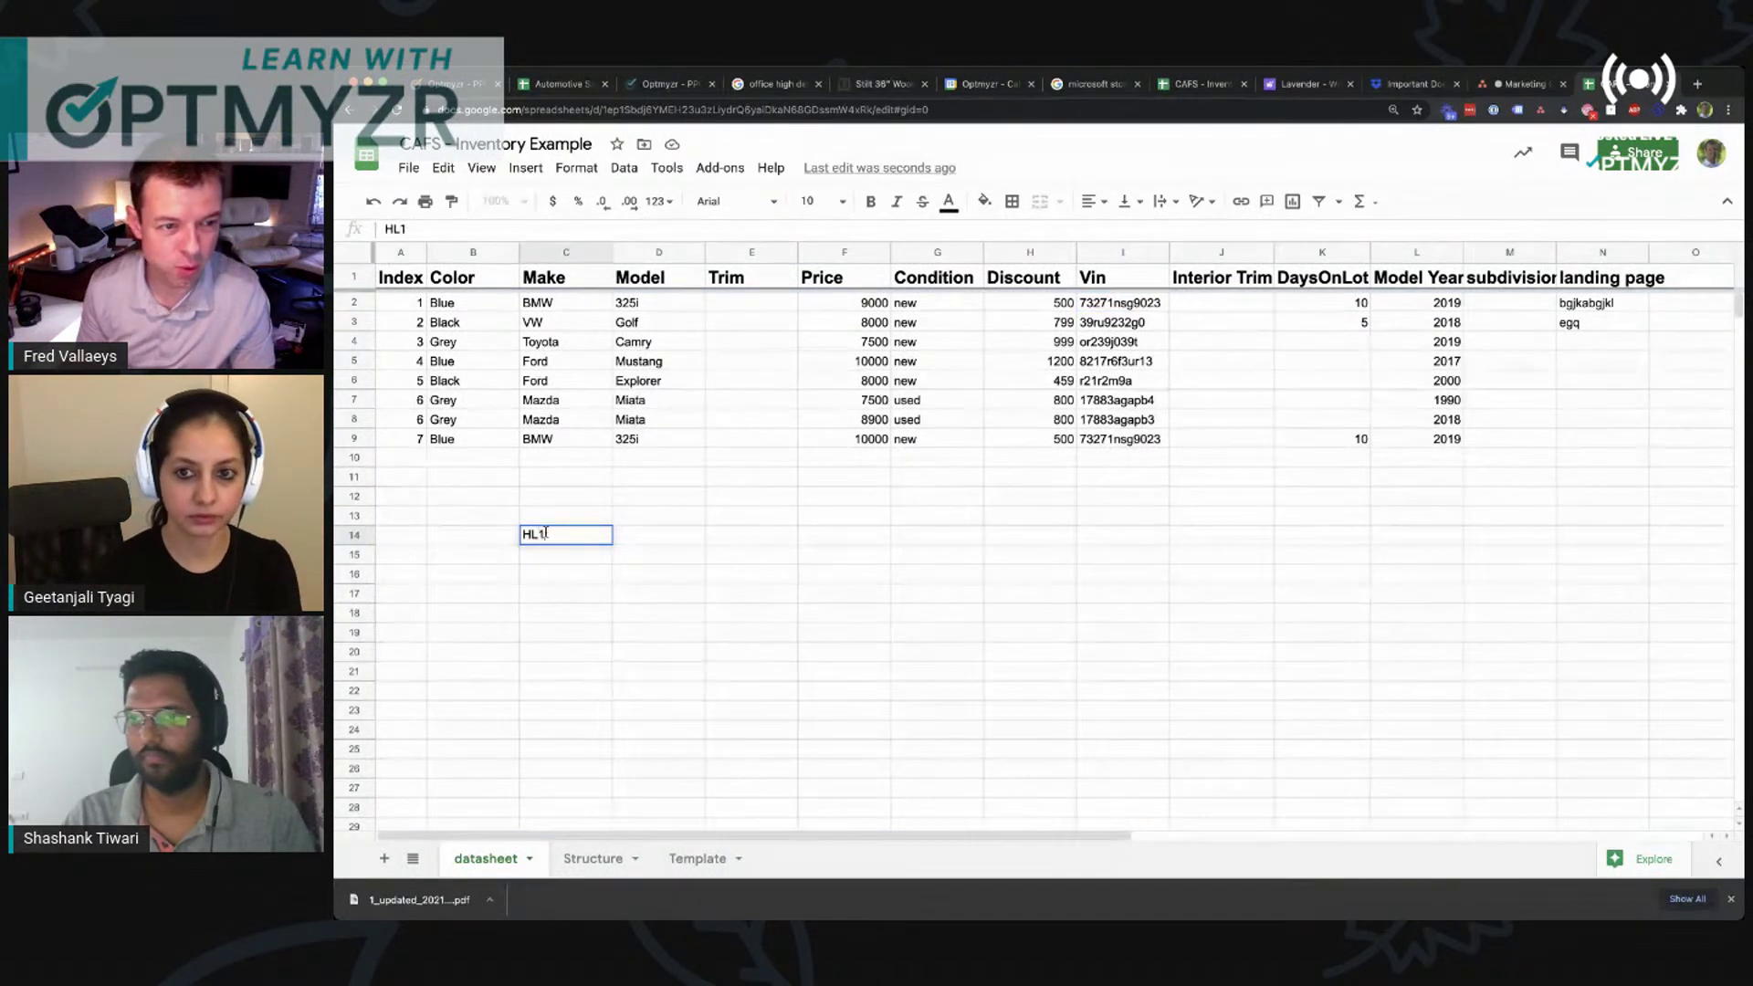
key(Tab)
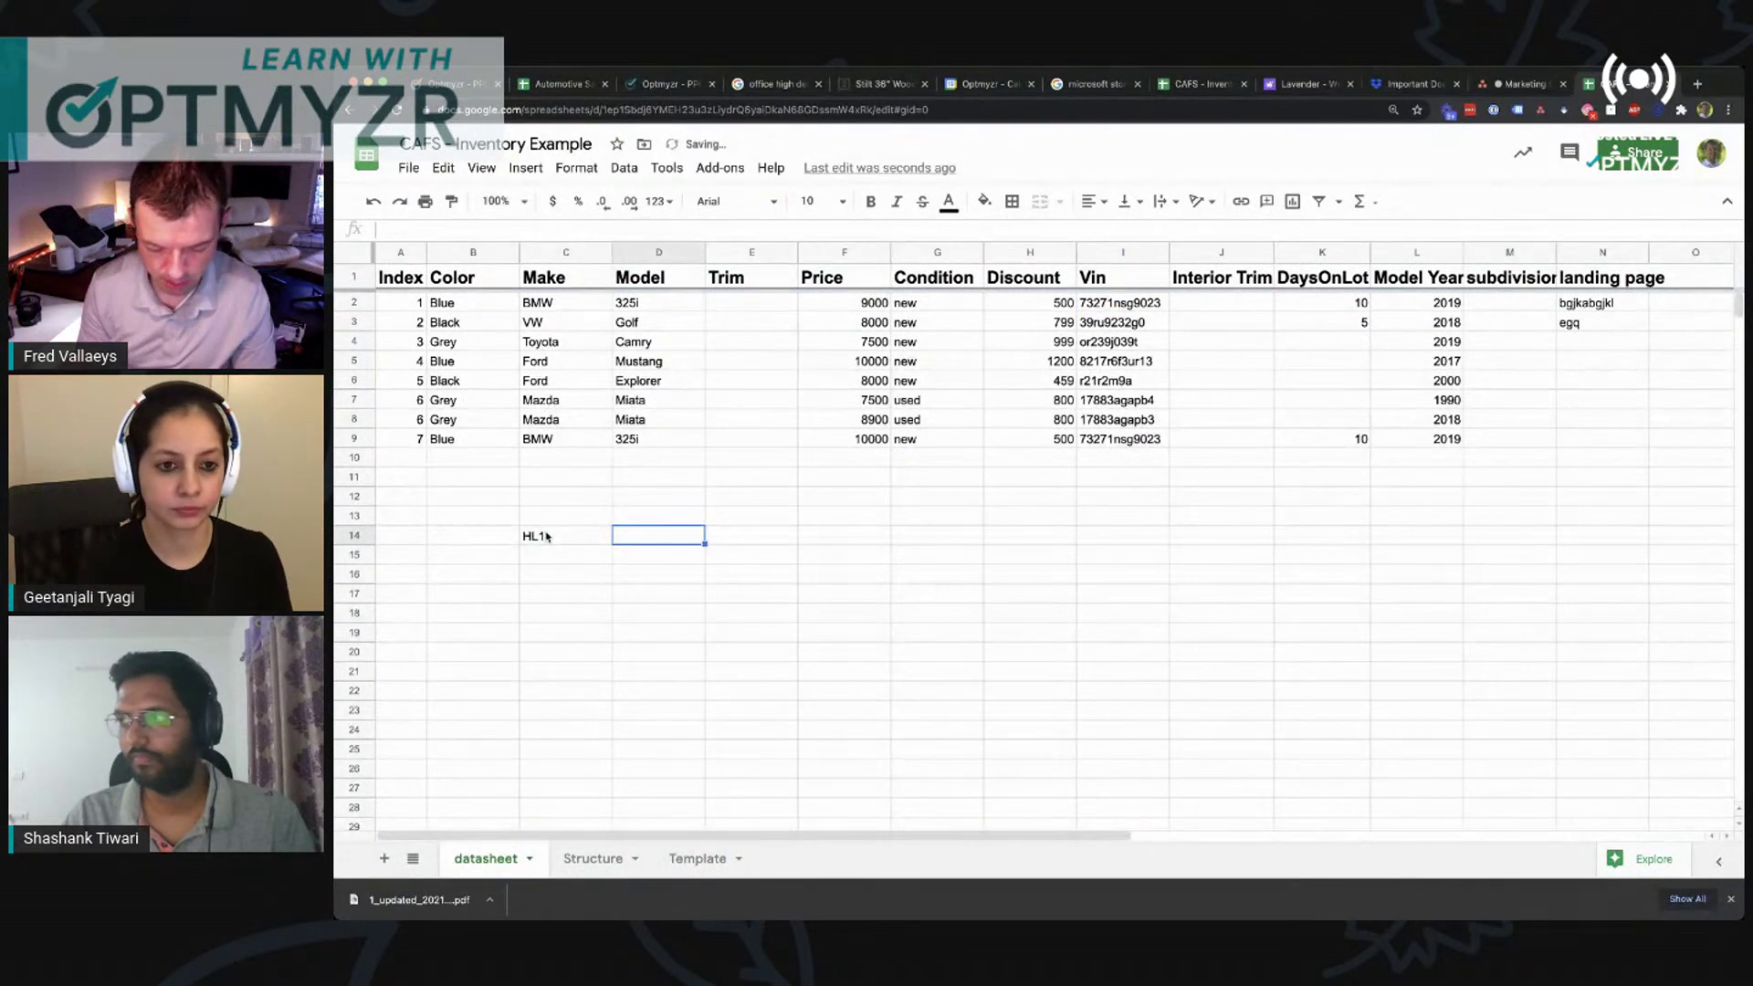
text(HL2)
key(Tab)
text(URL)
key(Return)
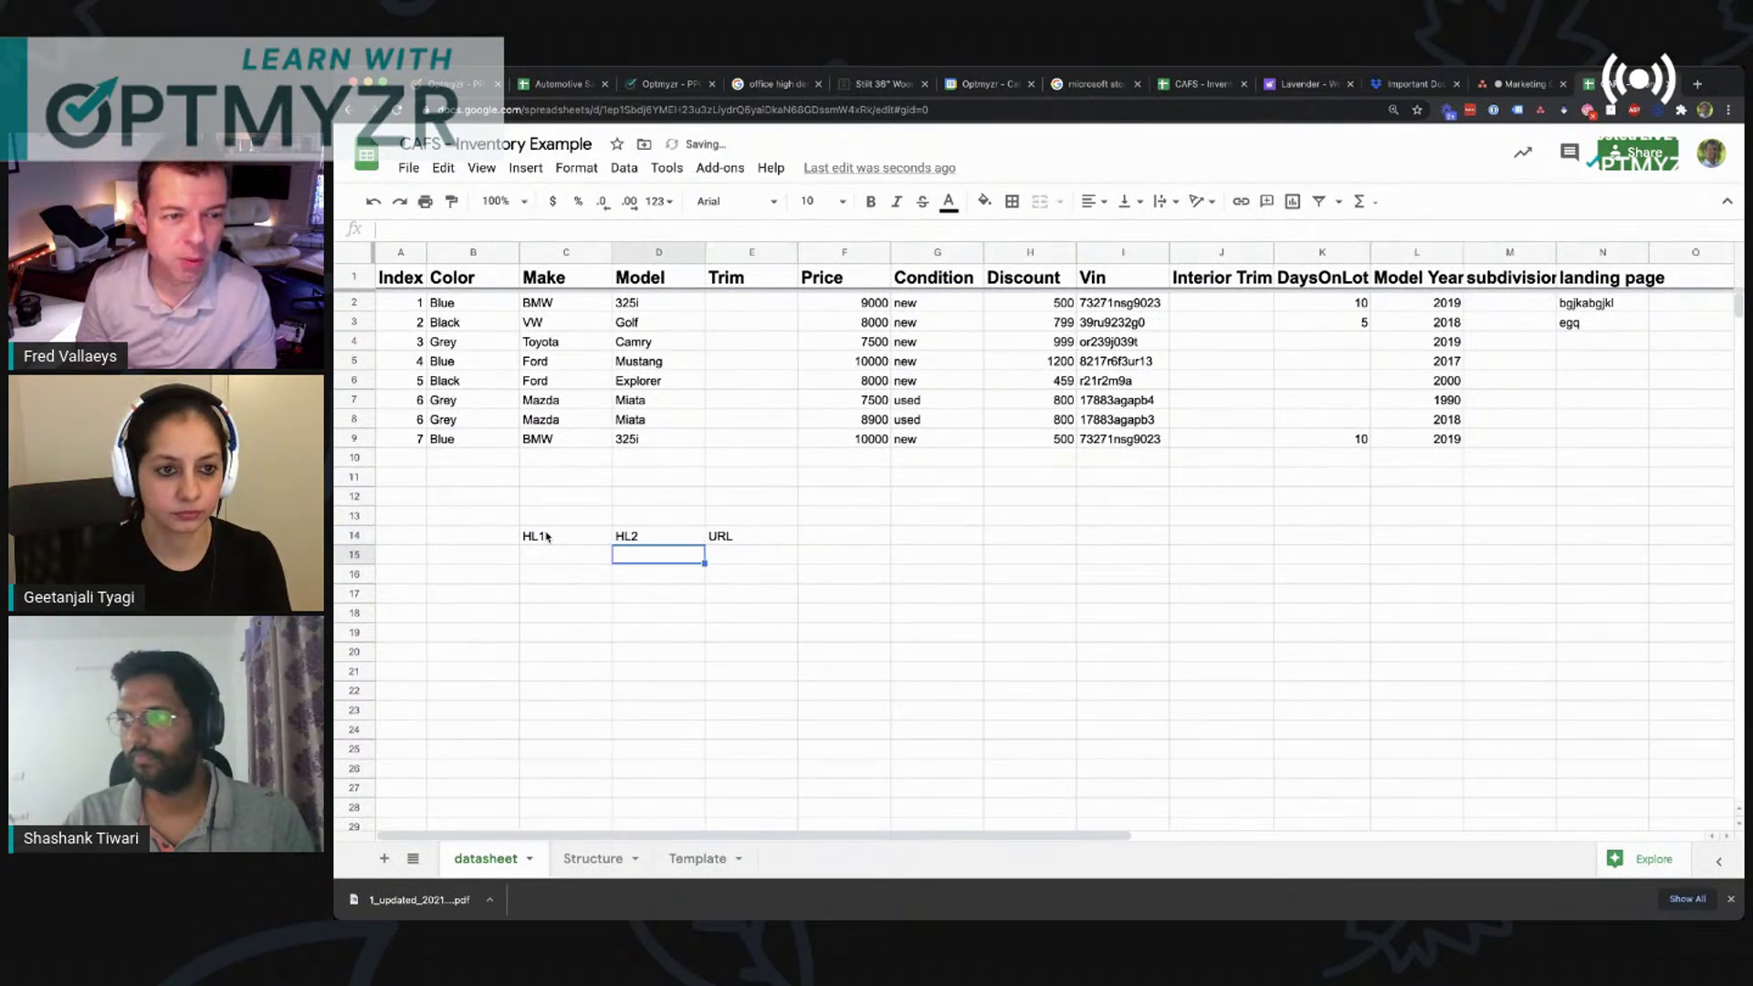
key(Left)
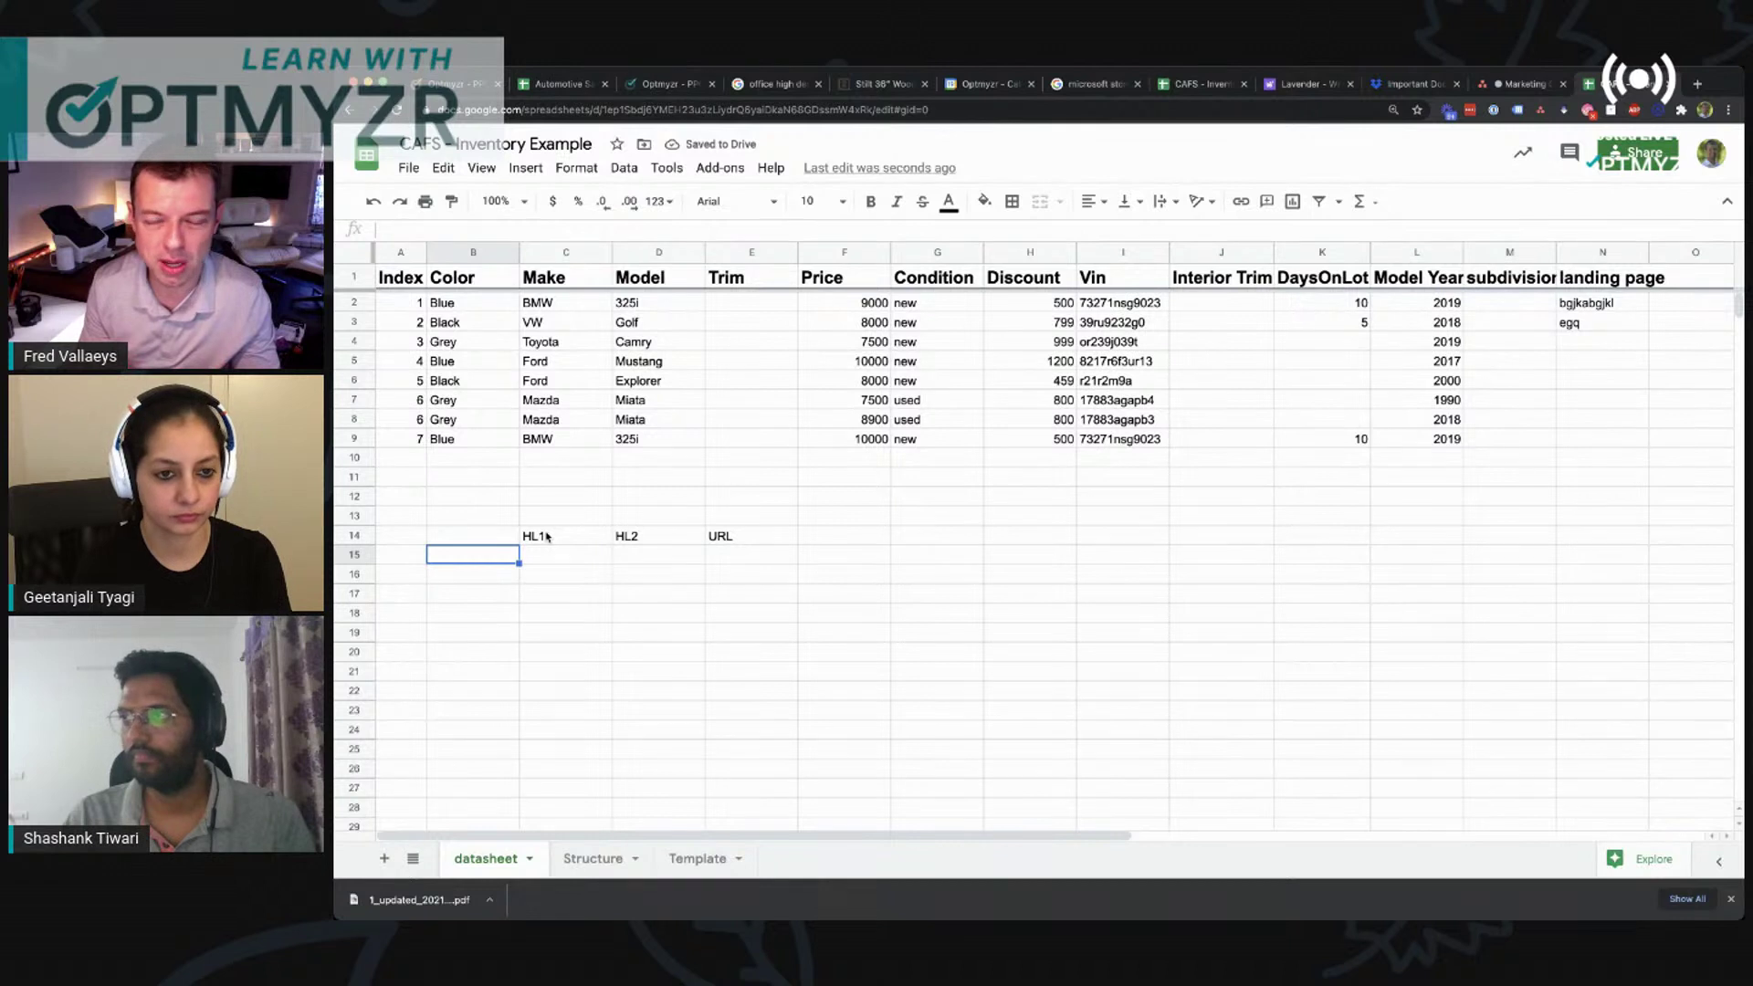
key(Right)
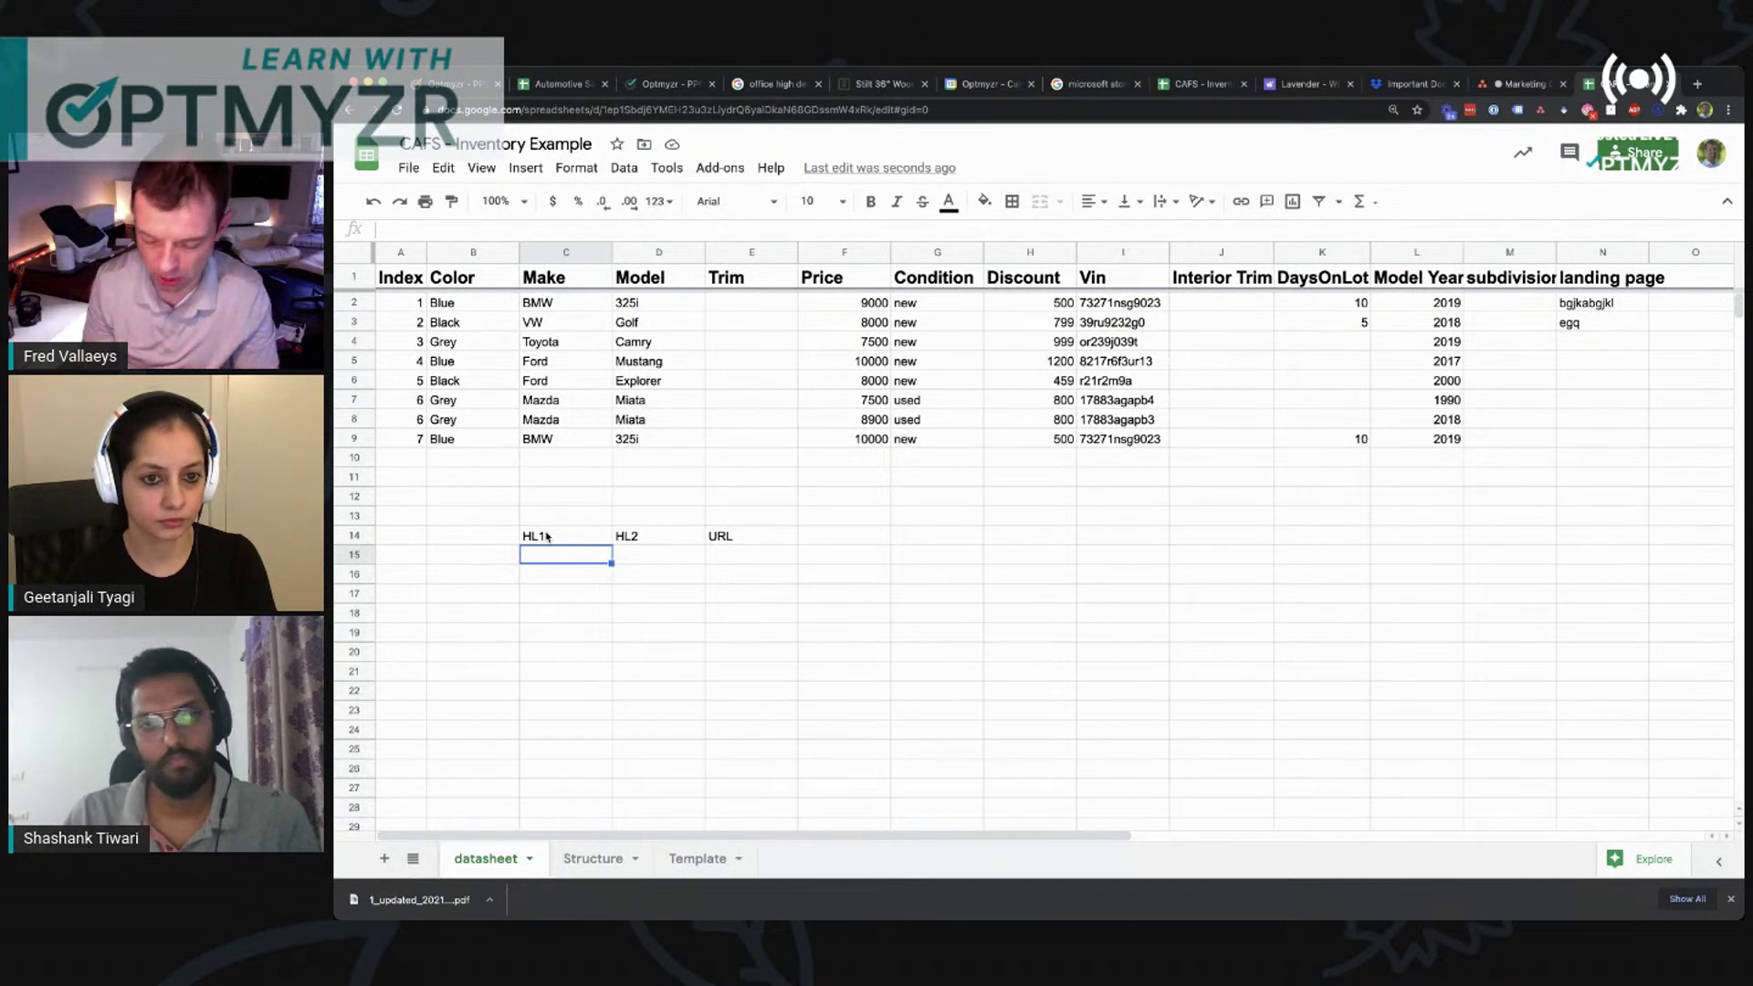
Step: Clear the sample ad column labels HL1, HL2 and URL from cells C14 to E14 below the inventory data
click(546, 536)
key(shift+Right)
key(shift+Right)
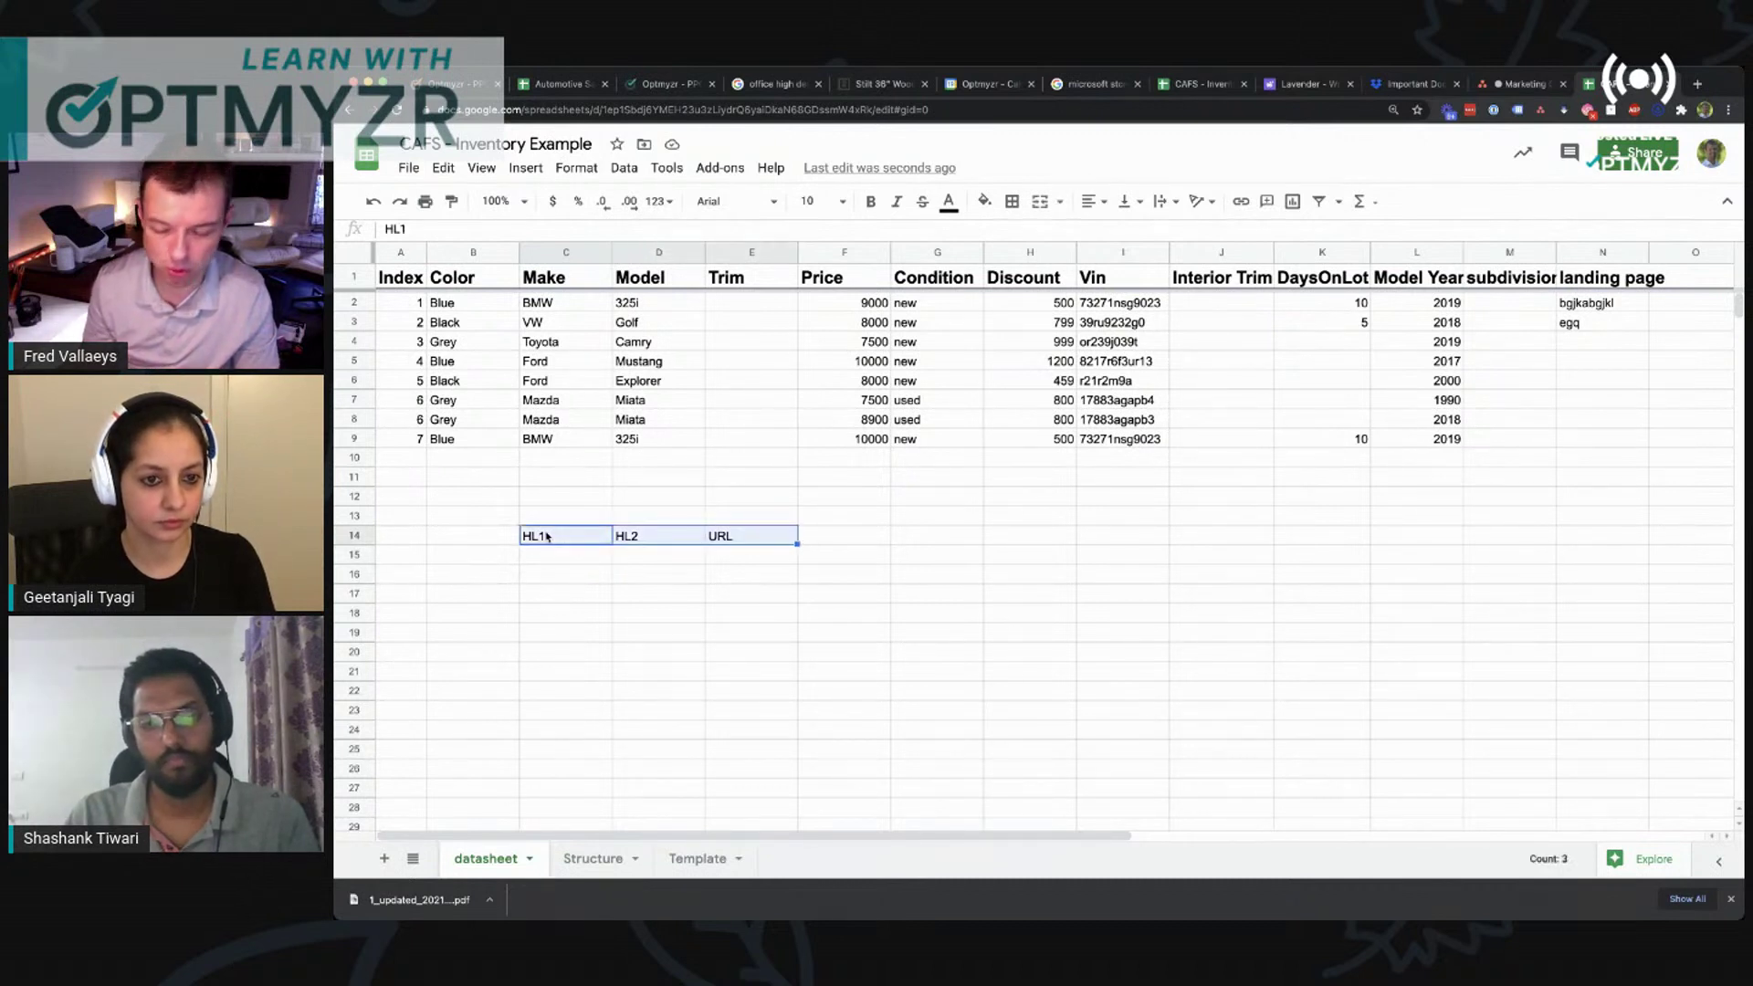
key(Delete)
click(656, 594)
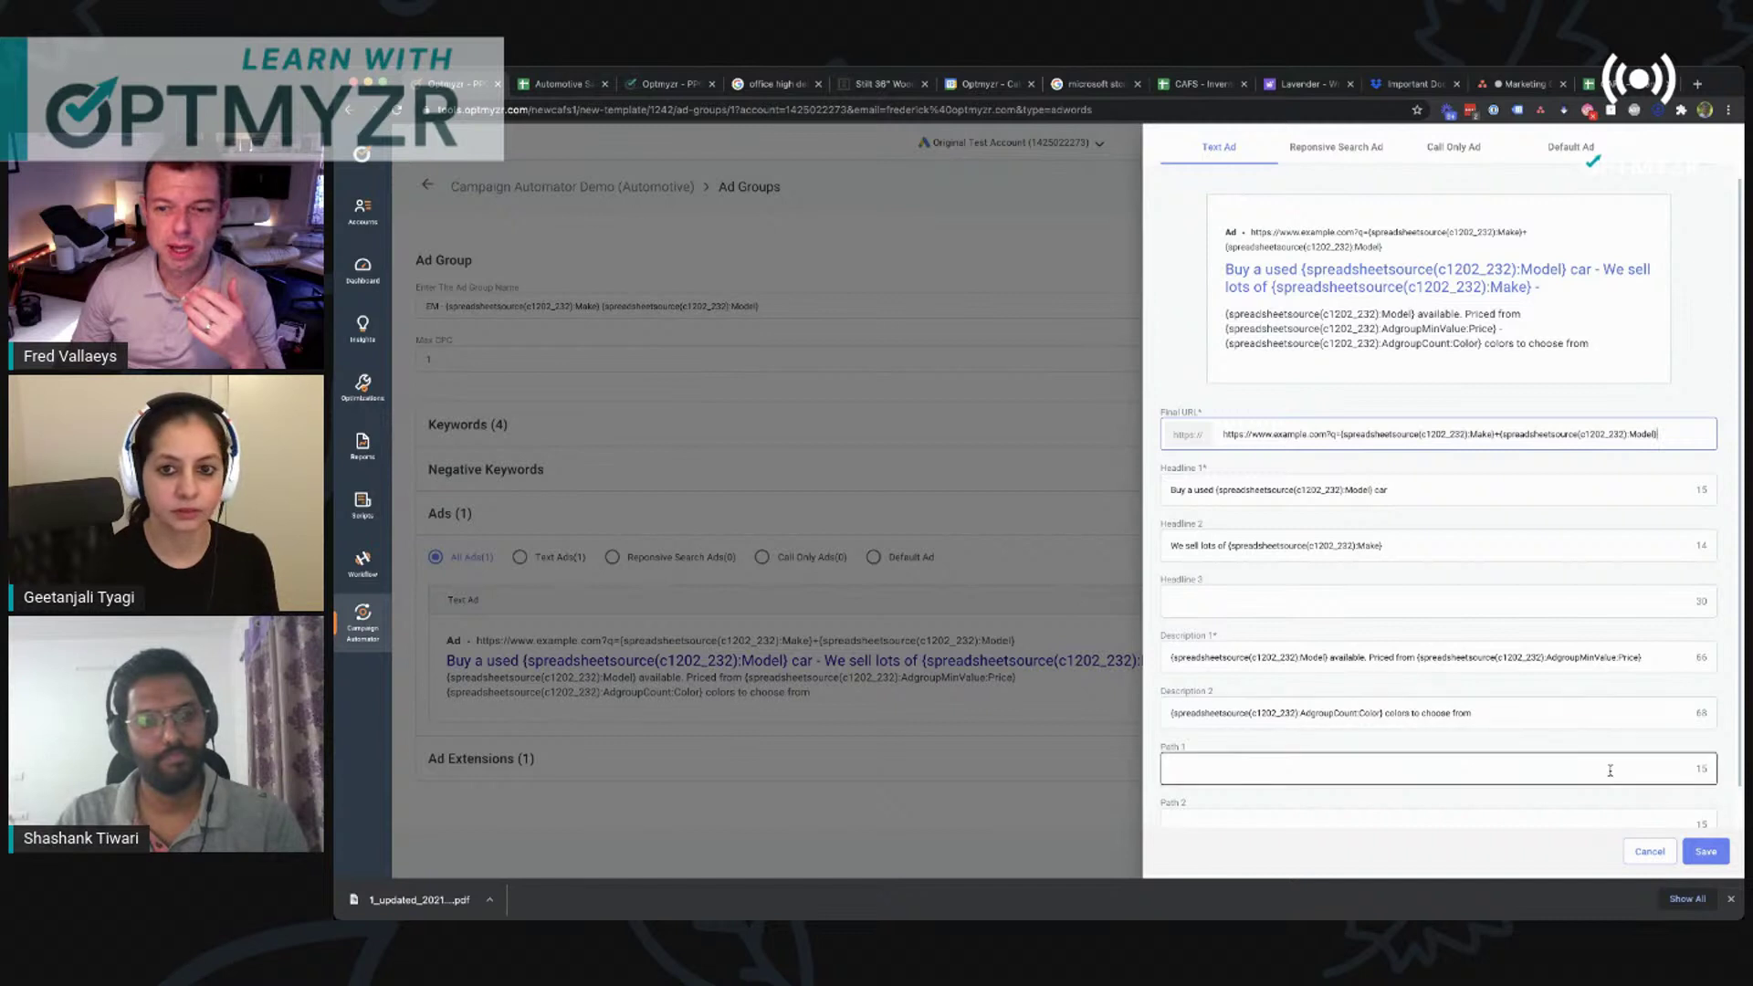
Step: Back in the Optmyzr ad group, close the text ad editor without saving and duplicate the existing text ad
click(1659, 857)
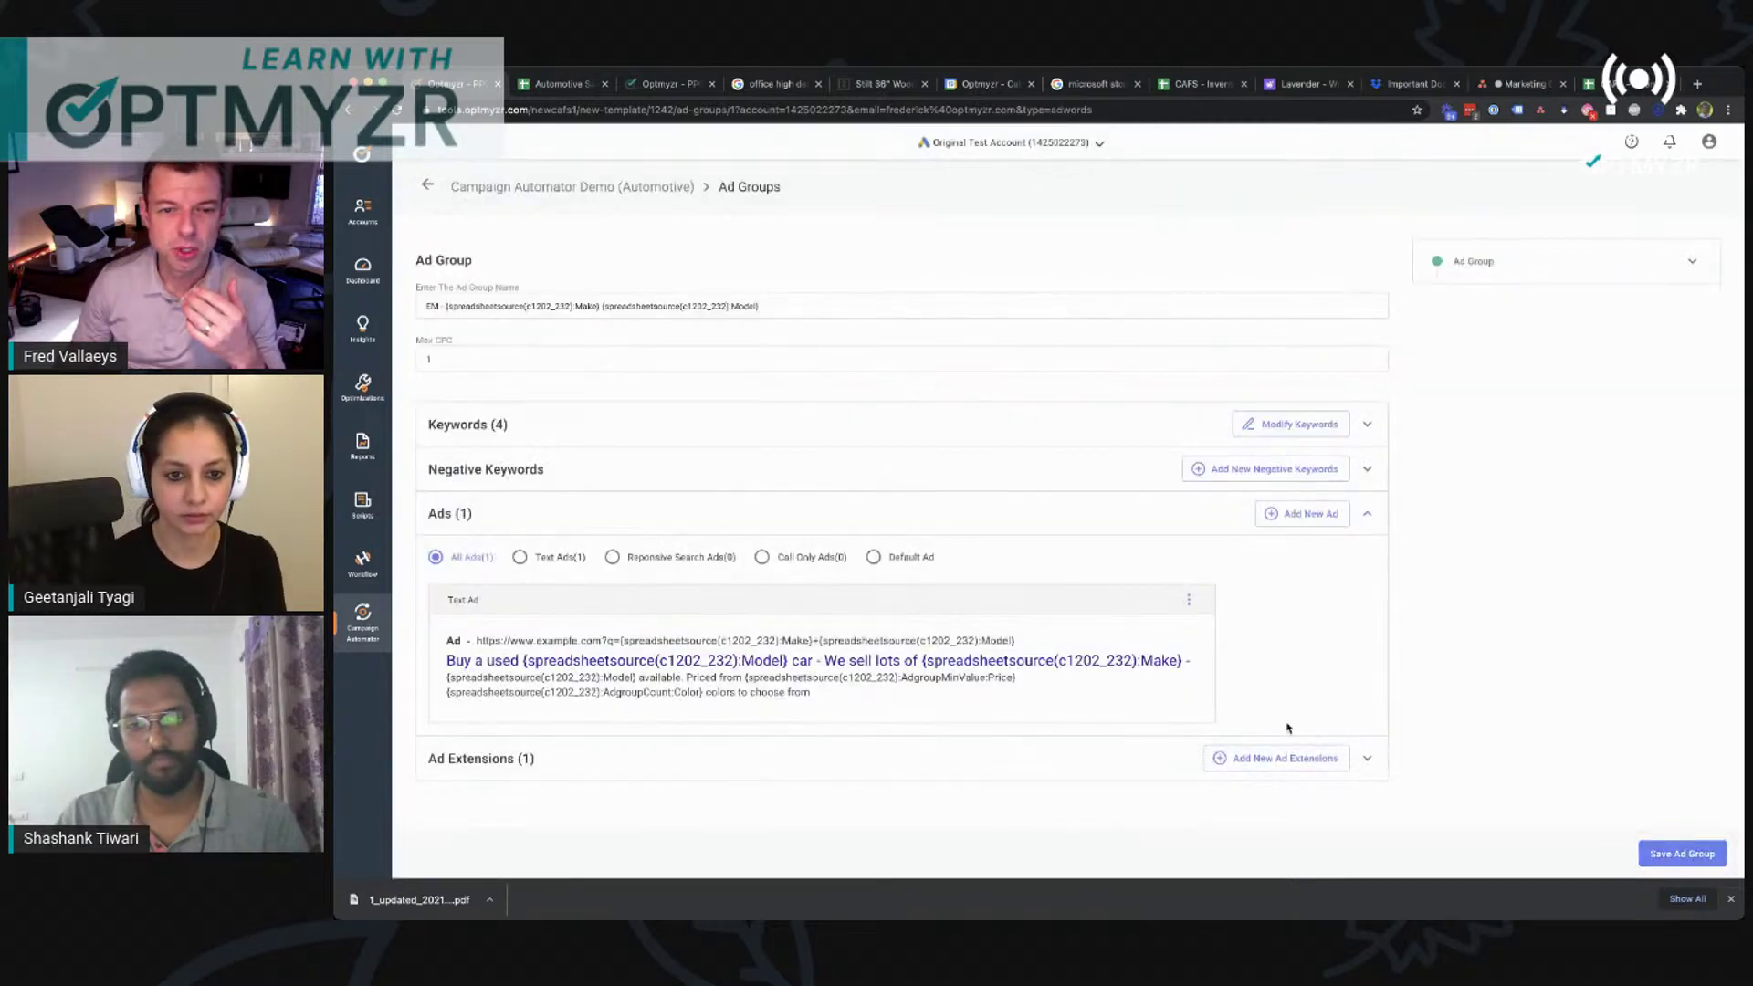
click(1190, 604)
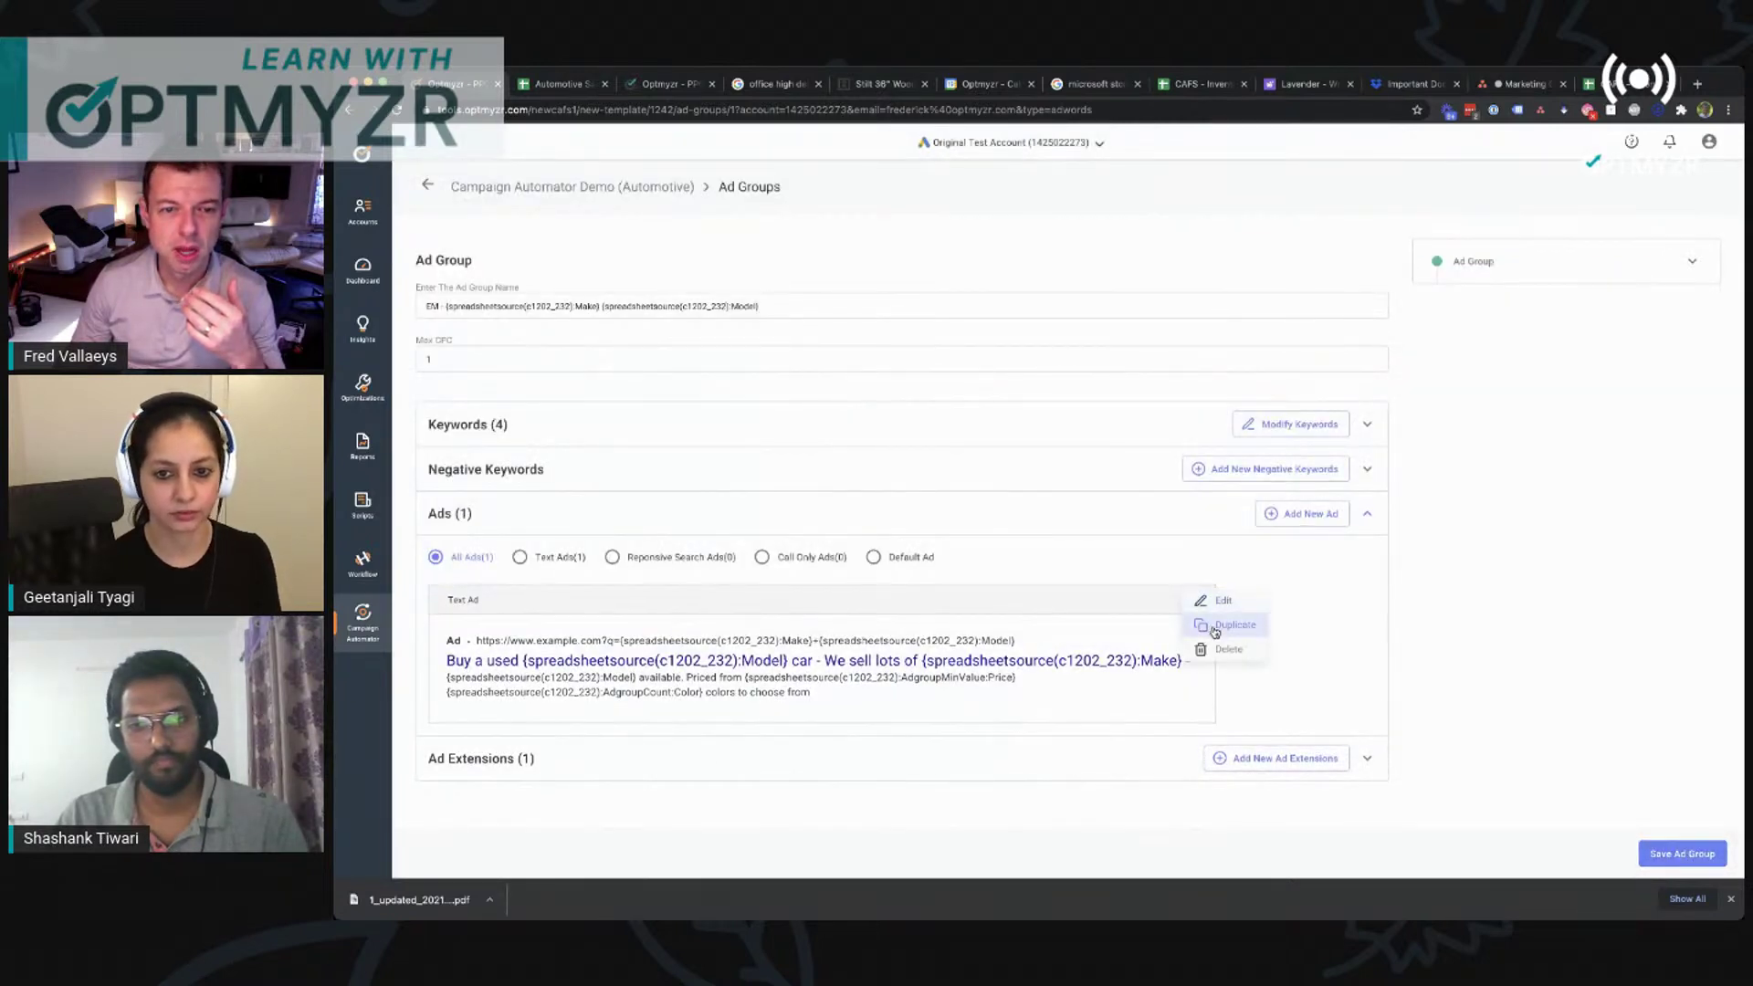
click(1214, 628)
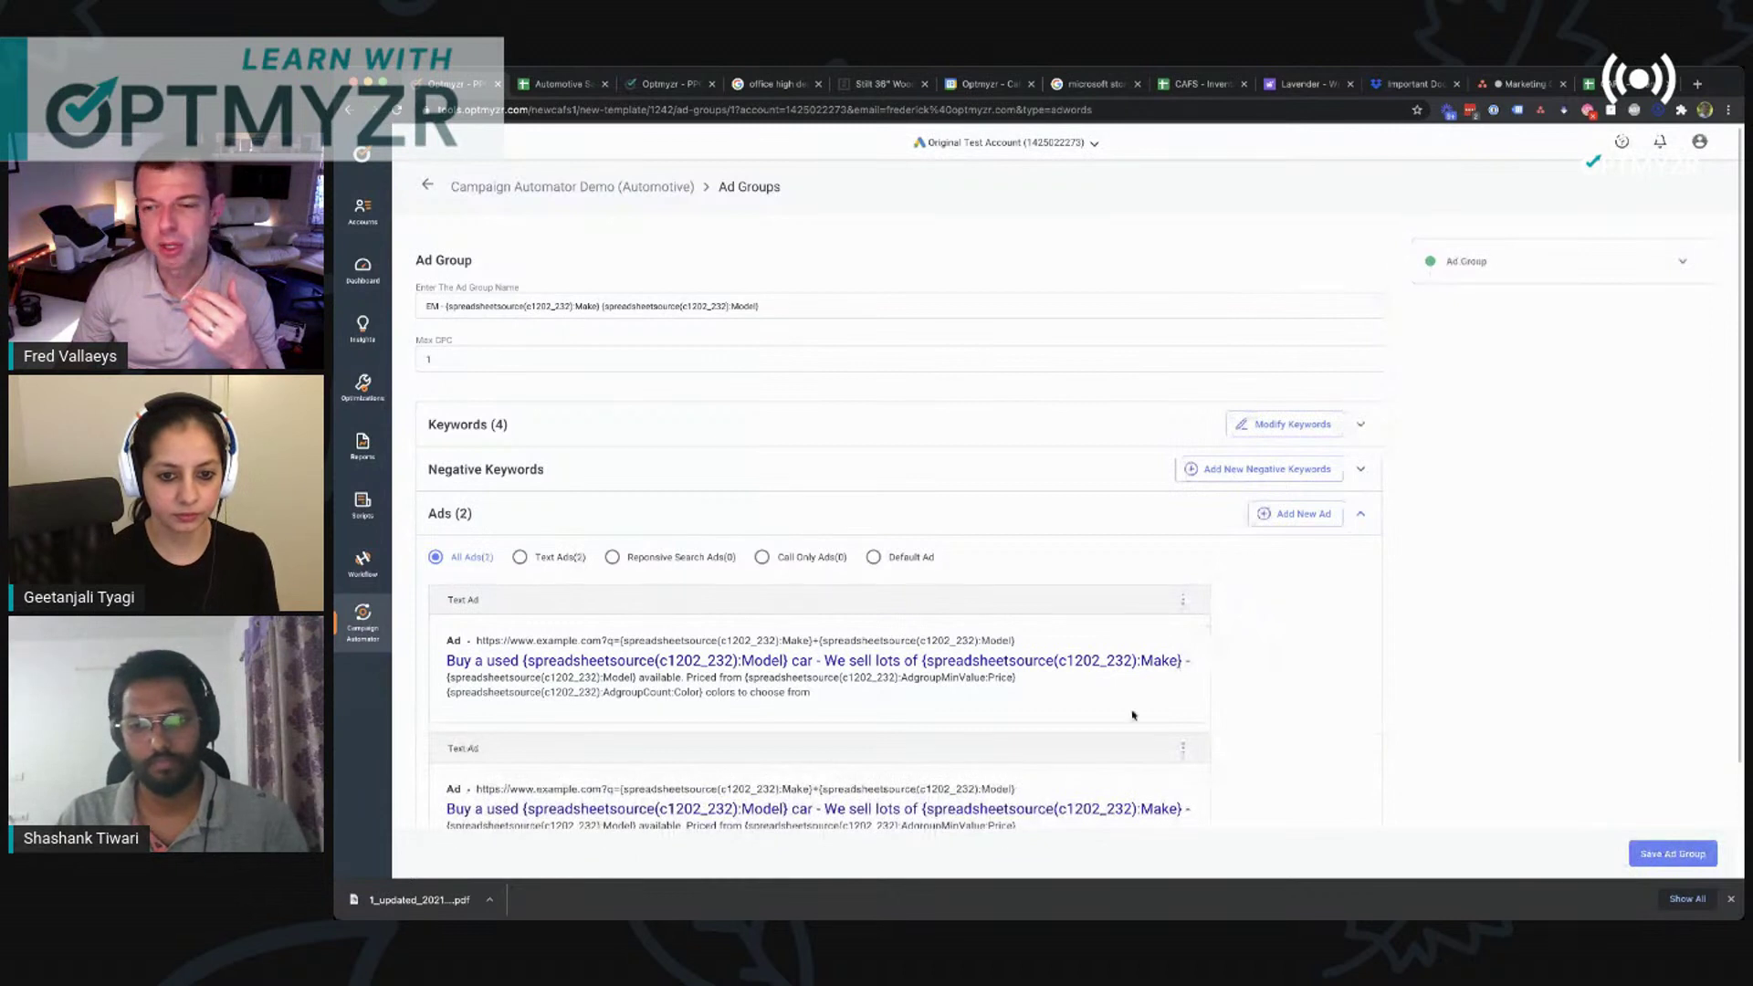
scroll(1132, 715, down, 1)
scroll(1132, 715, down, 1)
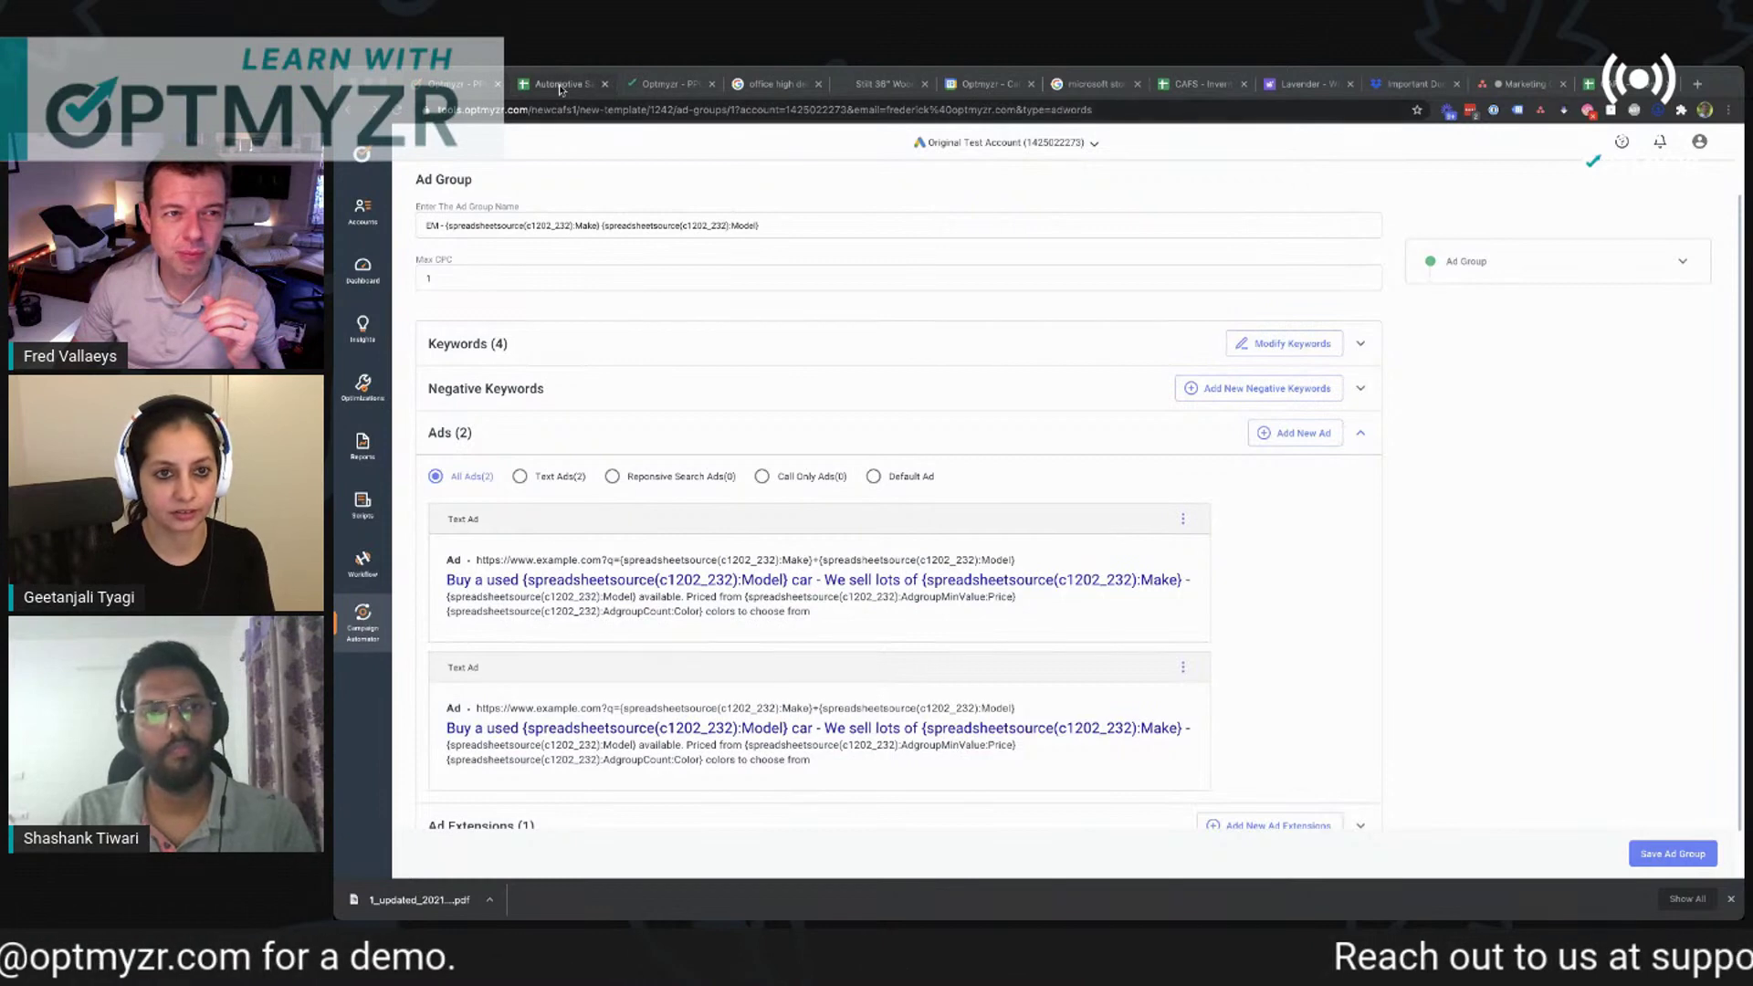
Step: Switch to the CAFS - Inventory Example spreadsheet and compare the two BMW 325i rows, examining their Make, Model and Vin entries
click(1613, 85)
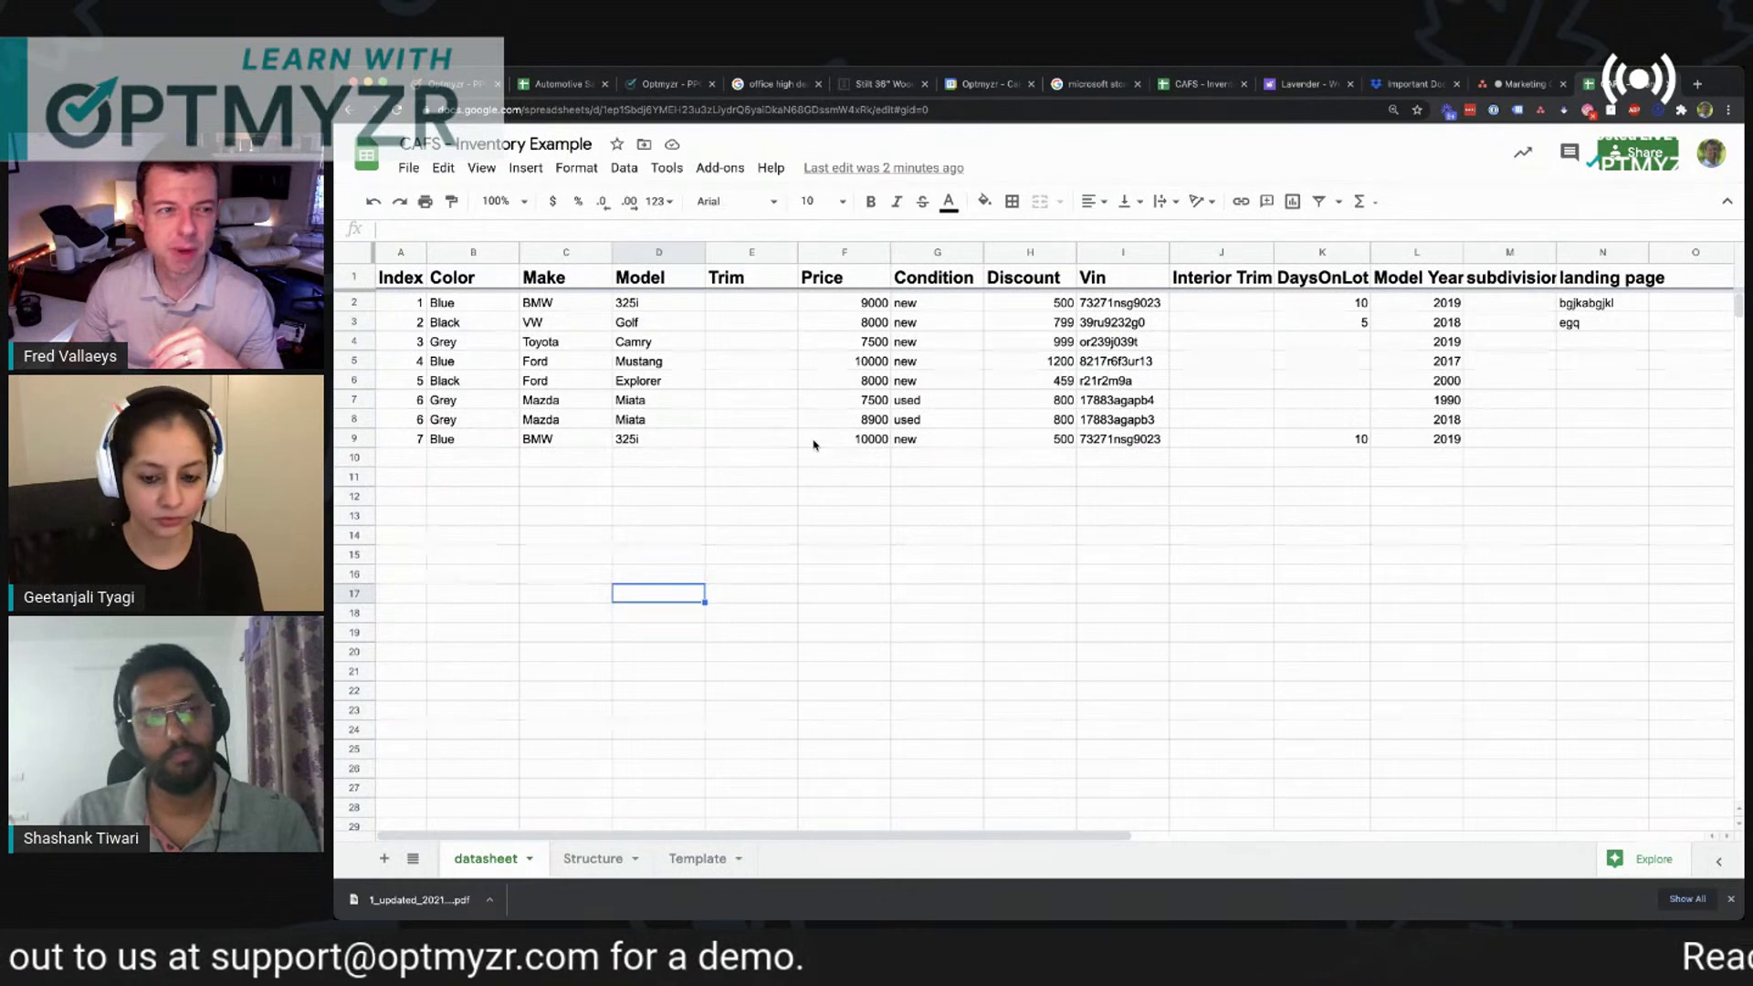
click(464, 282)
drag(541, 278, 475, 277)
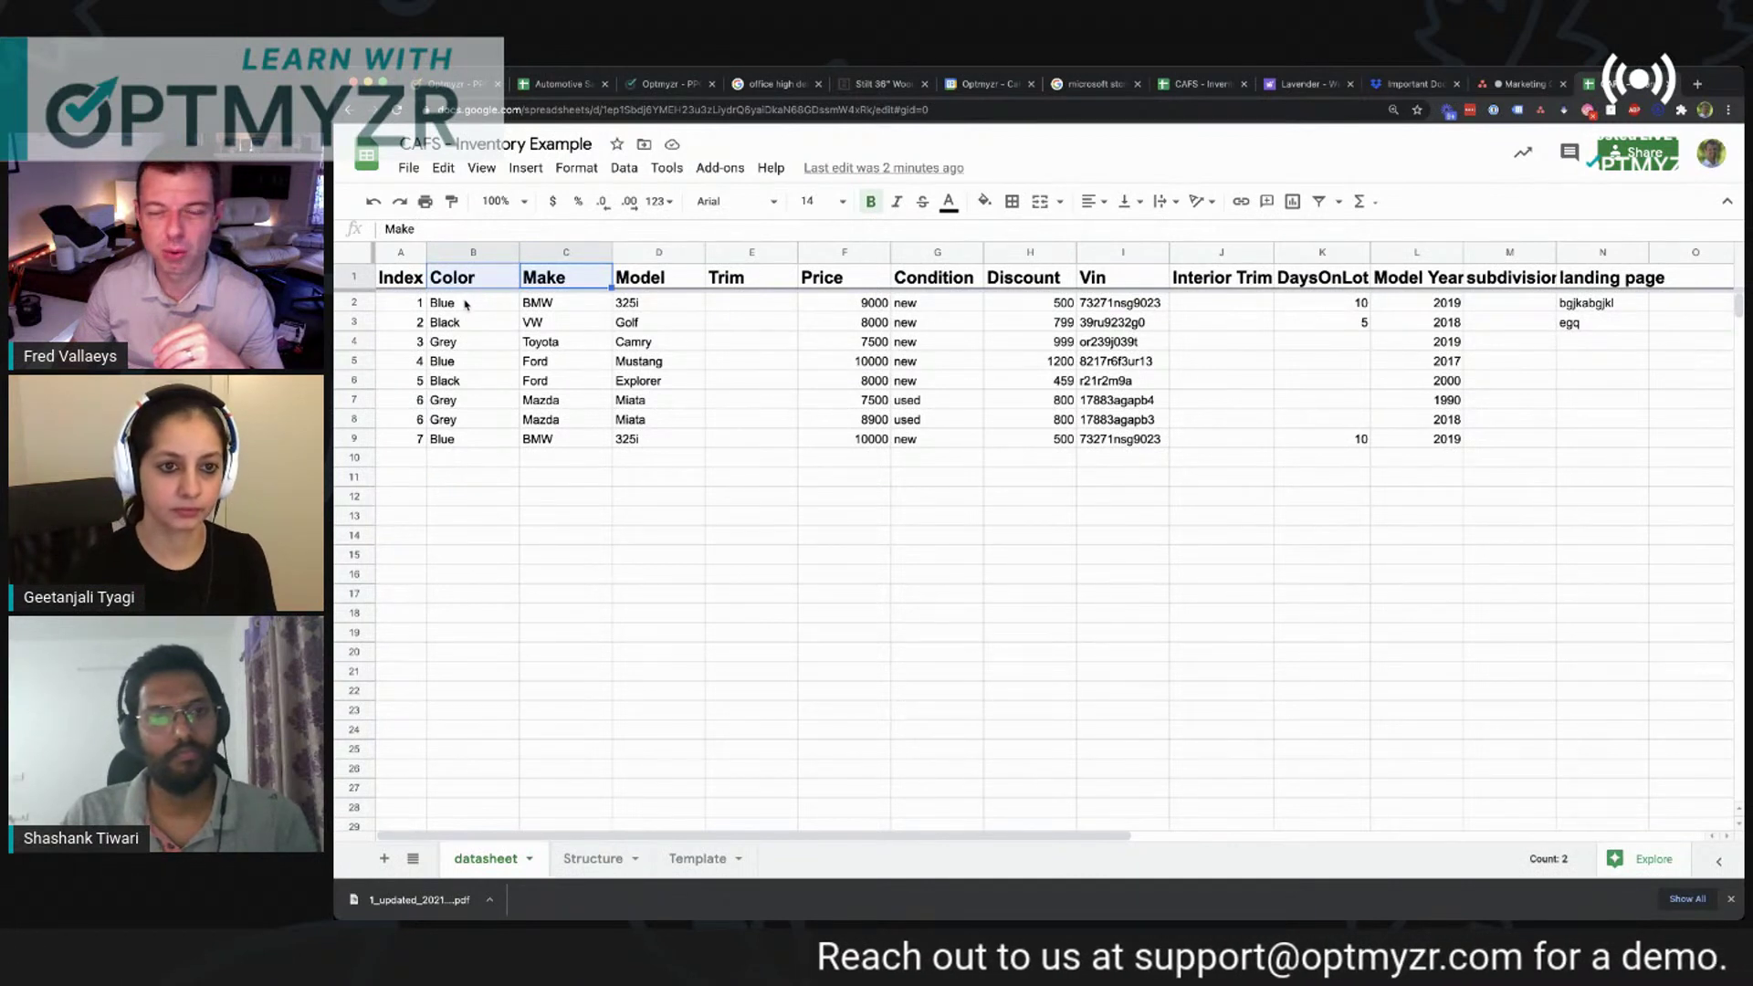
click(354, 301)
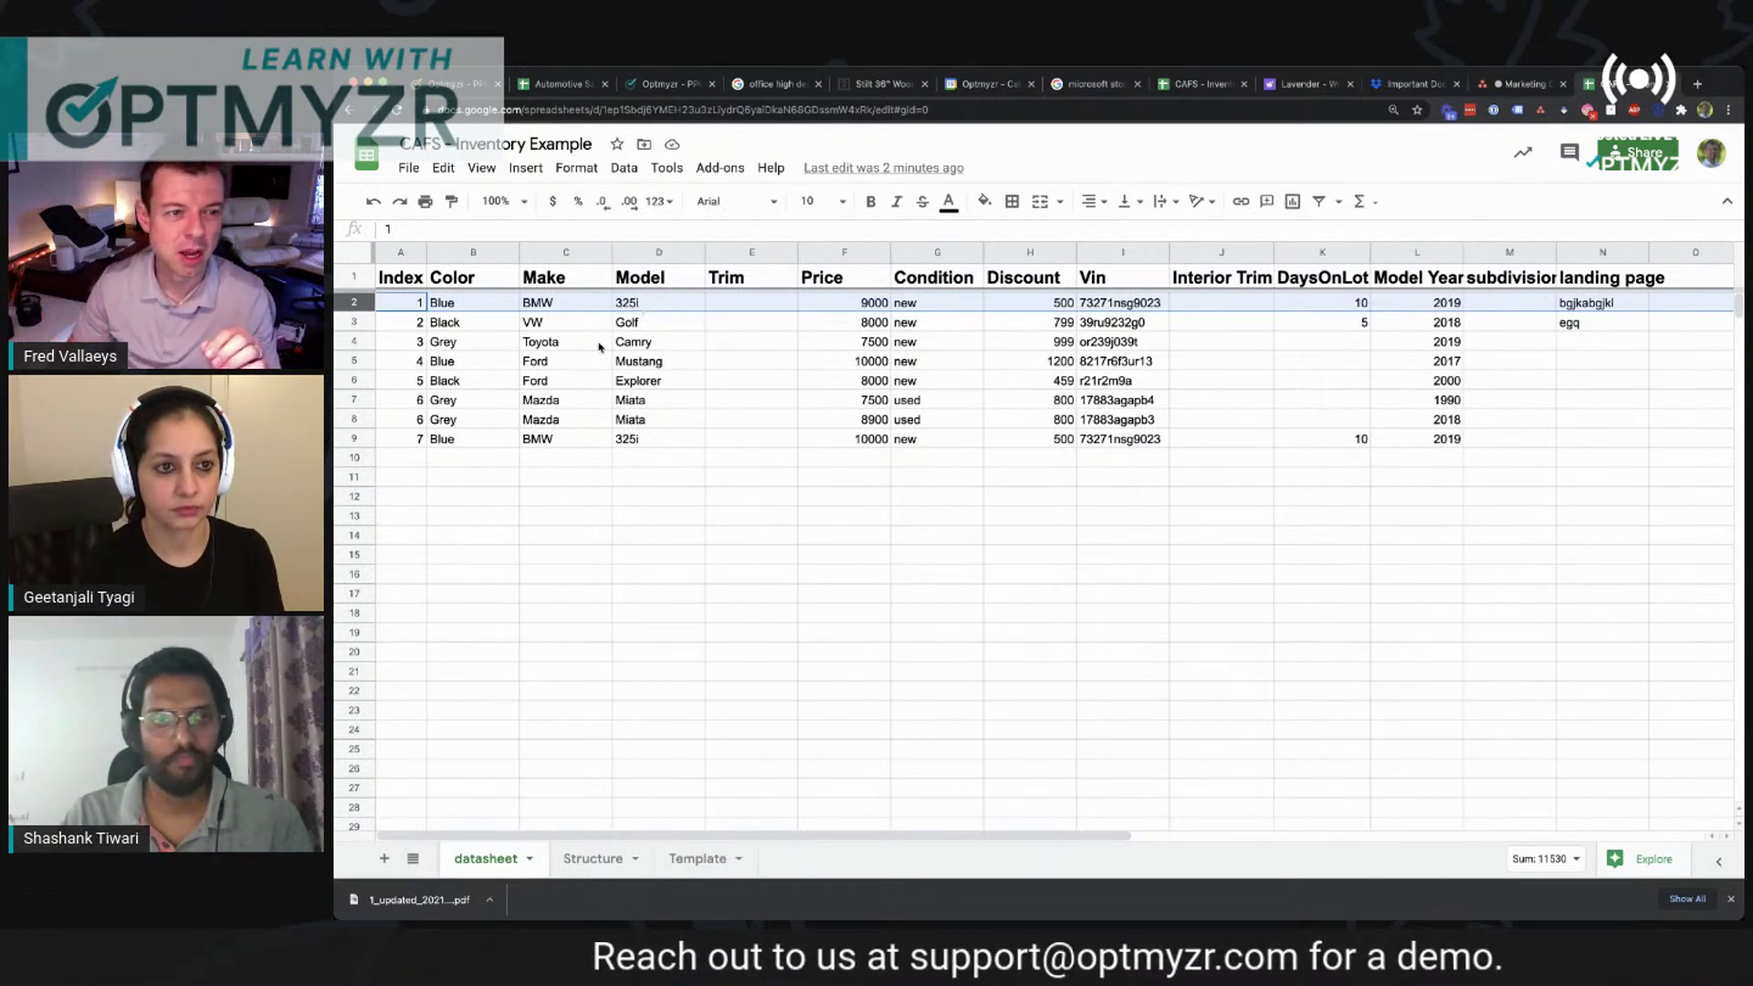
click(353, 441)
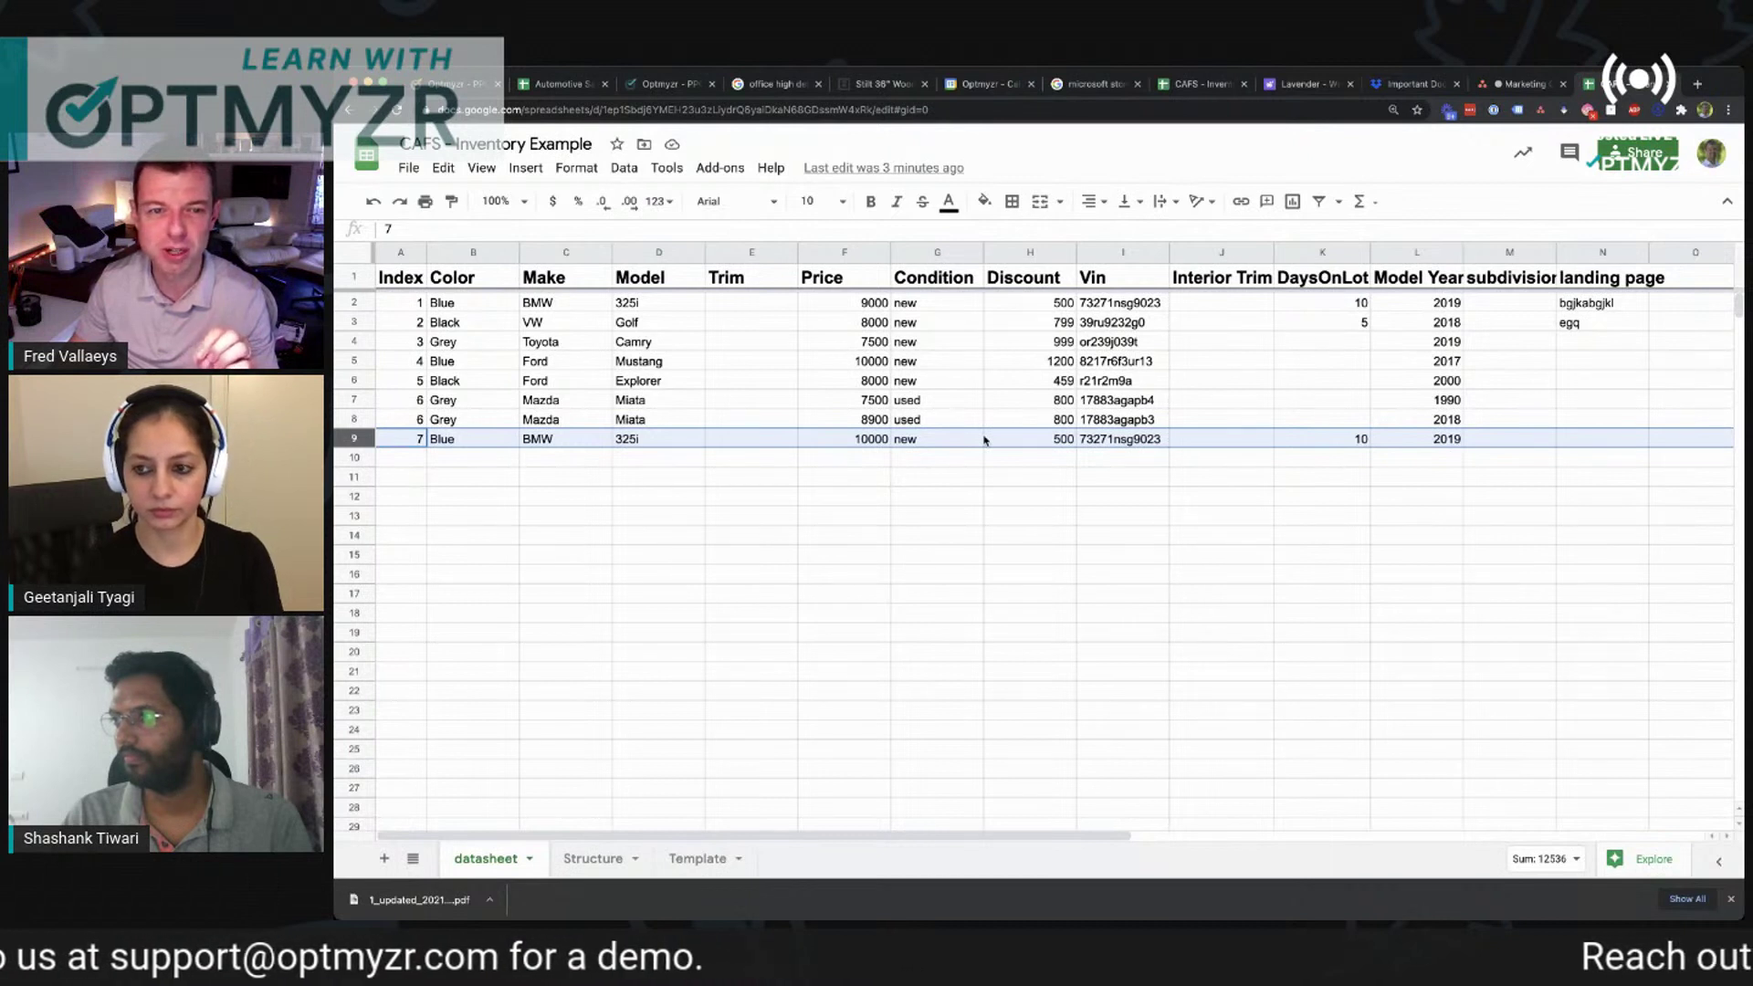
click(1101, 283)
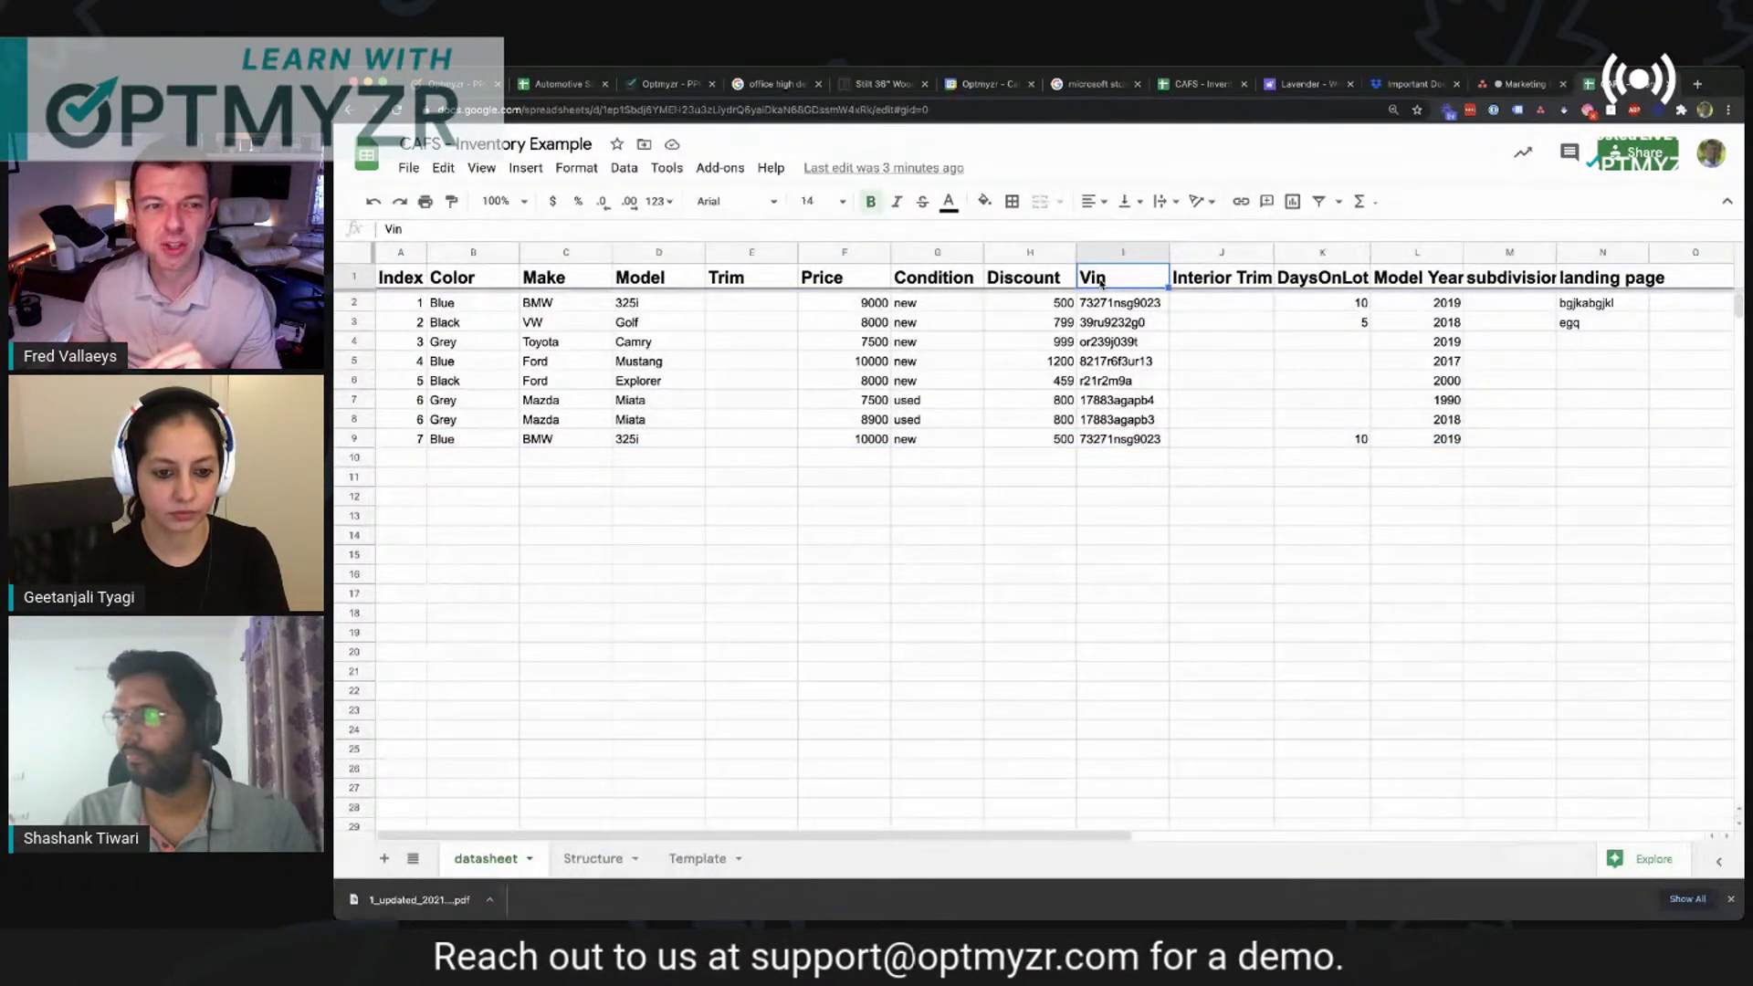
click(355, 301)
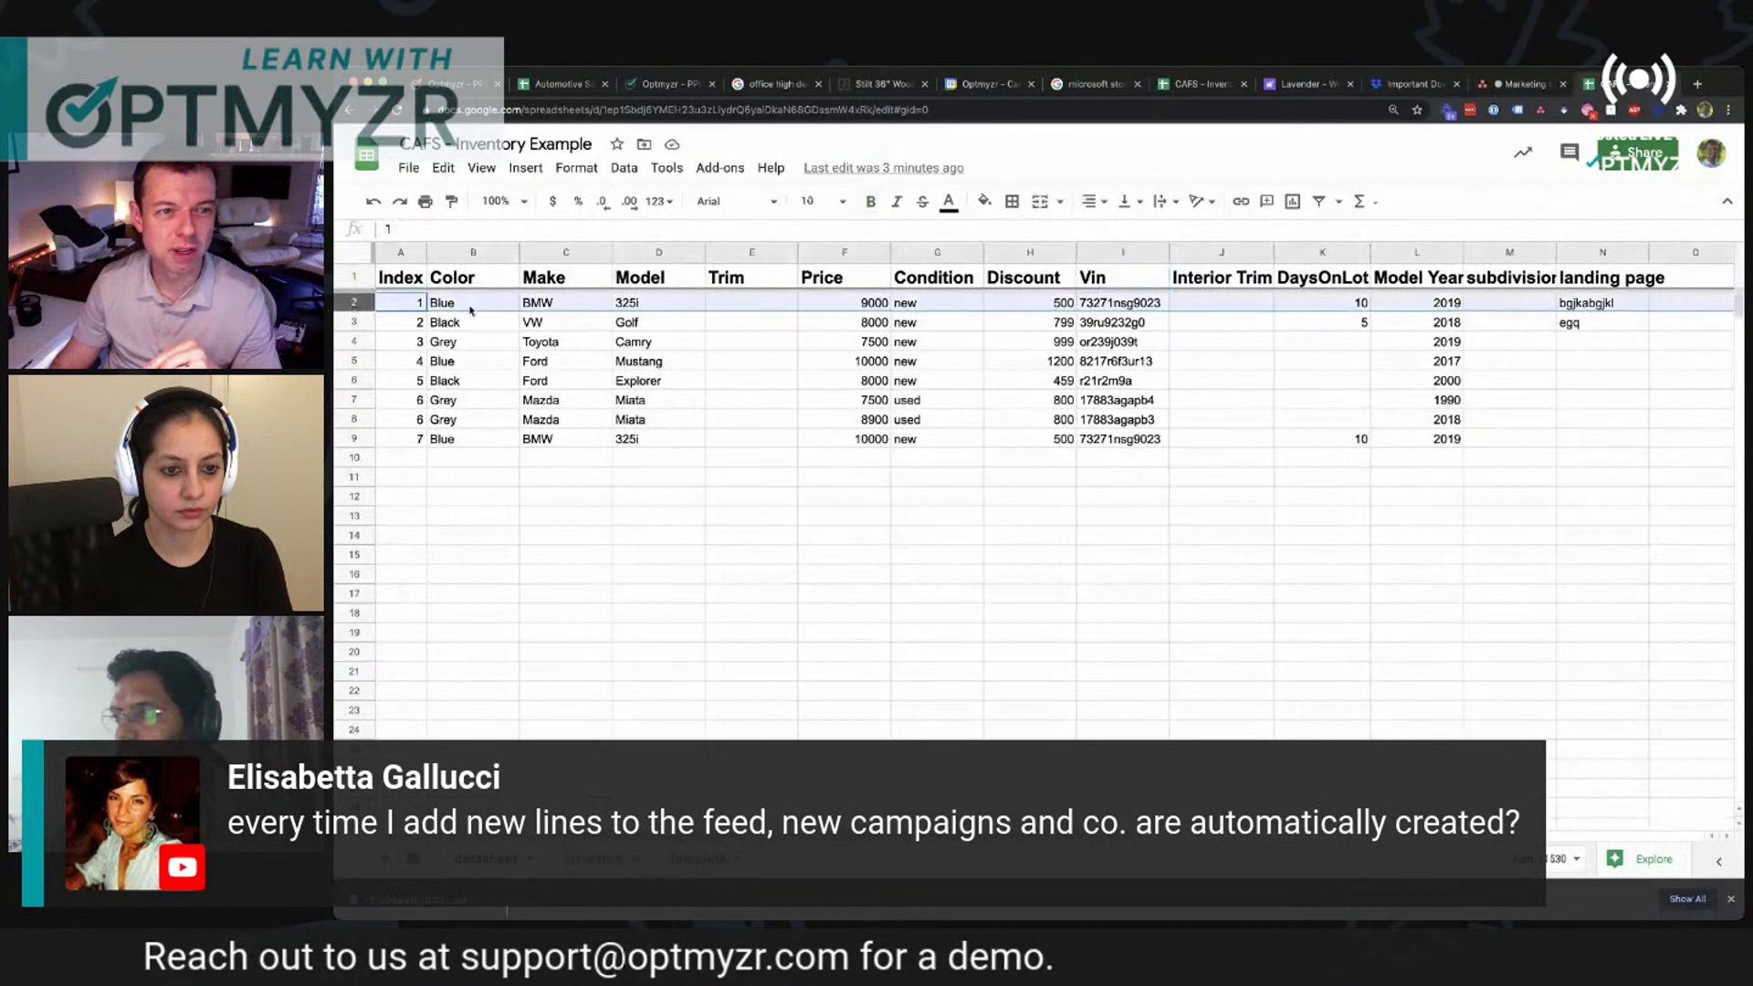
click(556, 305)
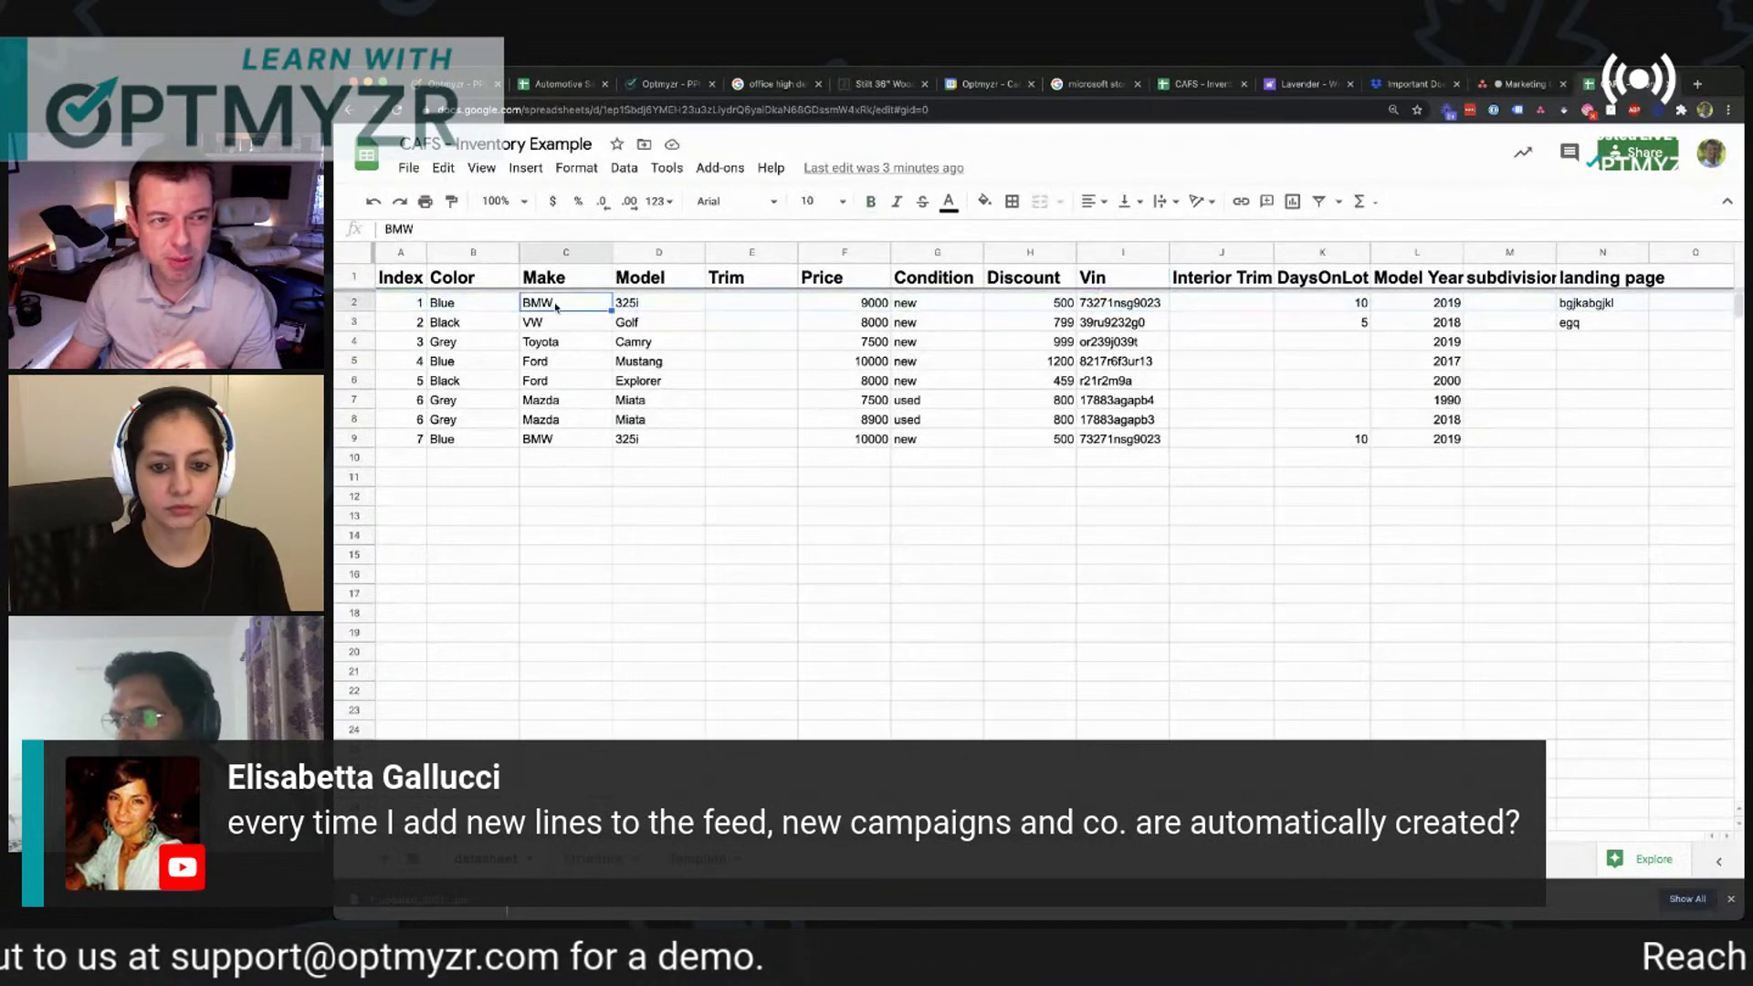
click(660, 306)
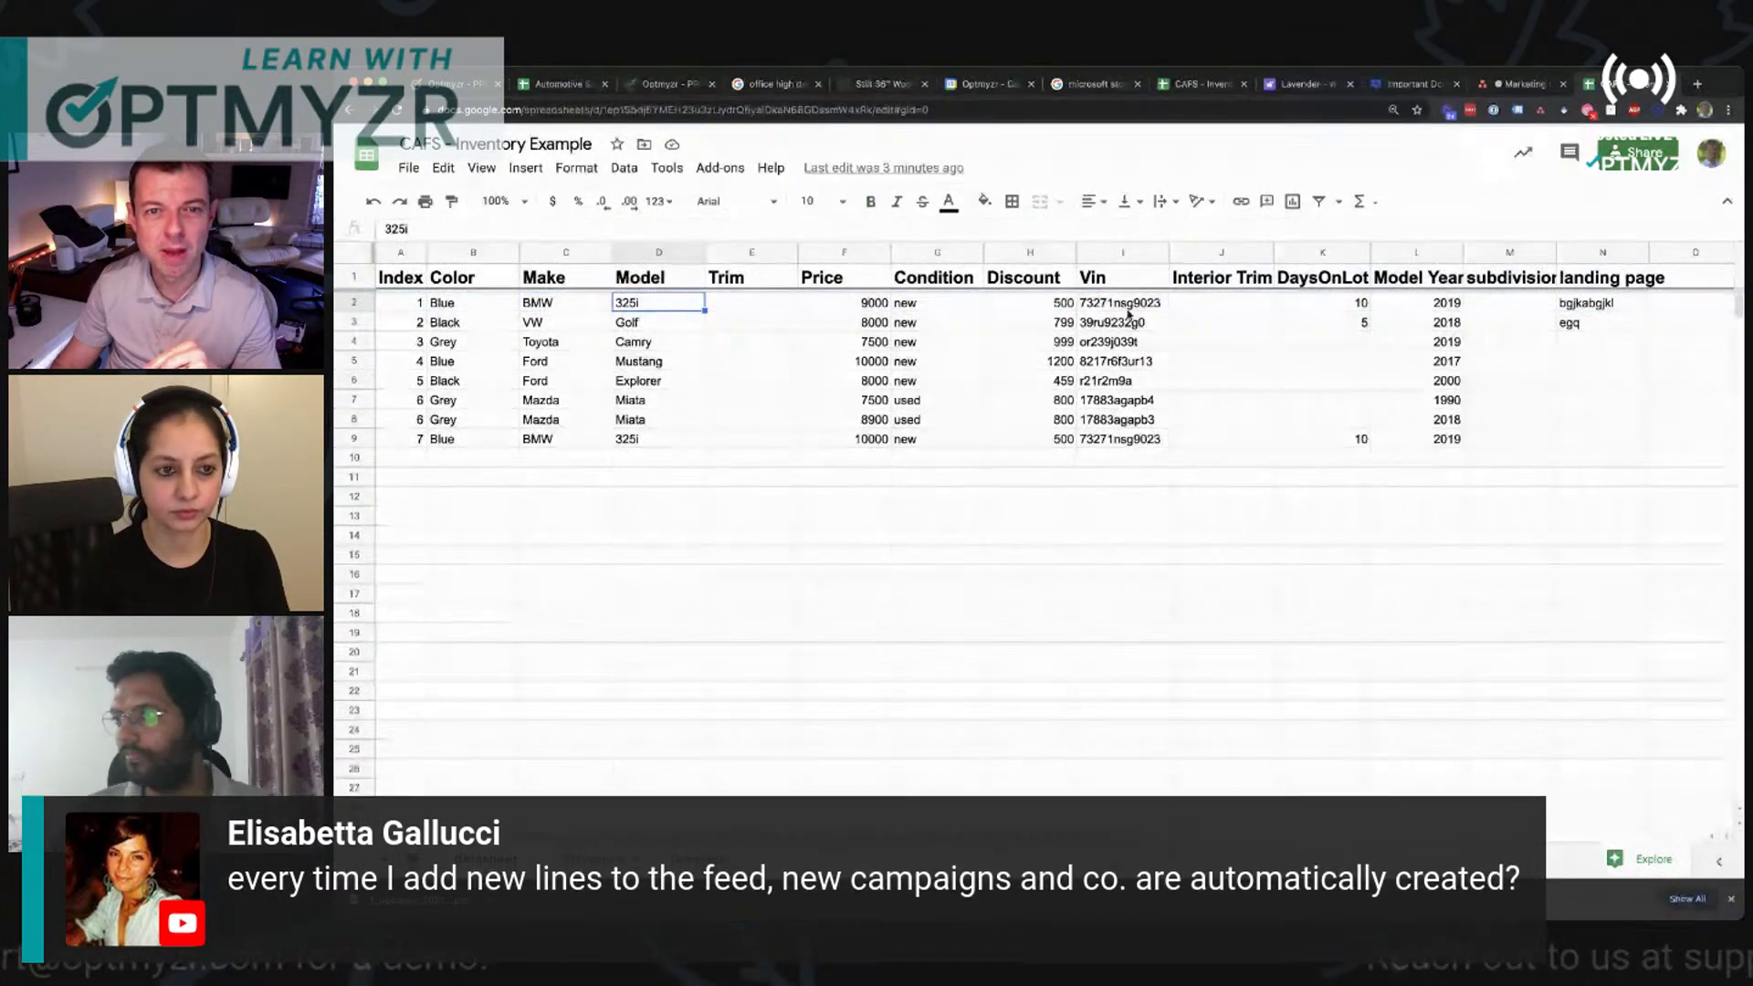
click(1120, 305)
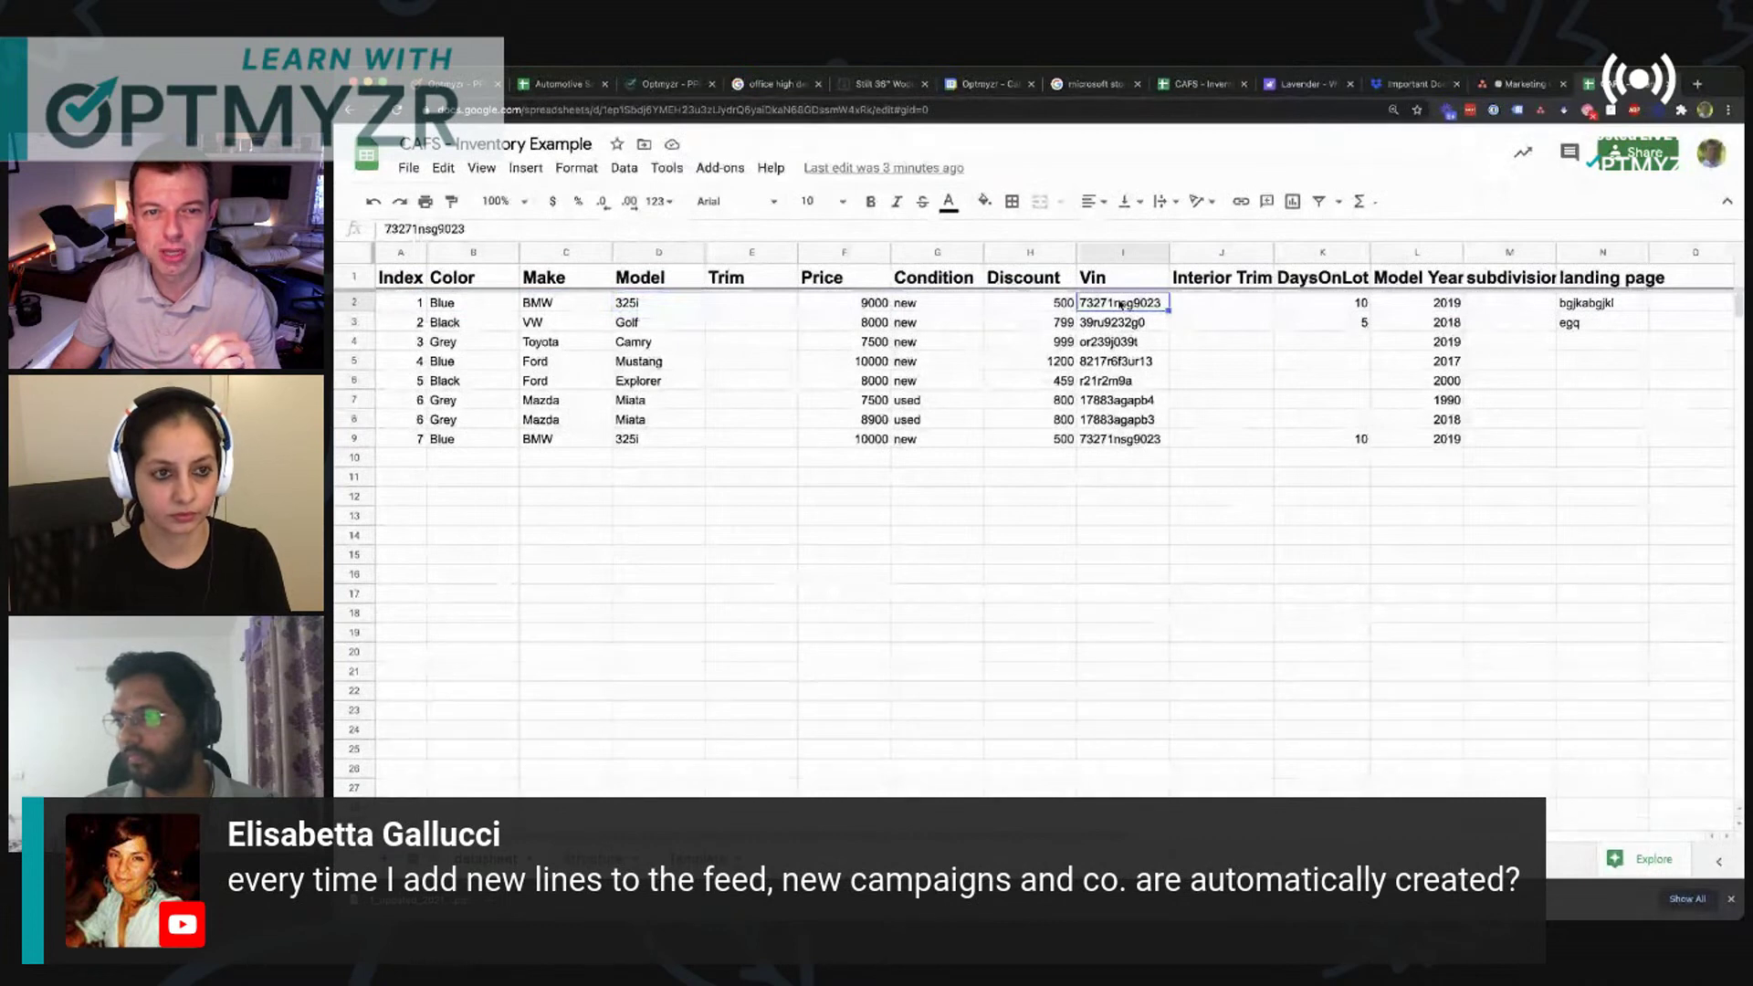
click(1107, 442)
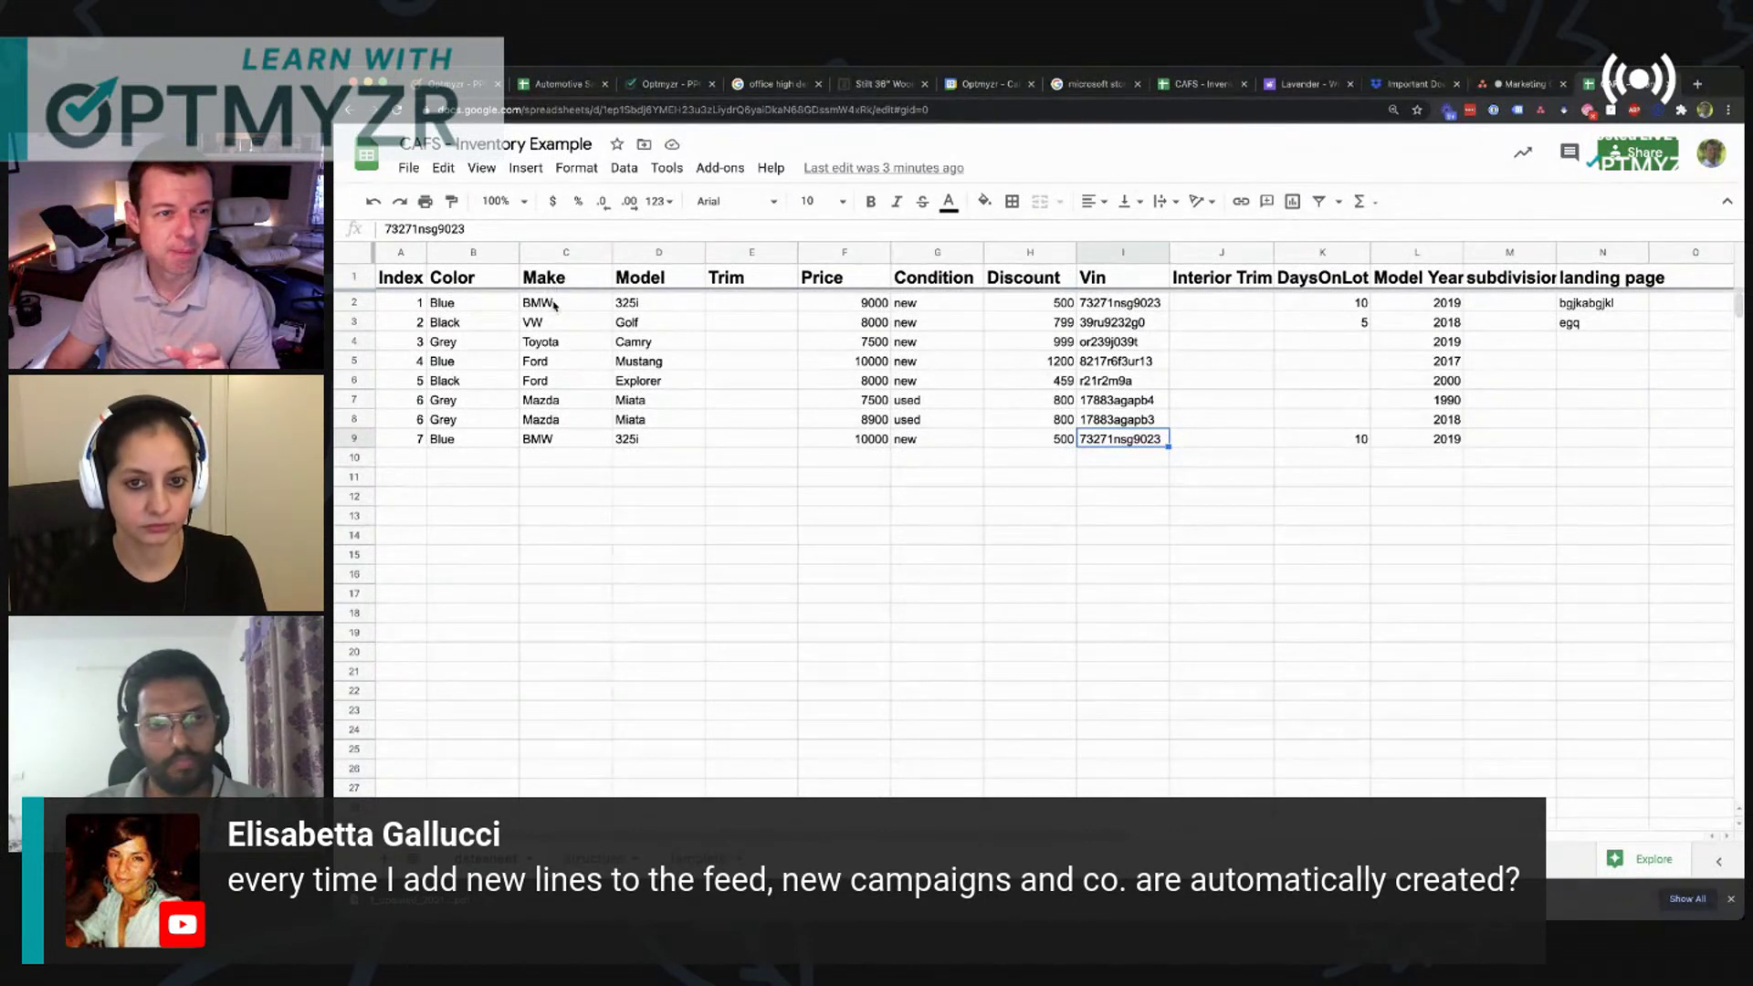
Step: Examine the two Ford rows in the inventory data and compare their Mustang and Explorer entries in the Model column
click(560, 362)
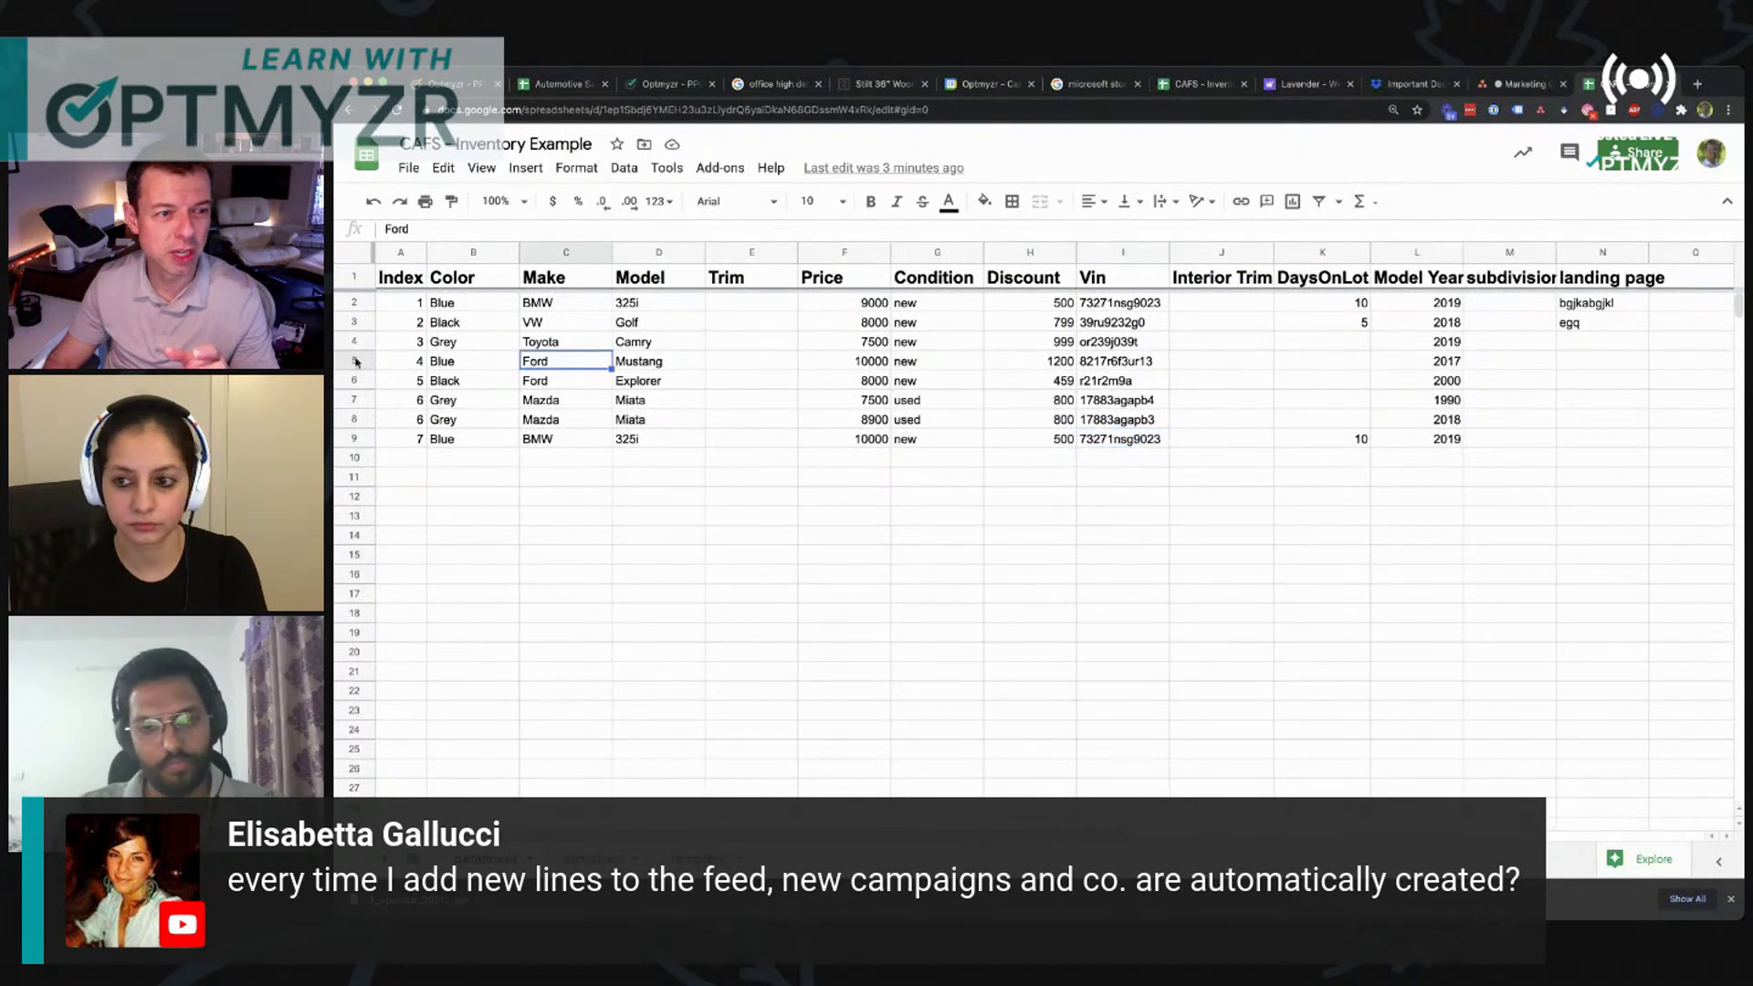
drag(355, 362, 355, 381)
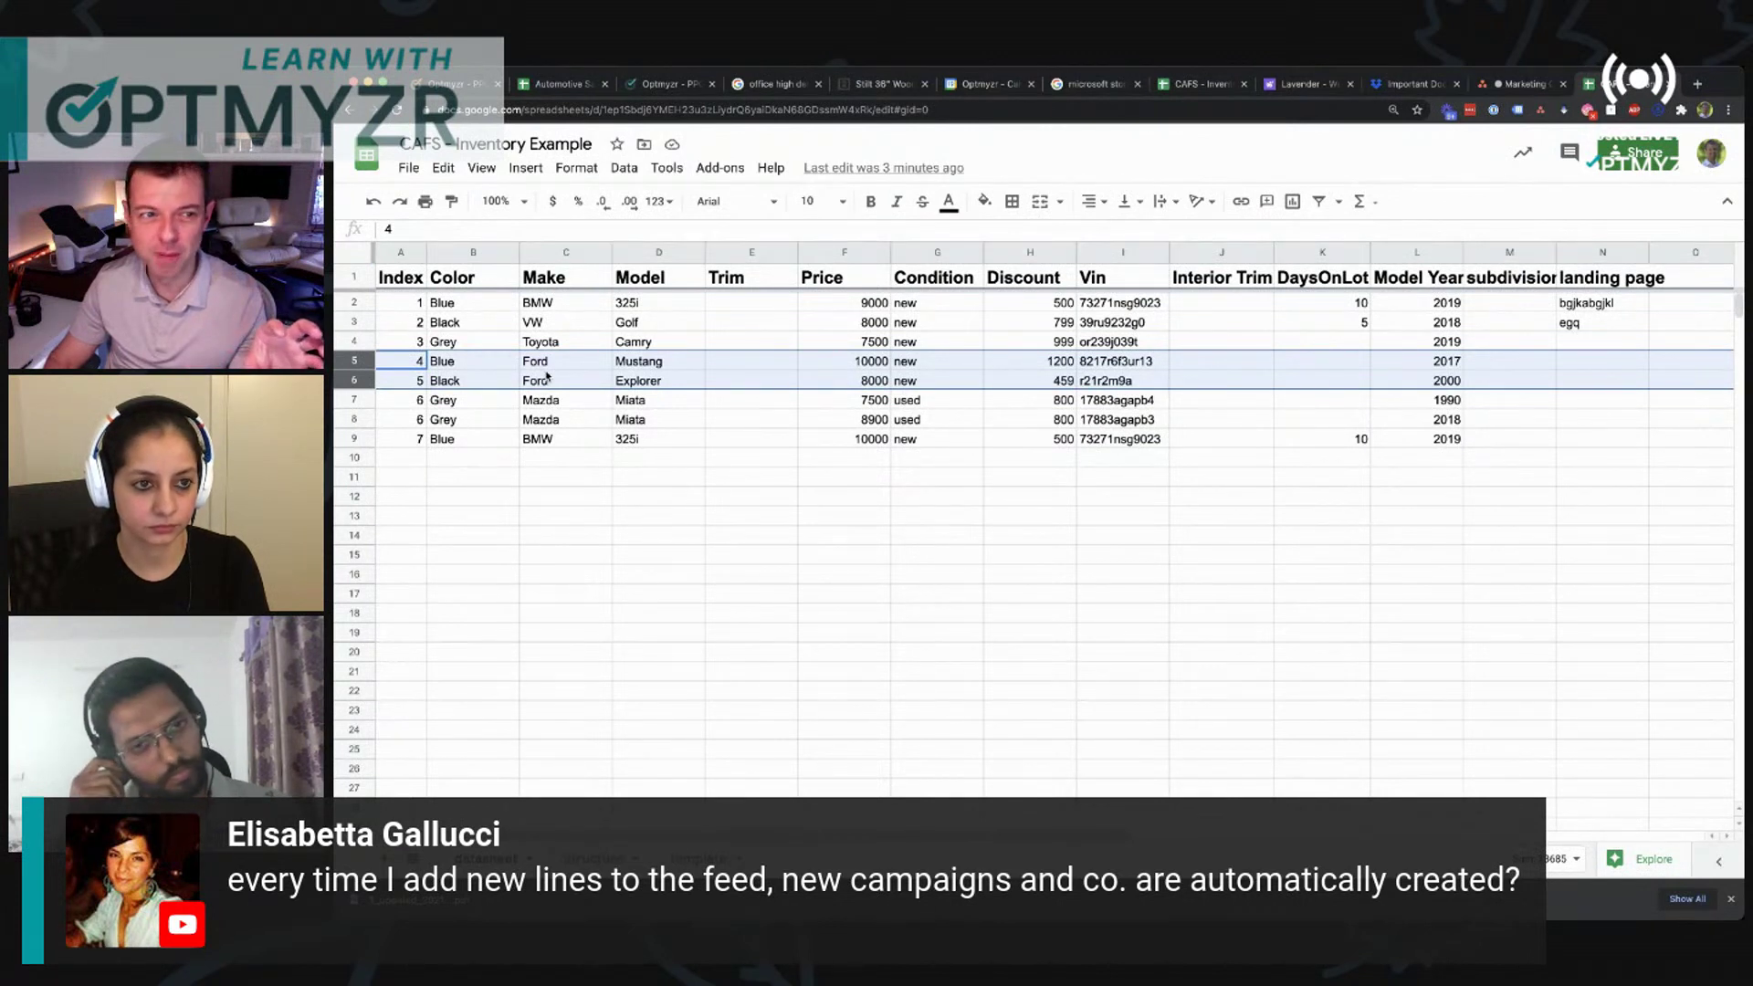
click(673, 368)
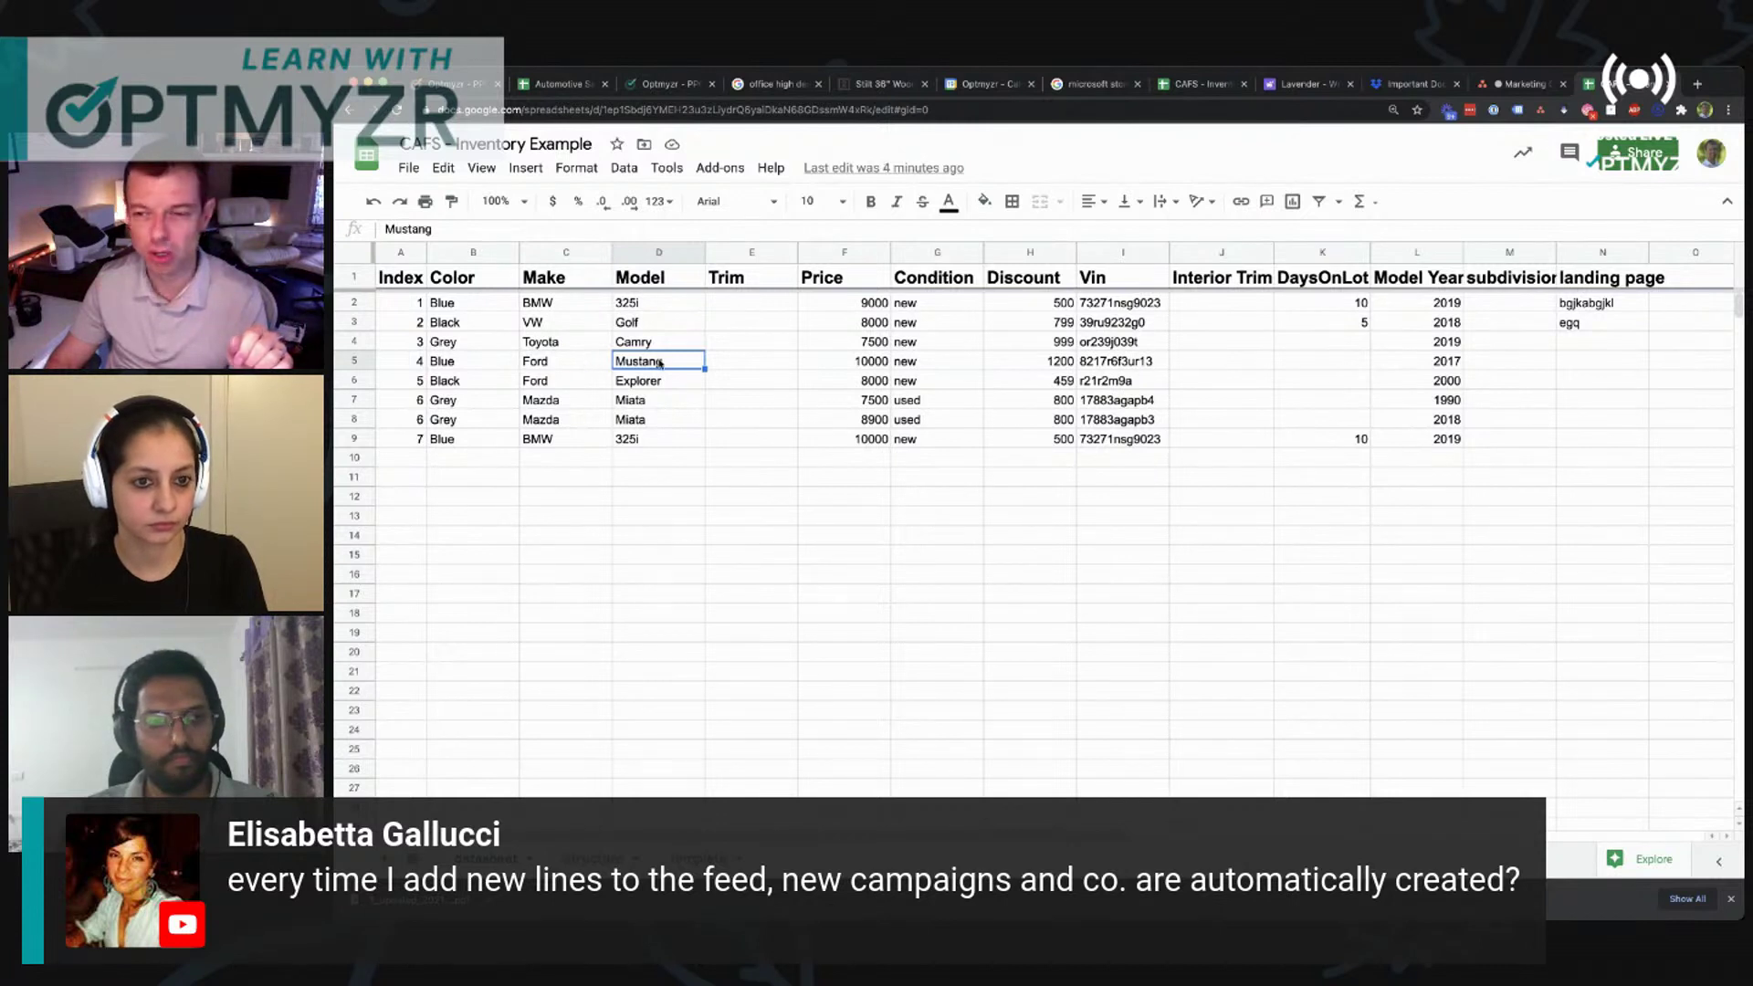
click(659, 382)
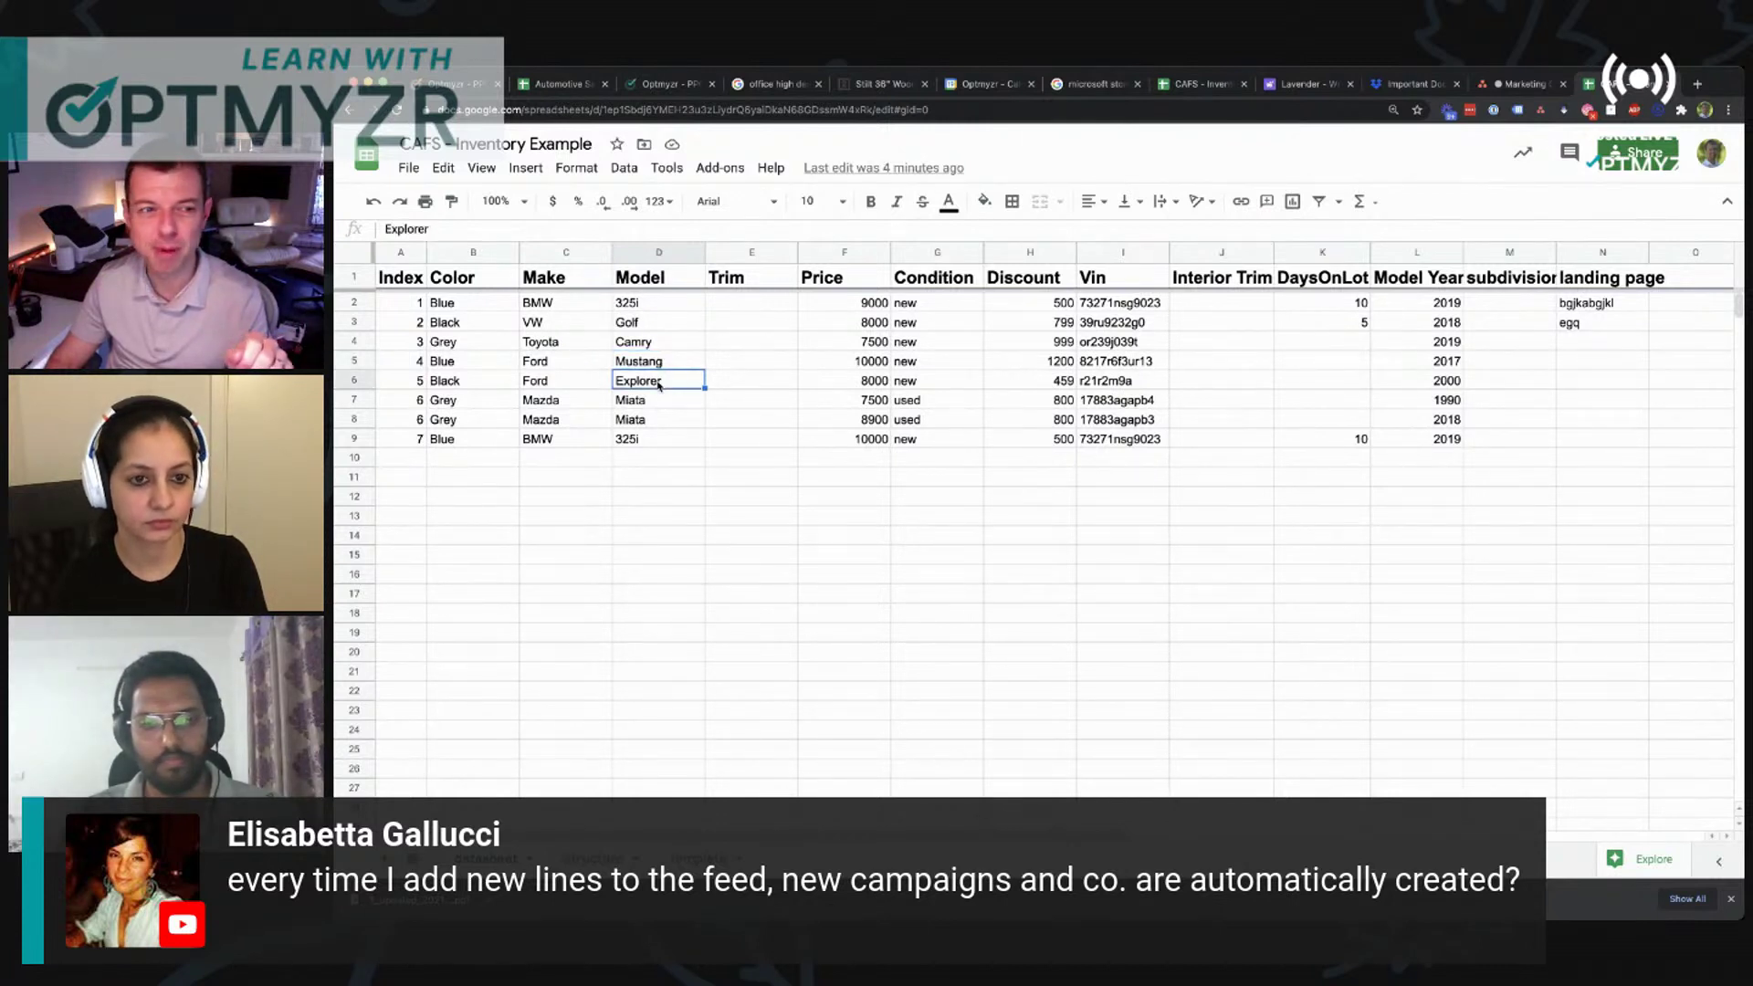
click(668, 367)
click(670, 382)
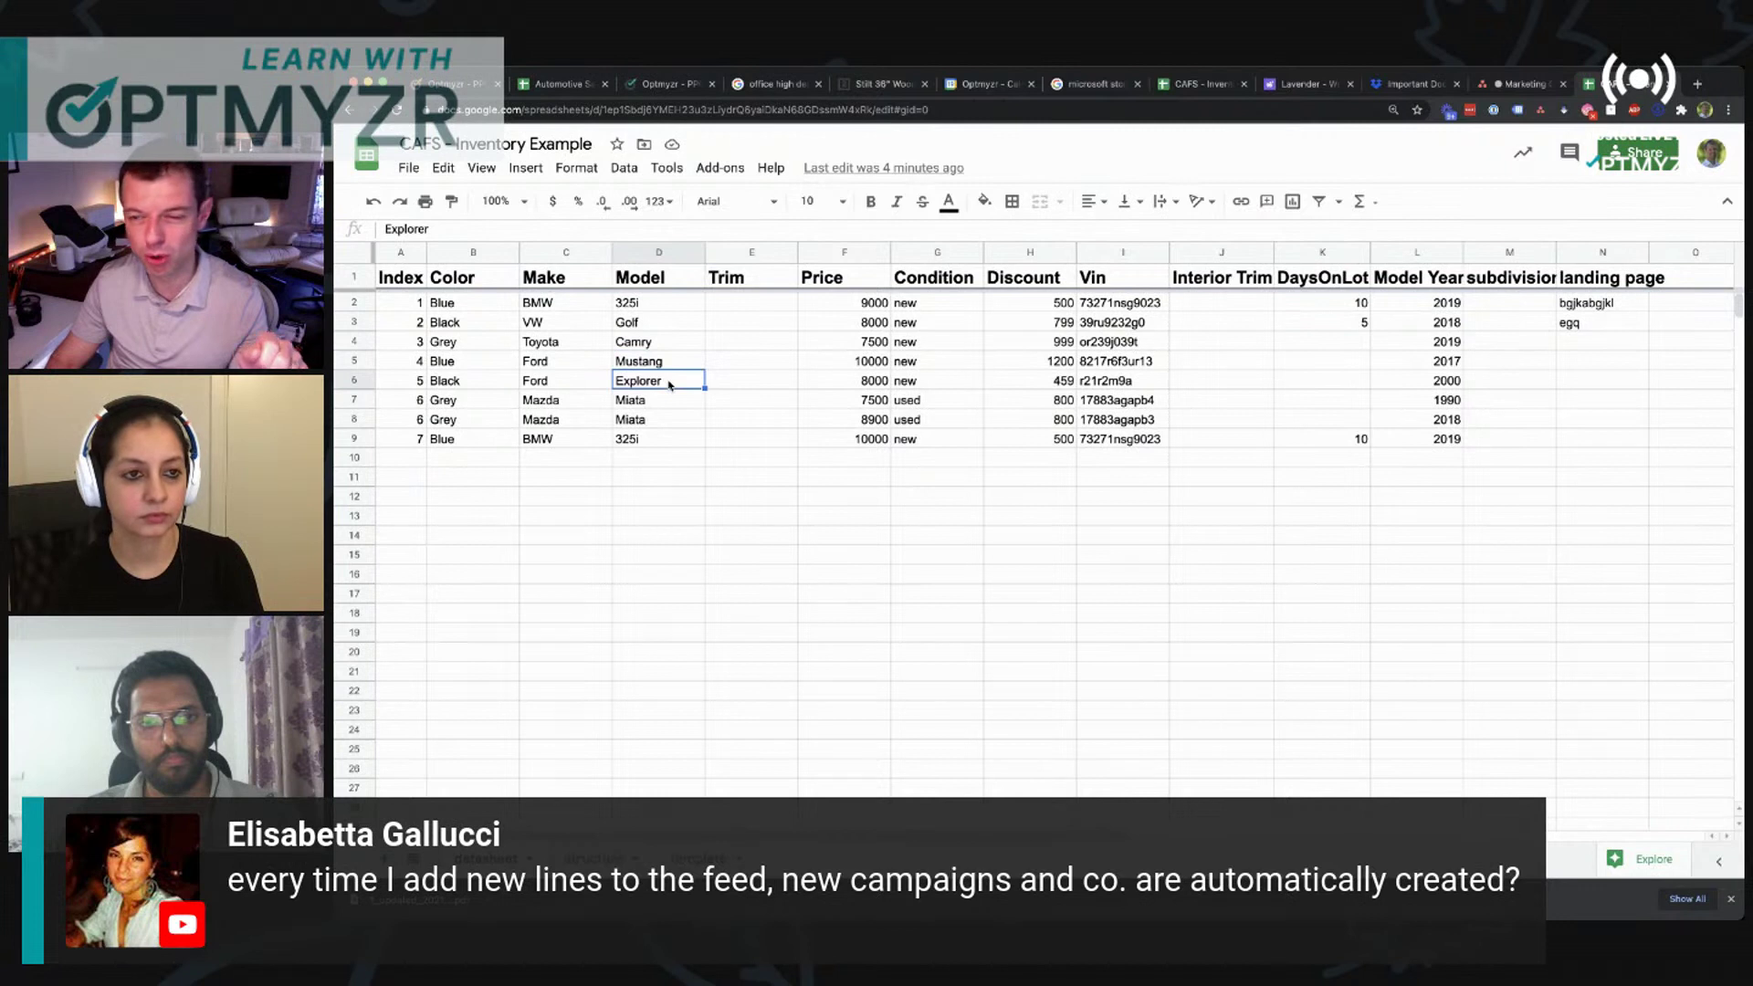